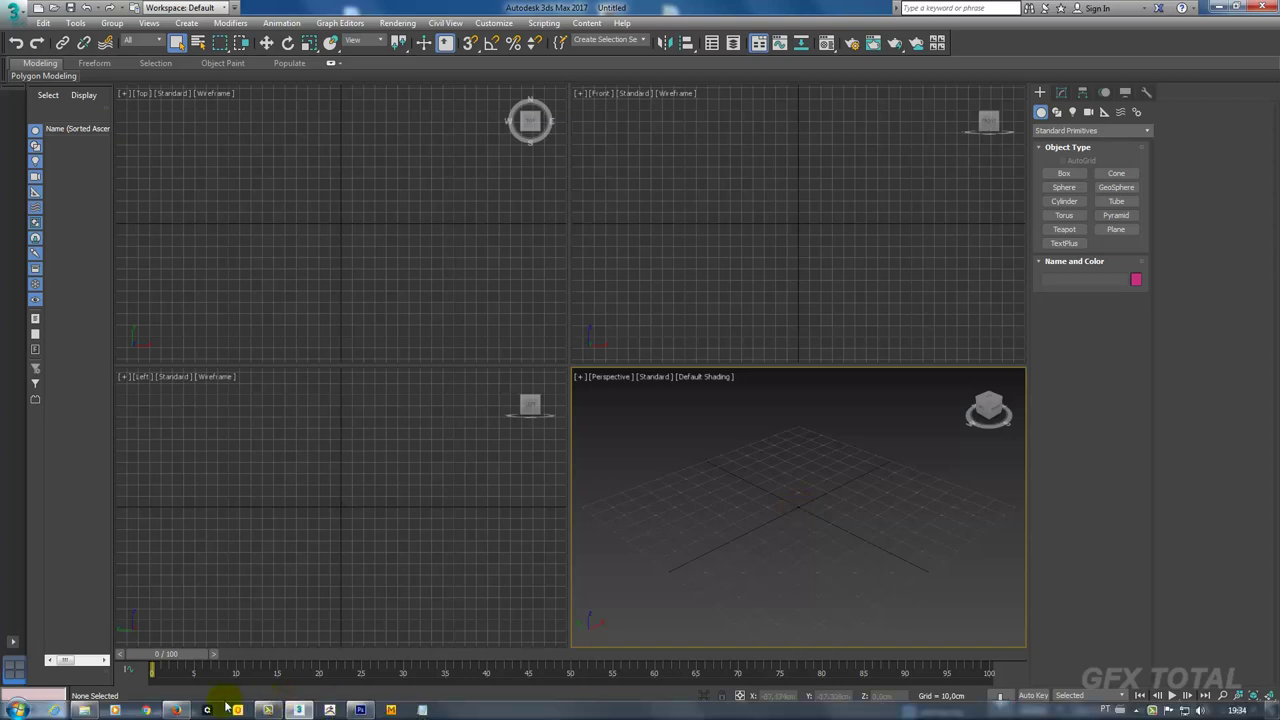
# Step: In Firefox, bring up the GFX Total screw tutorial and scroll down to its final render image
pyautogui.click(178, 710)
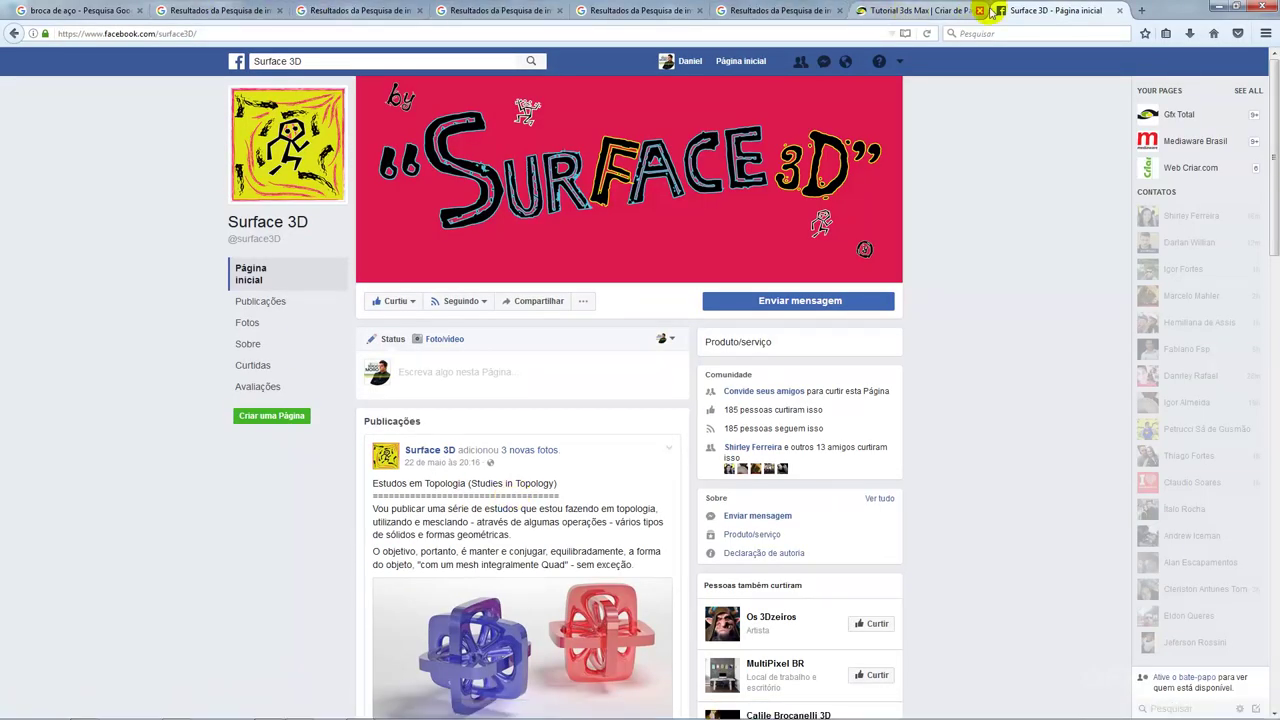
pyautogui.click(950, 10)
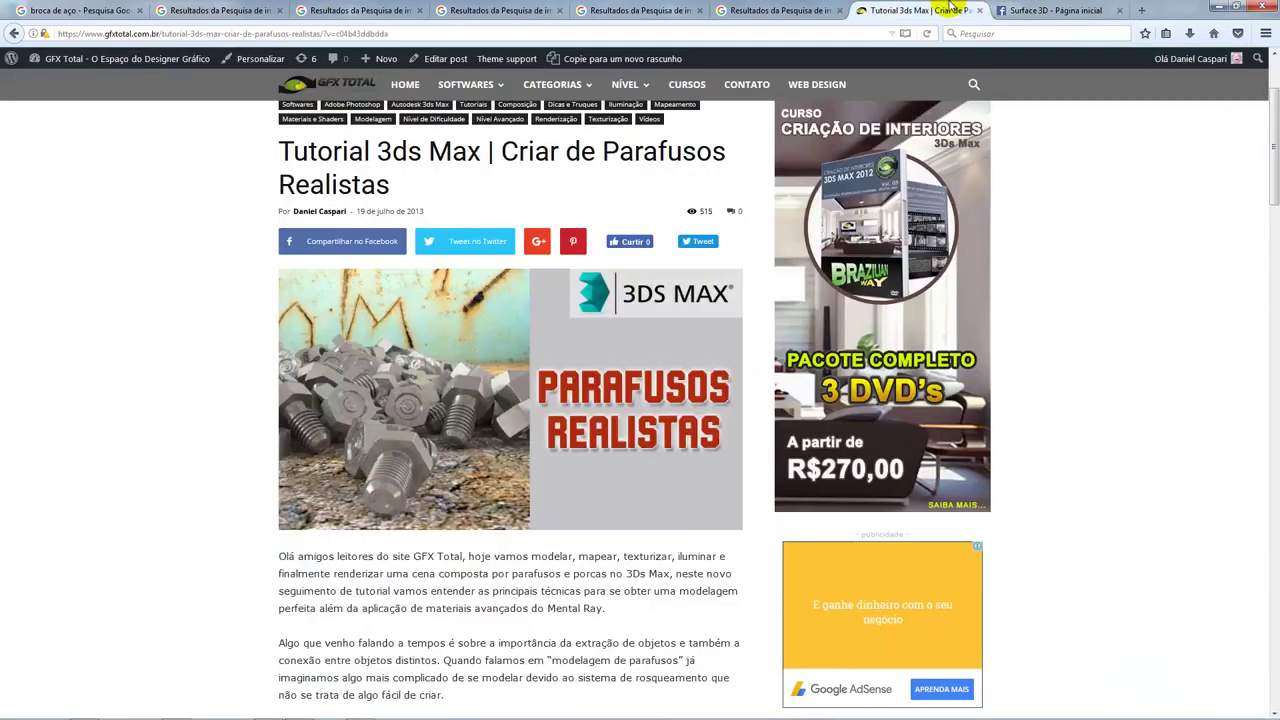
pyautogui.click(1055, 10)
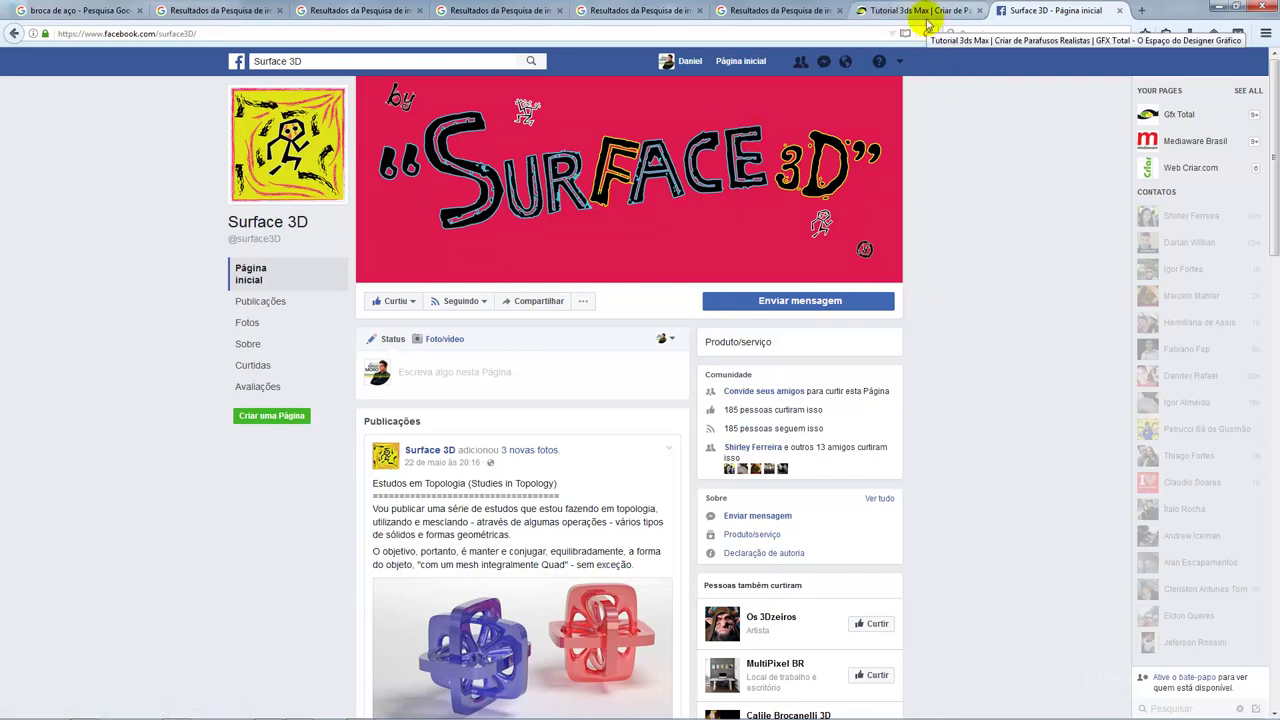
pyautogui.click(926, 12)
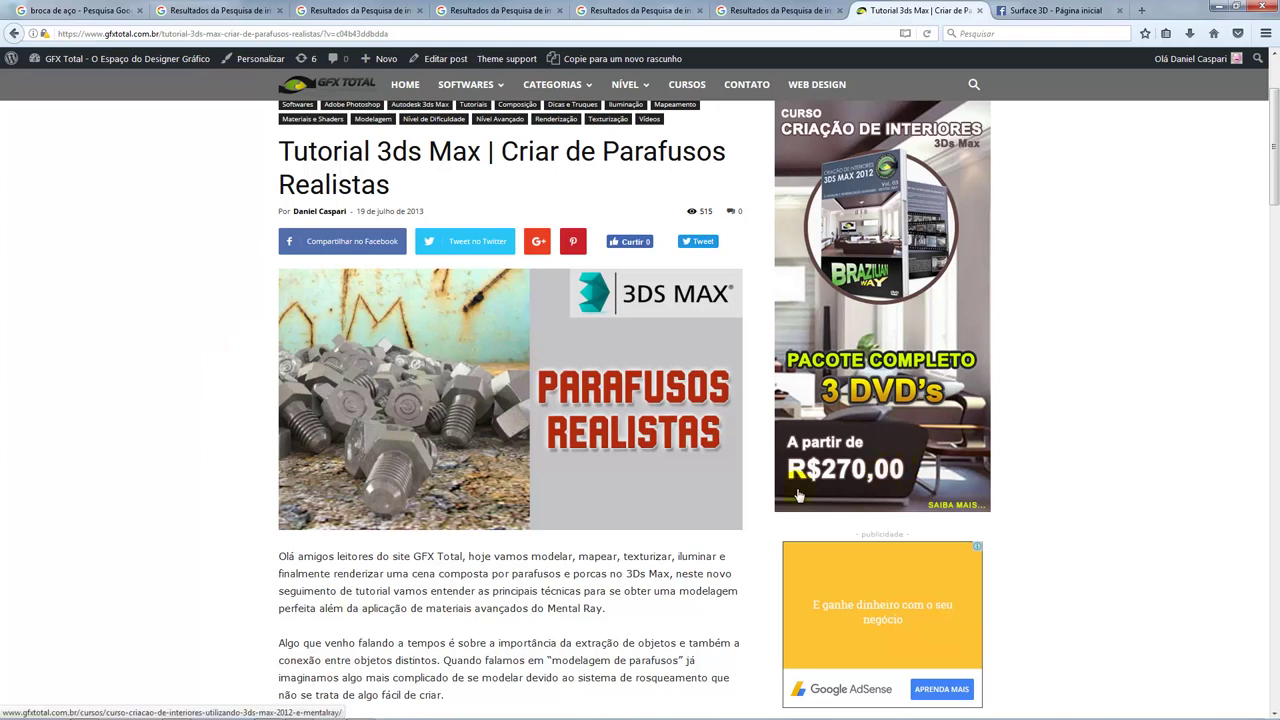
pyautogui.scroll(-3, 640, 500)
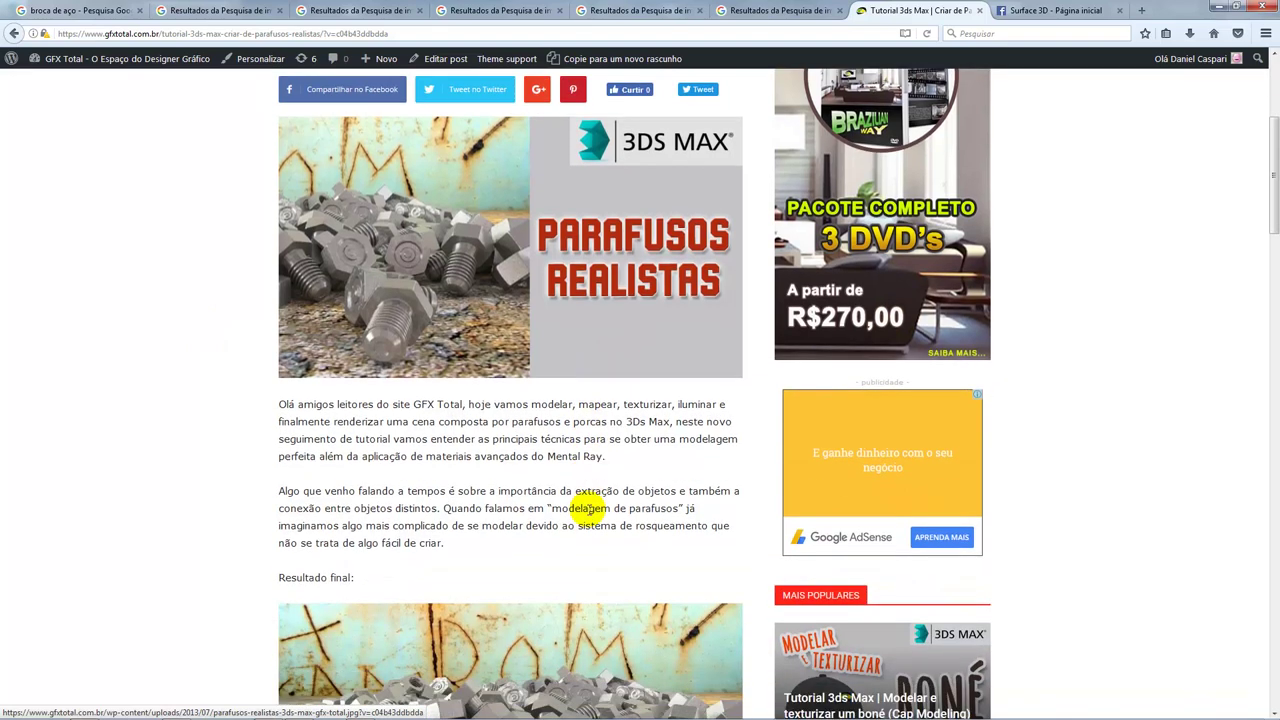
pyautogui.scroll(-4, 457, 385)
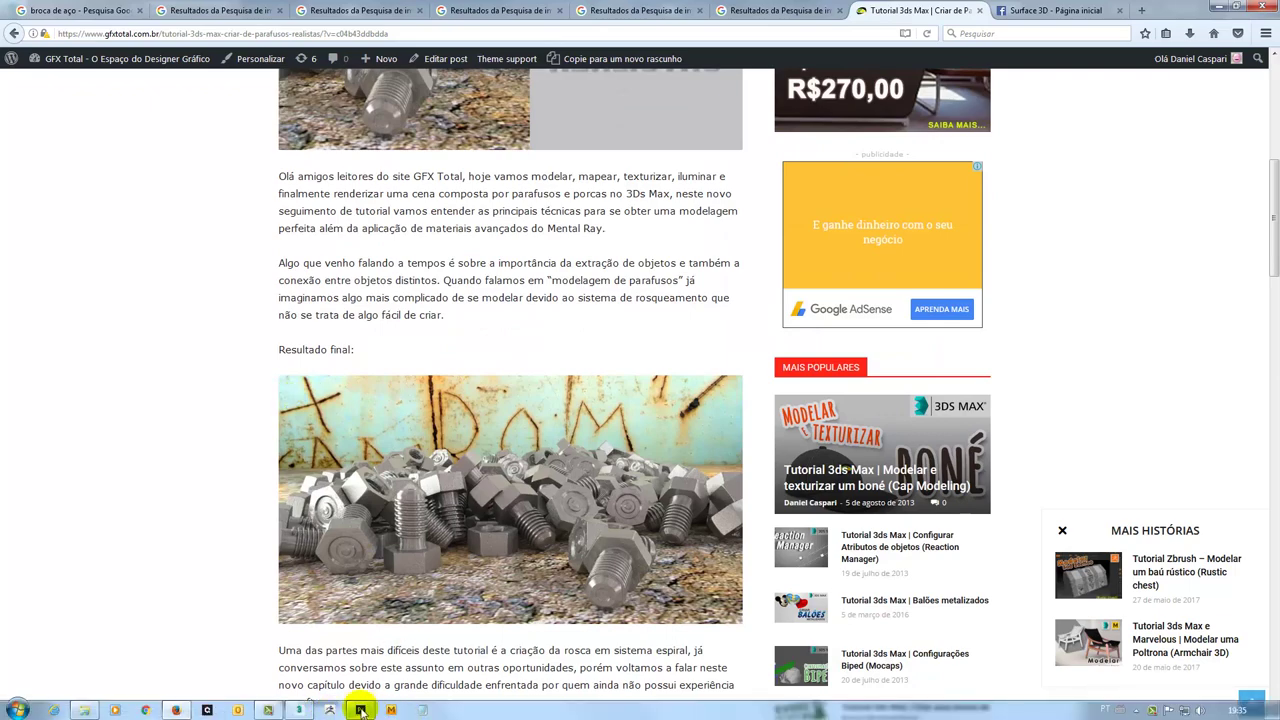
# Step: Draw a helix in the Perspective view and set it to 4 turns
pyautogui.click(300, 710)
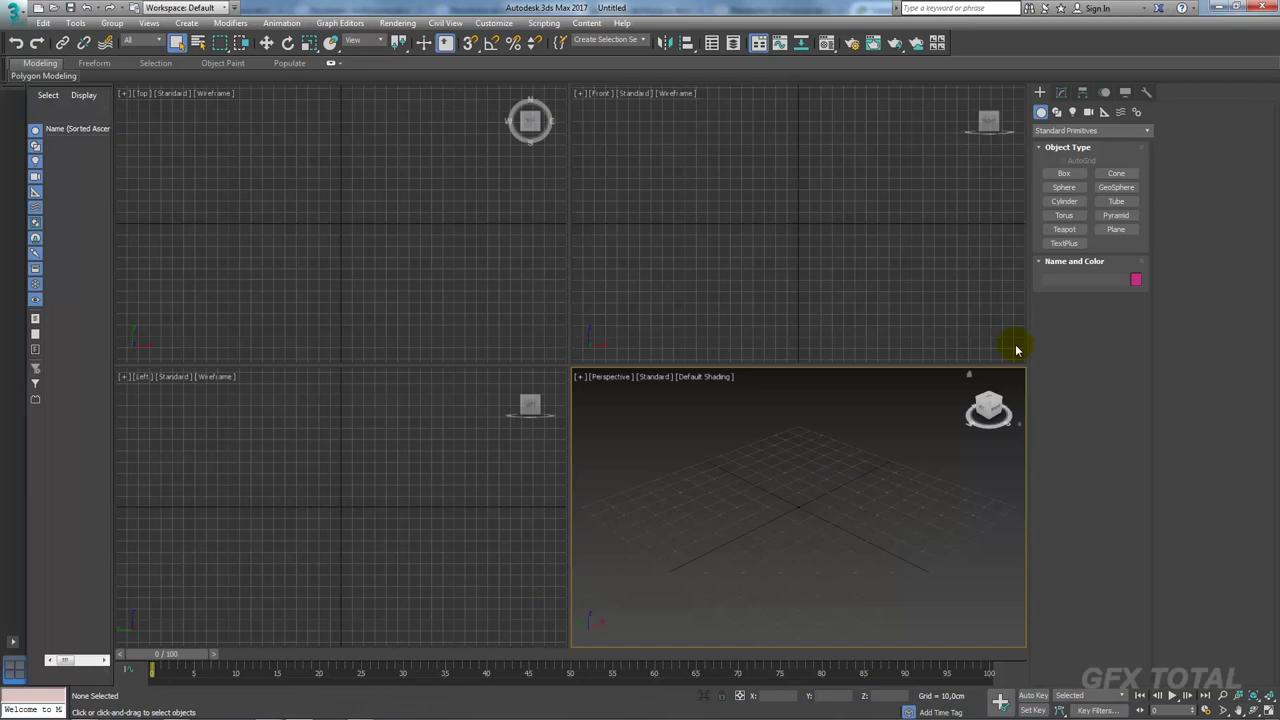
pyautogui.click(1056, 112)
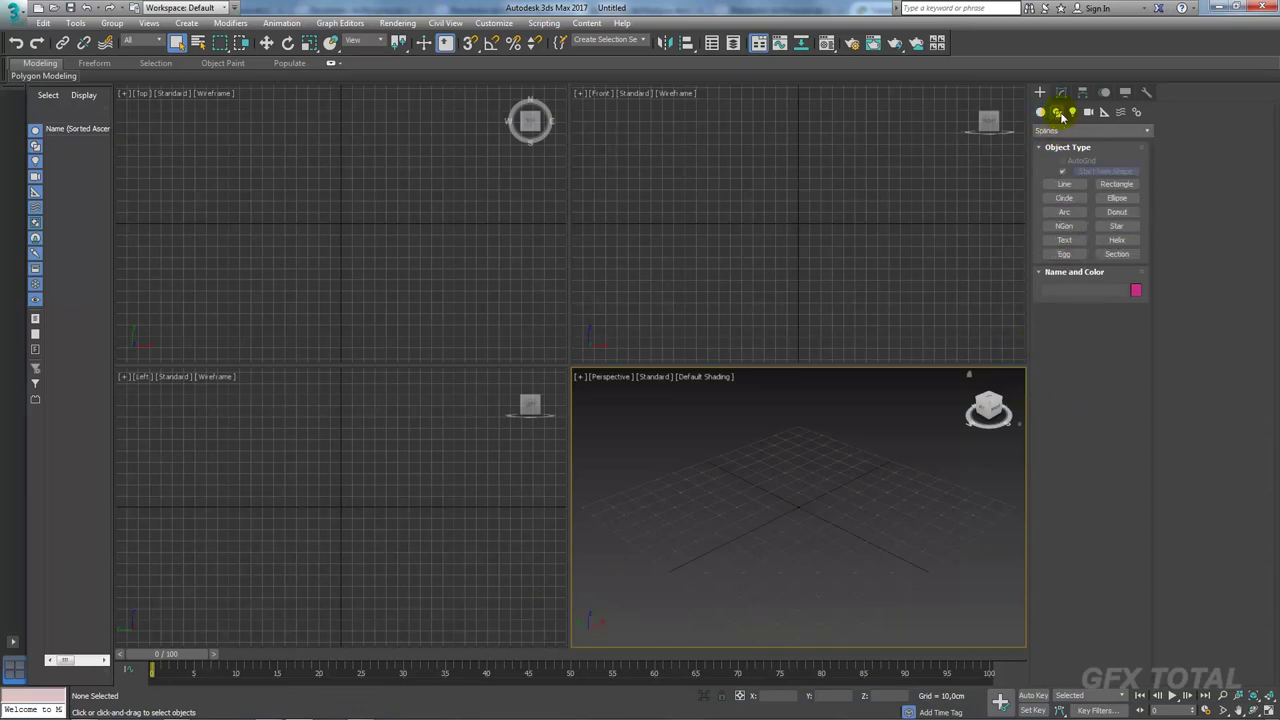
pyautogui.click(1112, 240)
pyautogui.moveTo(790, 514); pyautogui.dragTo(872, 533)
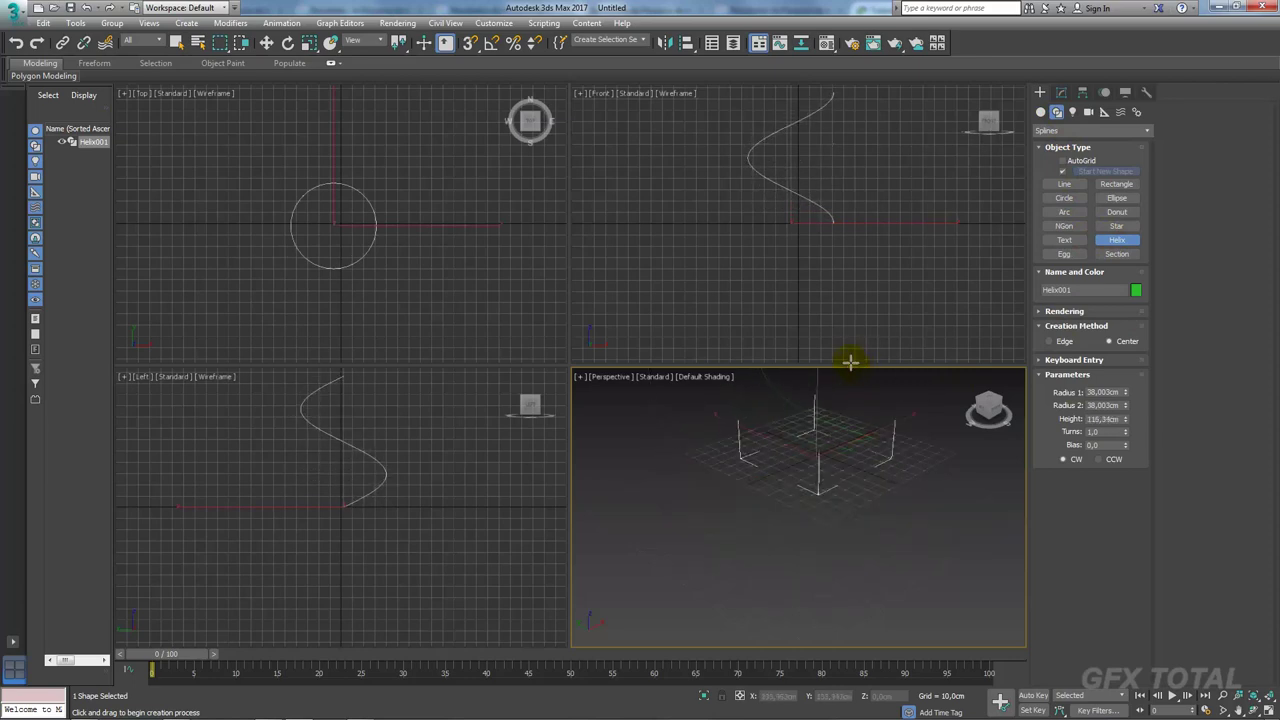
pyautogui.click(871, 394)
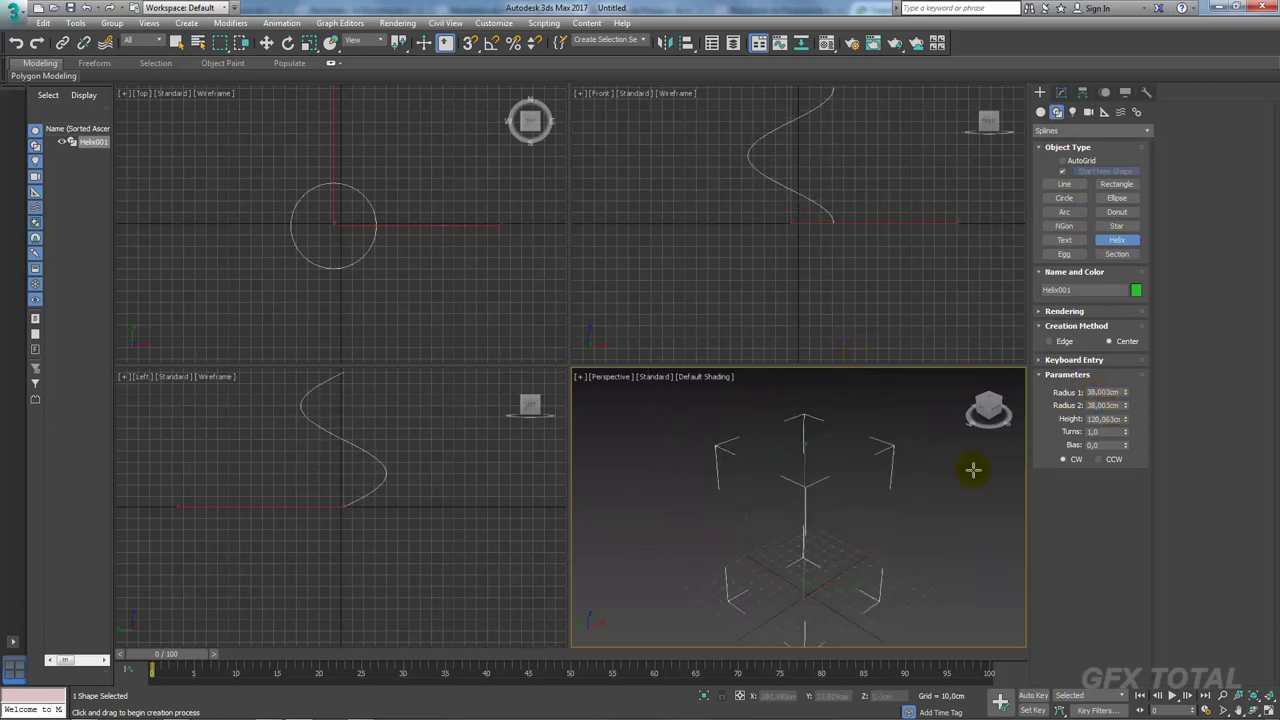
pyautogui.doubleClick(1105, 432)
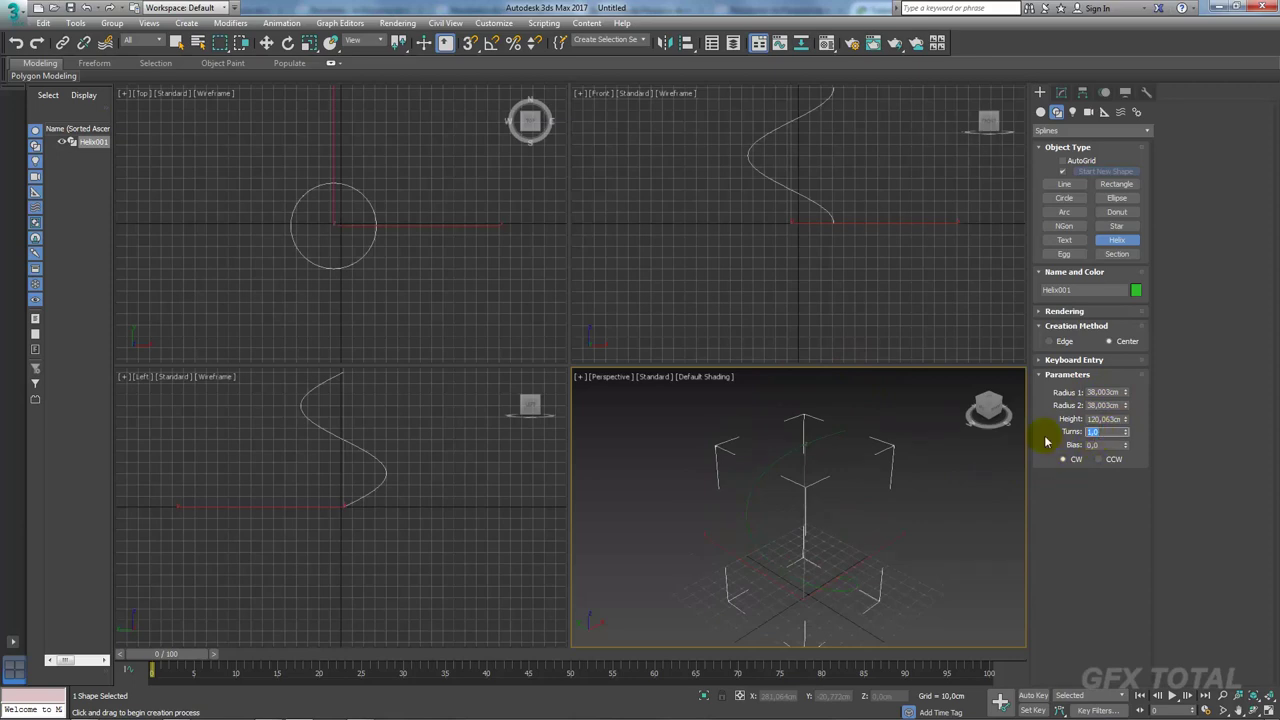
pyautogui.write('4')
pyautogui.press('Return')
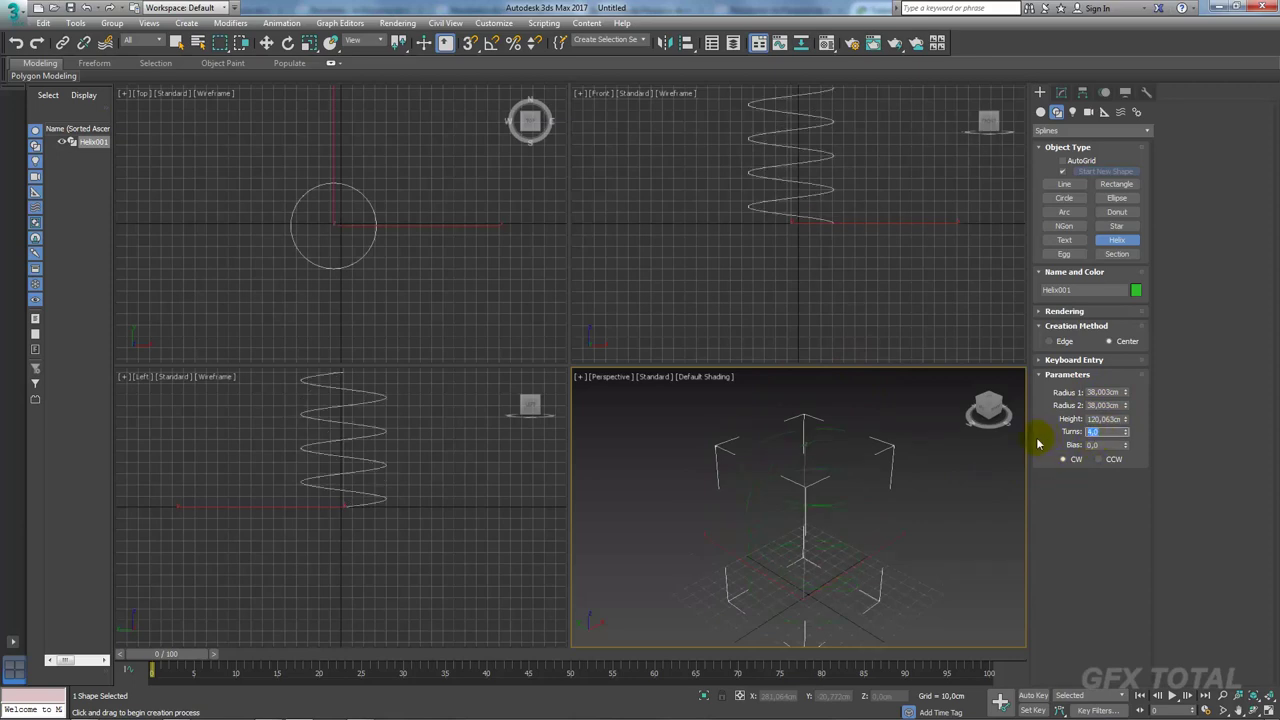
# Step: Add an Extrude modifier to the helix with an amount of 30 cm
pyautogui.click(1061, 92)
pyautogui.click(1112, 131)
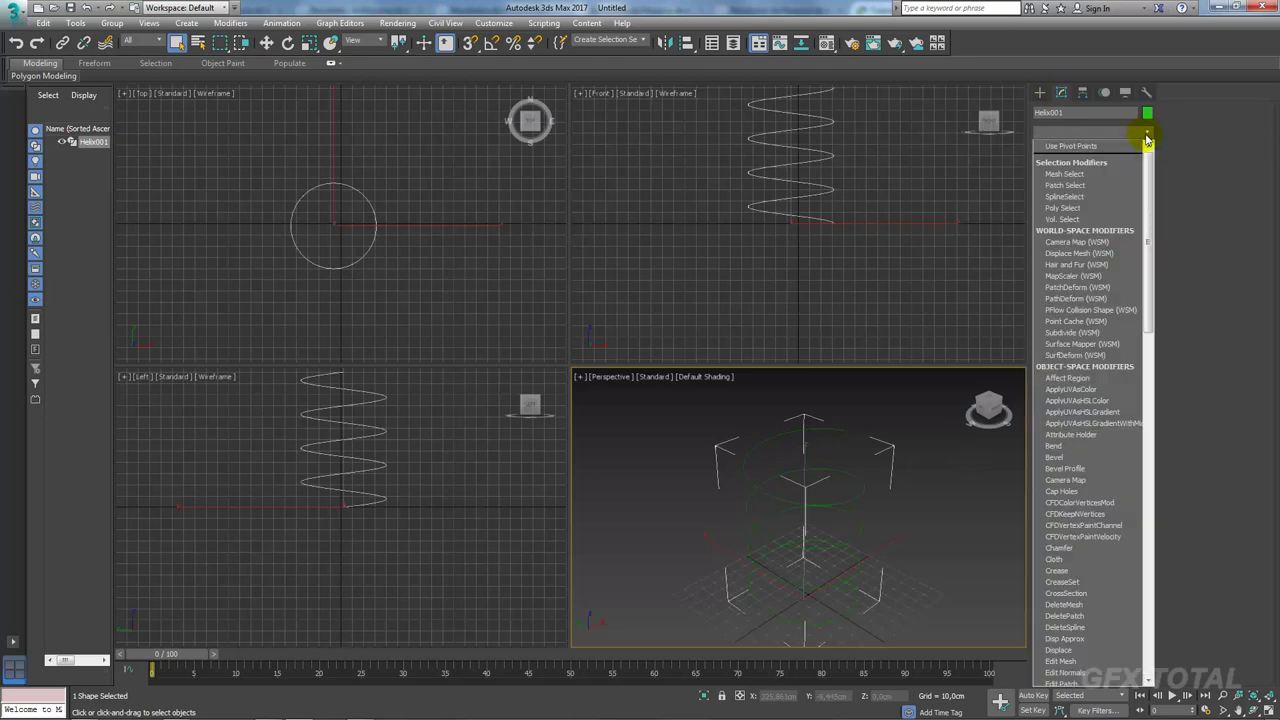
pyautogui.moveTo(1148, 145); pyautogui.dragTo(1149, 194)
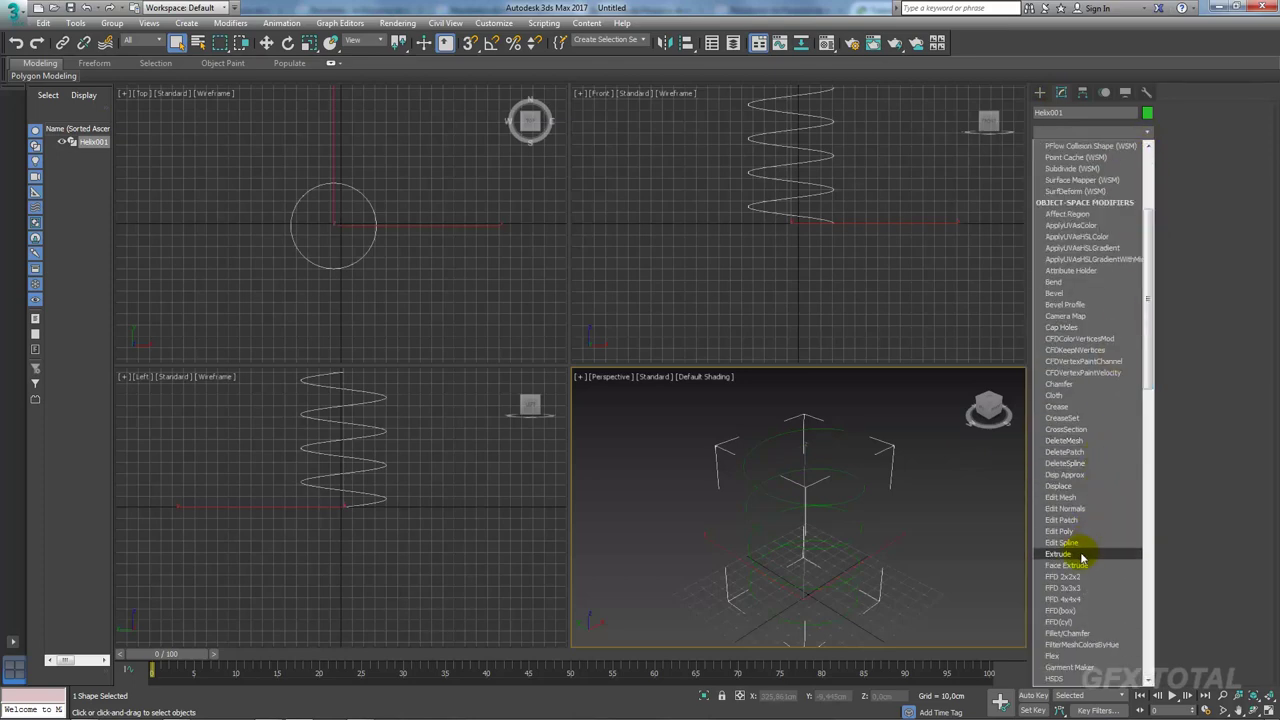
pyautogui.click(1112, 553)
pyautogui.moveTo(1127, 437); pyautogui.dragTo(1150, 389)
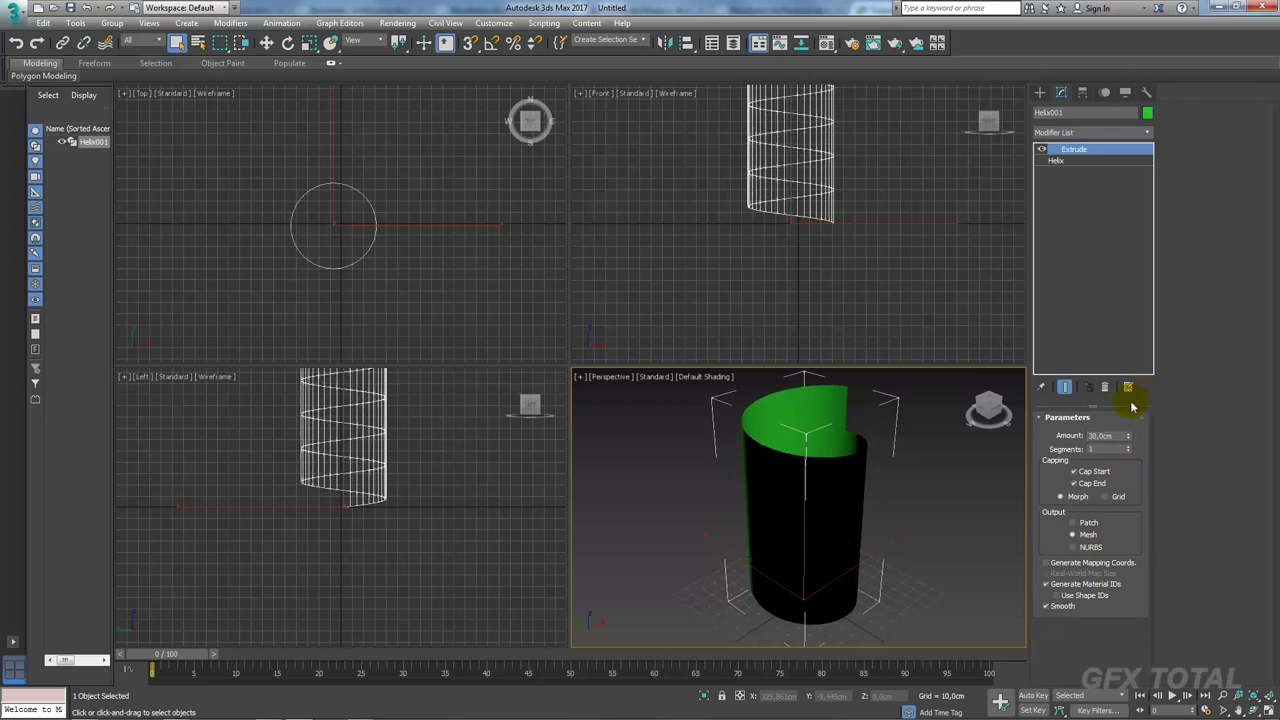
pyautogui.keyDown('alt'); pyautogui.moveTo(845, 487); pyautogui.dragTo(804, 453, button='middle'); pyautogui.keyUp('alt')
# Step: Convert the extruded helix to Editable Poly and flip all its normals outward
pyautogui.rightClick(804, 453)
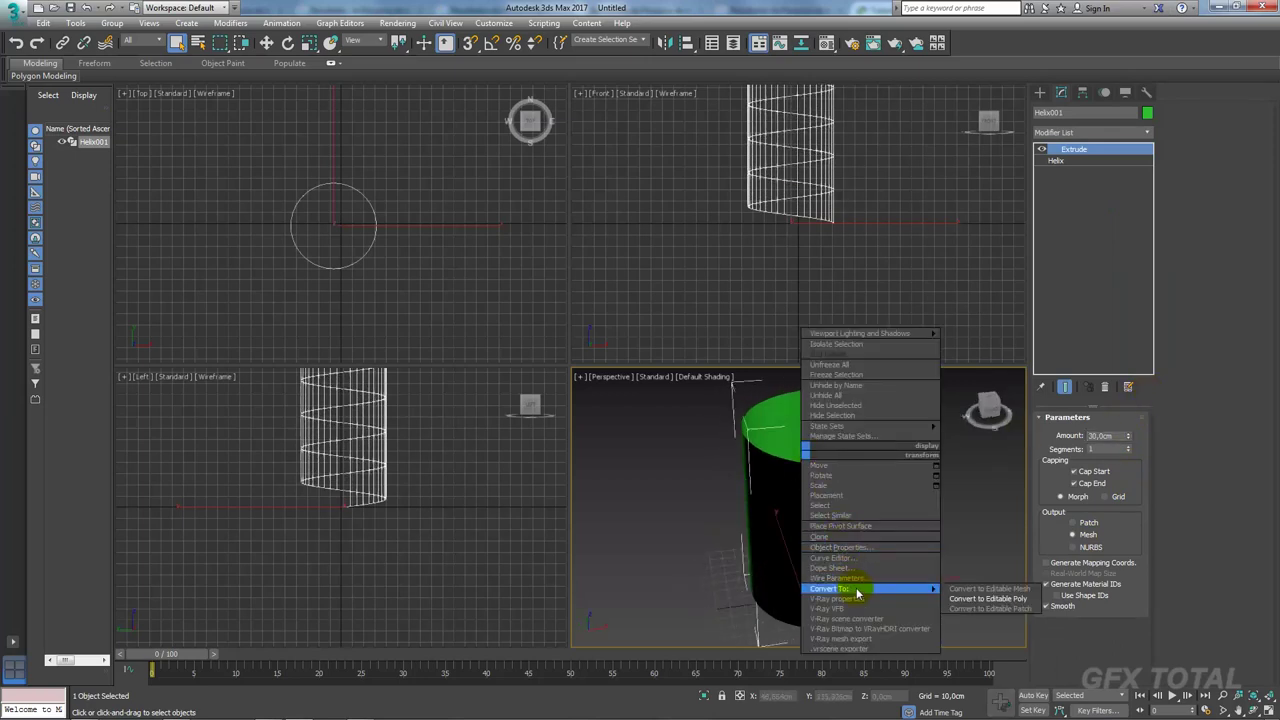
pyautogui.click(971, 598)
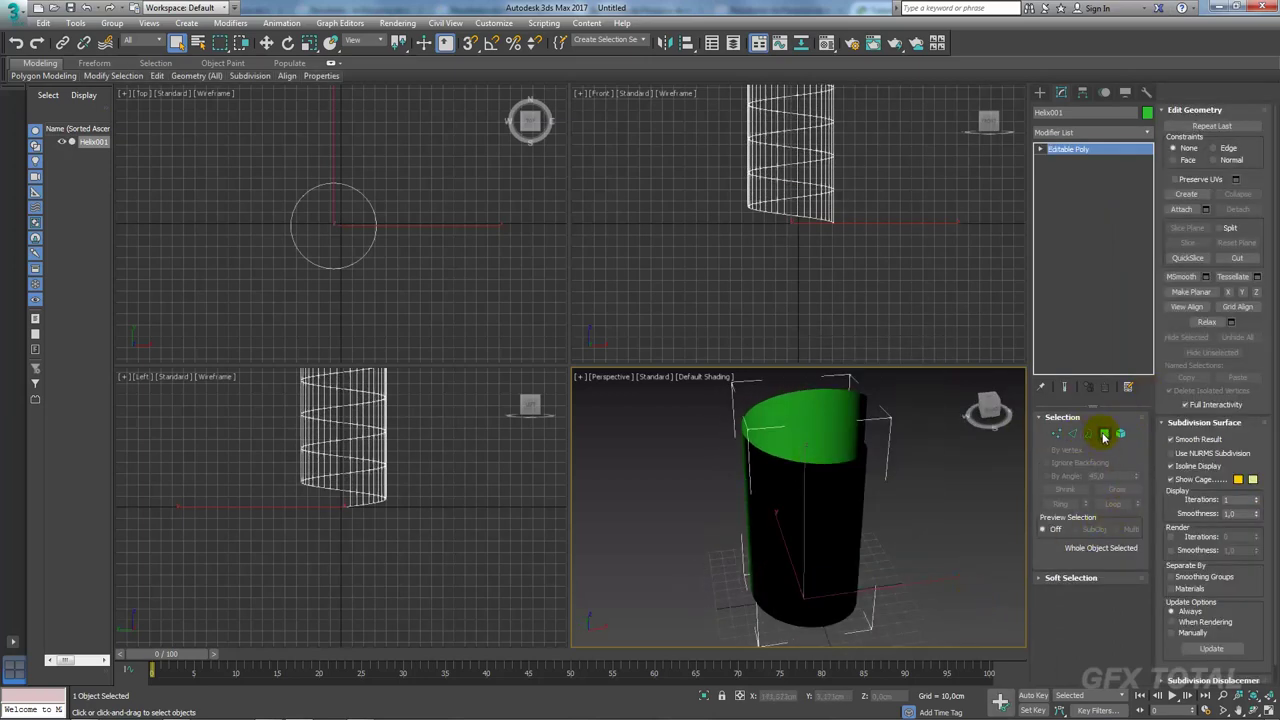
pyautogui.click(1120, 433)
pyautogui.hotkey('ctrl', 'a')
pyautogui.click(1115, 610)
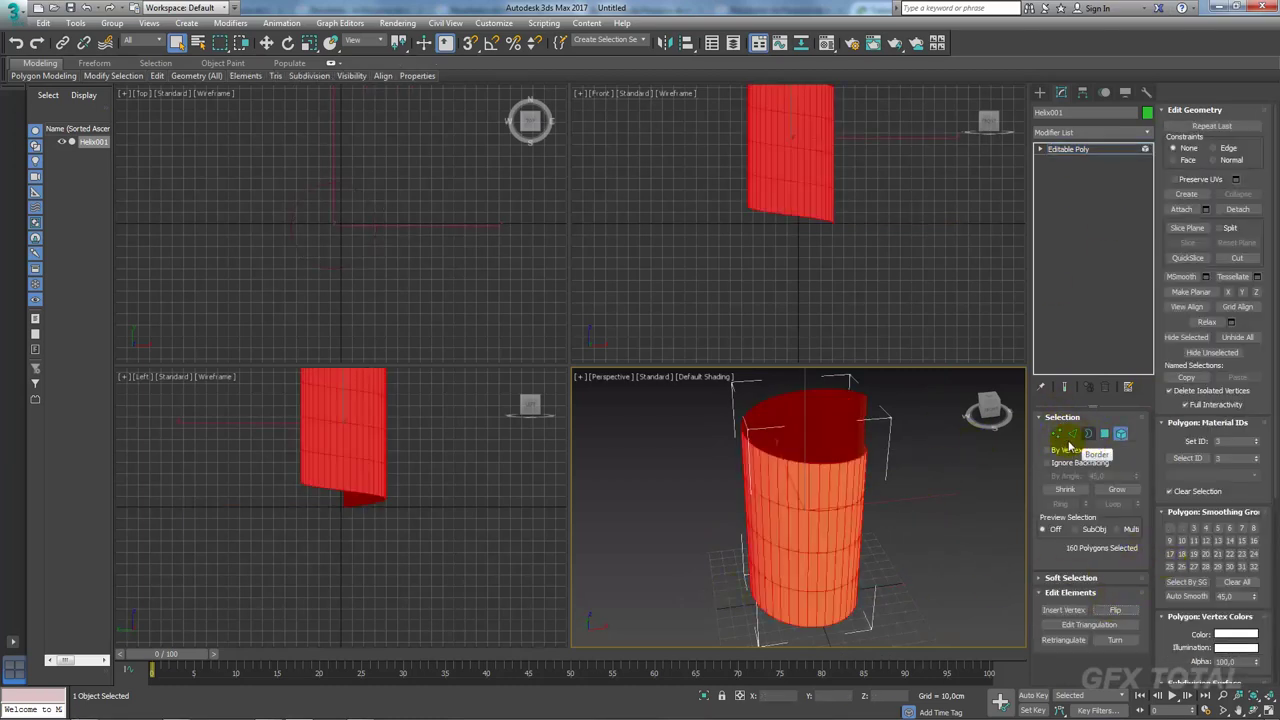
pyautogui.moveTo(855, 440)
pyautogui.keyDown('alt'); pyautogui.mouseDown(button='middle')
pyautogui.moveTo(866, 465)
pyautogui.moveTo(866, 440)
pyautogui.mouseUp(button='middle'); pyautogui.keyUp('alt')
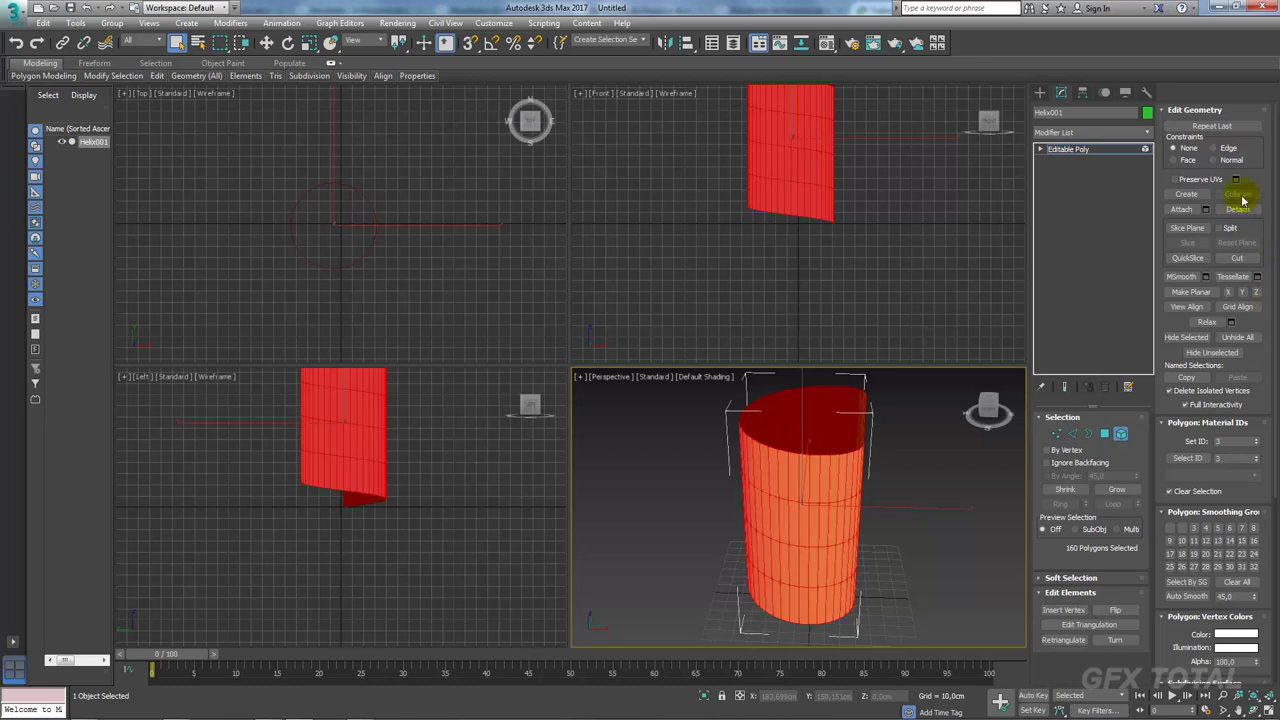
# Step: Inset the selected polygons as a group to form the thread bands
pyautogui.click(1104, 433)
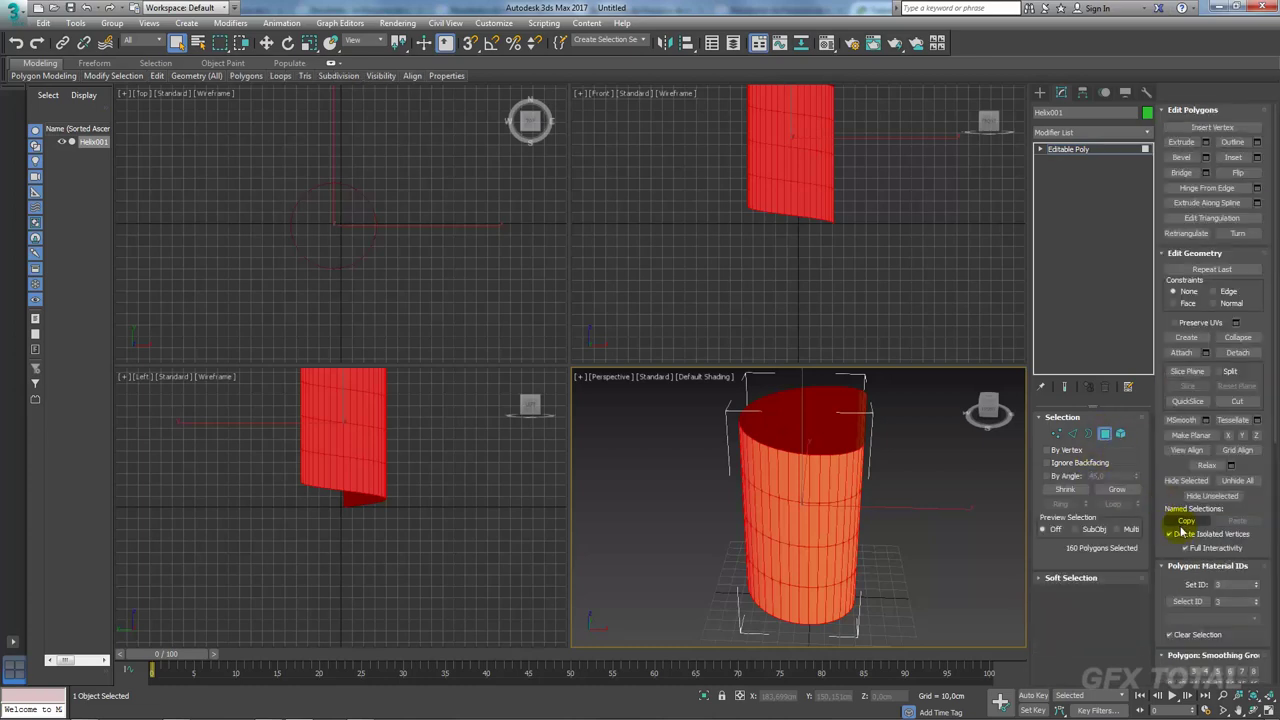
pyautogui.click(1257, 157)
pyautogui.click(811, 514)
pyautogui.click(850, 538)
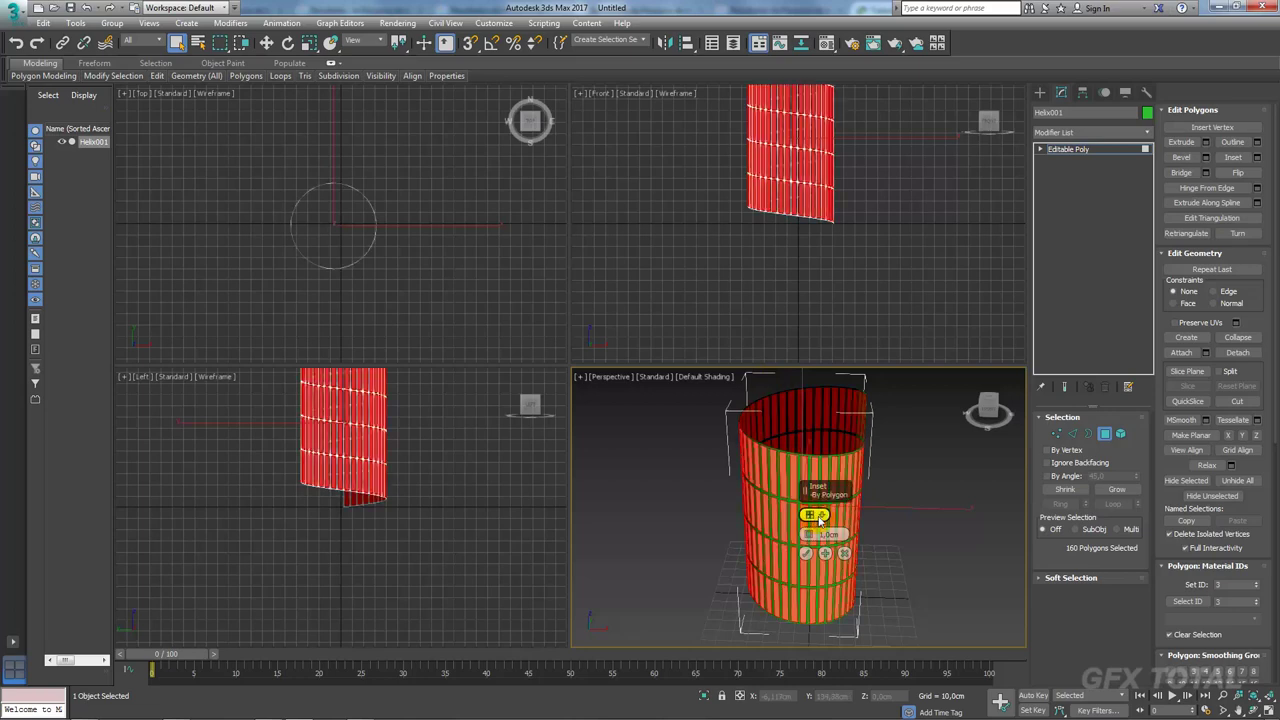
pyautogui.click(815, 515)
pyautogui.click(840, 524)
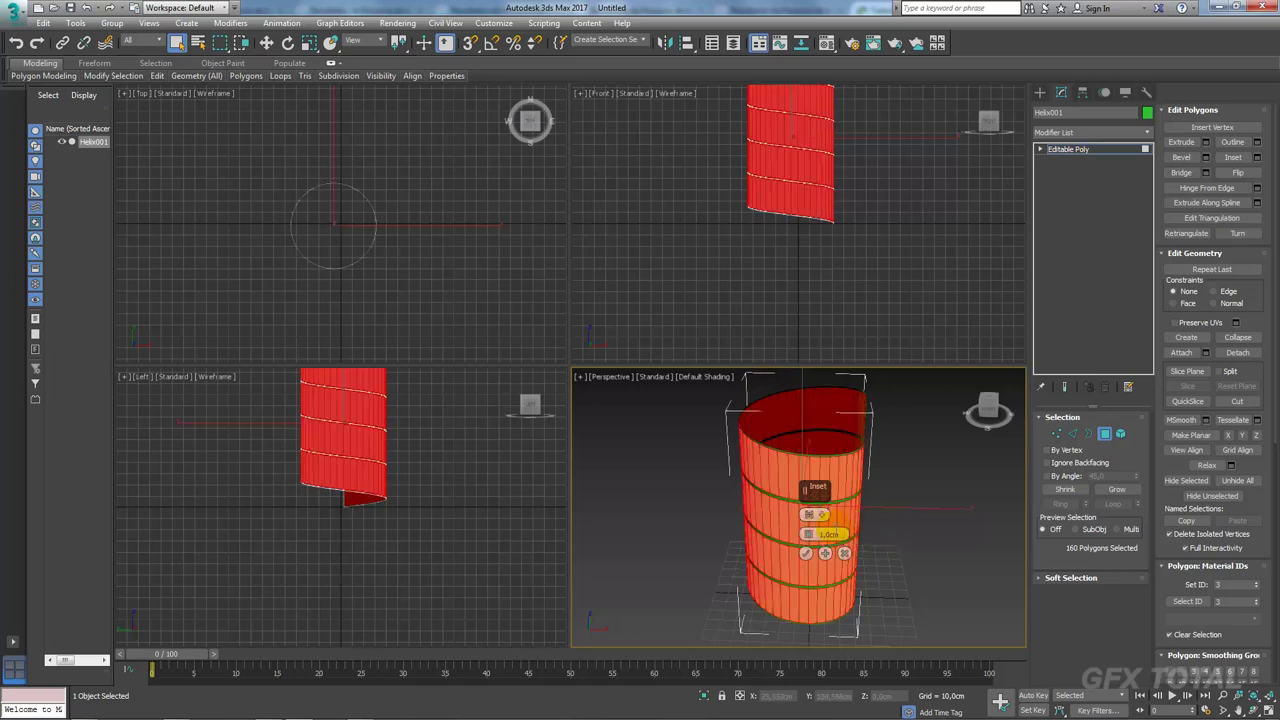
pyautogui.moveTo(808, 534)
pyautogui.mouseDown()
pyautogui.moveTo(807, 502)
pyautogui.moveTo(806, 534)
pyautogui.mouseUp()
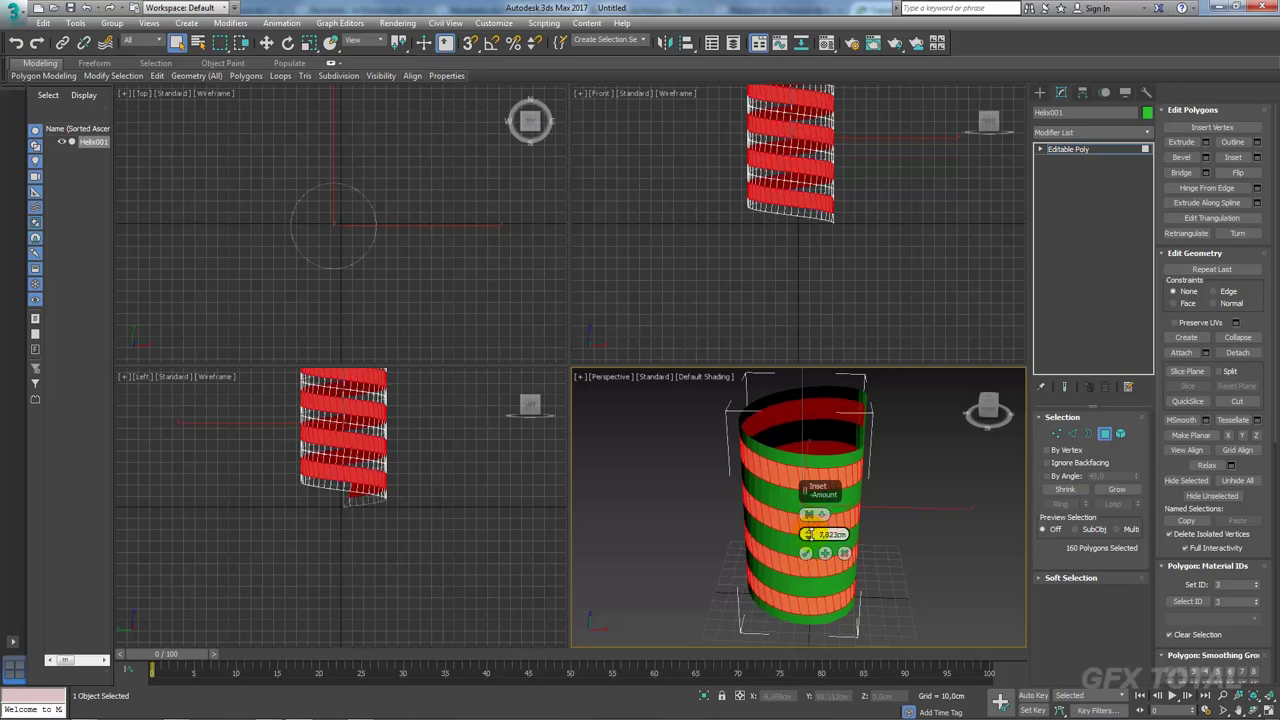
pyautogui.click(806, 553)
pyautogui.moveTo(806, 553)
pyautogui.keyDown('alt'); pyautogui.mouseDown(button='middle')
pyautogui.moveTo(793, 480)
pyautogui.moveTo(806, 444)
pyautogui.moveTo(771, 434)
pyautogui.moveTo(846, 549)
pyautogui.moveTo(894, 557)
pyautogui.moveTo(903, 537)
pyautogui.moveTo(931, 591)
pyautogui.mouseUp(button='middle'); pyautogui.keyUp('alt')
pyautogui.scroll(3, 800, 414)
pyautogui.scroll(-3, 808, 545)
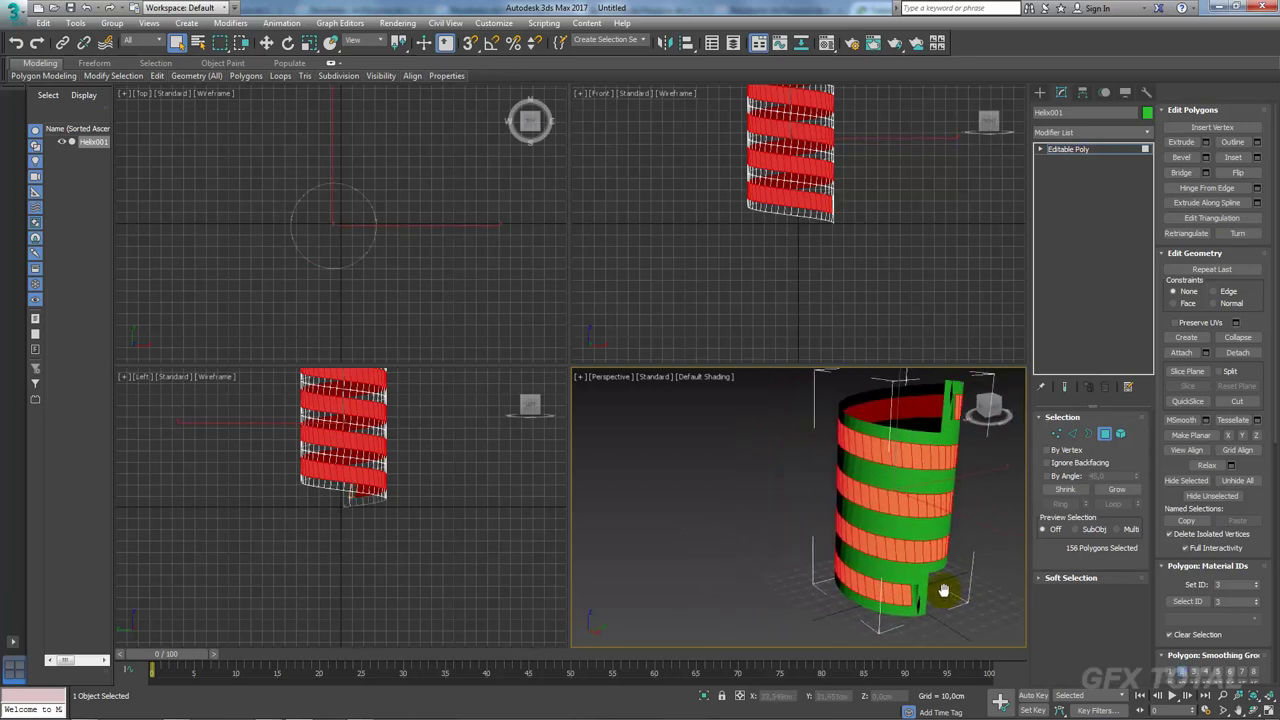
# Step: Bevel the inset polygons outward into raised thread ridges and clear the selection
pyautogui.click(1205, 157)
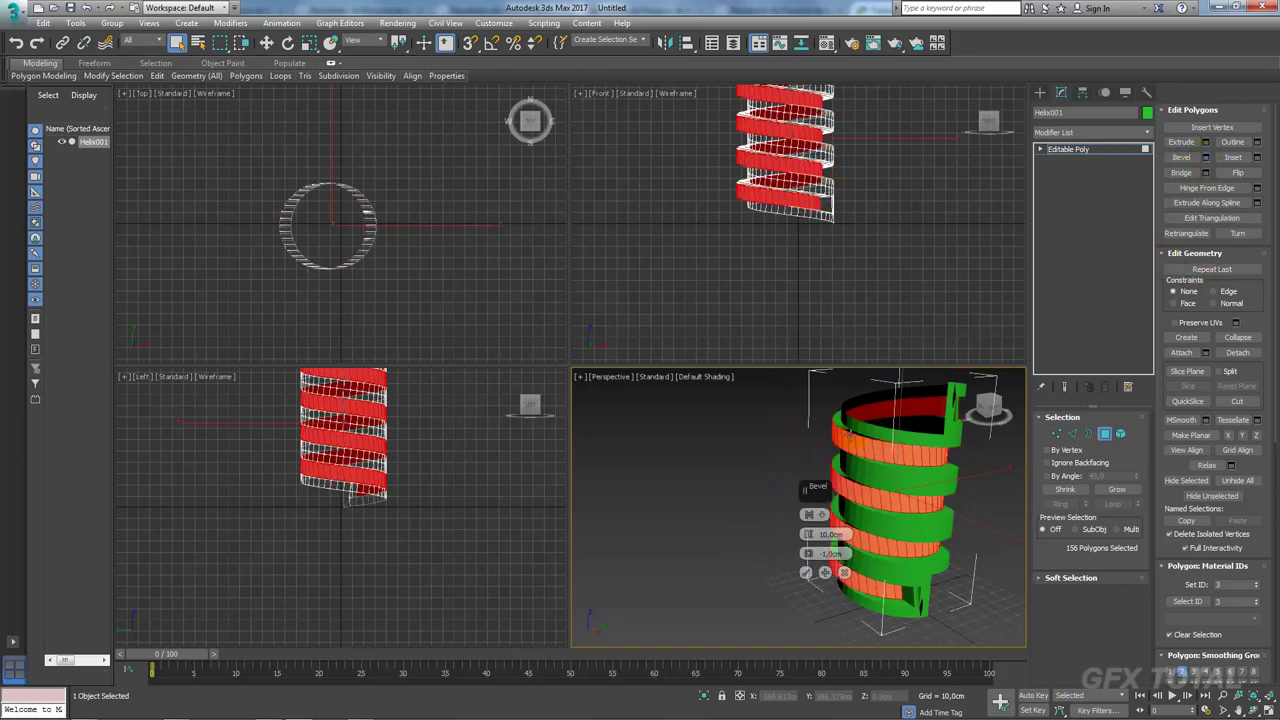
pyautogui.click(812, 514)
pyautogui.click(857, 538)
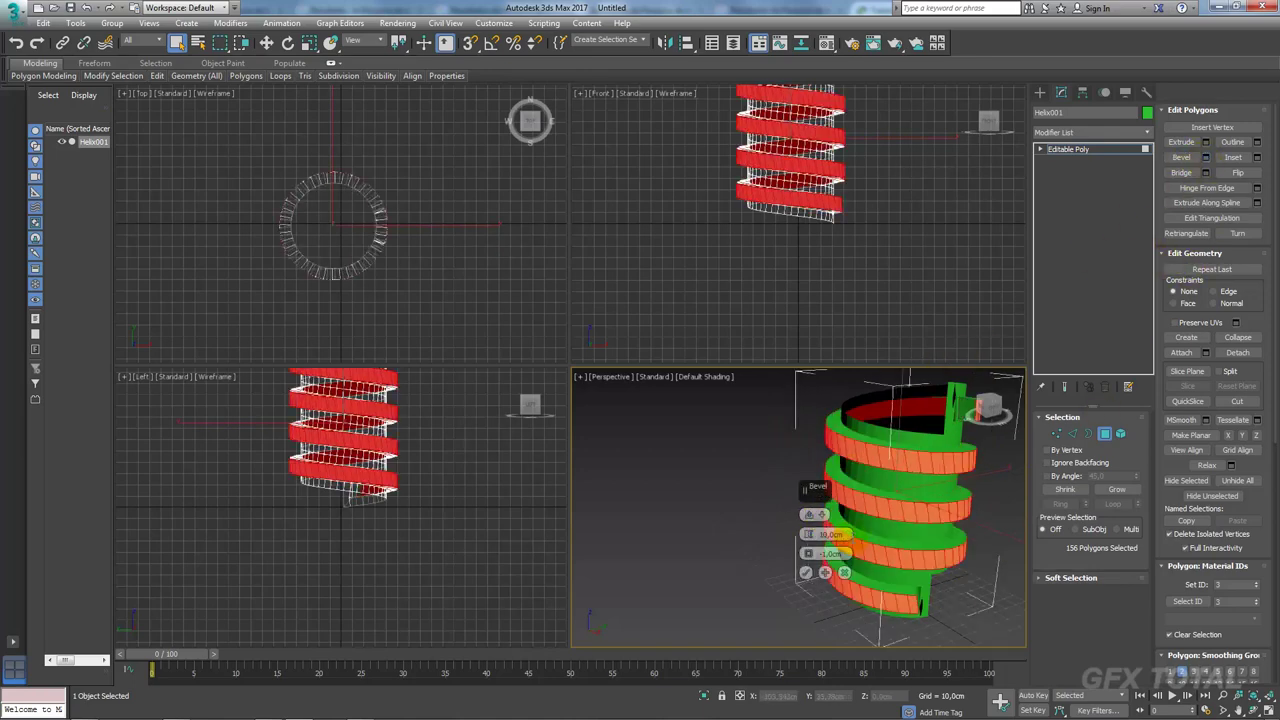
pyautogui.moveTo(830, 534)
pyautogui.mouseDown()
pyautogui.moveTo(803, 486)
pyautogui.moveTo(812, 567)
pyautogui.mouseUp()
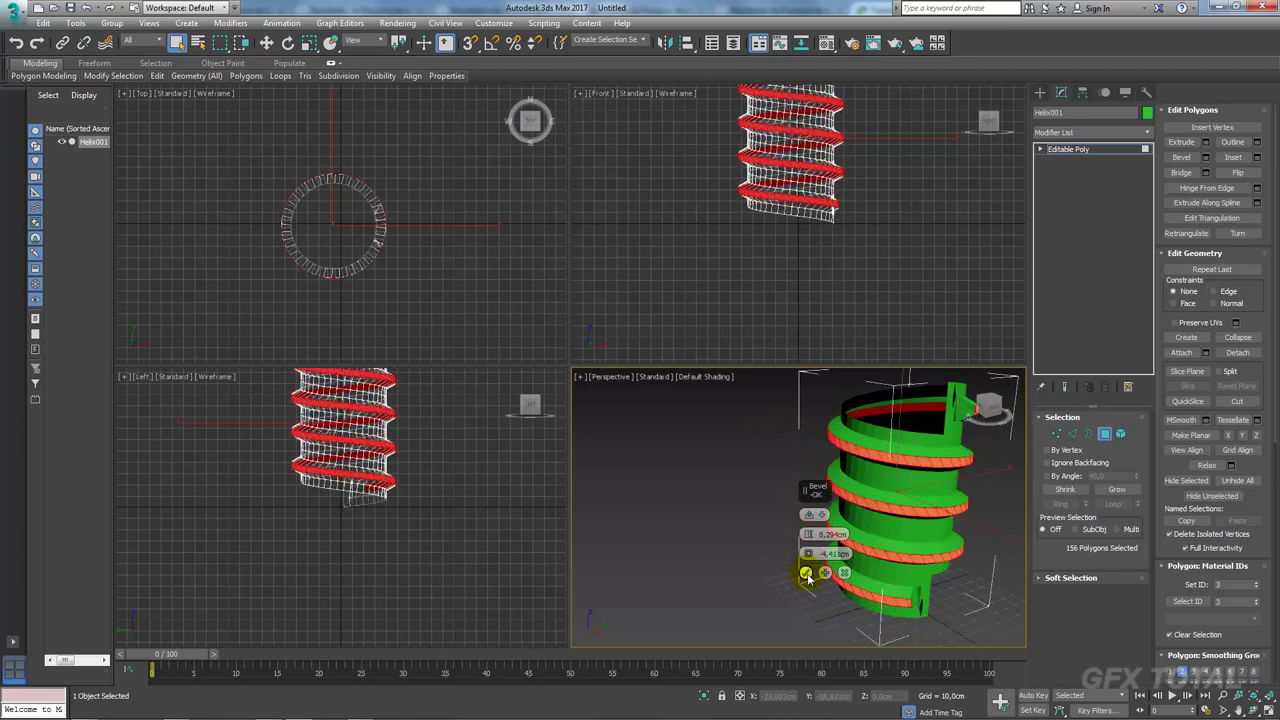
pyautogui.click(806, 572)
pyautogui.moveTo(806, 572); pyautogui.dragTo(711, 527, button='middle')
pyautogui.click(1083, 155)
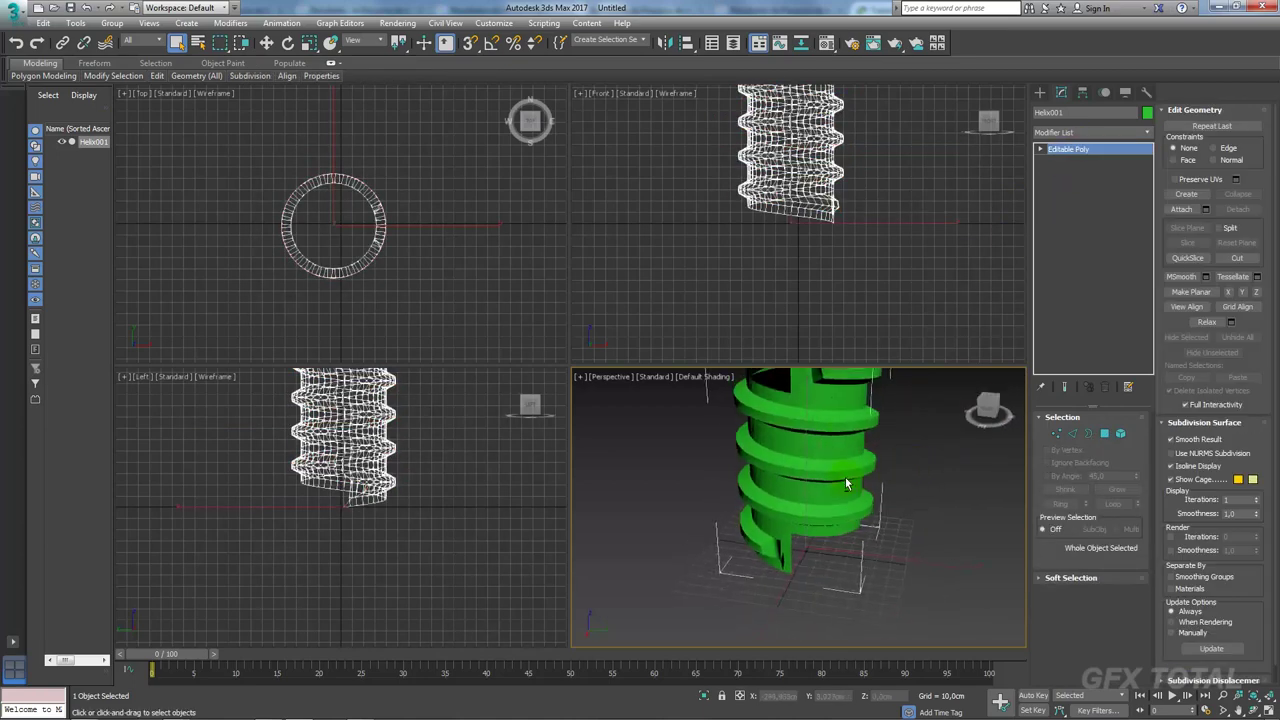
# Step: Maximize the Perspective view and collapse the edge at the thread ridge's top end
pyautogui.moveTo(857, 480)
pyautogui.keyDown('alt'); pyautogui.mouseDown(button='middle')
pyautogui.moveTo(899, 564)
pyautogui.moveTo(950, 510)
pyautogui.moveTo(960, 455)
pyautogui.mouseUp(button='middle'); pyautogui.keyUp('alt')
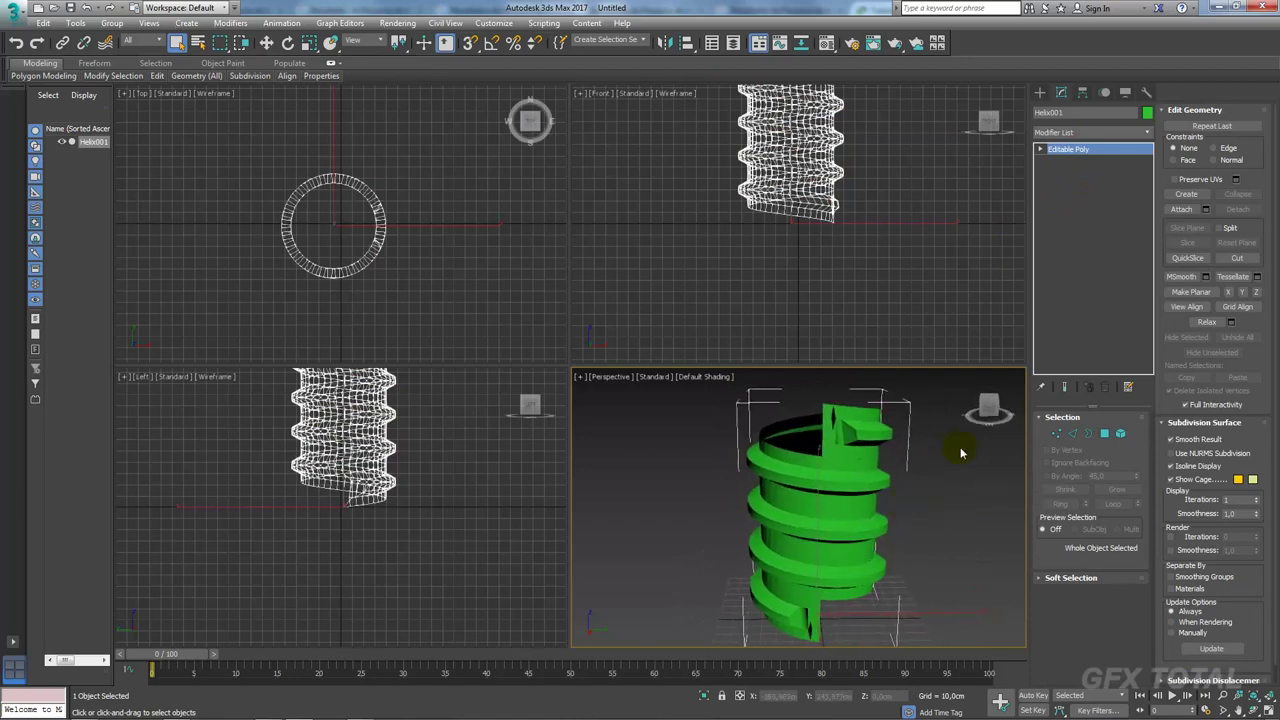
pyautogui.moveTo(878, 480); pyautogui.dragTo(890, 490, button='middle')
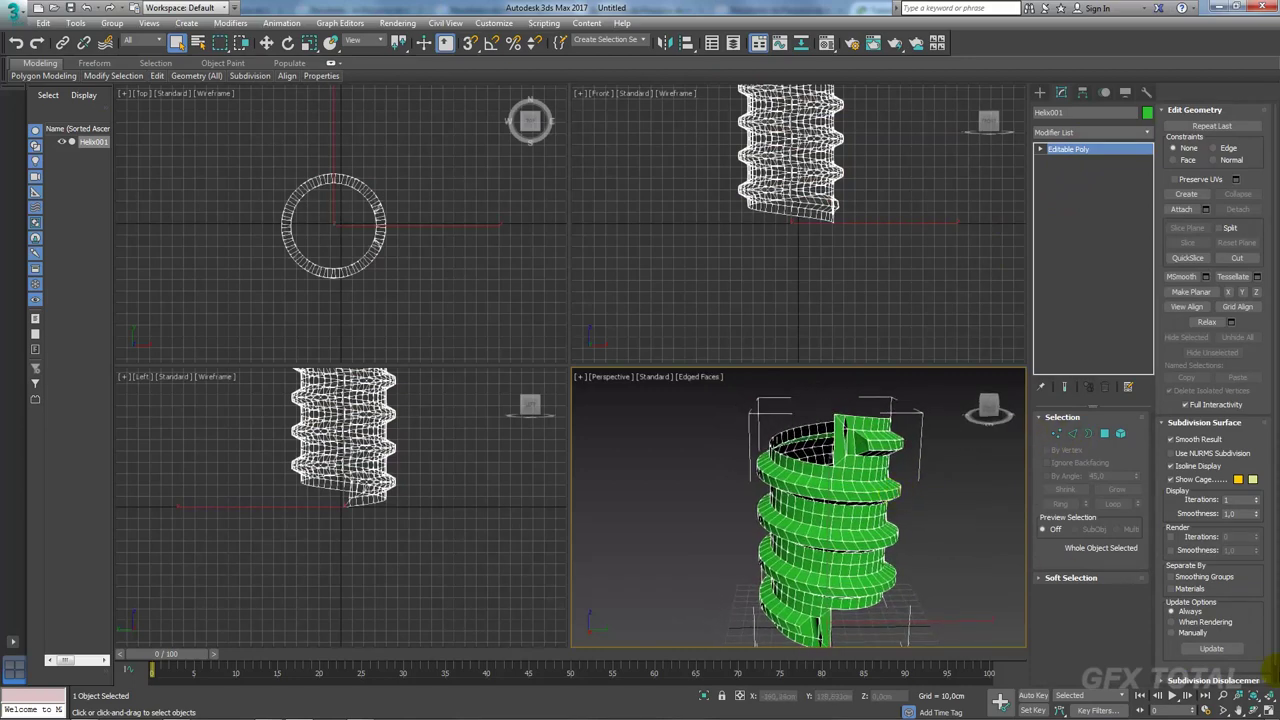
pyautogui.hotkey('alt', 'w')
pyautogui.click(1072, 433)
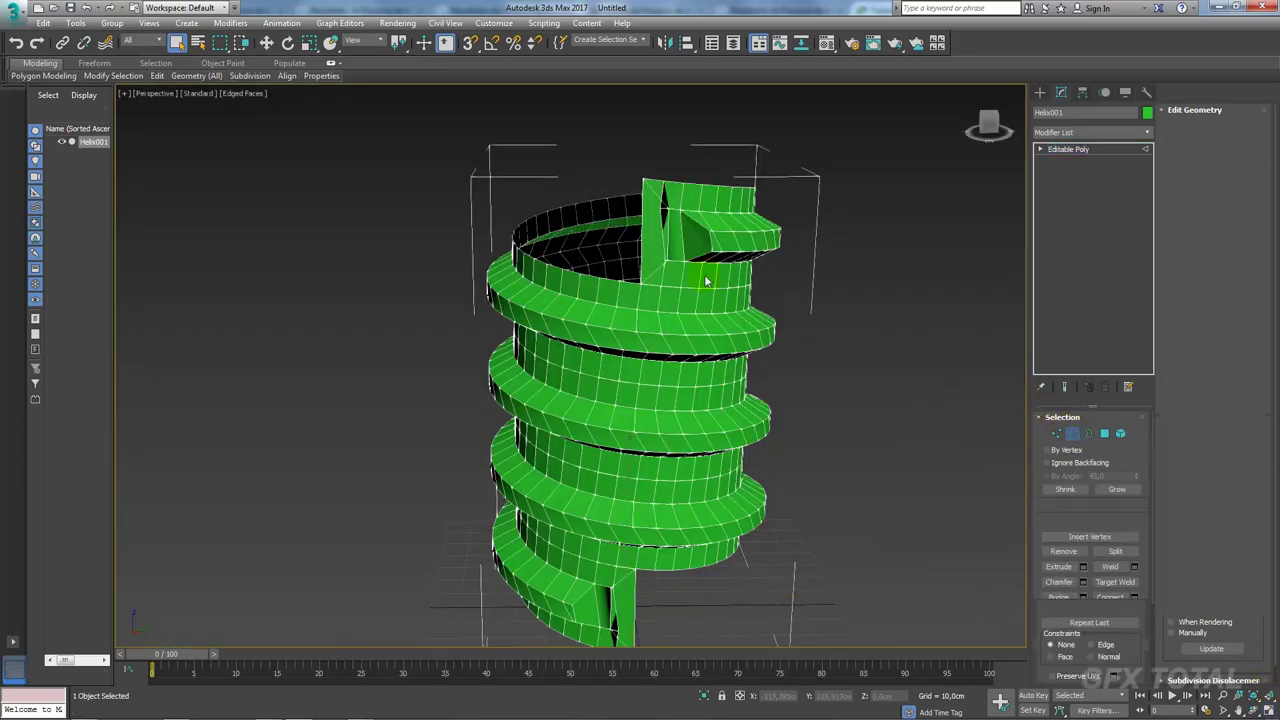
pyautogui.click(648, 255)
pyautogui.keyDown('alt'); pyautogui.moveTo(648, 255); pyautogui.dragTo(665, 250, button='middle'); pyautogui.keyUp('alt')
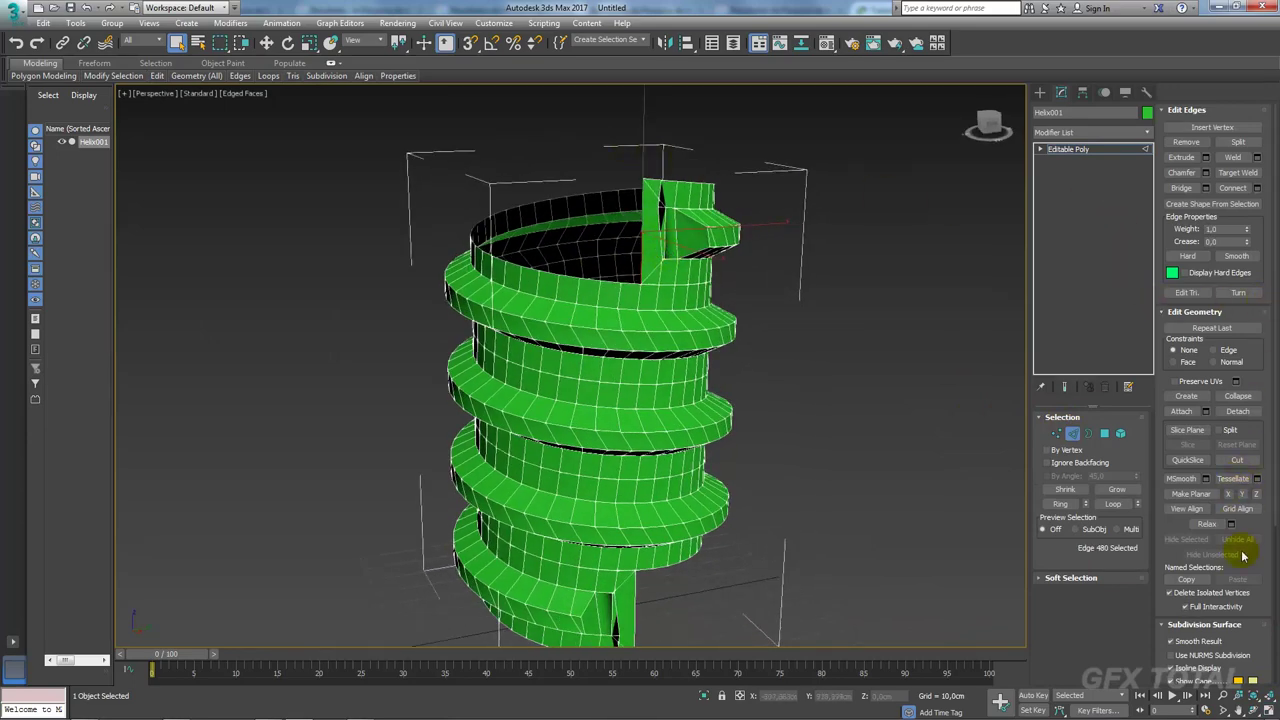
pyautogui.scroll(-3, 1257, 557)
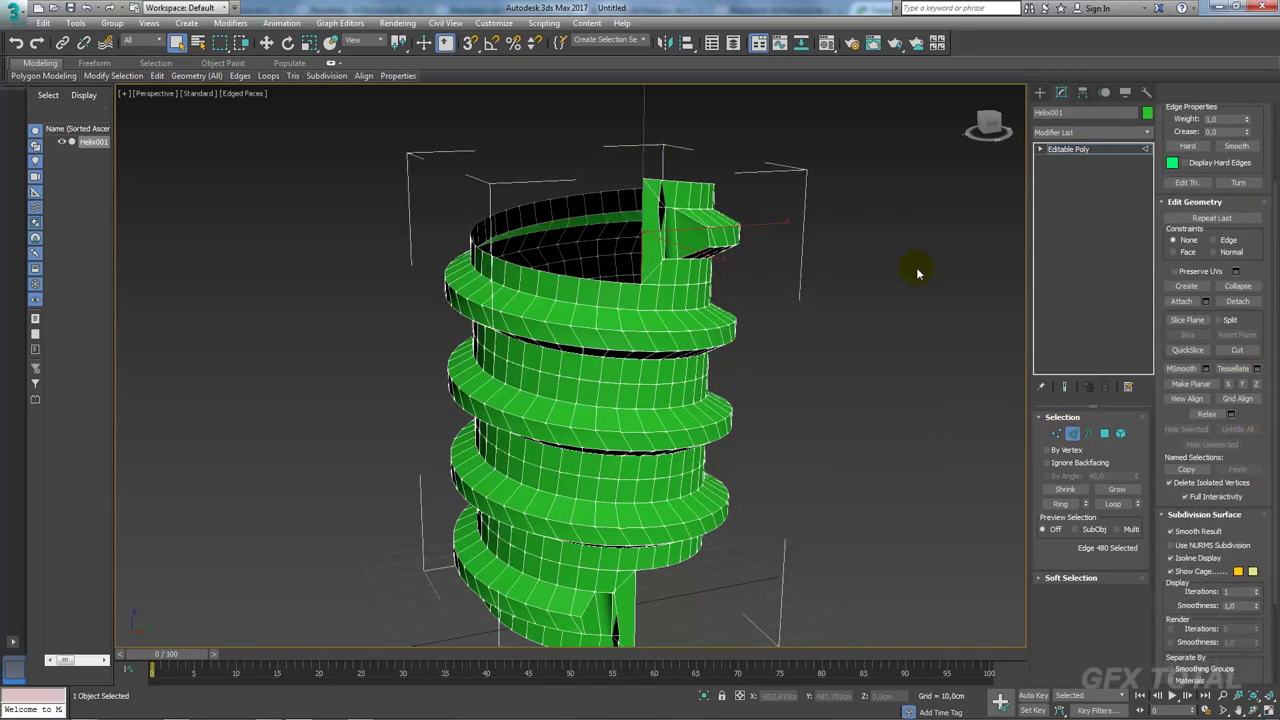
pyautogui.click(1241, 290)
pyautogui.moveTo(686, 277)
pyautogui.keyDown('alt'); pyautogui.mouseDown(button='middle')
pyautogui.moveTo(603, 268)
pyautogui.moveTo(617, 275)
pyautogui.mouseUp(button='middle'); pyautogui.keyUp('alt')
pyautogui.scroll(4, 603, 268)
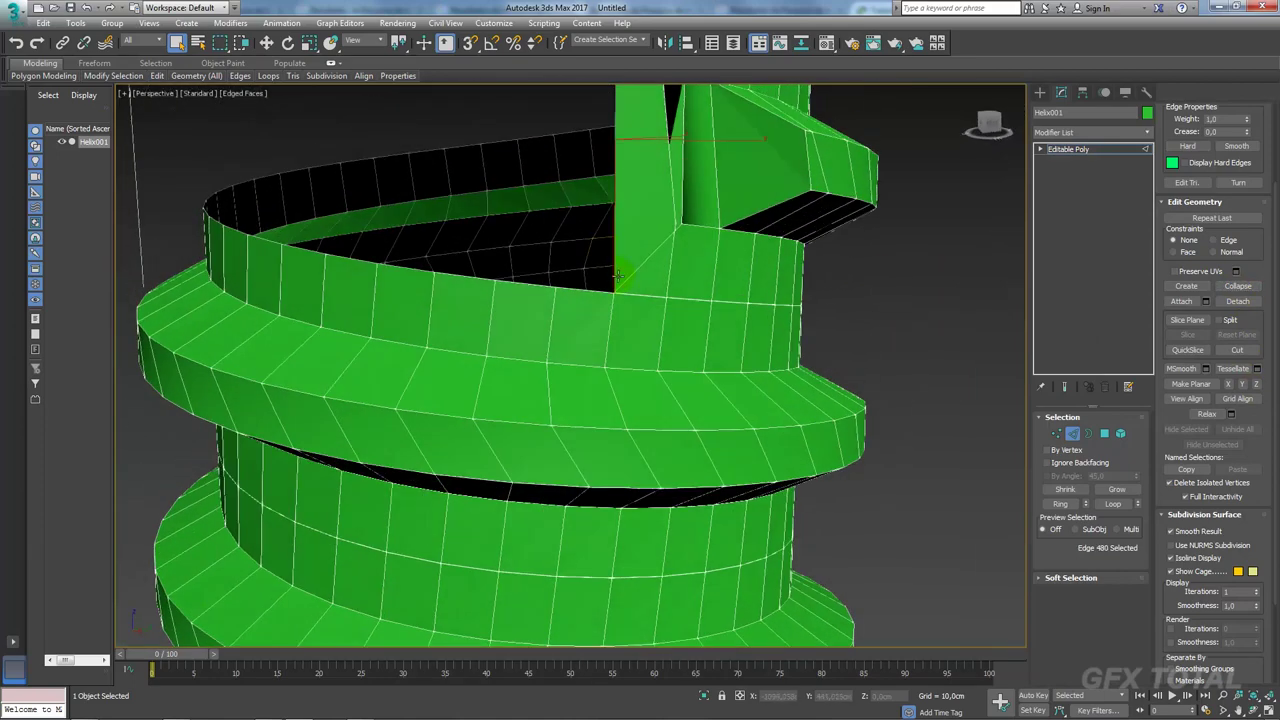
# Step: Select all vertices and weld the overlapping ones, reducing 958 vertices to 837
pyautogui.click(1056, 433)
pyautogui.keyDown('alt'); pyautogui.moveTo(577, 443); pyautogui.dragTo(583, 500, button='middle'); pyautogui.keyUp('alt')
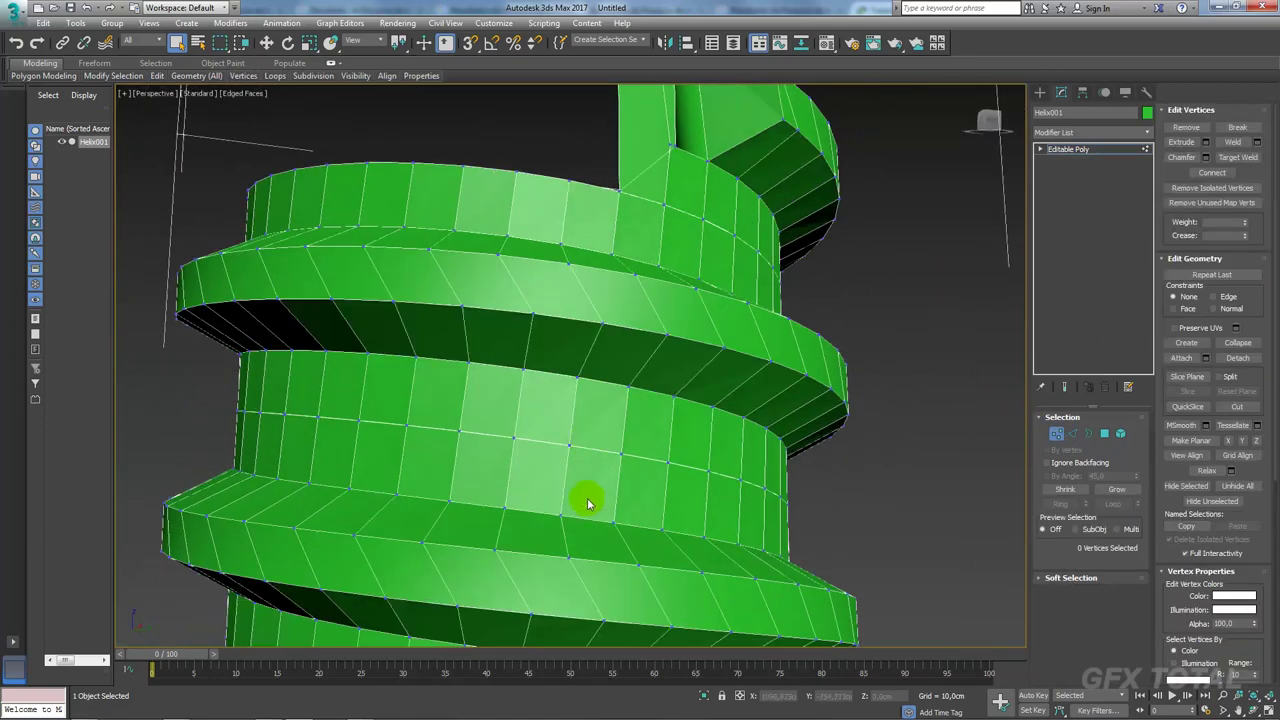
pyautogui.click(570, 445)
pyautogui.press('w')
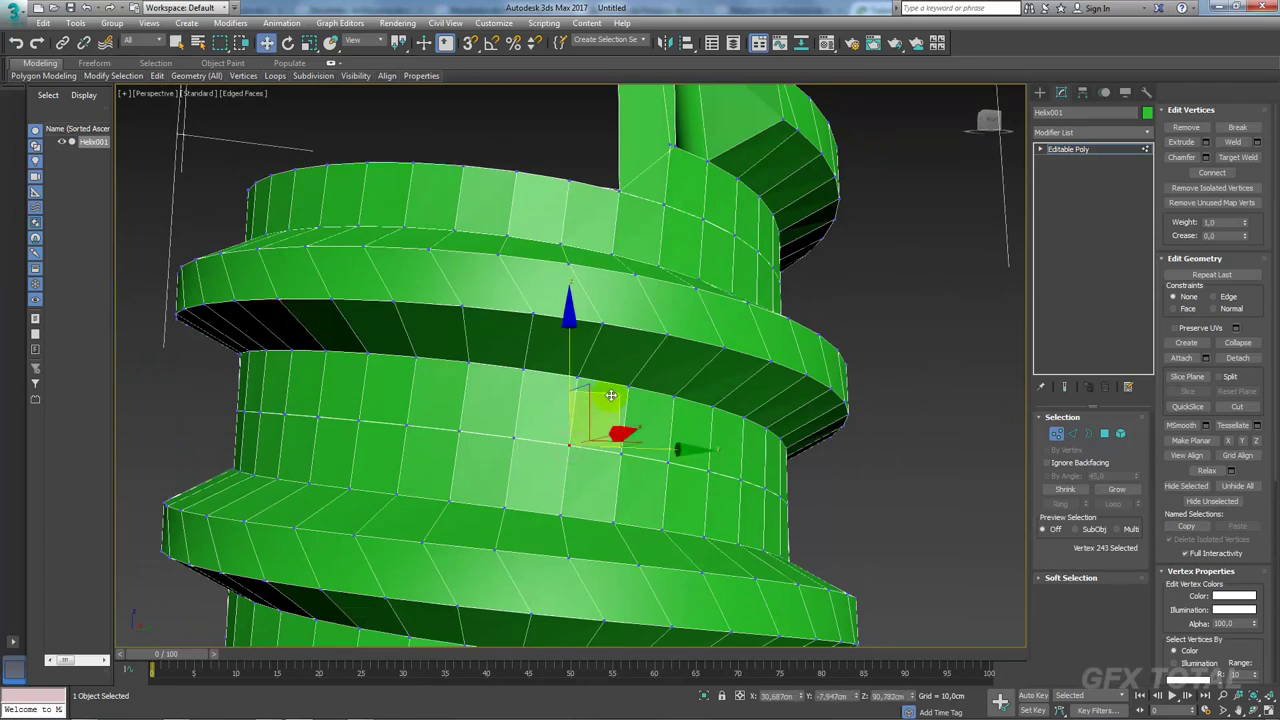
pyautogui.moveTo(608, 362); pyautogui.dragTo(645, 378)
pyautogui.keyDown('ctrl'); pyautogui.click(578, 437); pyautogui.keyUp('ctrl')
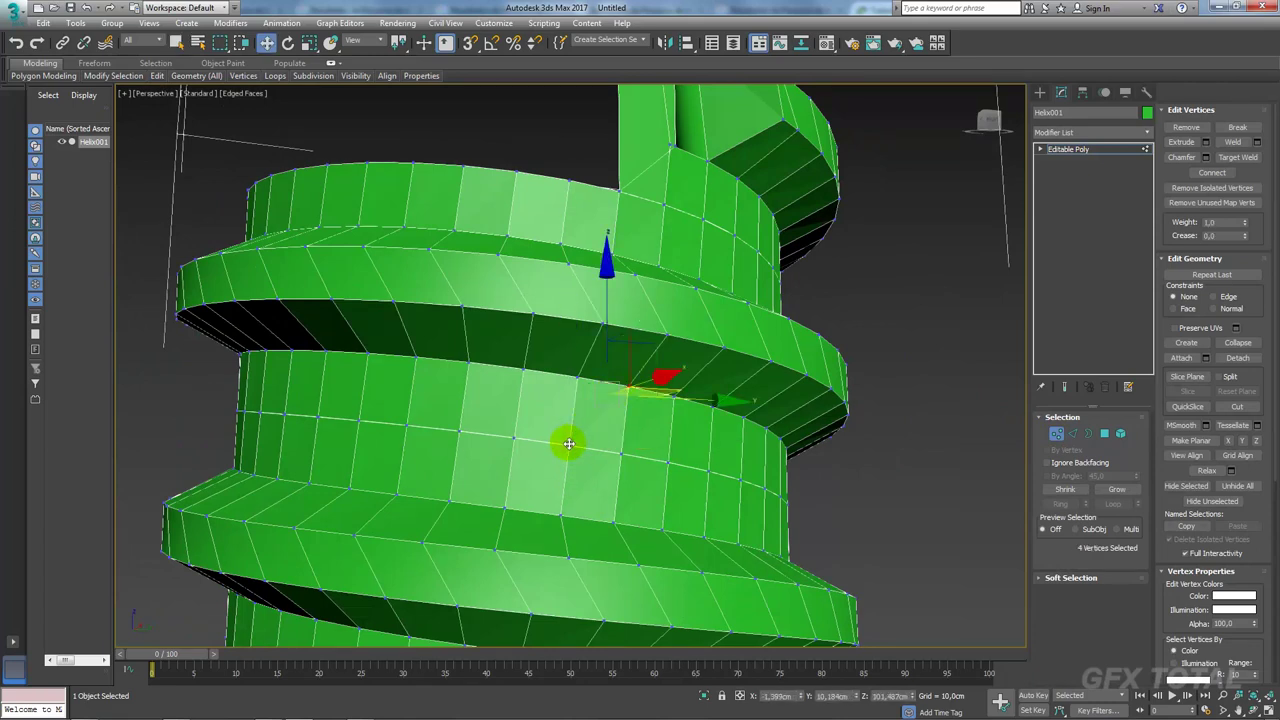
pyautogui.click(568, 443)
pyautogui.moveTo(590, 432); pyautogui.dragTo(591, 403)
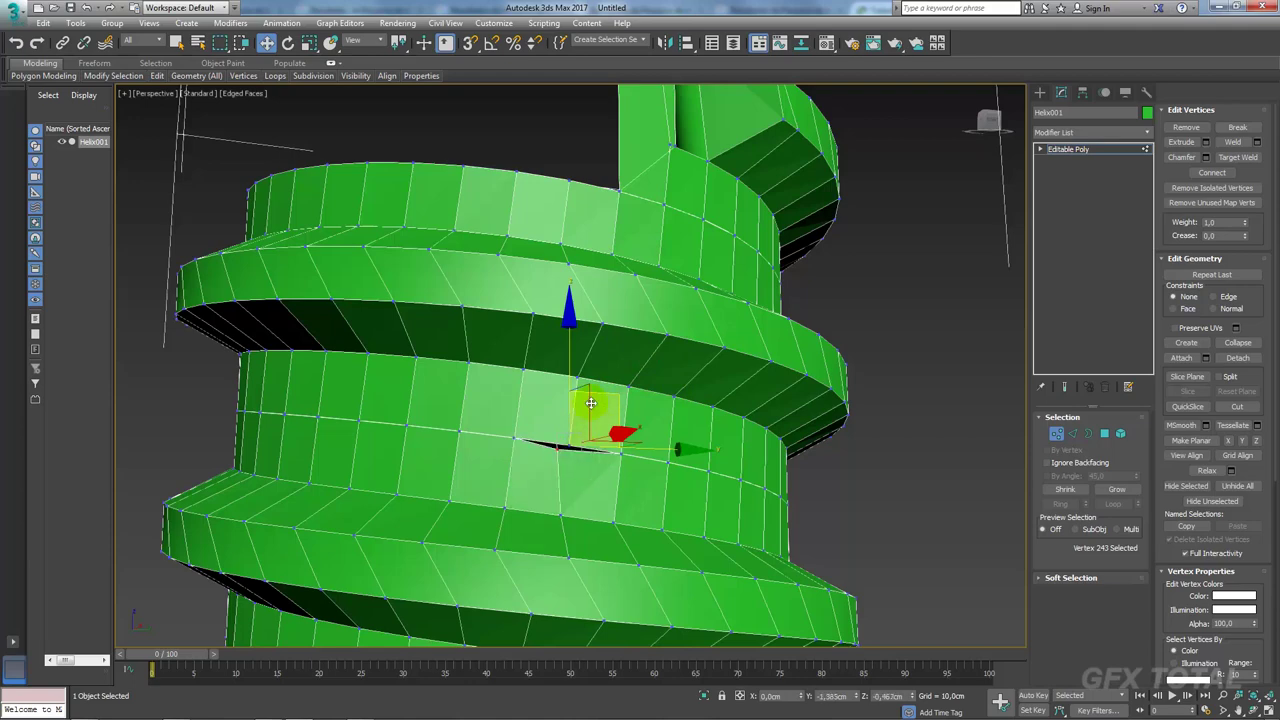
pyautogui.scroll(-5, 586, 314)
pyautogui.scroll(-3, 586, 314)
pyautogui.hotkey('ctrl', 'a')
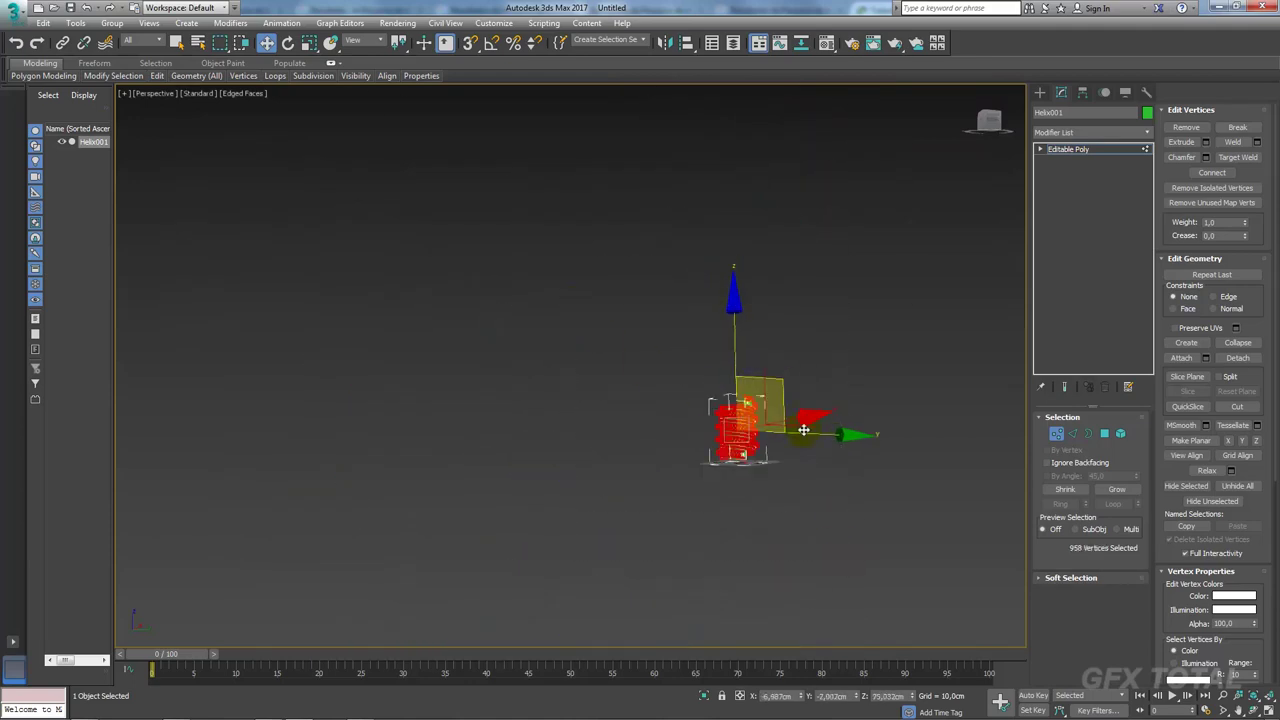
pyautogui.scroll(4, 804, 430)
pyautogui.scroll(3, 697, 451)
pyautogui.scroll(3, 801, 464)
pyautogui.scroll(3, 609, 394)
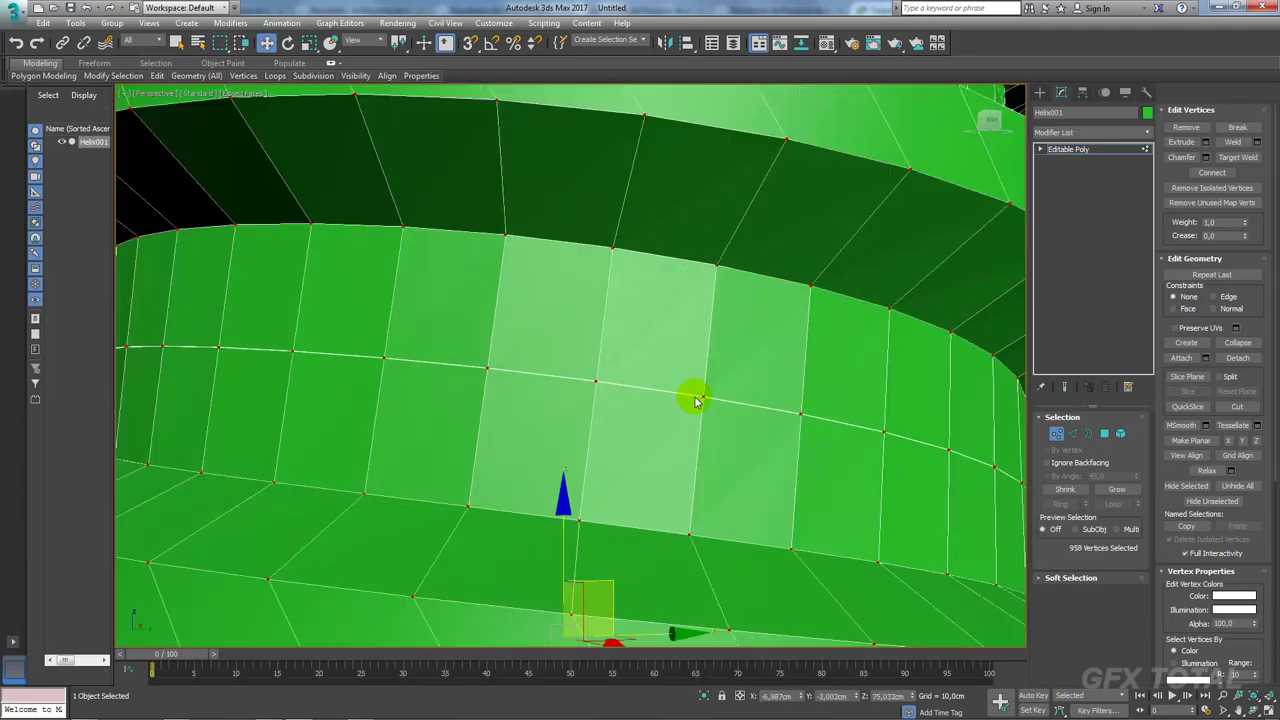
pyautogui.click(1233, 141)
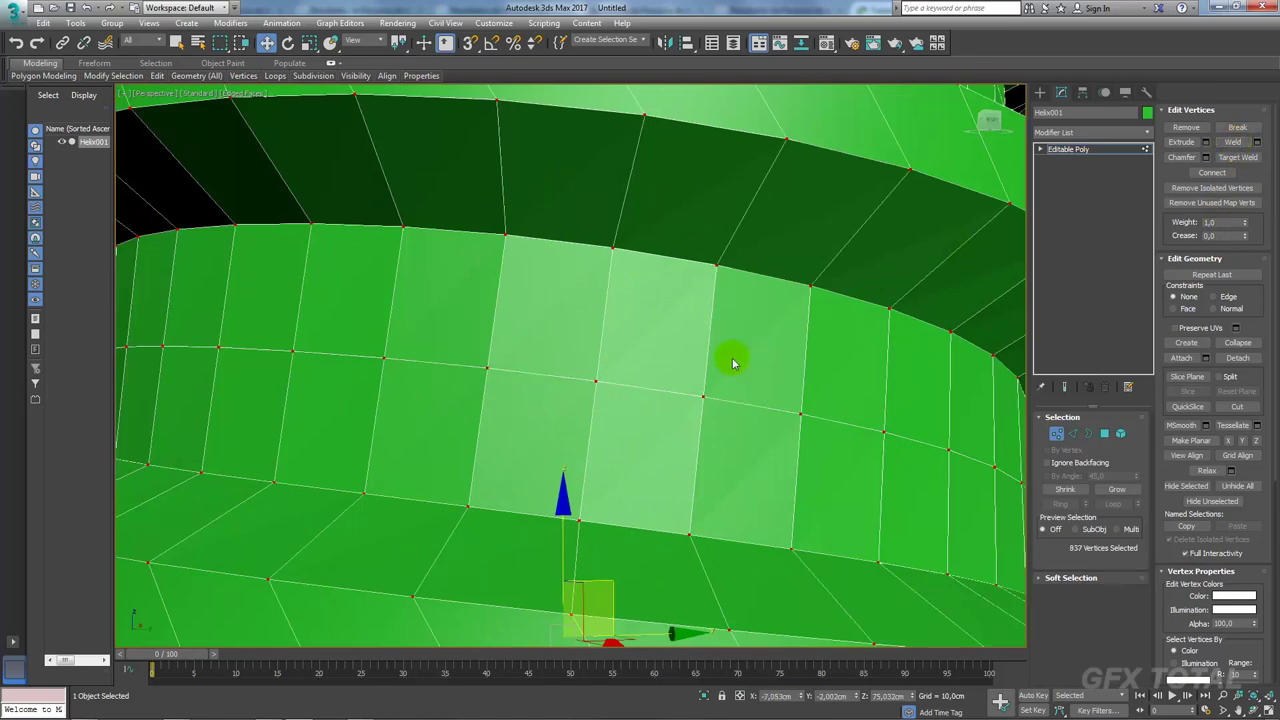
pyautogui.keyDown('alt'); pyautogui.moveTo(732, 362); pyautogui.dragTo(674, 411, button='middle'); pyautogui.keyUp('alt')
pyautogui.click(676, 390)
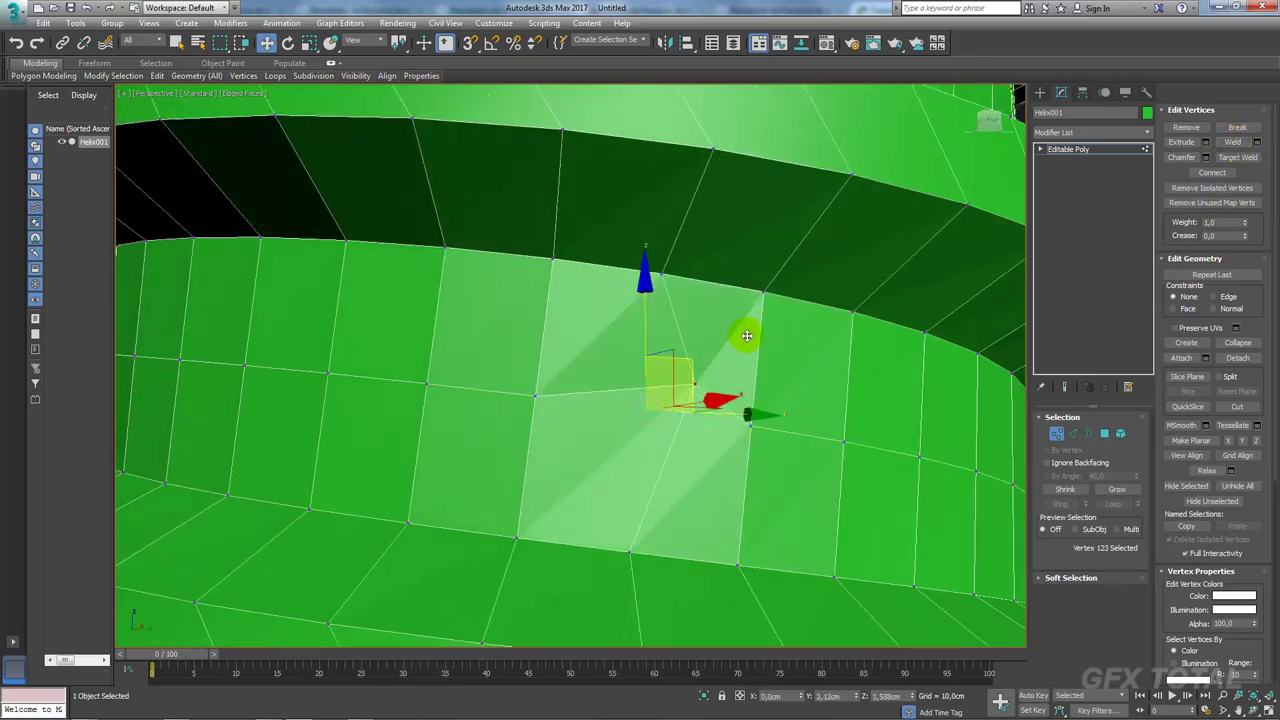
pyautogui.scroll(-5, 808, 378)
pyautogui.scroll(-1, 858, 372)
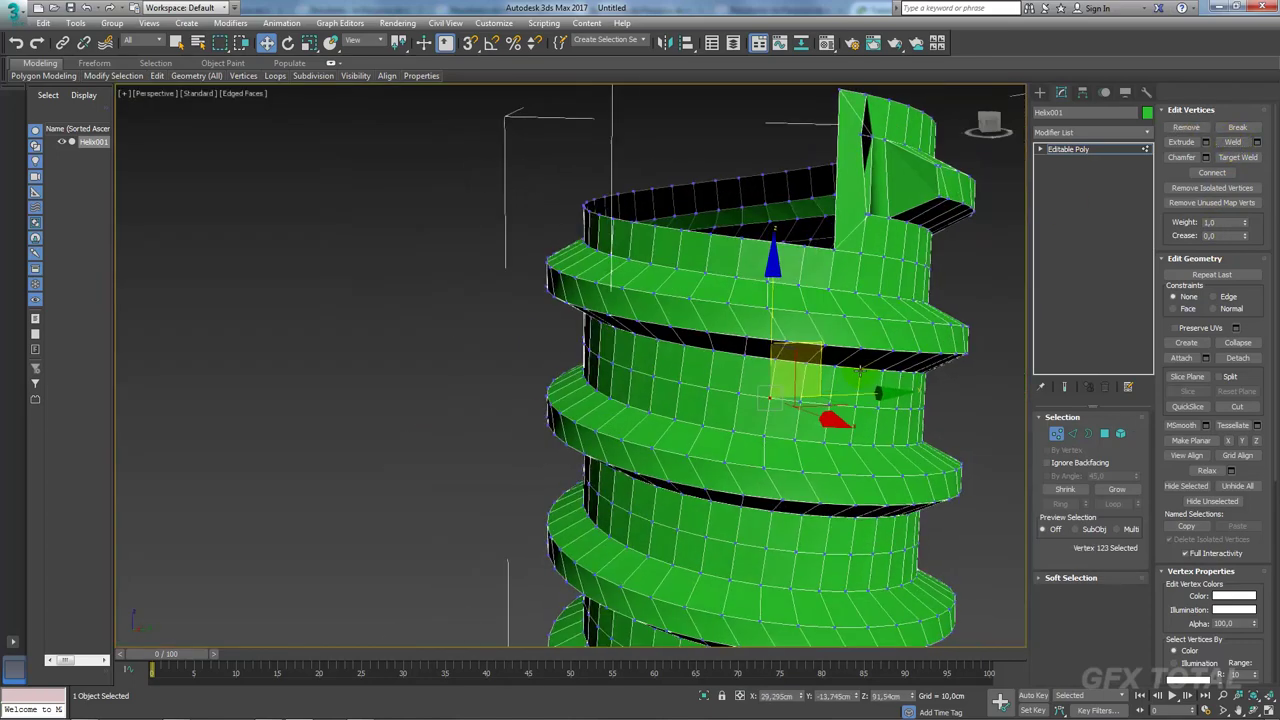
# Step: Collapse the top fin's end edge into a single point
pyautogui.click(1072, 433)
pyautogui.click(880, 165)
pyautogui.keyDown('alt'); pyautogui.moveTo(880, 165); pyautogui.dragTo(735, 311, button='middle'); pyautogui.keyUp('alt')
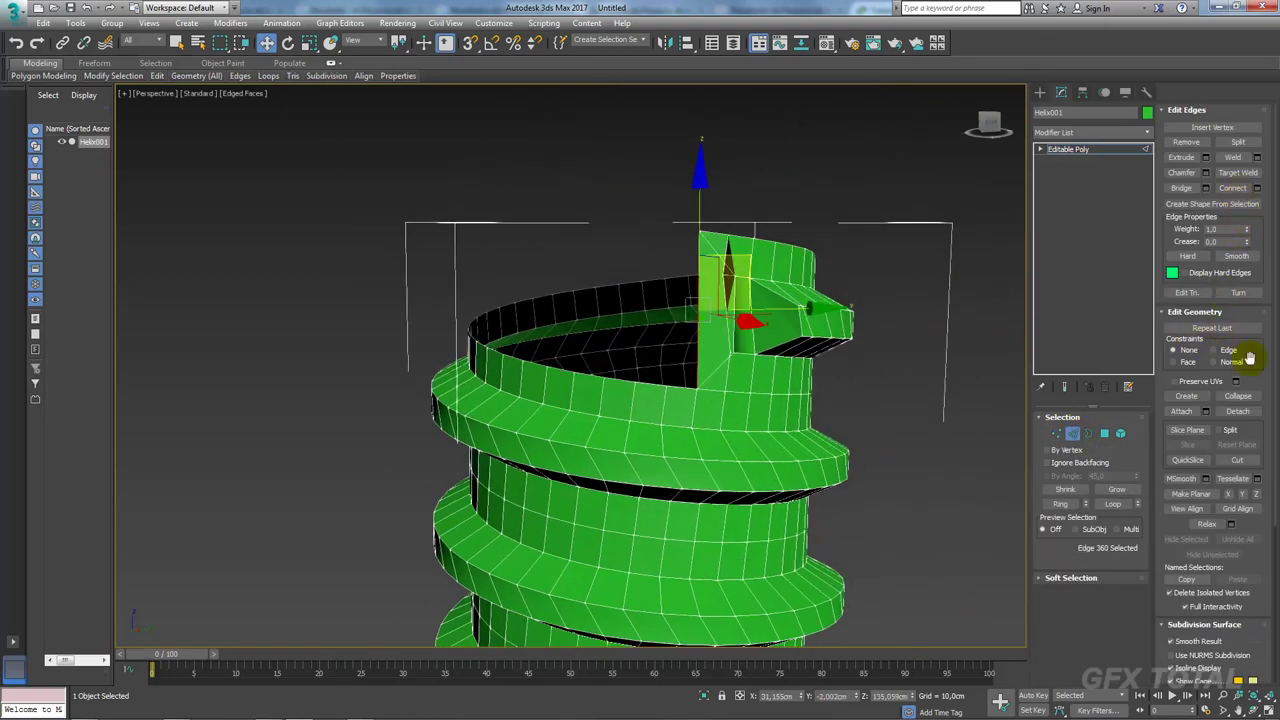
pyautogui.click(1237, 396)
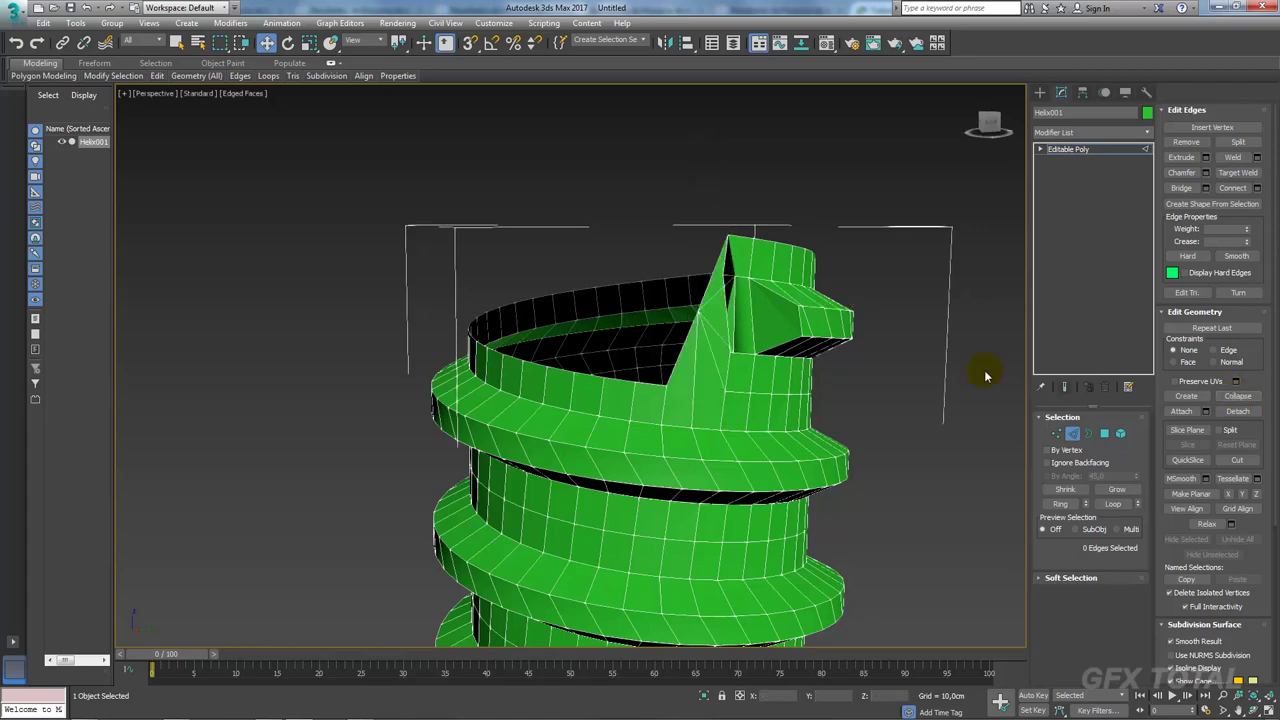
# Step: Shift-drag the top border upward into a wall, make it planar in Z, then lower it slightly
pyautogui.click(1088, 433)
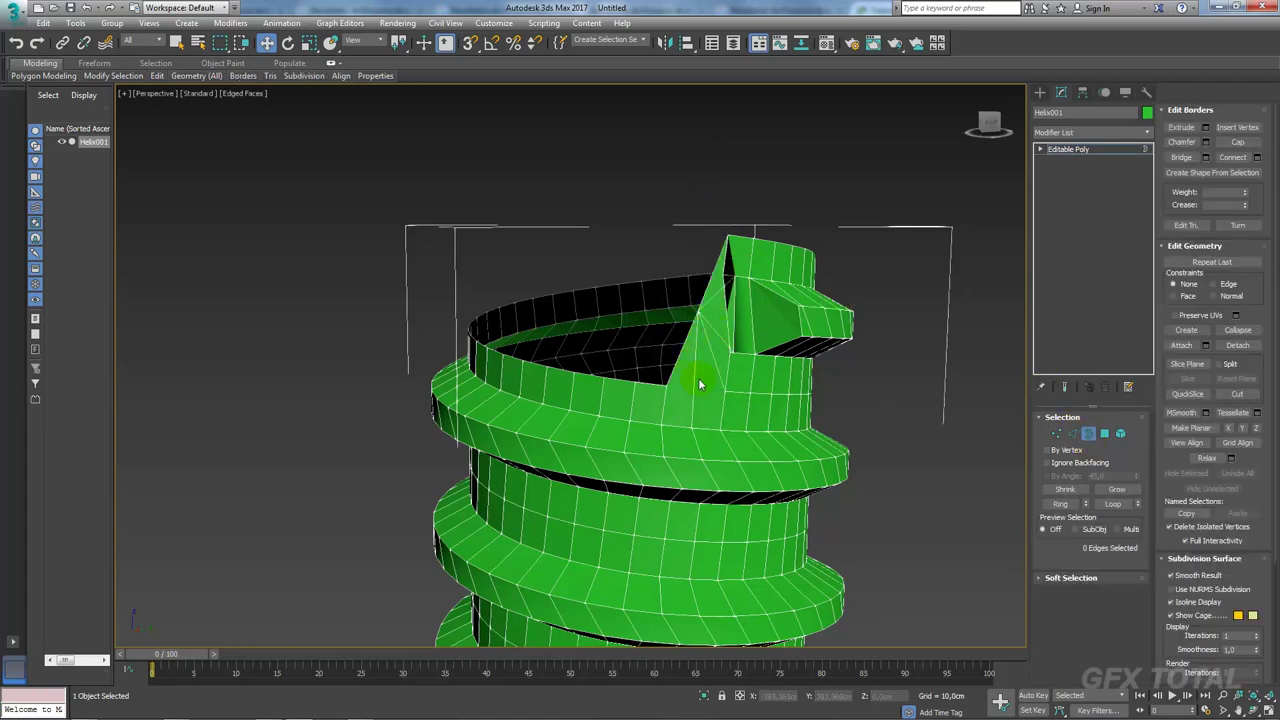
pyautogui.click(675, 369)
pyautogui.keyDown('shift'); pyautogui.moveTo(640, 268); pyautogui.dragTo(697, 263); pyautogui.keyUp('shift')
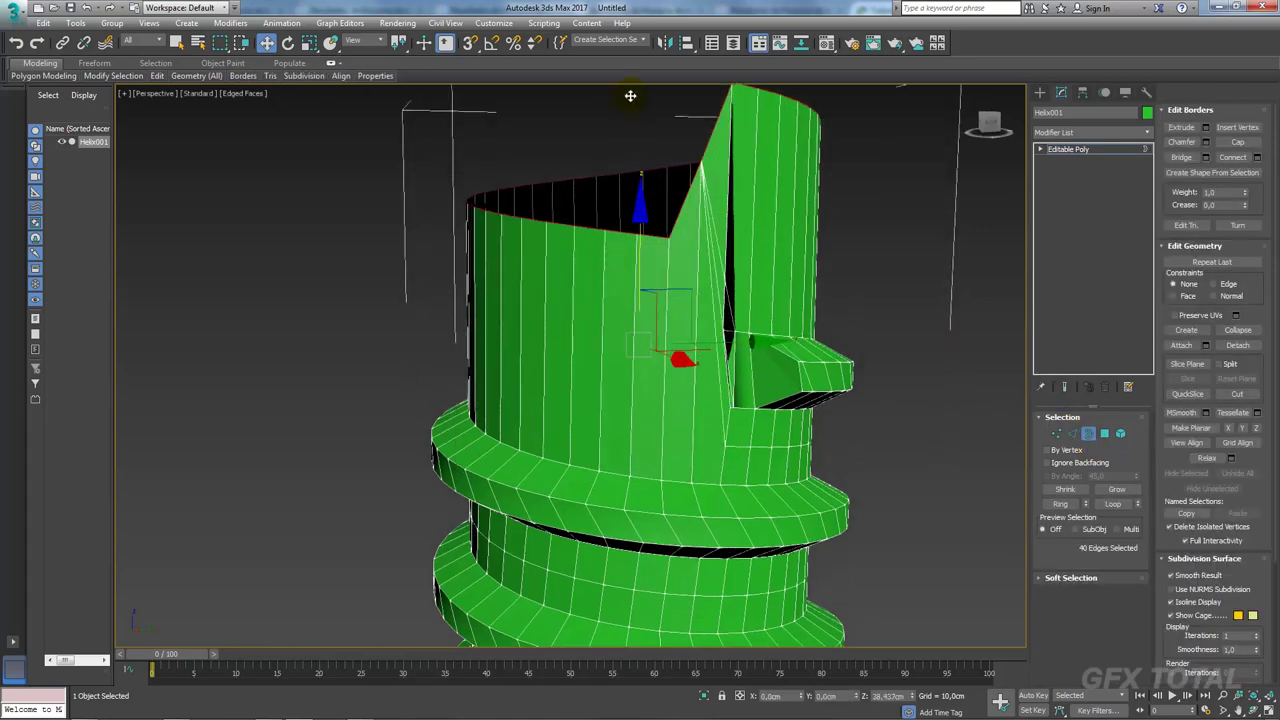
pyautogui.click(1245, 430)
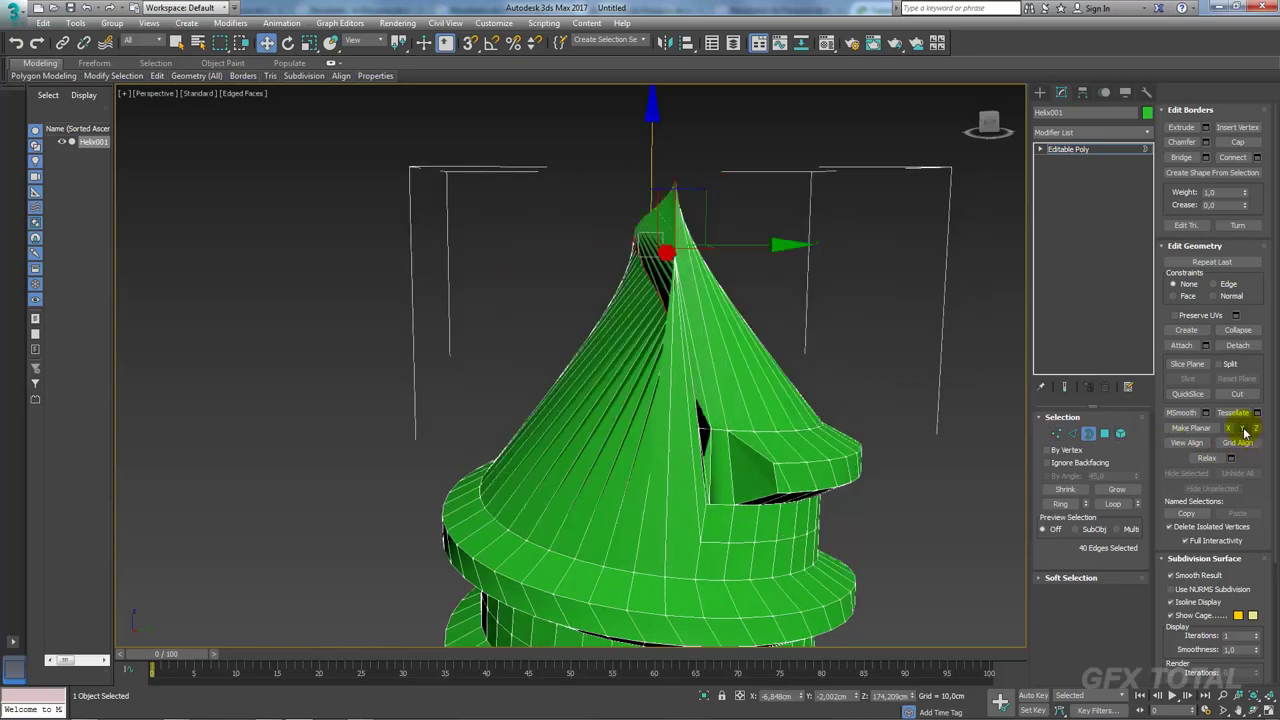
pyautogui.hotkey('ctrl', 'z')
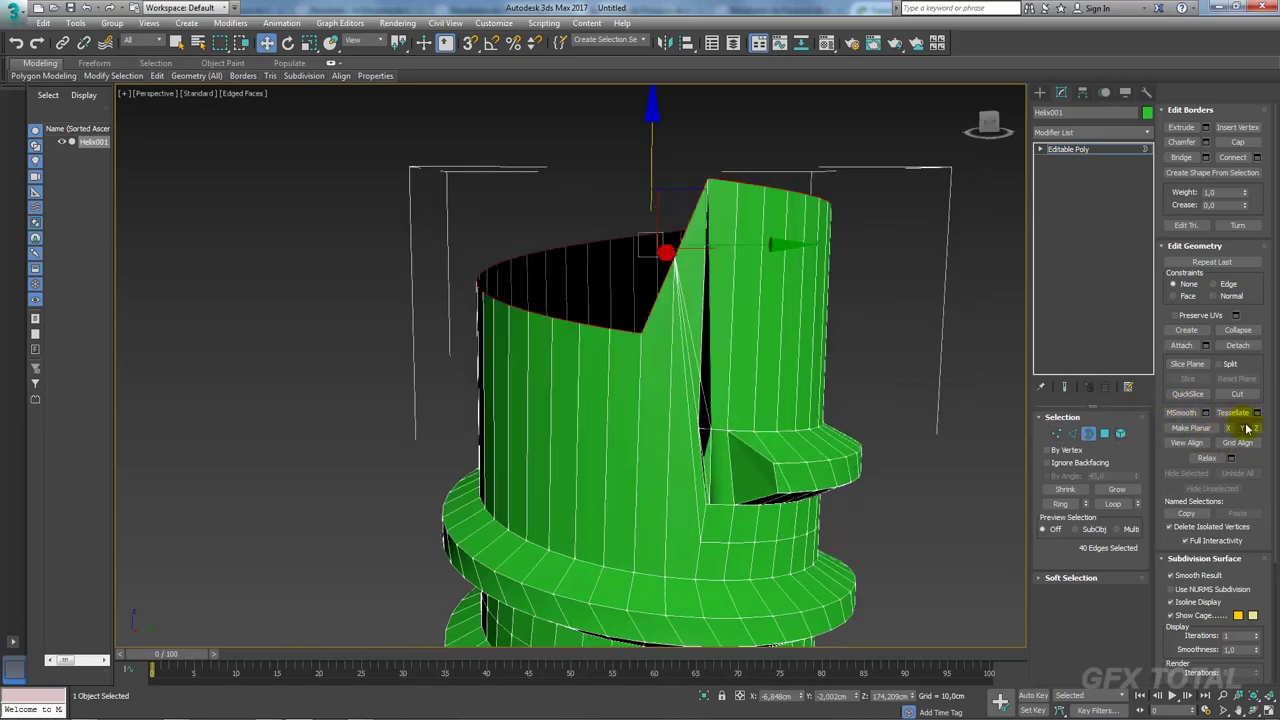
pyautogui.click(1257, 428)
pyautogui.moveTo(770, 289)
pyautogui.keyDown('alt'); pyautogui.mouseDown(button='middle')
pyautogui.moveTo(826, 327)
pyautogui.moveTo(766, 318)
pyautogui.moveTo(729, 200)
pyautogui.mouseUp(button='middle'); pyautogui.keyUp('alt')
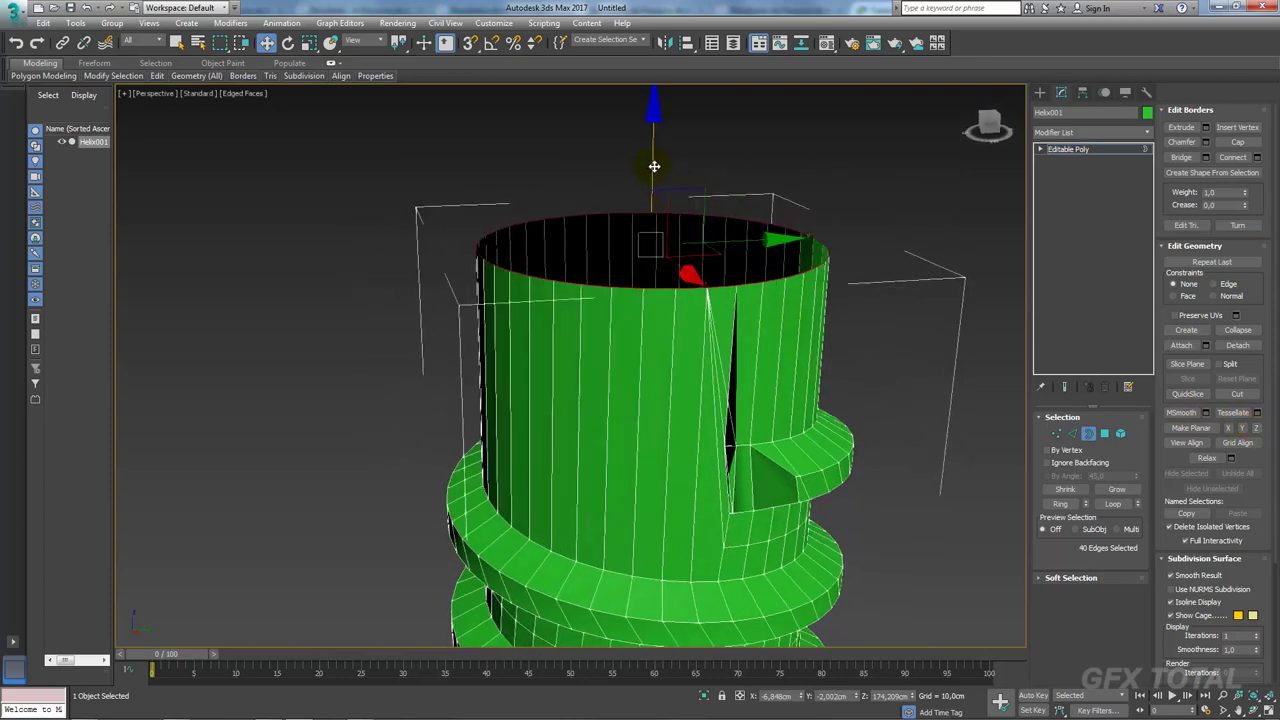
pyautogui.moveTo(654, 166); pyautogui.dragTo(643, 257)
pyautogui.scroll(2, 723, 370)
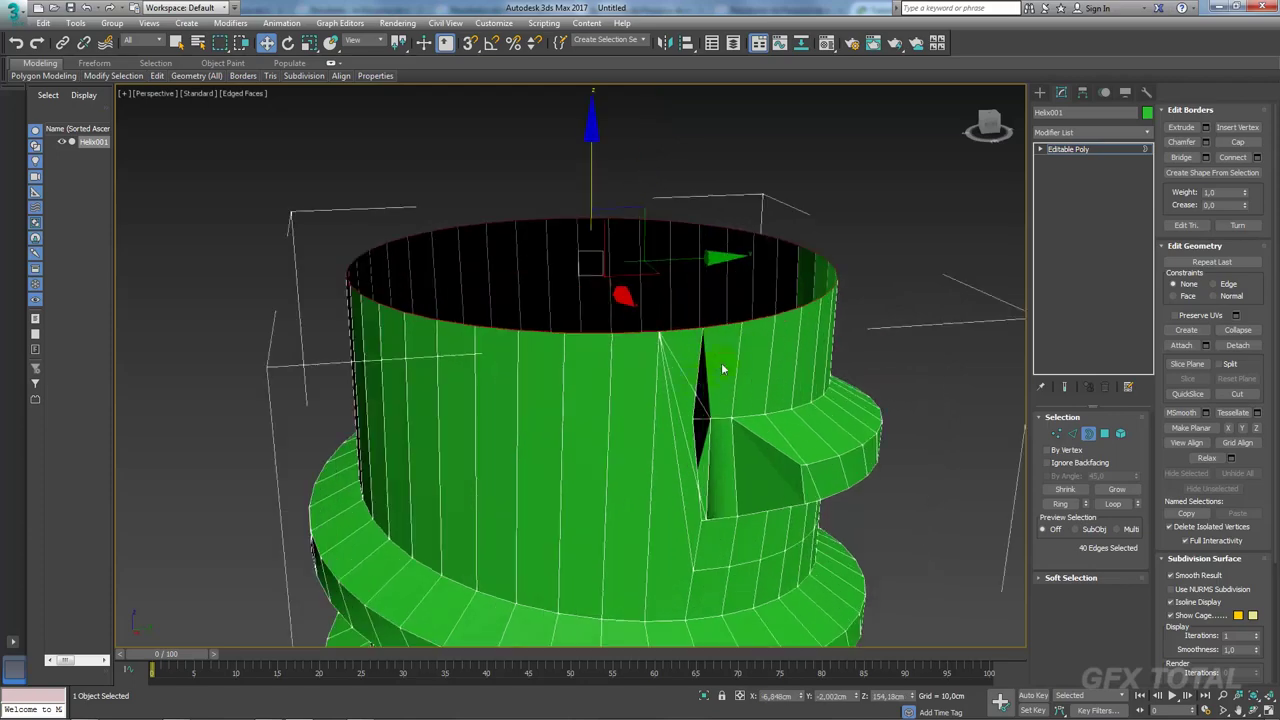
pyautogui.scroll(2, 704, 428)
# Step: Move the vertices along the slit together so the upper wall is continuous
pyautogui.click(1057, 433)
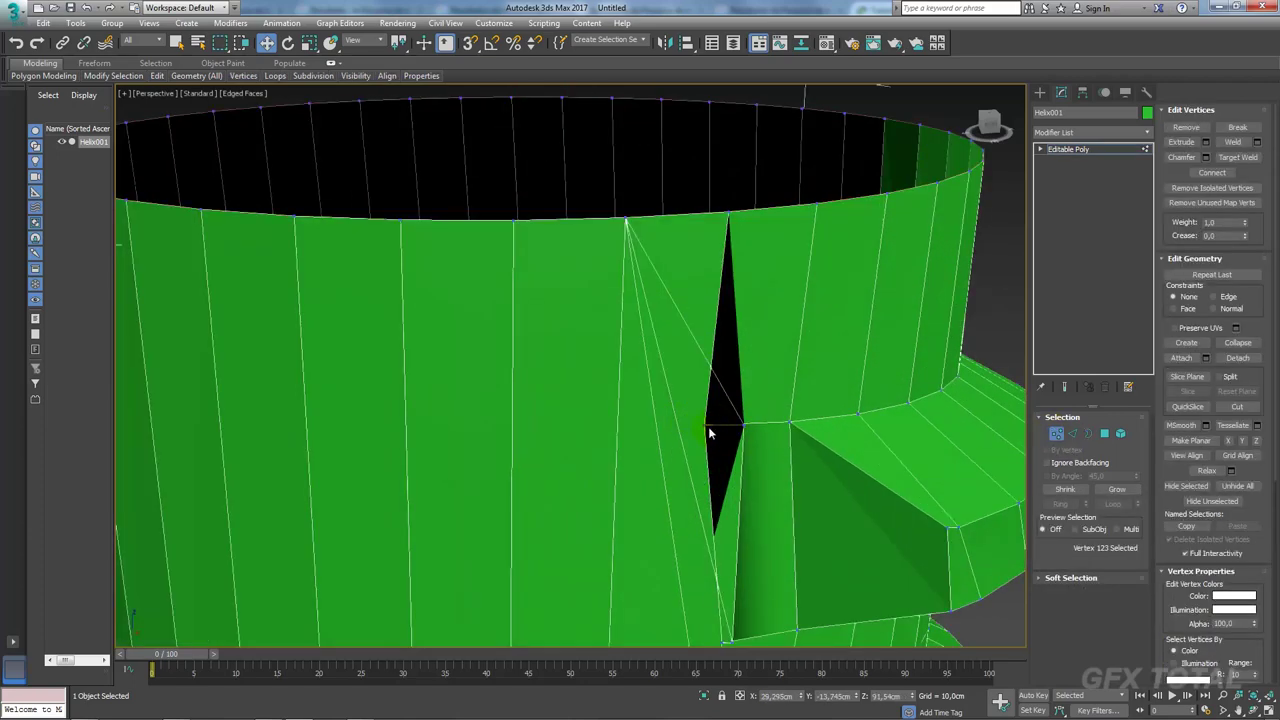
pyautogui.click(712, 428)
pyautogui.moveTo(714, 428)
pyautogui.mouseDown()
pyautogui.moveTo(819, 418)
pyautogui.moveTo(753, 437)
pyautogui.mouseUp()
pyautogui.click(742, 428)
pyautogui.moveTo(742, 428)
pyautogui.keyDown('alt'); pyautogui.mouseDown(button='middle')
pyautogui.moveTo(734, 346)
pyautogui.moveTo(716, 486)
pyautogui.mouseUp(button='middle'); pyautogui.keyUp('alt')
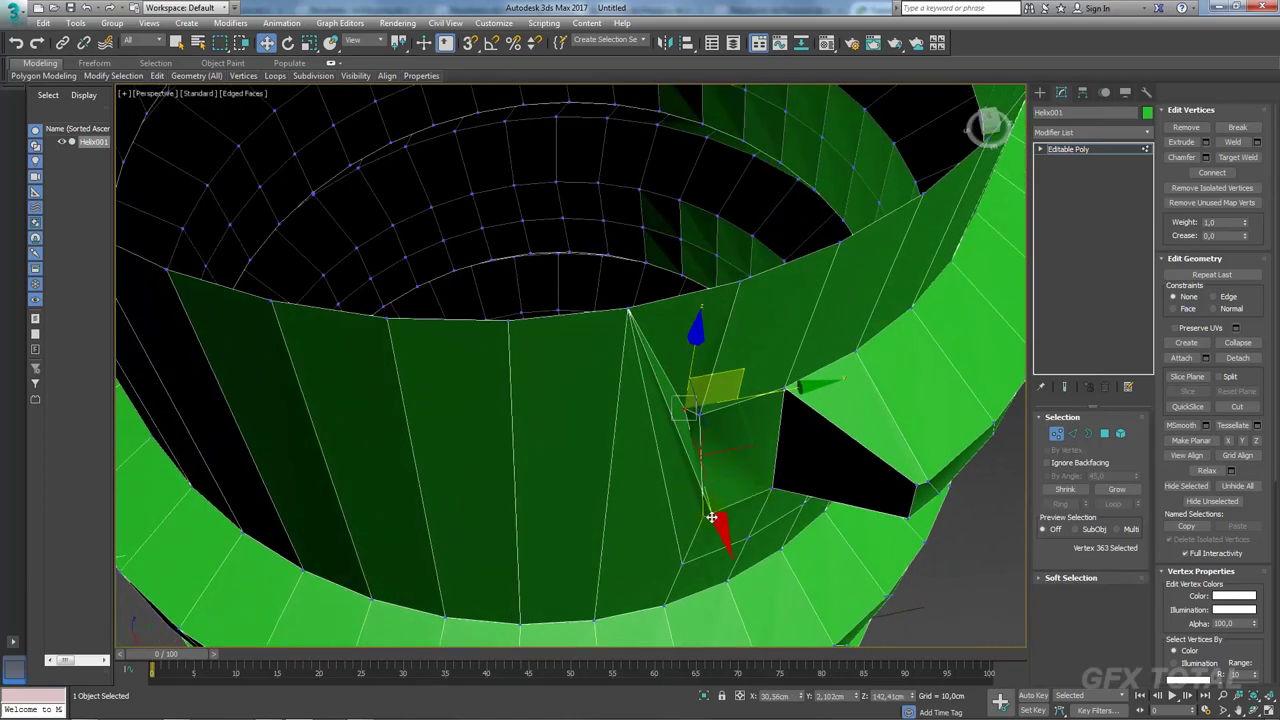
pyautogui.click(711, 514)
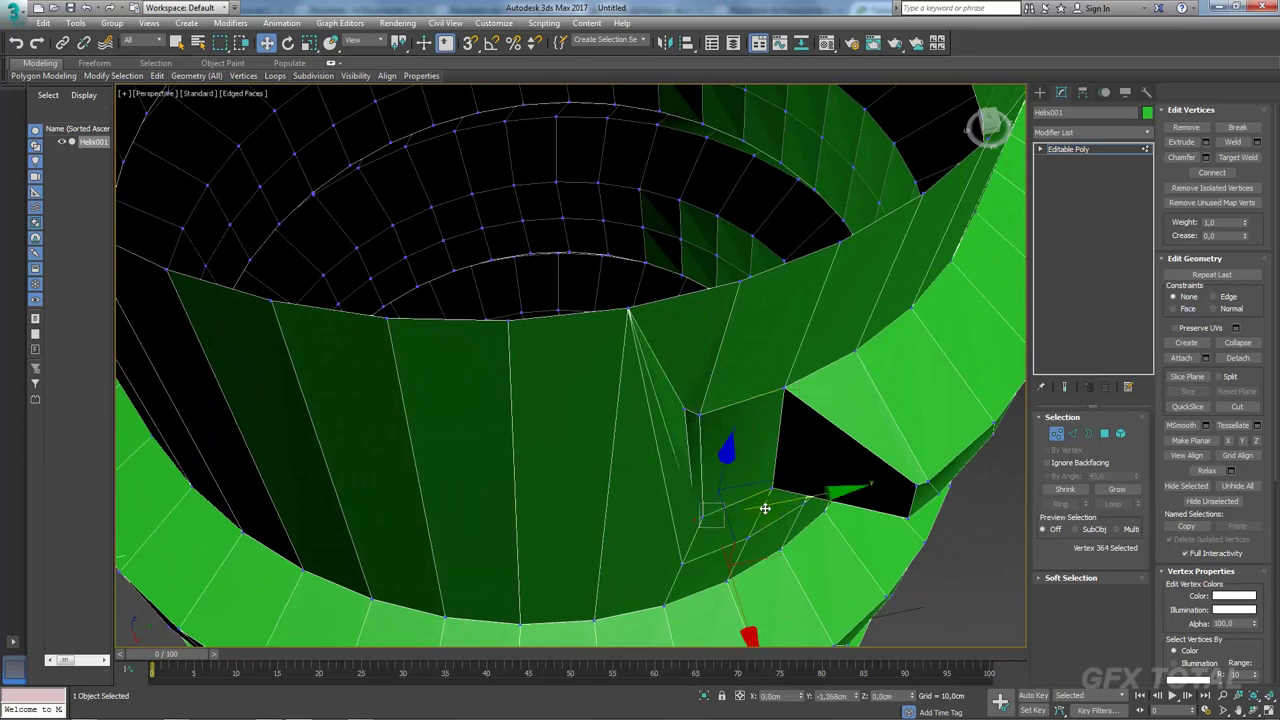
pyautogui.moveTo(718, 505)
pyautogui.keyDown('alt'); pyautogui.mouseDown(button='middle')
pyautogui.moveTo(712, 458)
pyautogui.moveTo(751, 343)
pyautogui.mouseUp(button='middle'); pyautogui.keyUp('alt')
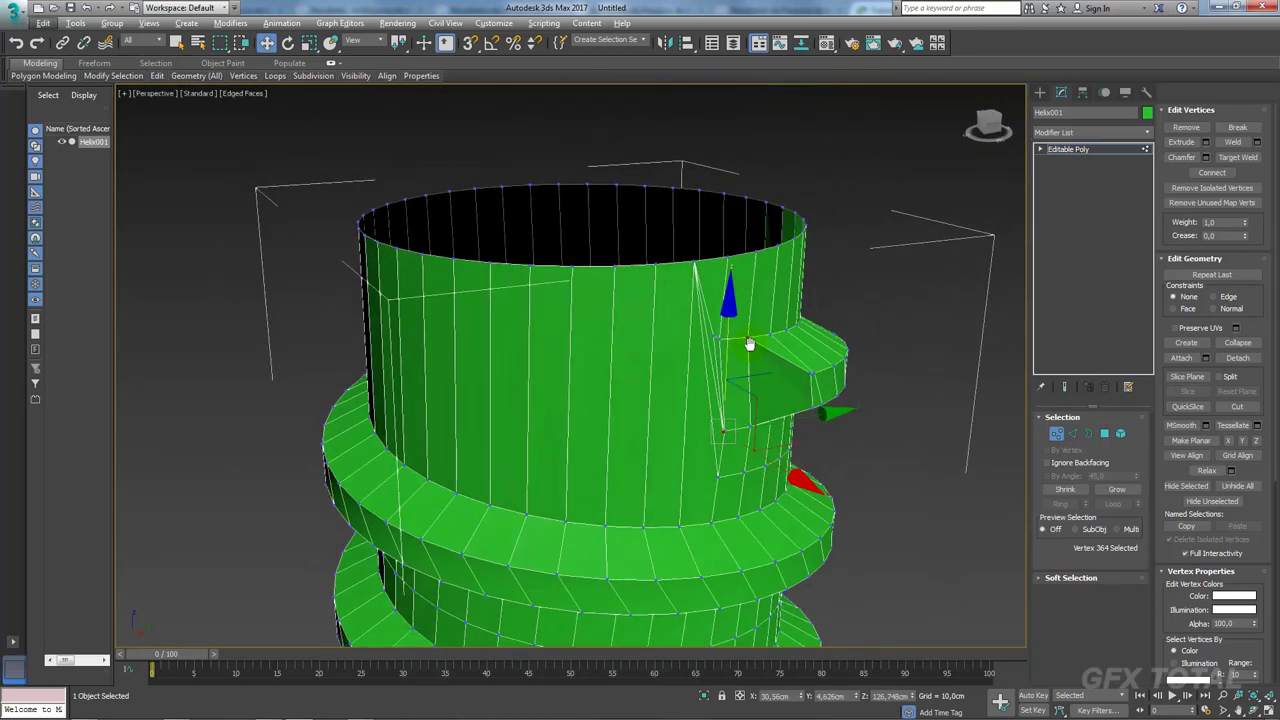
pyautogui.moveTo(766, 294); pyautogui.dragTo(676, 326, button='middle')
pyautogui.click(1089, 433)
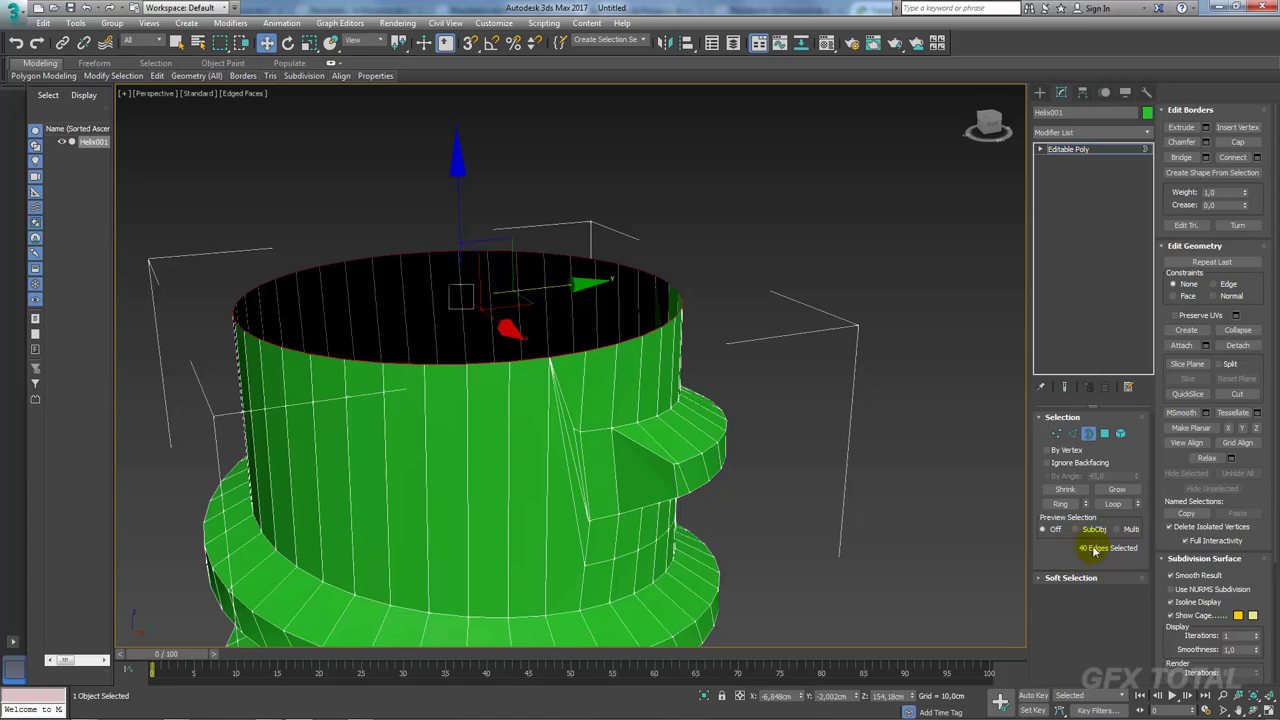
# Step: Draw Helix002 beside the cylinder with 36,4cm radius and a single turn
pyautogui.moveTo(806, 393); pyautogui.dragTo(760, 384, button='middle')
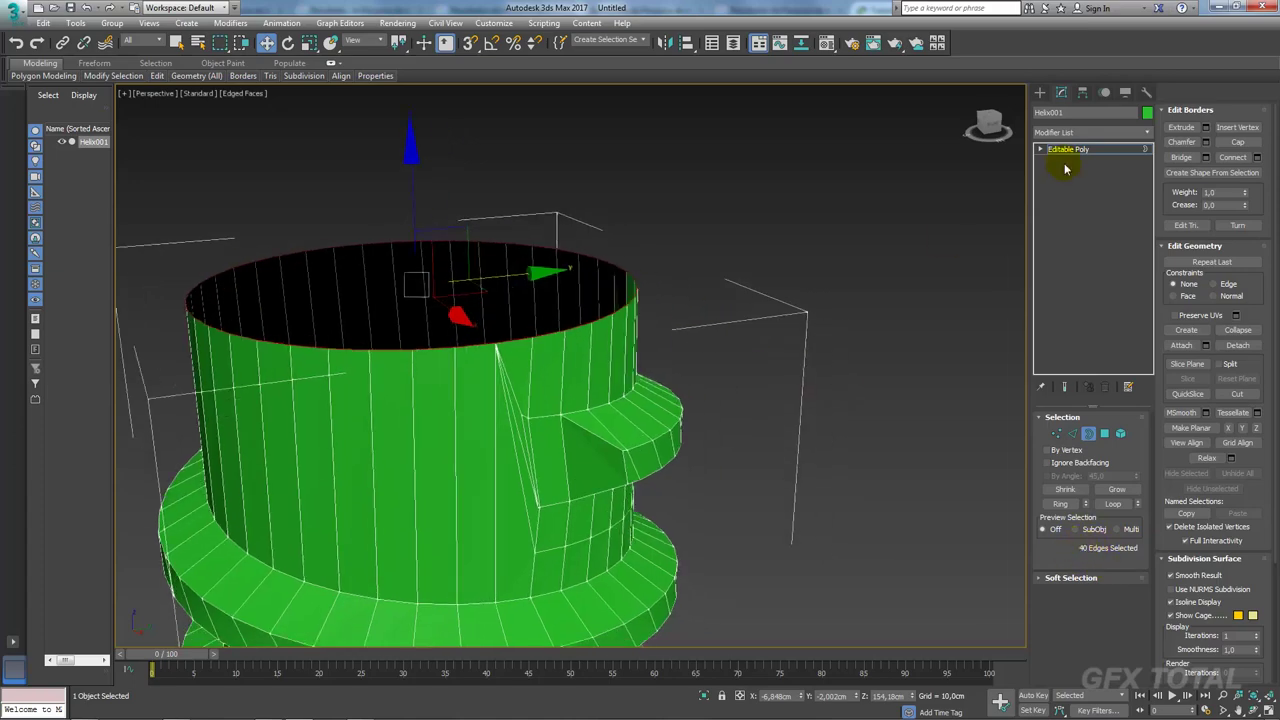
pyautogui.scroll(-3, 834, 229)
pyautogui.scroll(-3, 834, 229)
pyautogui.click(1040, 92)
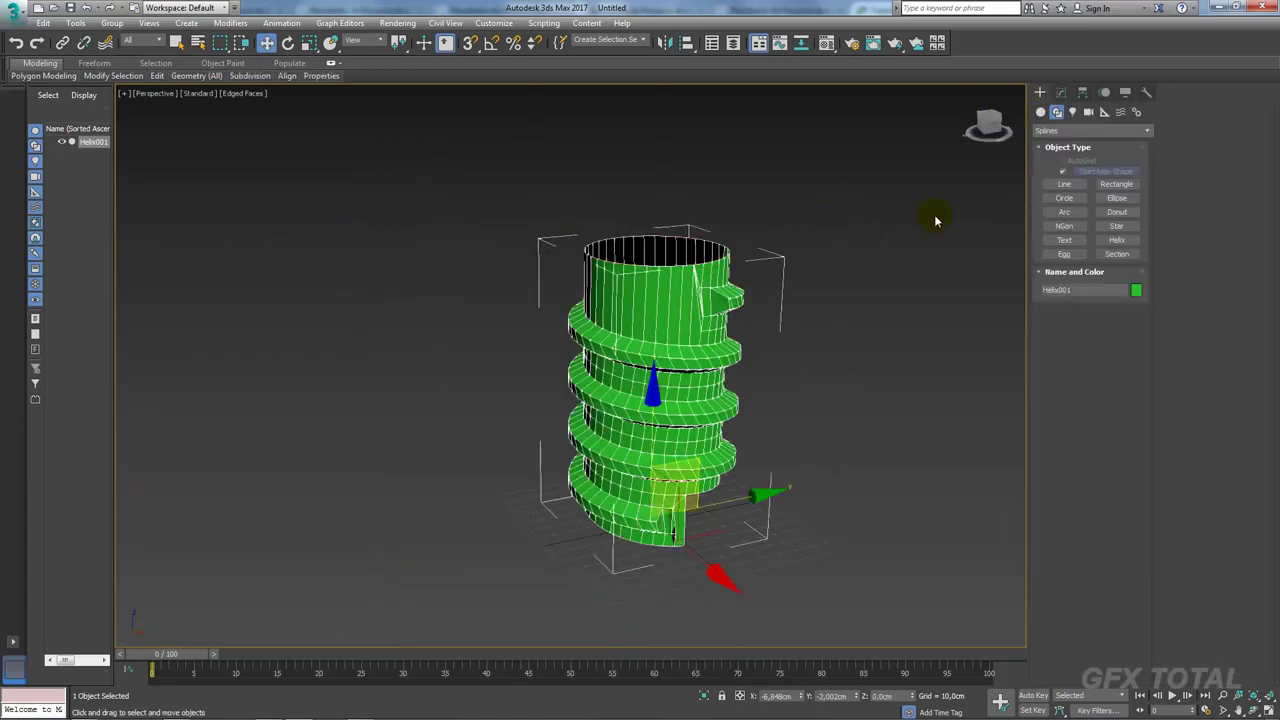
pyautogui.moveTo(931, 217)
pyautogui.mouseDown(button='middle')
pyautogui.moveTo(805, 243)
pyautogui.moveTo(598, 240)
pyautogui.mouseUp(button='middle')
pyautogui.moveTo(650, 392)
pyautogui.mouseDown(button='middle')
pyautogui.moveTo(586, 371)
pyautogui.moveTo(296, 403)
pyautogui.mouseUp(button='middle')
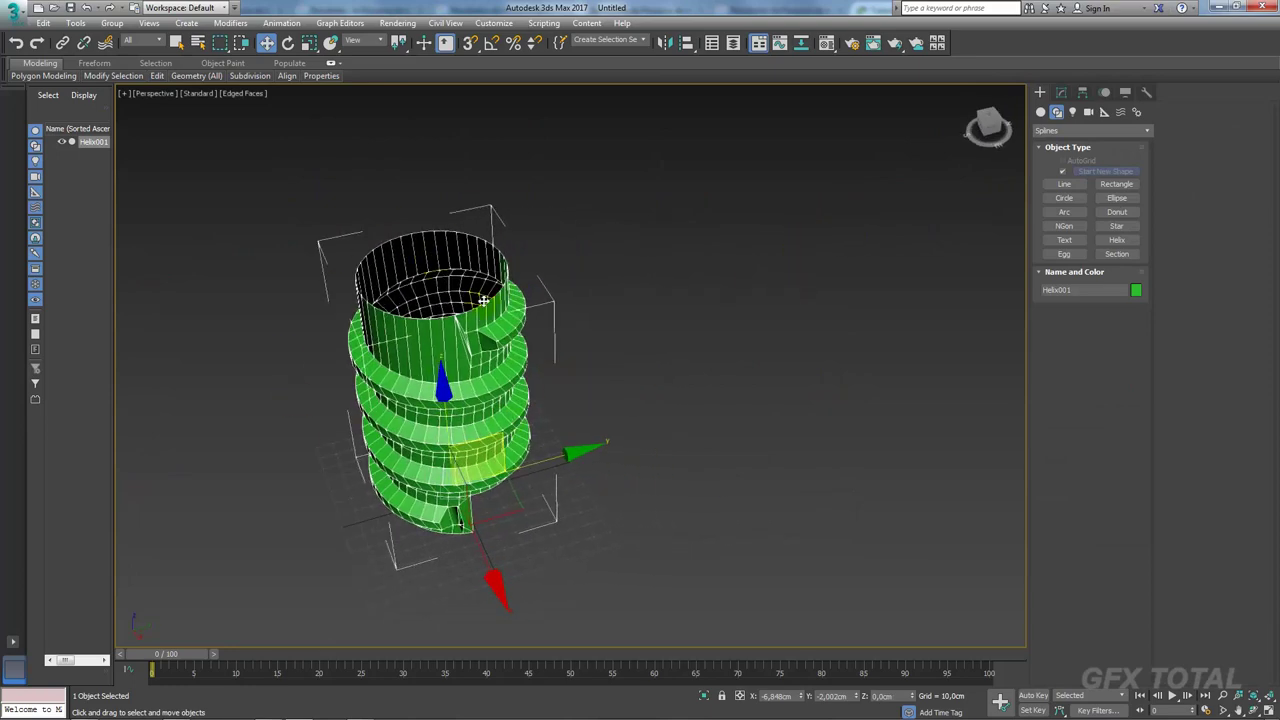
pyautogui.click(1117, 240)
pyautogui.moveTo(683, 500); pyautogui.dragTo(734, 530)
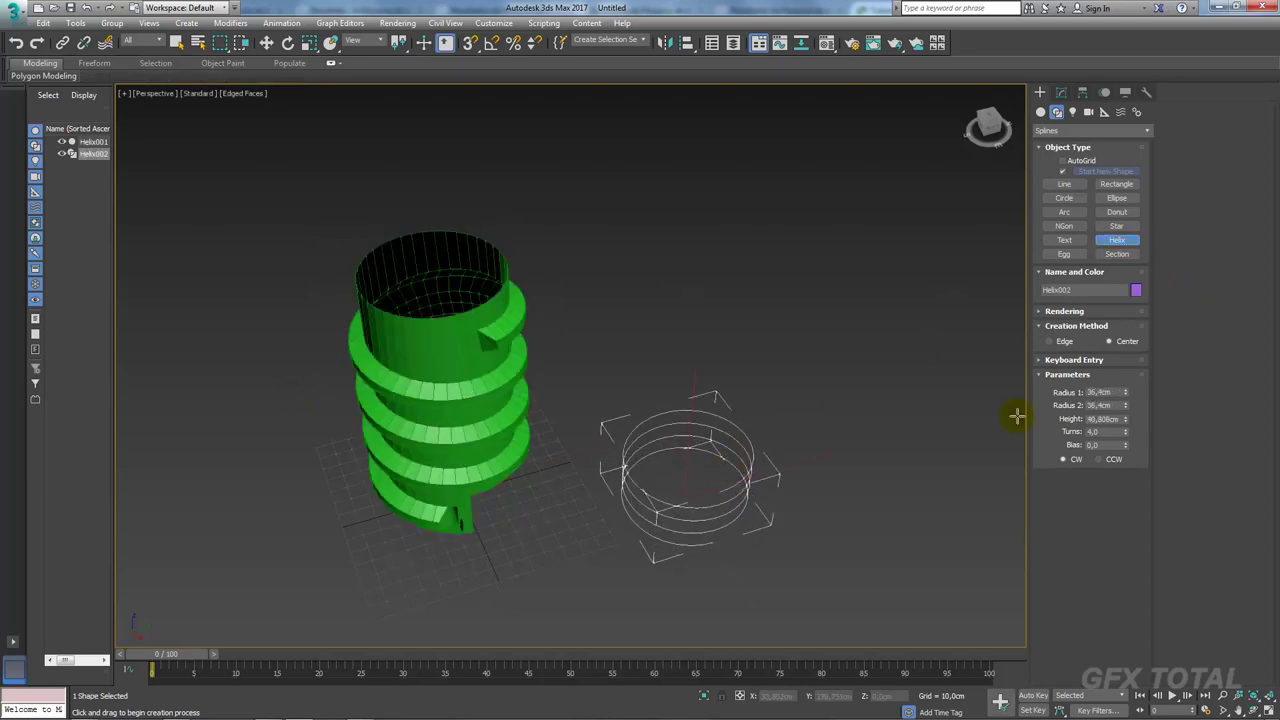
pyautogui.doubleClick(1105, 431)
pyautogui.write('1')
pyautogui.press('Return')
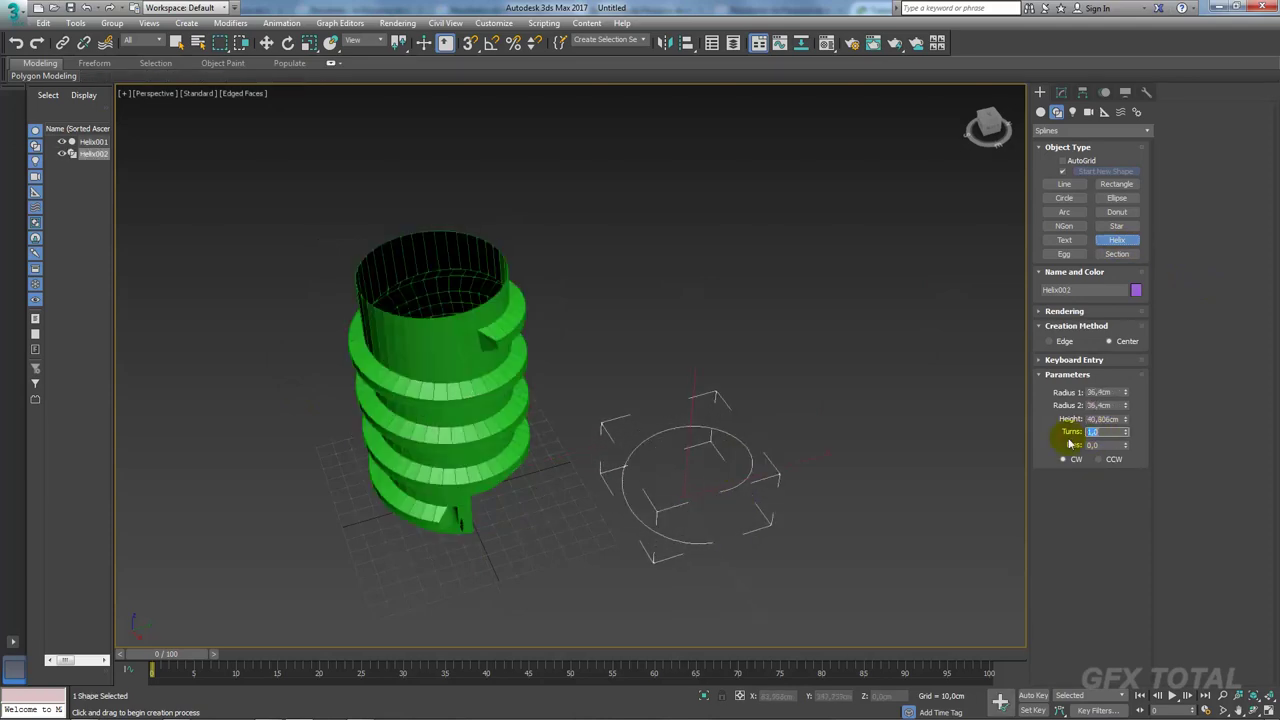
pyautogui.click(1060, 92)
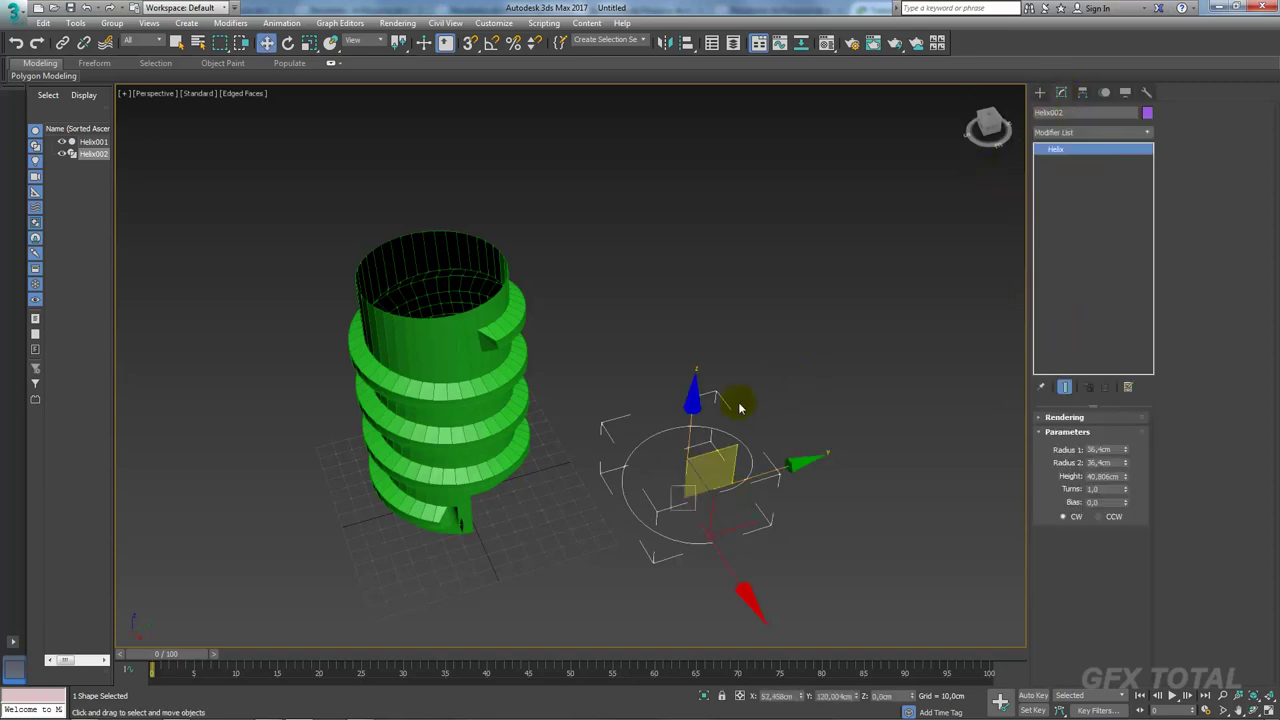
# Step: Convert Helix002 to an Editable Spline and select its vertices
pyautogui.rightClick(712, 422)
pyautogui.moveTo(760, 561)
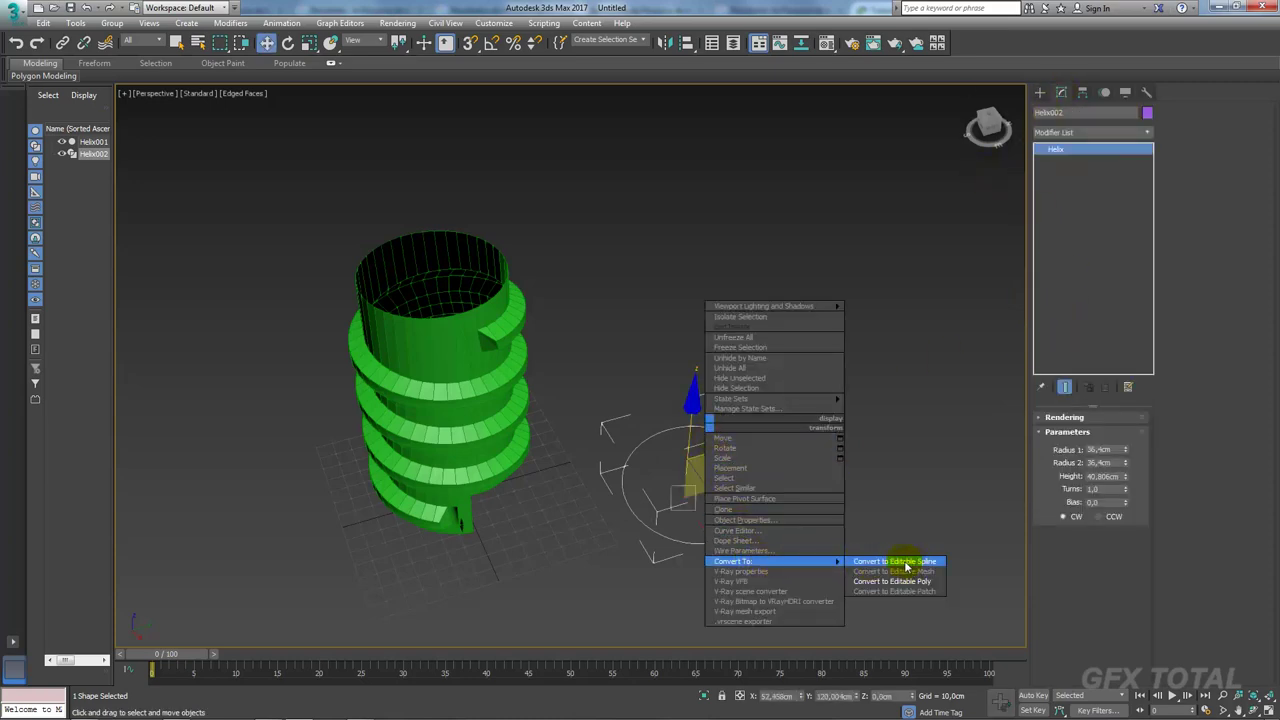
pyautogui.click(906, 566)
pyautogui.click(1073, 469)
pyautogui.moveTo(906, 357); pyautogui.dragTo(657, 563)
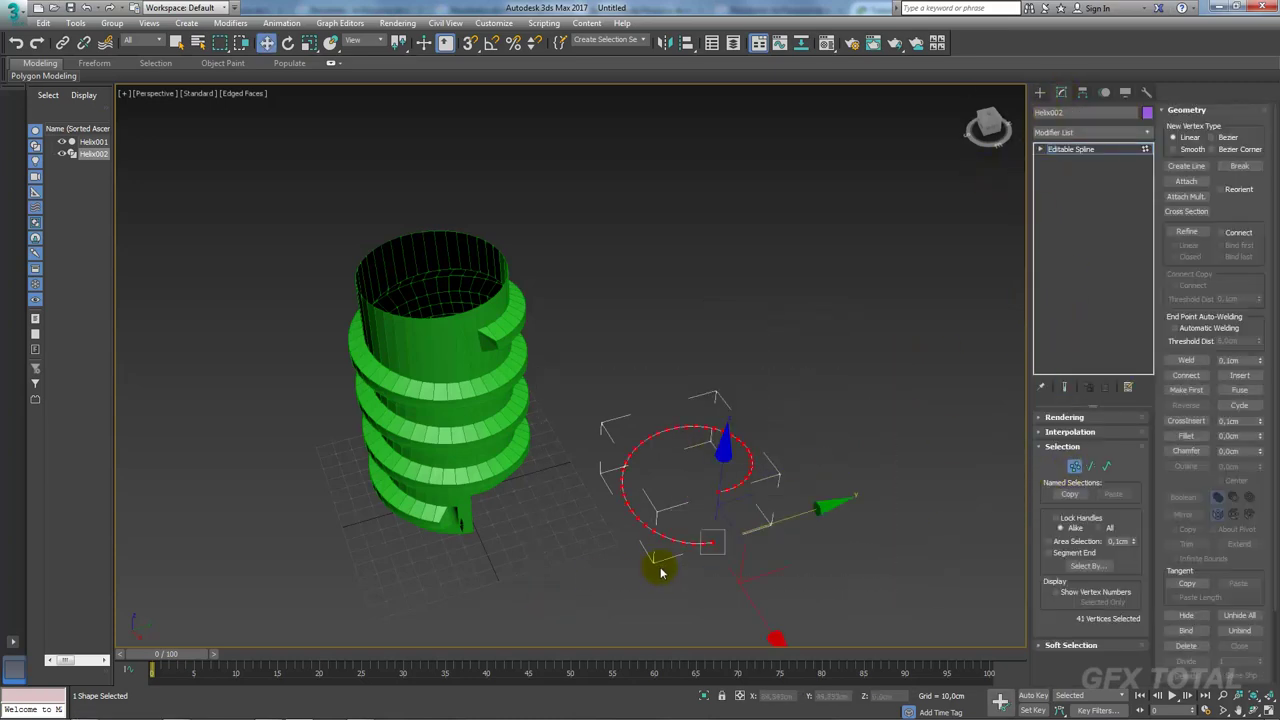
pyautogui.scroll(2, 834, 457)
pyautogui.scroll(3, 832, 410)
pyautogui.scroll(2, 833, 410)
pyautogui.scroll(-5, 814, 420)
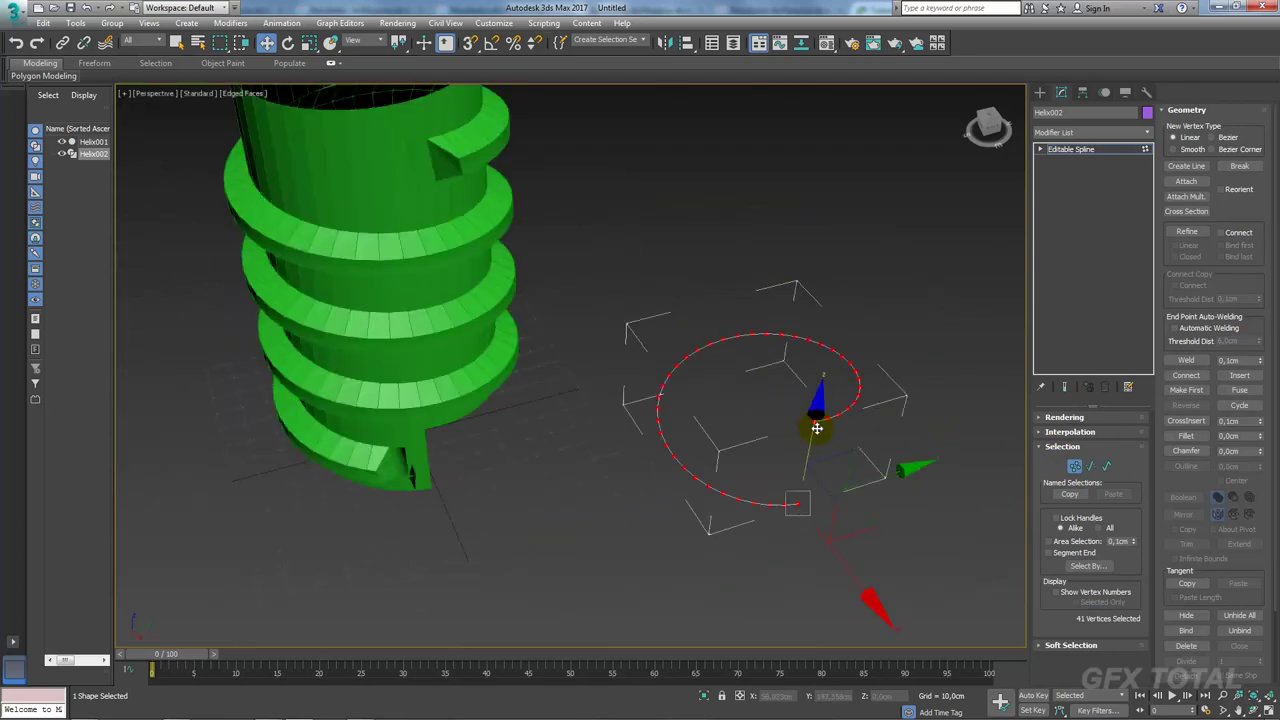
# Step: Delete three vertices at the spline's end, leaving a slightly open ring
pyautogui.moveTo(857, 480)
pyautogui.keyDown('alt'); pyautogui.mouseDown(button='middle')
pyautogui.moveTo(849, 540)
pyautogui.moveTo(694, 471)
pyautogui.mouseUp(button='middle'); pyautogui.keyUp('alt')
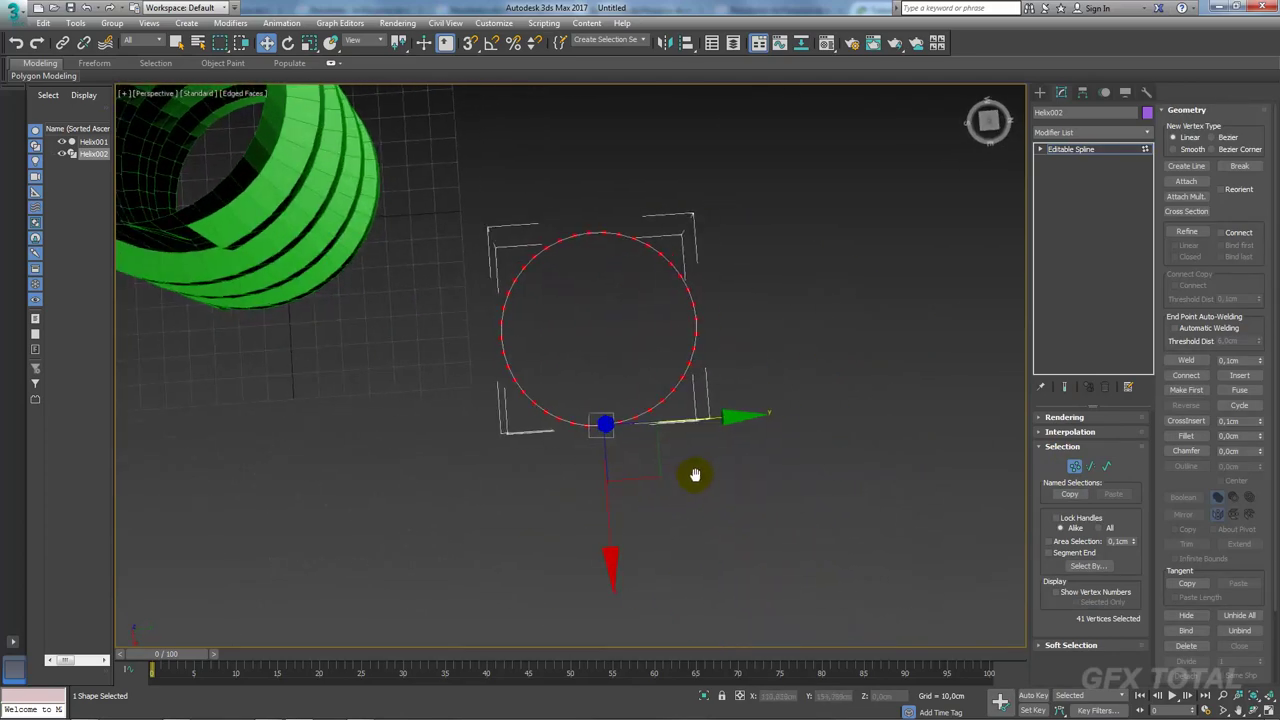
pyautogui.click(776, 490)
pyautogui.moveTo(489, 222); pyautogui.dragTo(490, 224)
pyautogui.moveTo(588, 438)
pyautogui.keyDown('alt'); pyautogui.mouseDown(button='middle')
pyautogui.moveTo(651, 457)
pyautogui.moveTo(700, 500)
pyautogui.mouseUp(button='middle'); pyautogui.keyUp('alt')
pyautogui.click(654, 483)
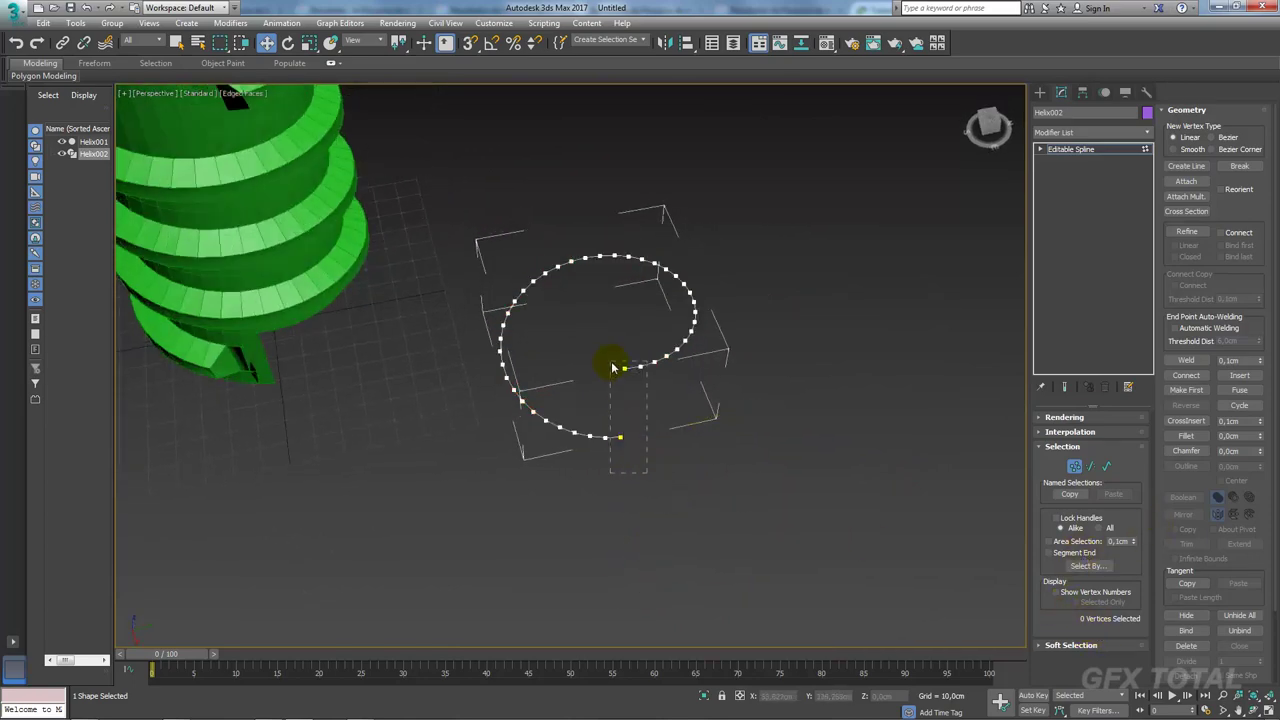
pyautogui.moveTo(612, 367); pyautogui.dragTo(610, 361)
pyautogui.press('Delete')
pyautogui.moveTo(608, 428); pyautogui.dragTo(631, 467)
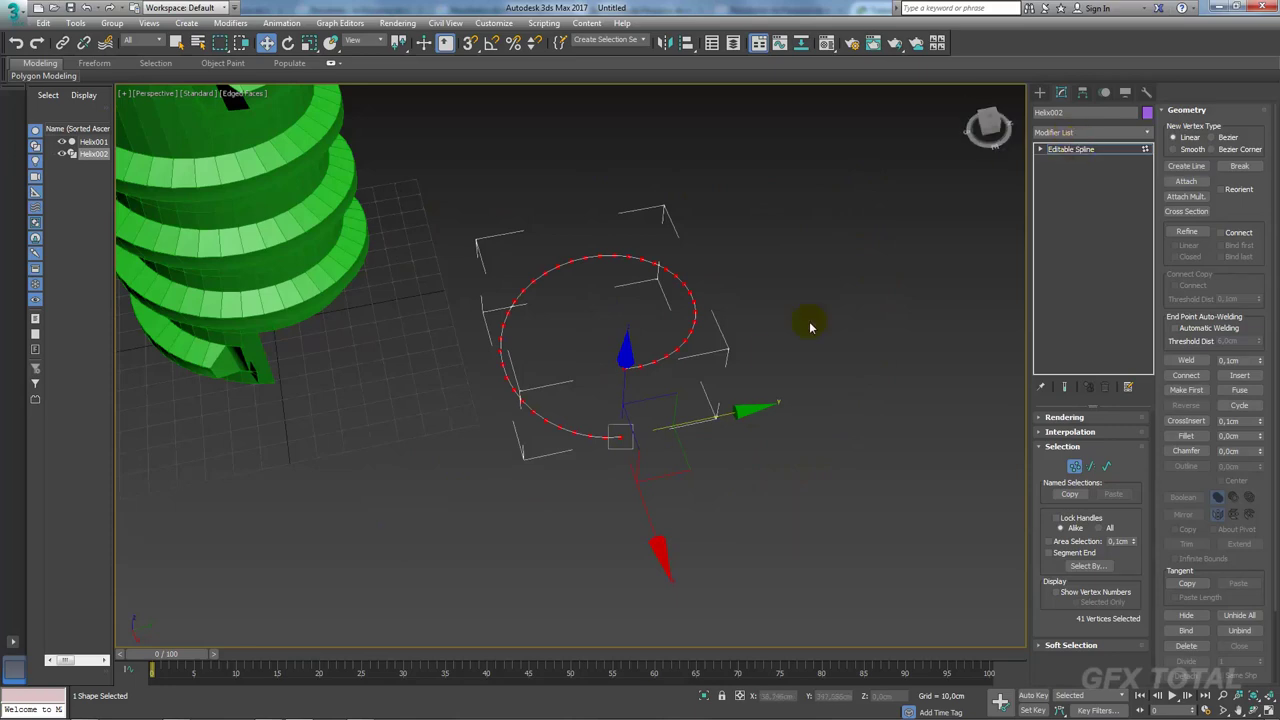
pyautogui.keyDown('alt'); pyautogui.moveTo(811, 326); pyautogui.dragTo(686, 306, button='middle'); pyautogui.keyUp('alt')
pyautogui.click(1149, 148)
# Step: Extrude Helix002 by 30 cm and move the wall to the left of the green cylinder
pyautogui.moveTo(1151, 150); pyautogui.dragTo(1151, 251)
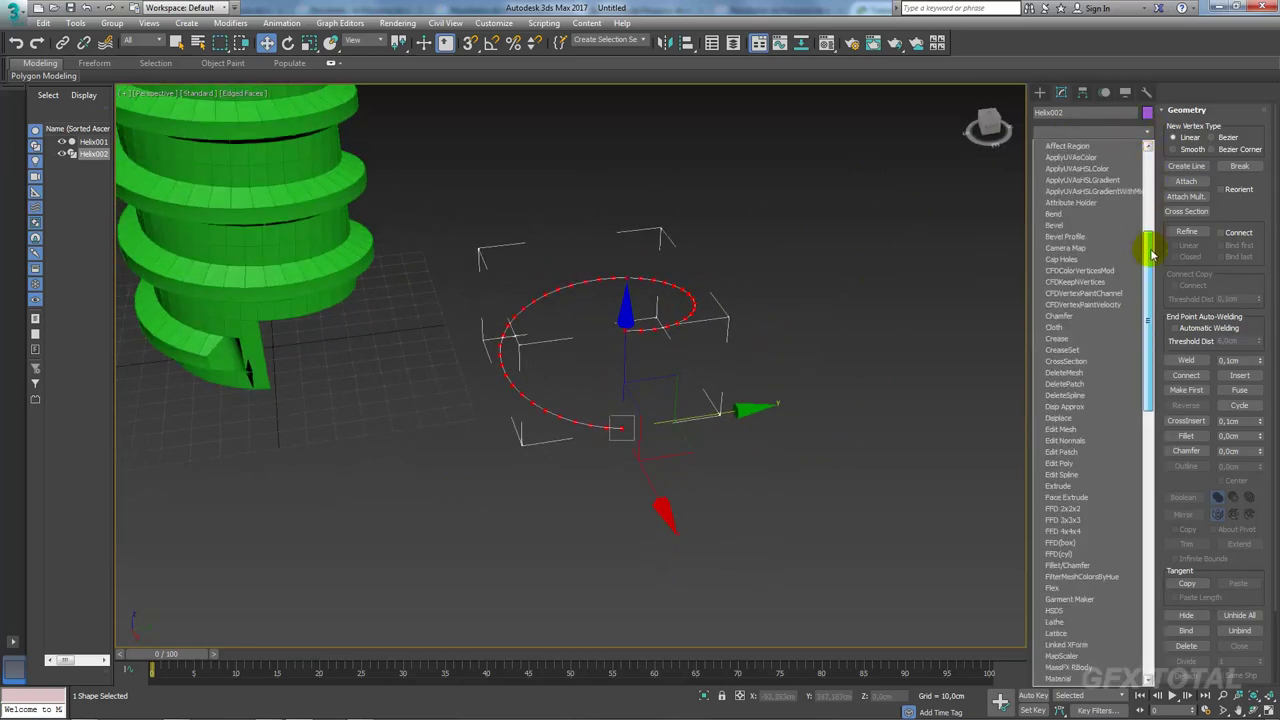
pyautogui.click(1089, 480)
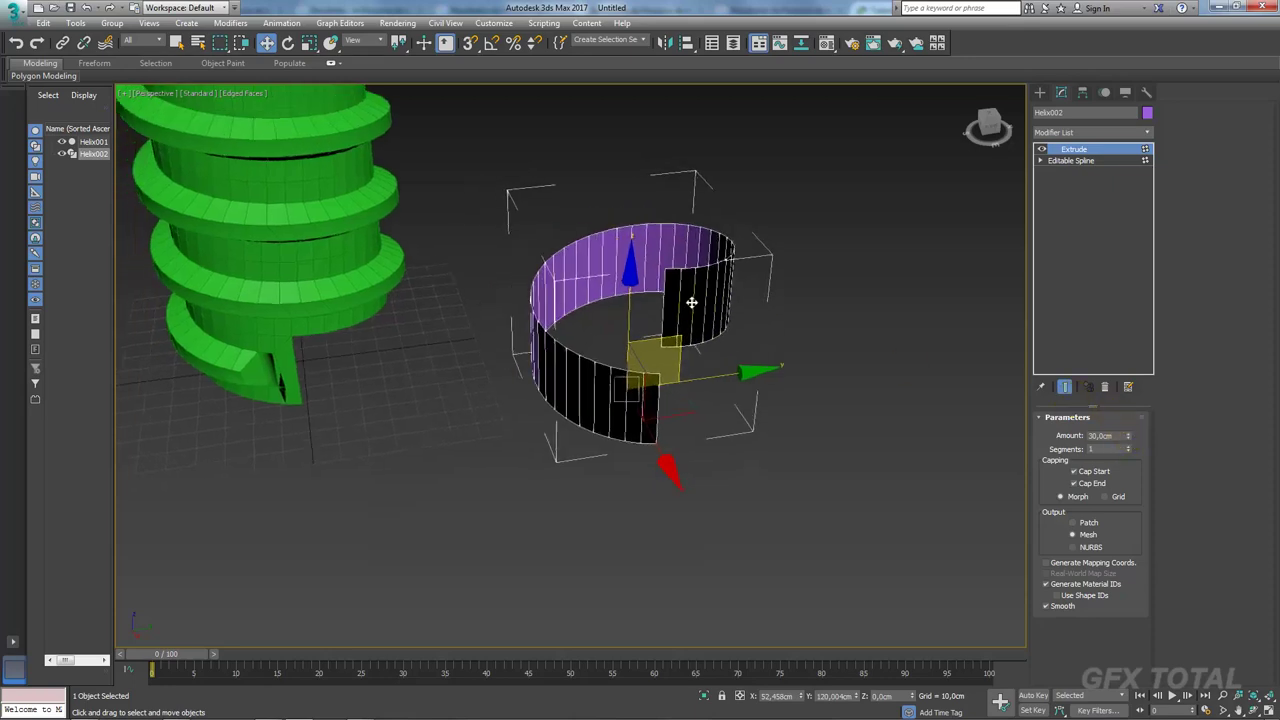
pyautogui.scroll(-5, 691, 260)
pyautogui.moveTo(729, 329); pyautogui.dragTo(668, 302)
pyautogui.scroll(2, 650, 260)
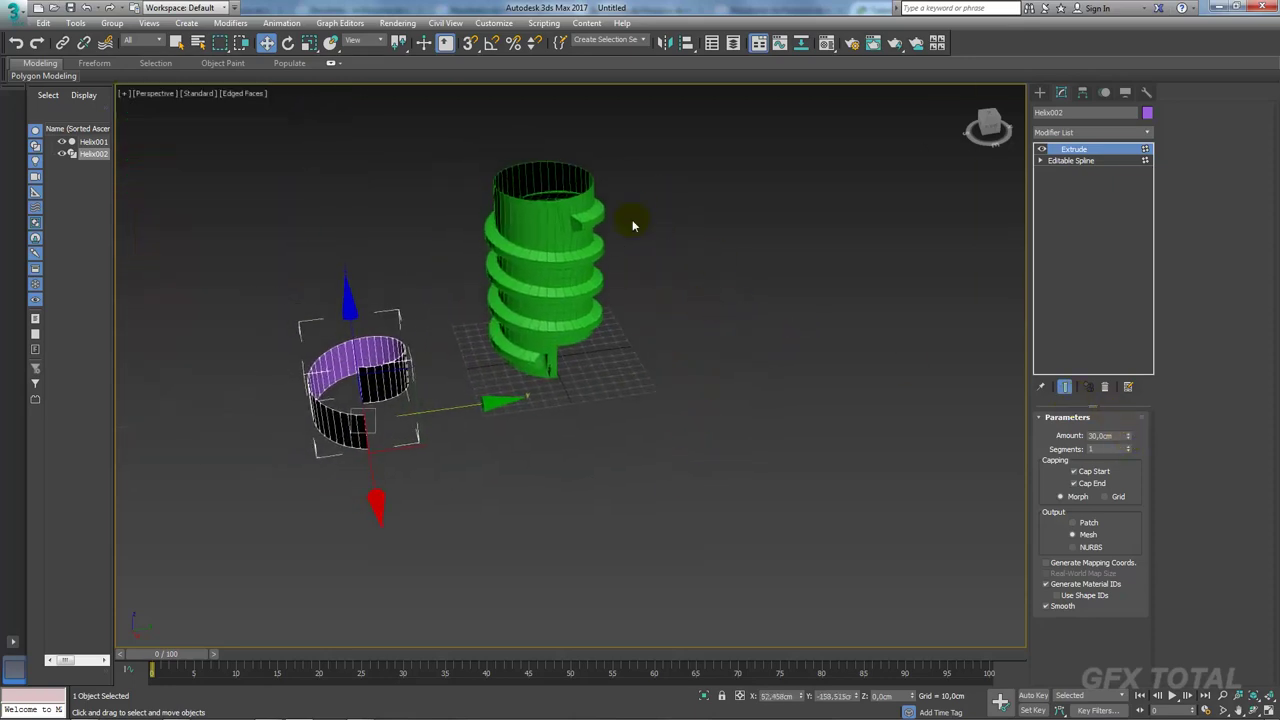
pyautogui.scroll(3, 506, 163)
pyautogui.scroll(3, 506, 163)
pyautogui.keyDown('alt'); pyautogui.moveTo(506, 163); pyautogui.dragTo(672, 284, button='middle'); pyautogui.keyUp('alt')
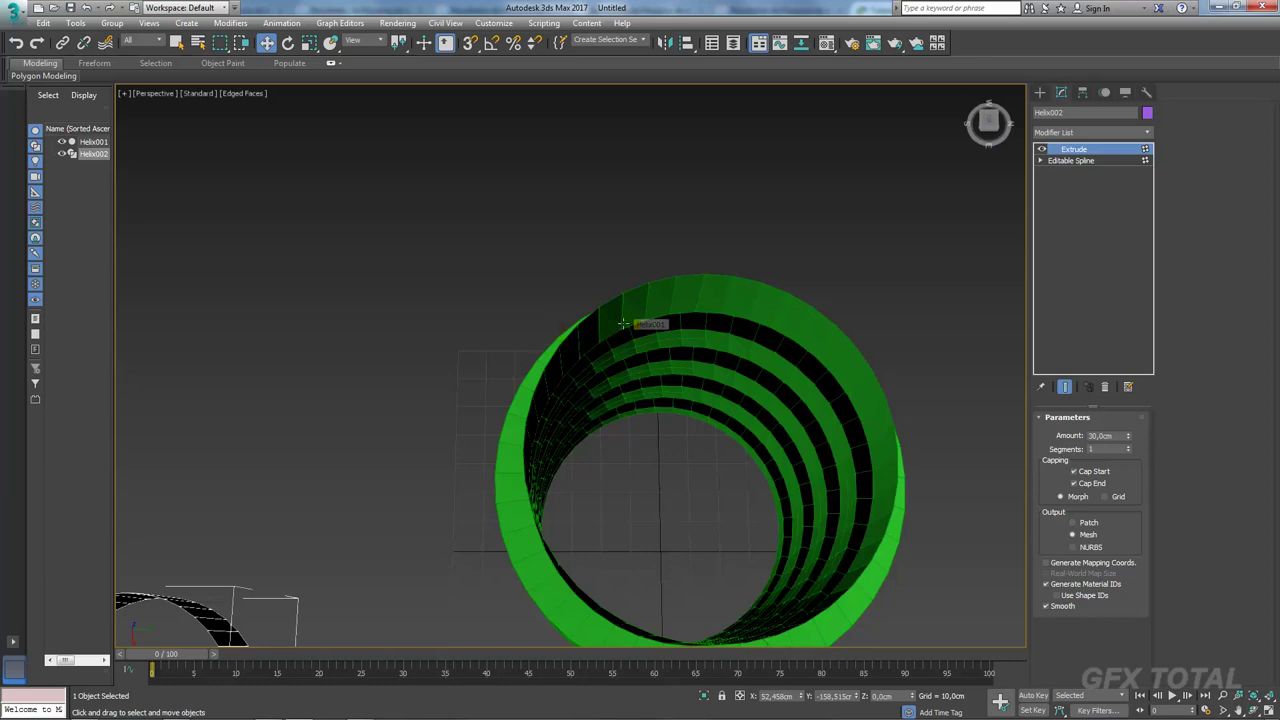
pyautogui.keyDown('alt'); pyautogui.moveTo(623, 324); pyautogui.dragTo(538, 266, button='middle'); pyautogui.keyUp('alt')
pyautogui.scroll(-3, 538, 266)
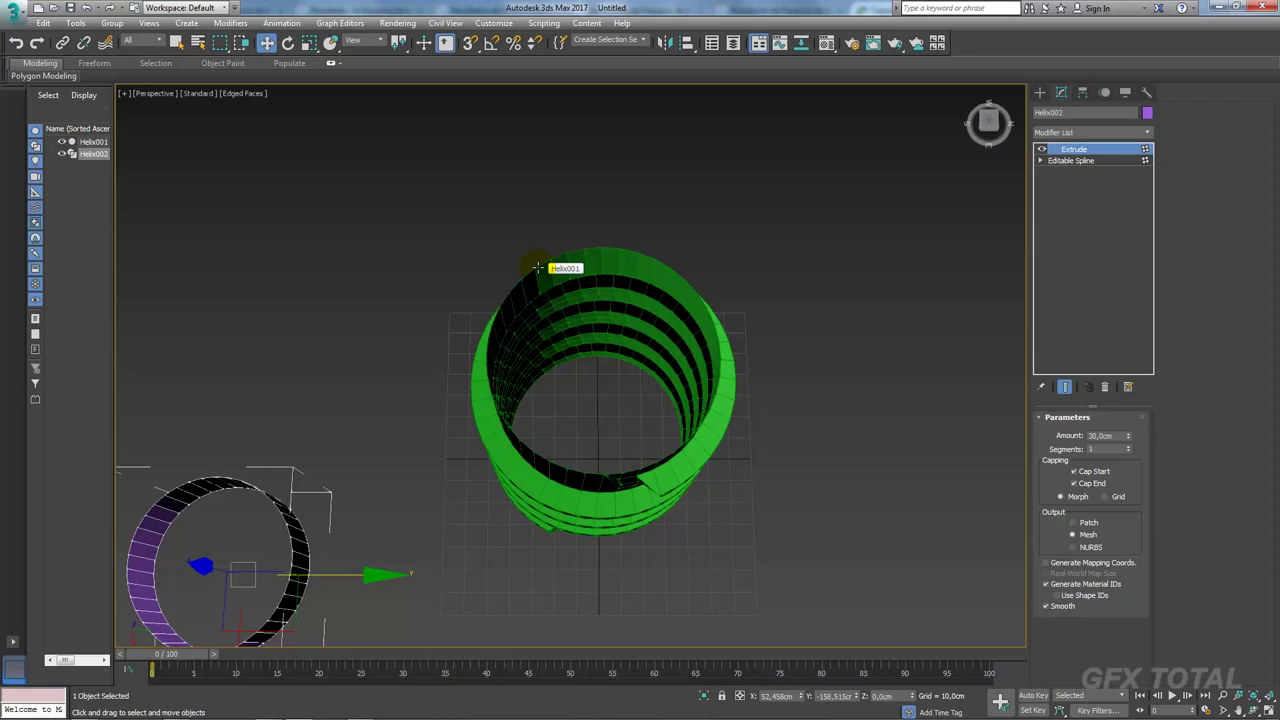
pyautogui.keyDown('alt'); pyautogui.moveTo(771, 296); pyautogui.dragTo(690, 300, button='middle'); pyautogui.keyUp('alt')
# Step: Create a new plane beside the cylinder and convert it to an Editable Poly
pyautogui.click(1040, 92)
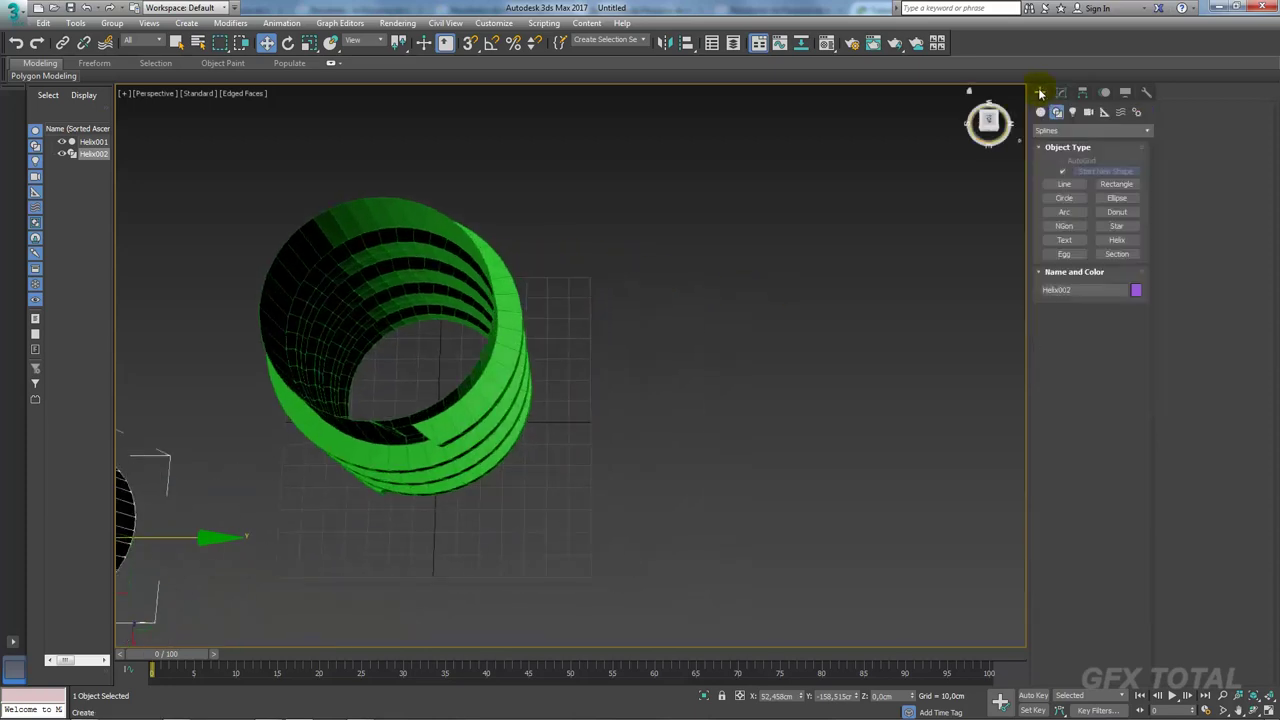
pyautogui.click(1040, 112)
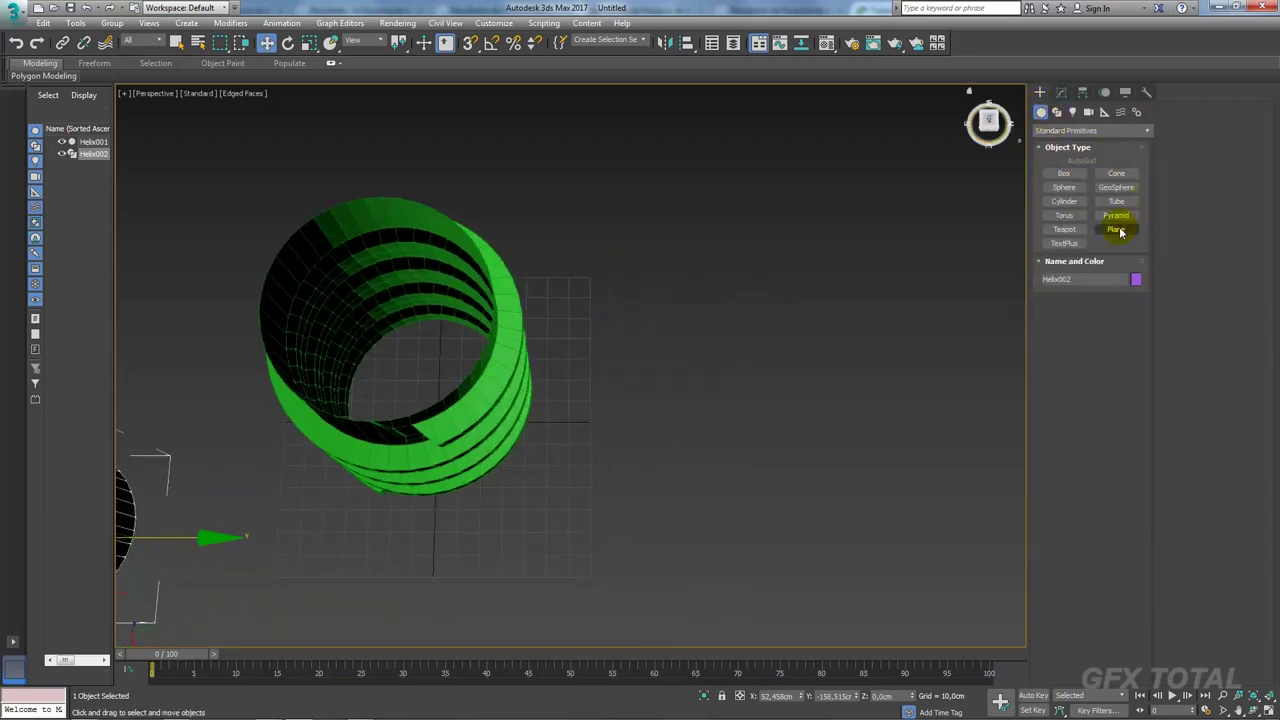
pyautogui.click(1116, 229)
pyautogui.moveTo(746, 336); pyautogui.dragTo(928, 506)
pyautogui.keyDown('alt'); pyautogui.moveTo(928, 506); pyautogui.dragTo(691, 323, button='middle'); pyautogui.keyUp('alt')
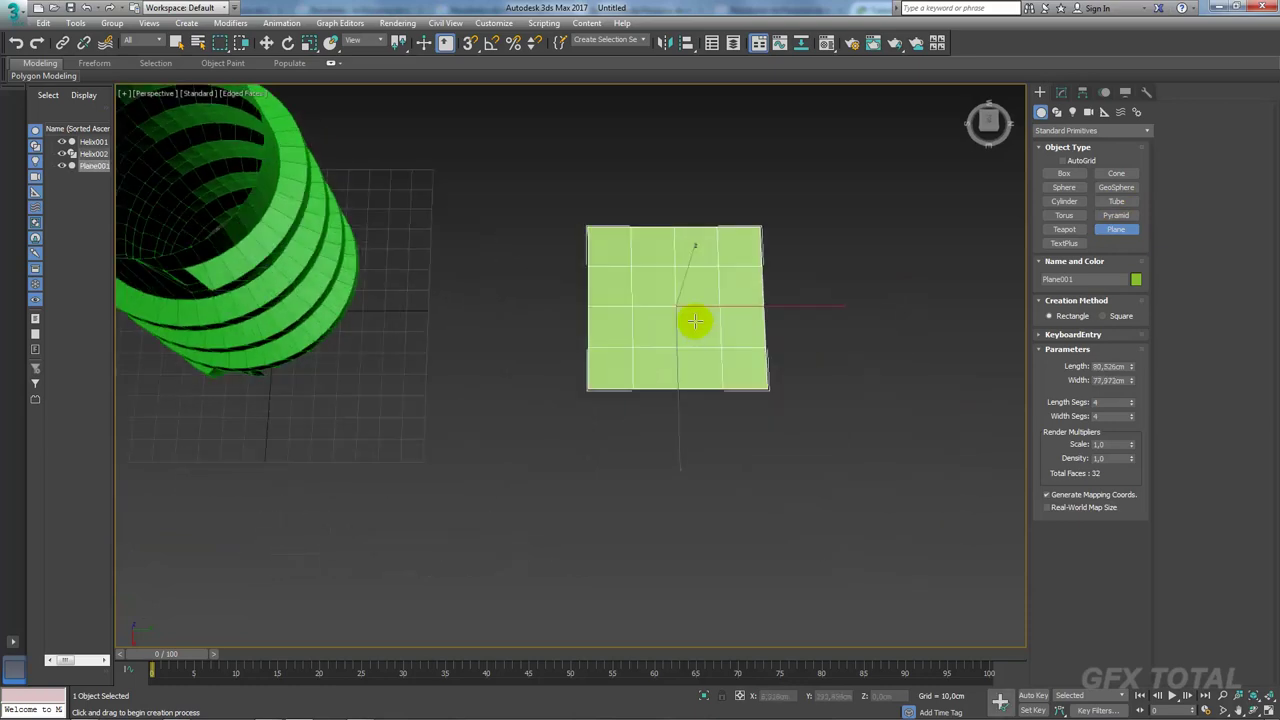
pyautogui.press('w')
pyautogui.rightClick(691, 320)
pyautogui.moveTo(760, 456)
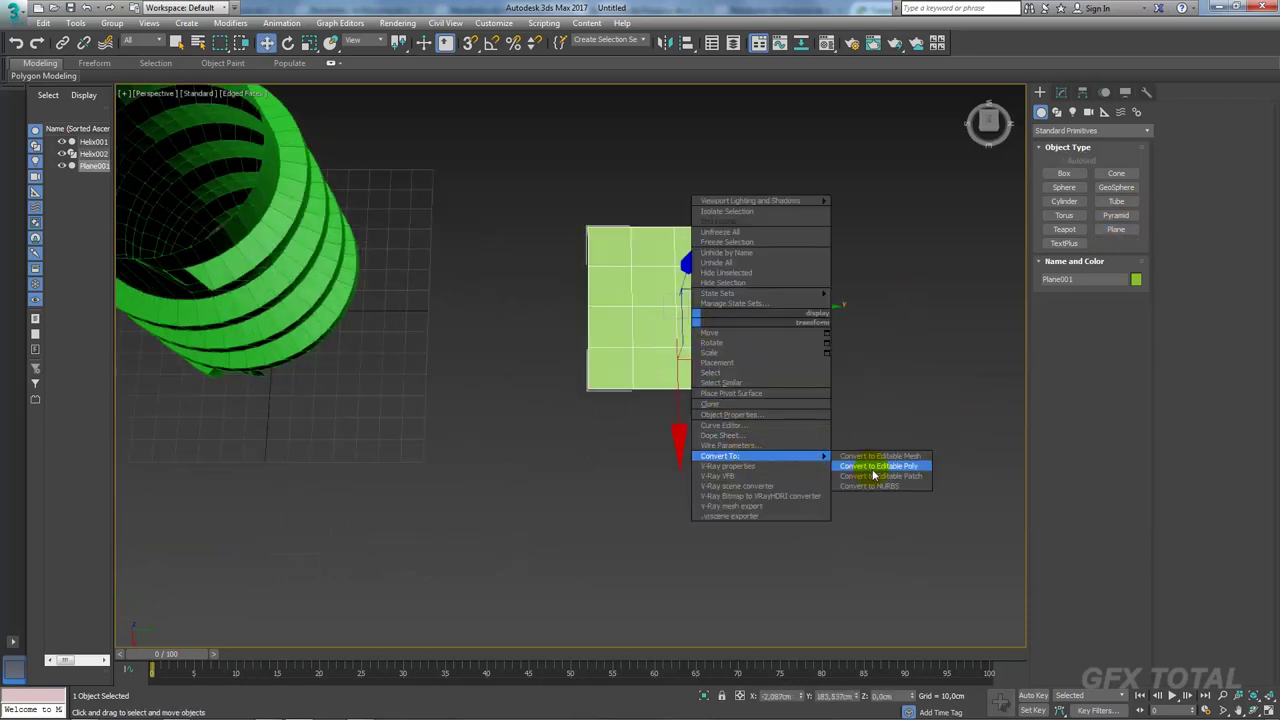
pyautogui.click(877, 467)
# Step: At vertex level, select five of the plane's vertices around its centre
pyautogui.click(1056, 433)
pyautogui.moveTo(620, 251); pyautogui.dragTo(668, 310)
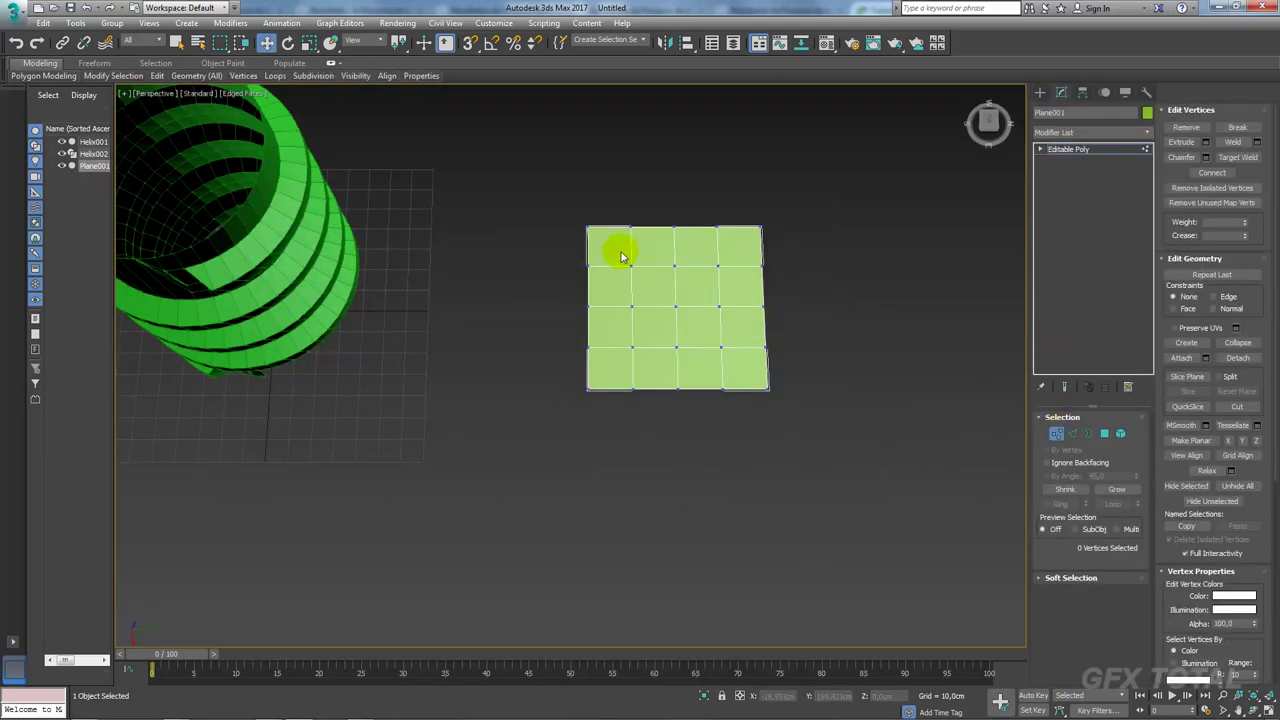
pyautogui.keyDown('ctrl'); pyautogui.click(670, 308); pyautogui.keyUp('ctrl')
pyautogui.keyDown('ctrl'); pyautogui.click(724, 349); pyautogui.keyUp('ctrl')
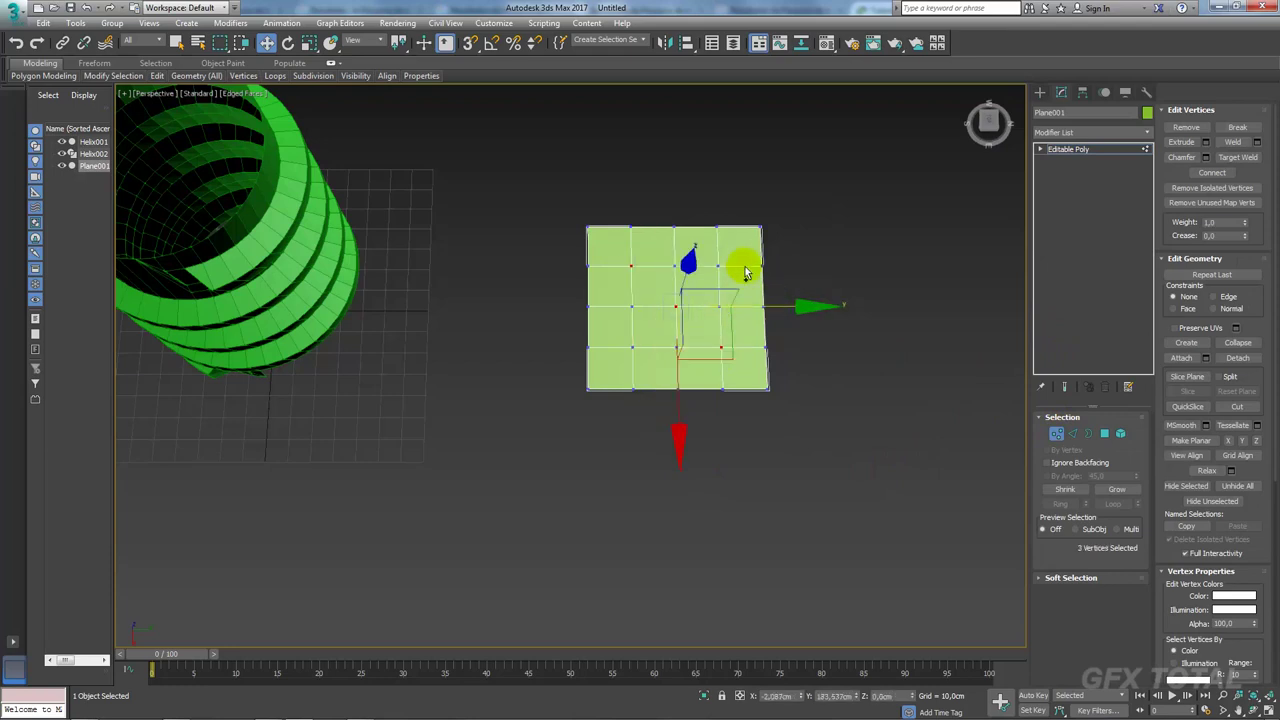
pyautogui.keyDown('ctrl'); pyautogui.click(717, 268); pyautogui.keyUp('ctrl')
pyautogui.keyDown('ctrl'); pyautogui.click(632, 347); pyautogui.keyUp('ctrl')
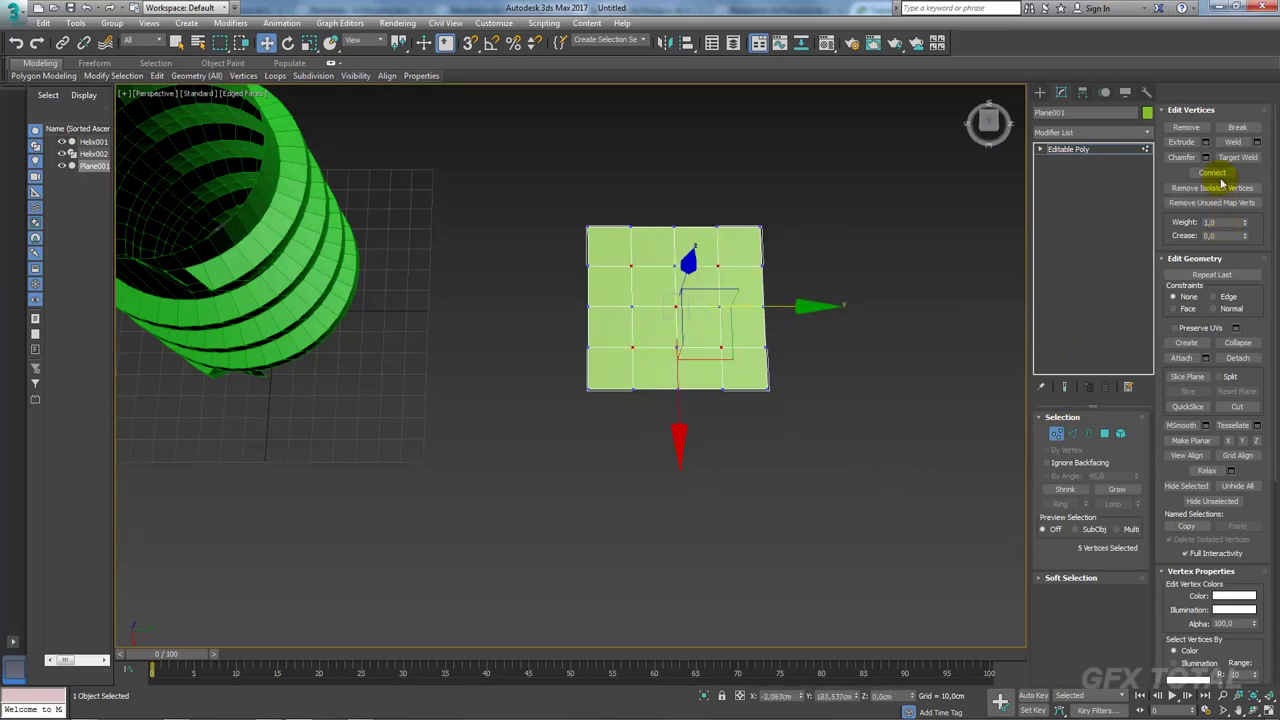
# Step: Scale the four vertices next to the centre outward into an octagon
pyautogui.press('z')
pyautogui.click(676, 333)
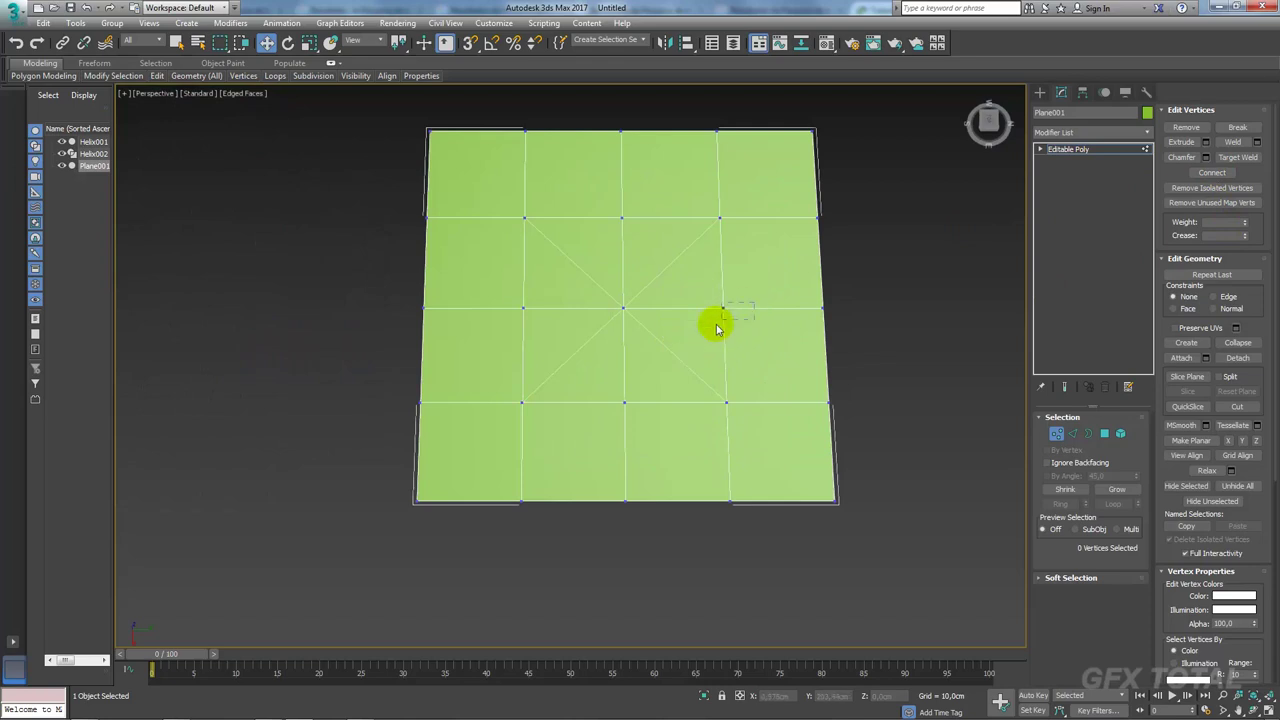
pyautogui.click(722, 308)
pyautogui.moveTo(578, 298); pyautogui.dragTo(512, 332)
pyautogui.keyDown('ctrl'); pyautogui.click(621, 217); pyautogui.keyUp('ctrl')
pyautogui.keyDown('ctrl'); pyautogui.click(625, 402); pyautogui.keyUp('ctrl')
pyautogui.press('r')
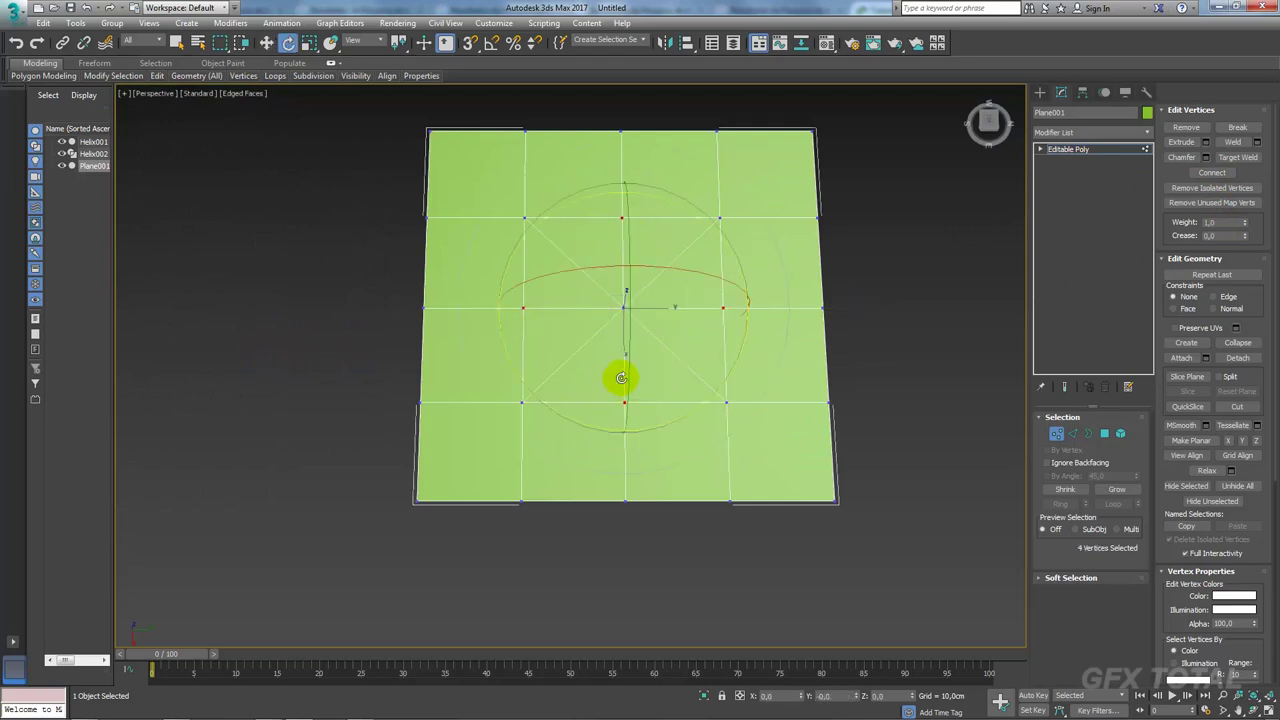
pyautogui.moveTo(671, 366); pyautogui.dragTo(700, 380)
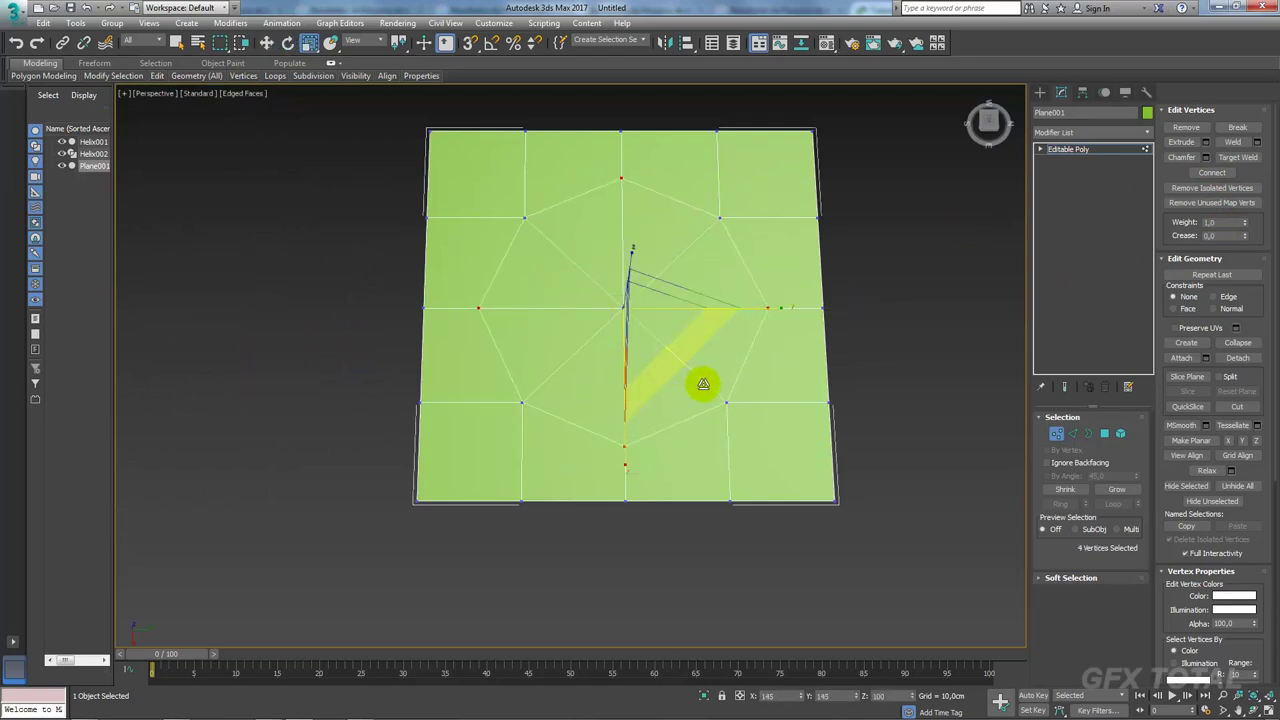
# Step: Delete the centre vertex to open the hole and select its octagonal border
pyautogui.click(704, 393)
pyautogui.click(622, 308)
pyautogui.press('Delete')
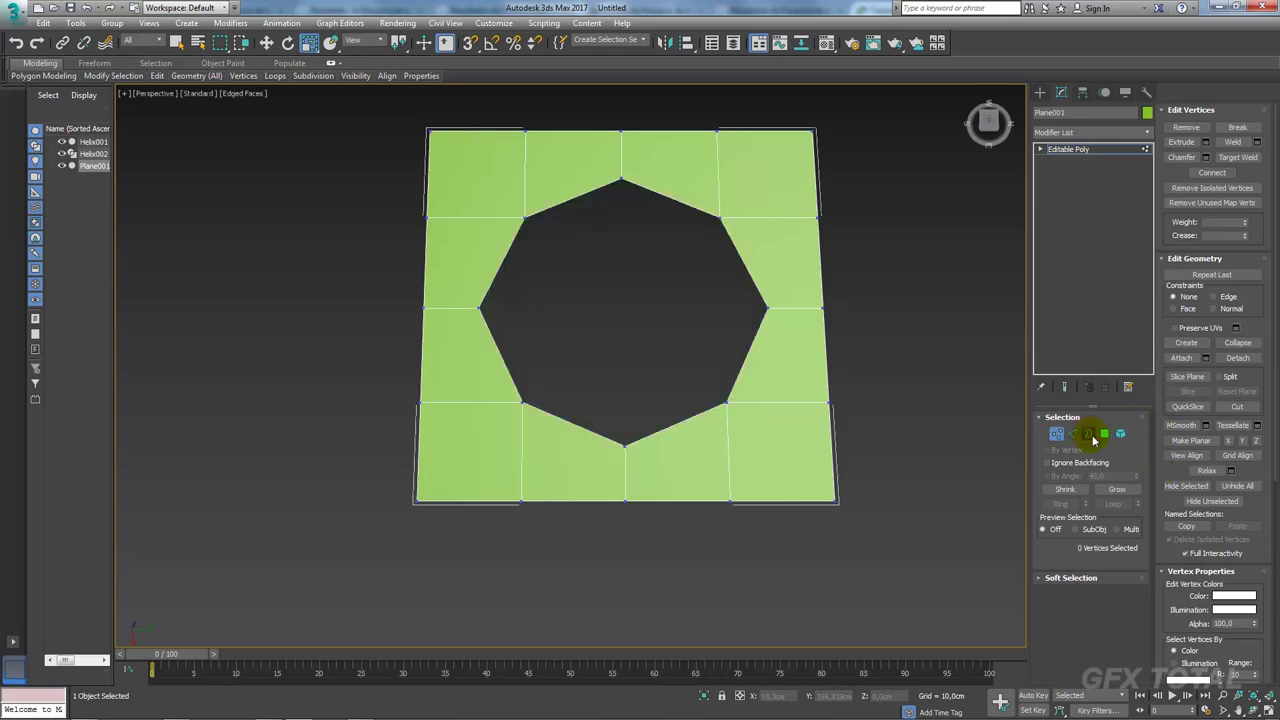
pyautogui.click(1088, 433)
pyautogui.click(752, 345)
pyautogui.moveTo(783, 386)
pyautogui.keyDown('alt'); pyautogui.mouseDown(button='middle')
pyautogui.moveTo(794, 320)
pyautogui.moveTo(743, 366)
pyautogui.moveTo(719, 347)
pyautogui.mouseUp(button='middle'); pyautogui.keyUp('alt')
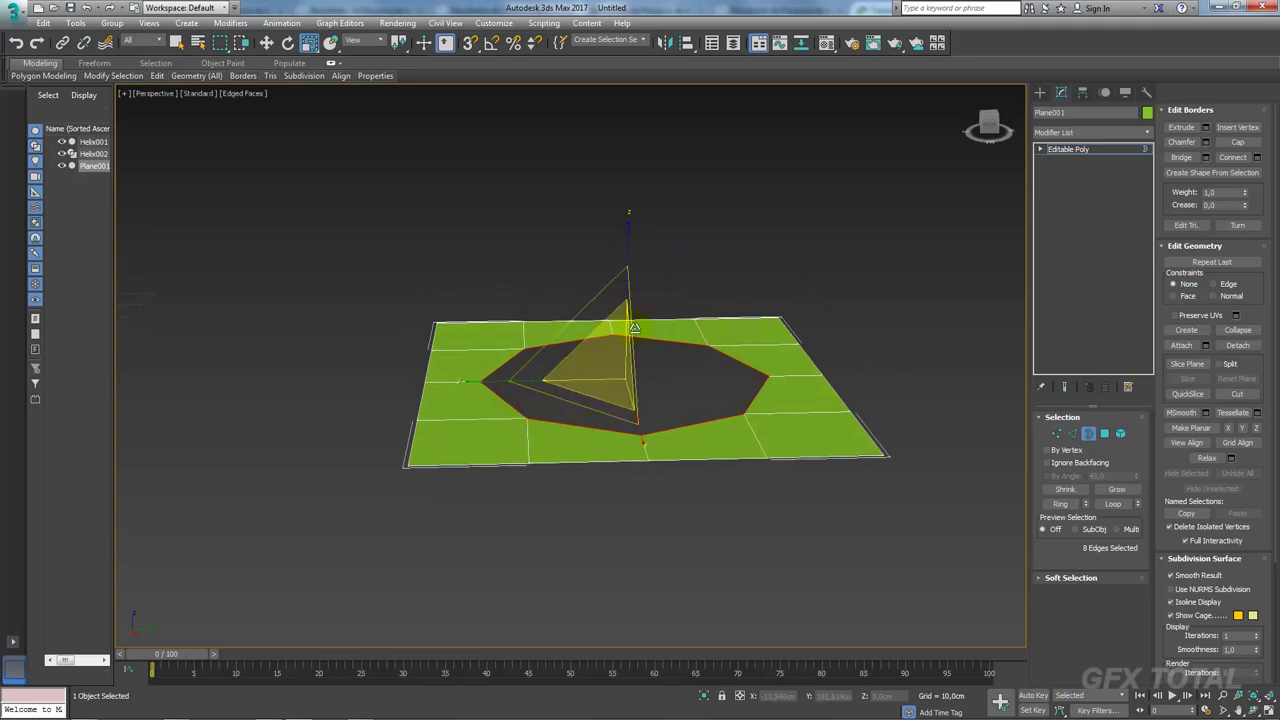
# Step: Leave sub-object editing and recentre the view on the scene
pyautogui.click(1069, 149)
pyautogui.scroll(-3, 714, 290)
pyautogui.scroll(-2, 686, 303)
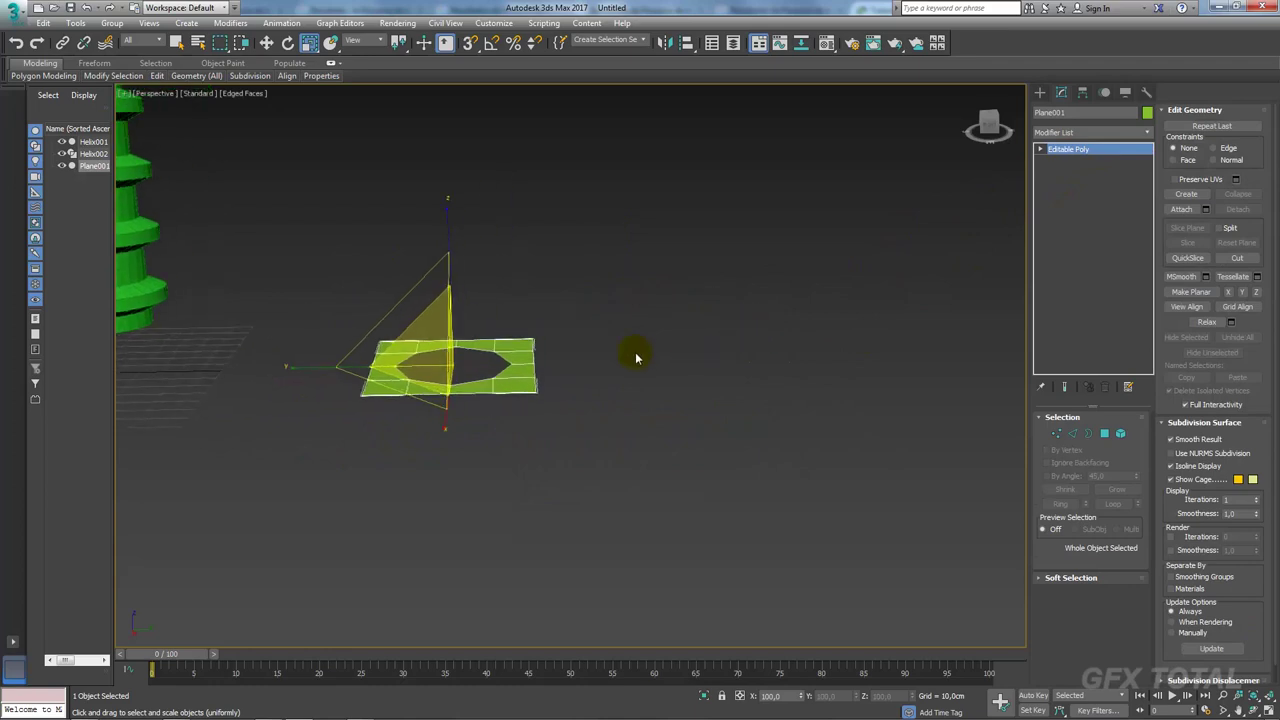
pyautogui.scroll(1, 487, 401)
pyautogui.scroll(-3, 443, 380)
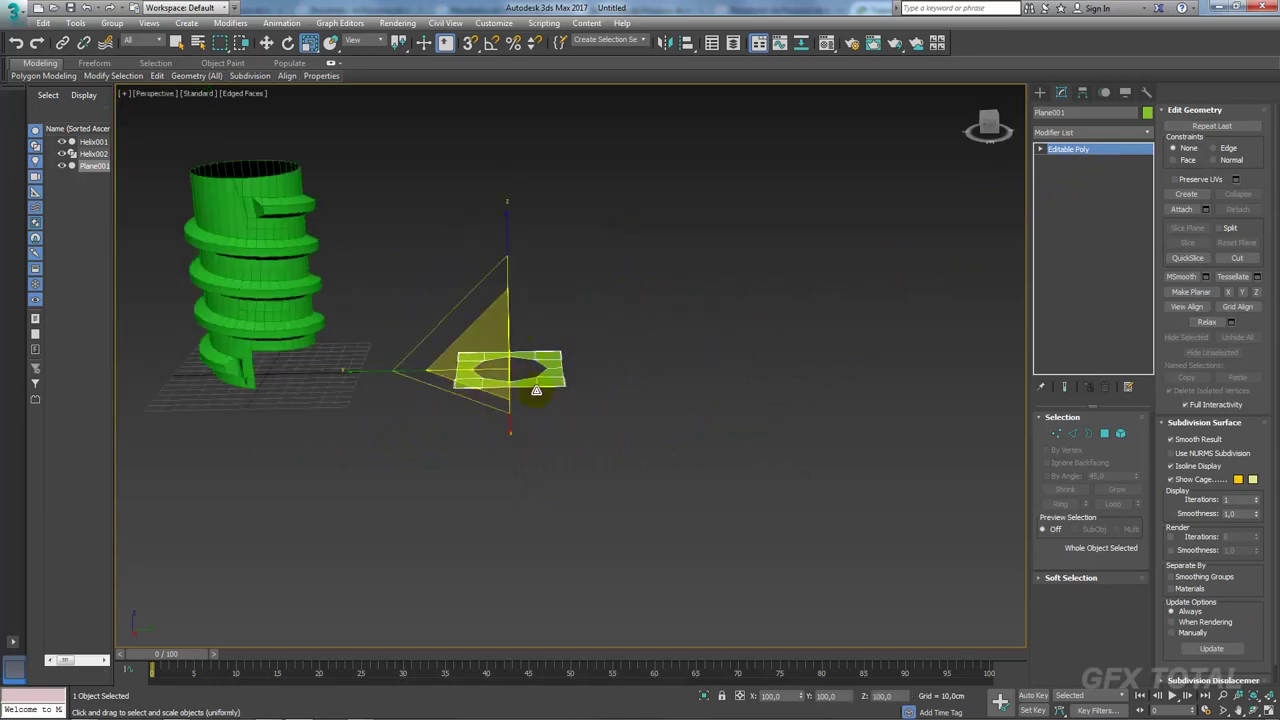
pyautogui.moveTo(748, 390); pyautogui.dragTo(643, 382, button='middle')
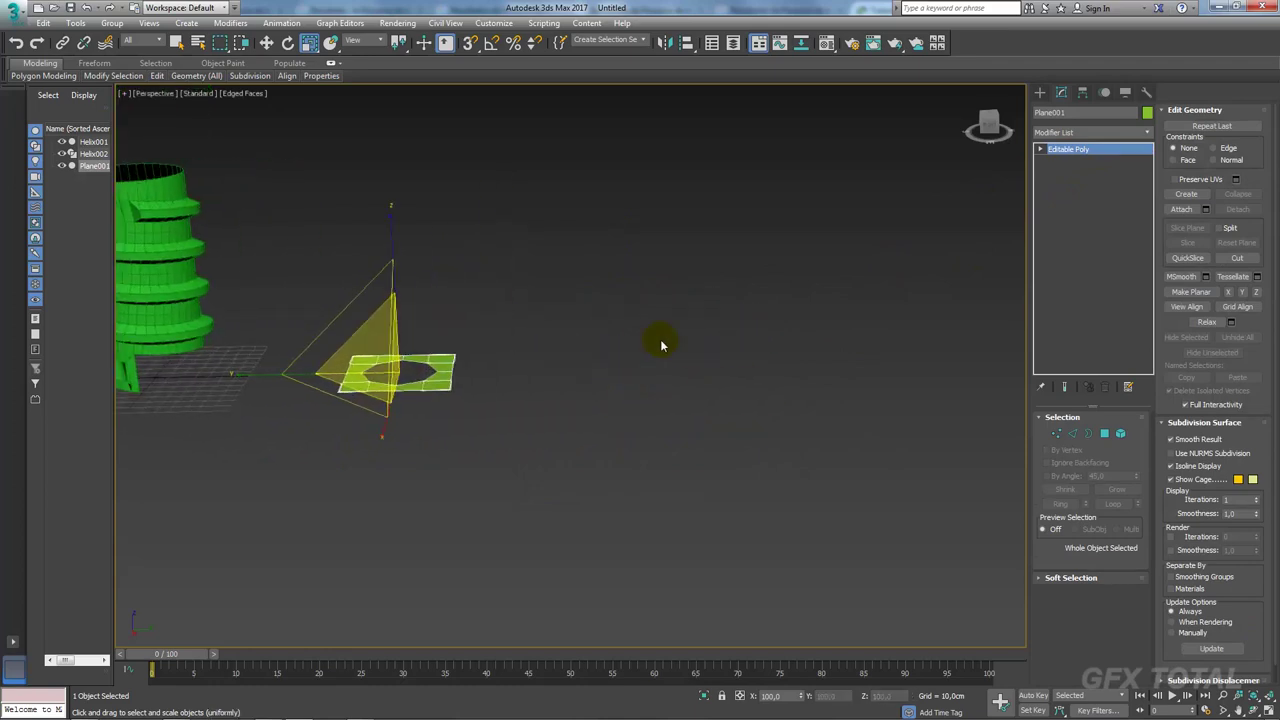
pyautogui.moveTo(585, 367); pyautogui.dragTo(641, 405, button='middle')
# Step: Switch to the Front wireframe view, clear the selection and show the Create panel
pyautogui.press('f')
pyautogui.moveTo(737, 343)
pyautogui.mouseDown(button='middle')
pyautogui.moveTo(523, 397)
pyautogui.moveTo(566, 380)
pyautogui.mouseUp(button='middle')
pyautogui.click(566, 380)
pyautogui.click(1040, 93)
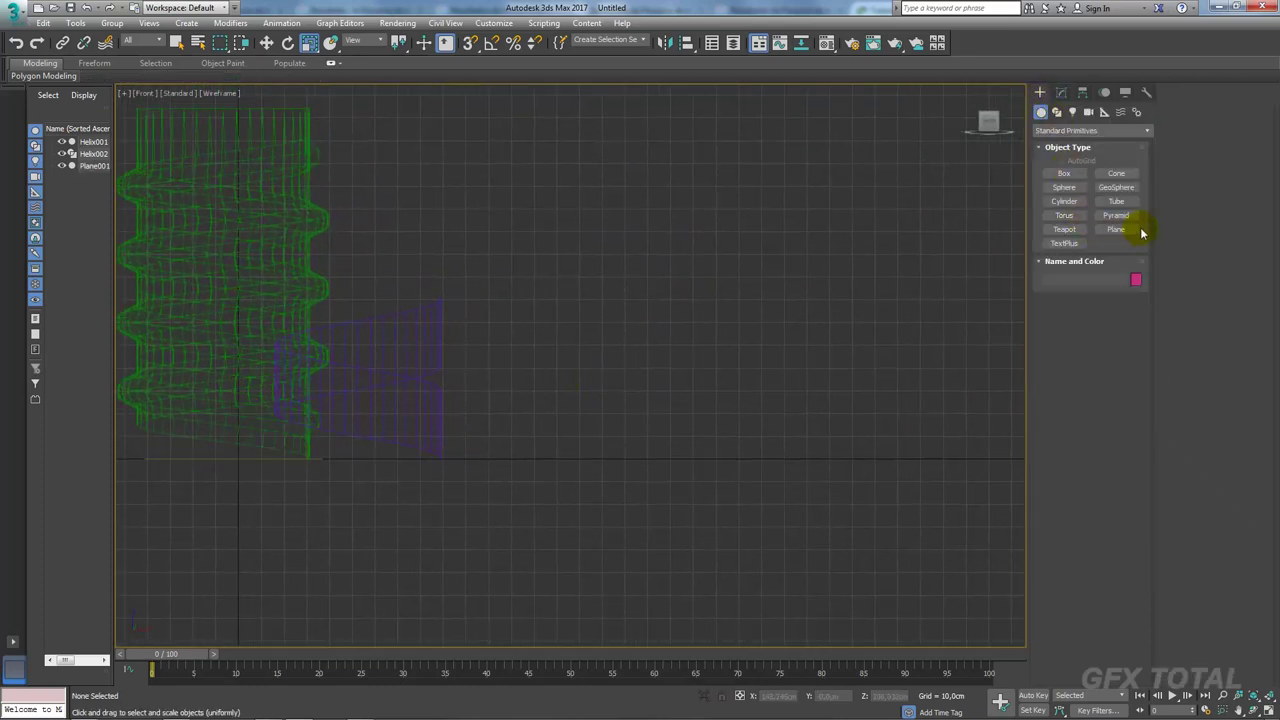
# Step: Draw a plane about 75,4 by 193,5 cm beside the helix with 1 width segment
pyautogui.click(1041, 112)
pyautogui.click(1116, 229)
pyautogui.moveTo(537, 257); pyautogui.dragTo(977, 428)
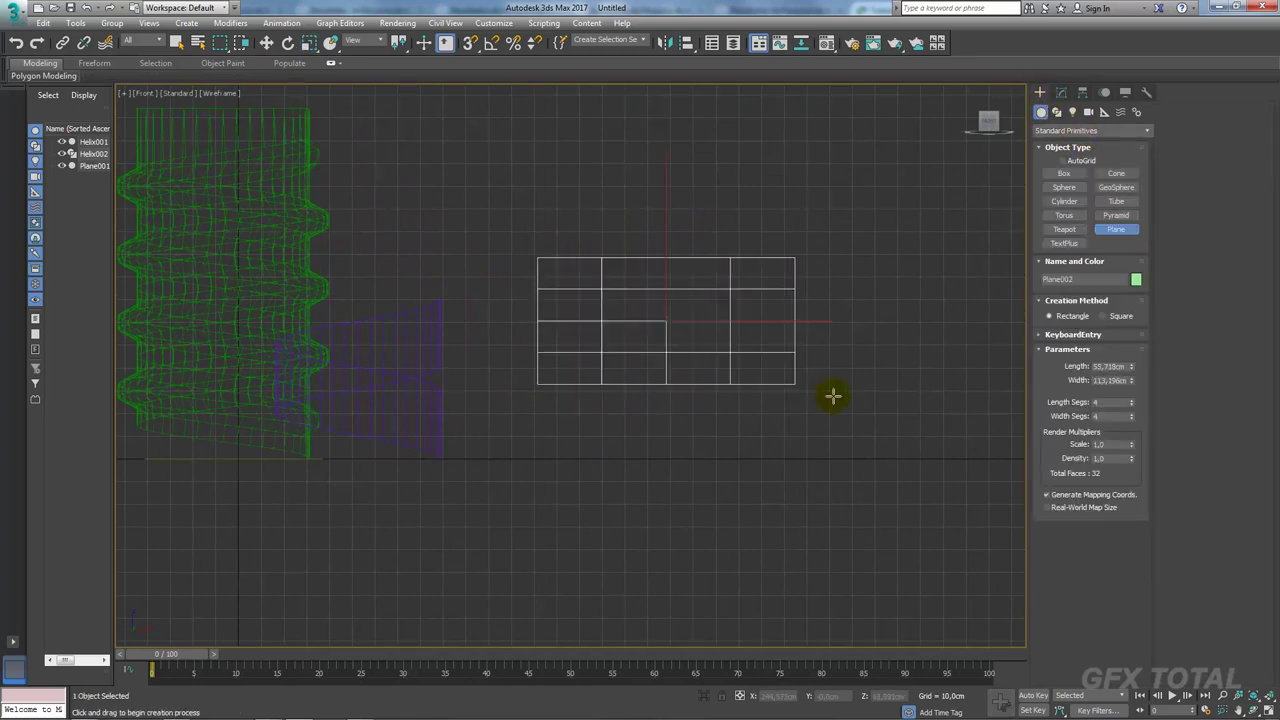
pyautogui.moveTo(977, 428); pyautogui.dragTo(863, 431, button='middle')
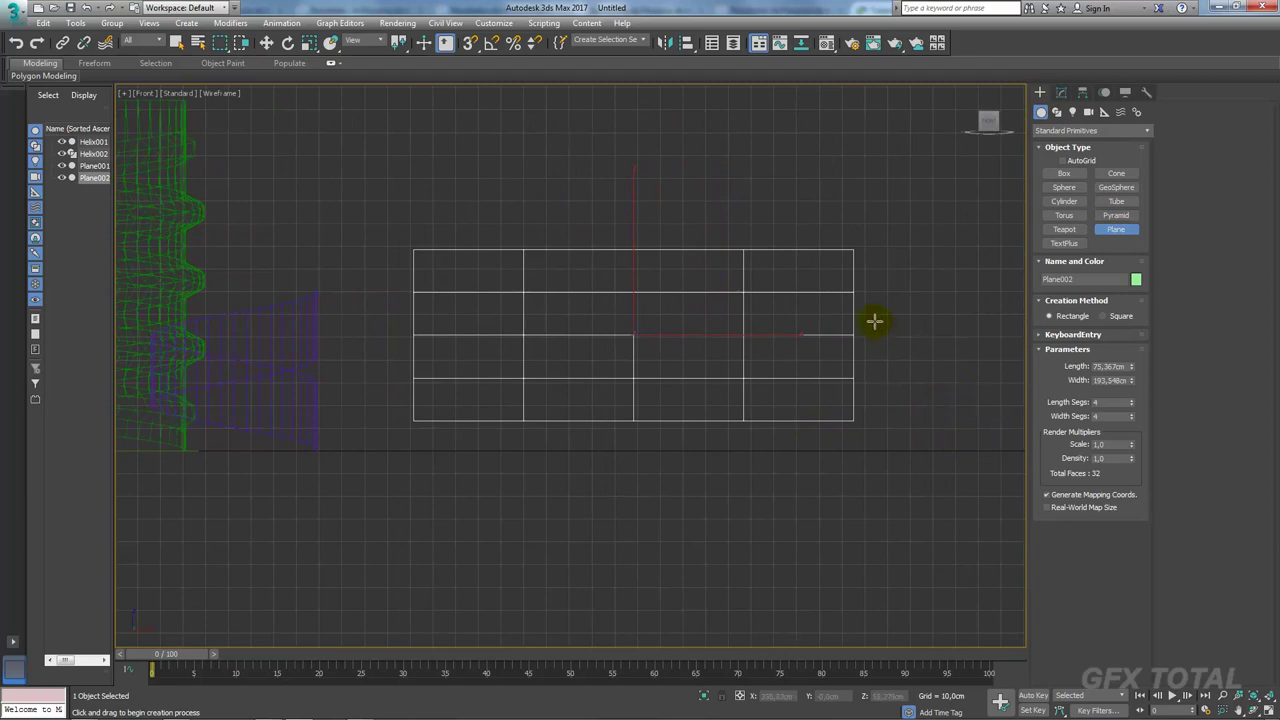
pyautogui.rightClick(1133, 419)
pyautogui.click(1104, 401)
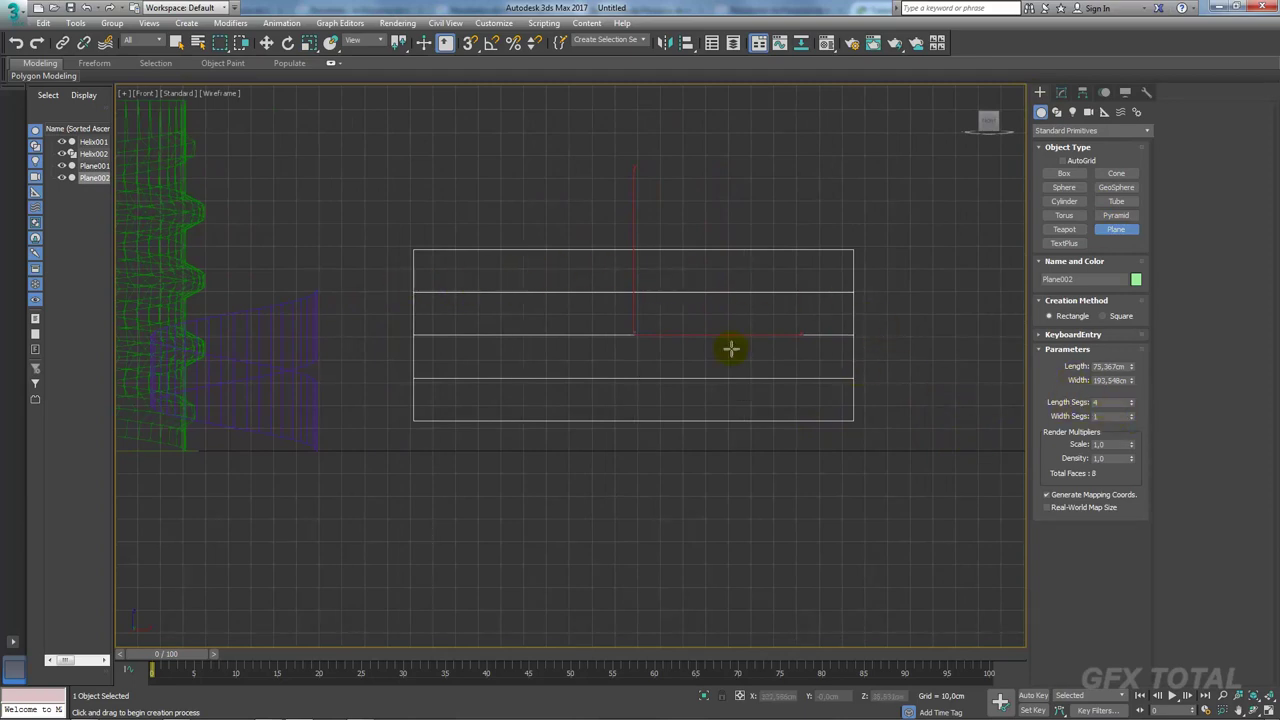
# Step: Raise Plane002's length segments from 4 to 6, giving six horizontal bands
pyautogui.moveTo(550, 313)
pyautogui.mouseDown(button='middle')
pyautogui.moveTo(780, 357)
pyautogui.moveTo(826, 380)
pyautogui.mouseUp(button='middle')
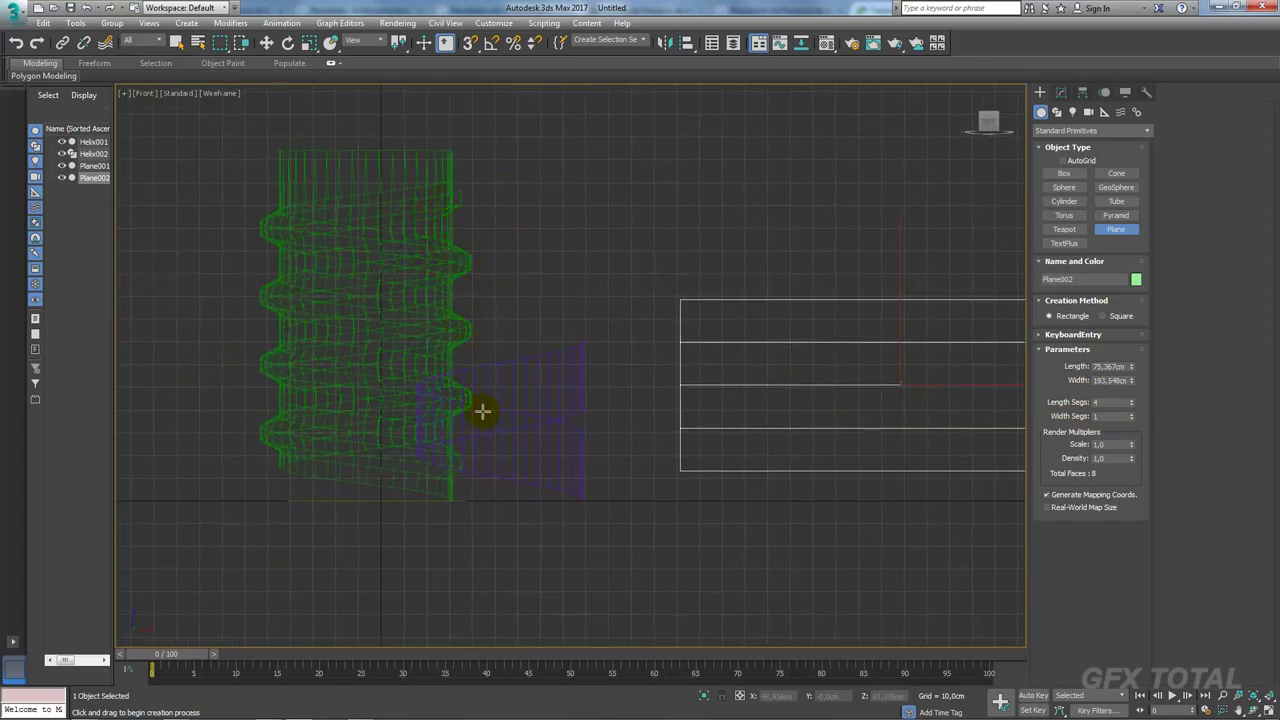
pyautogui.hotkey('shift', 'z')
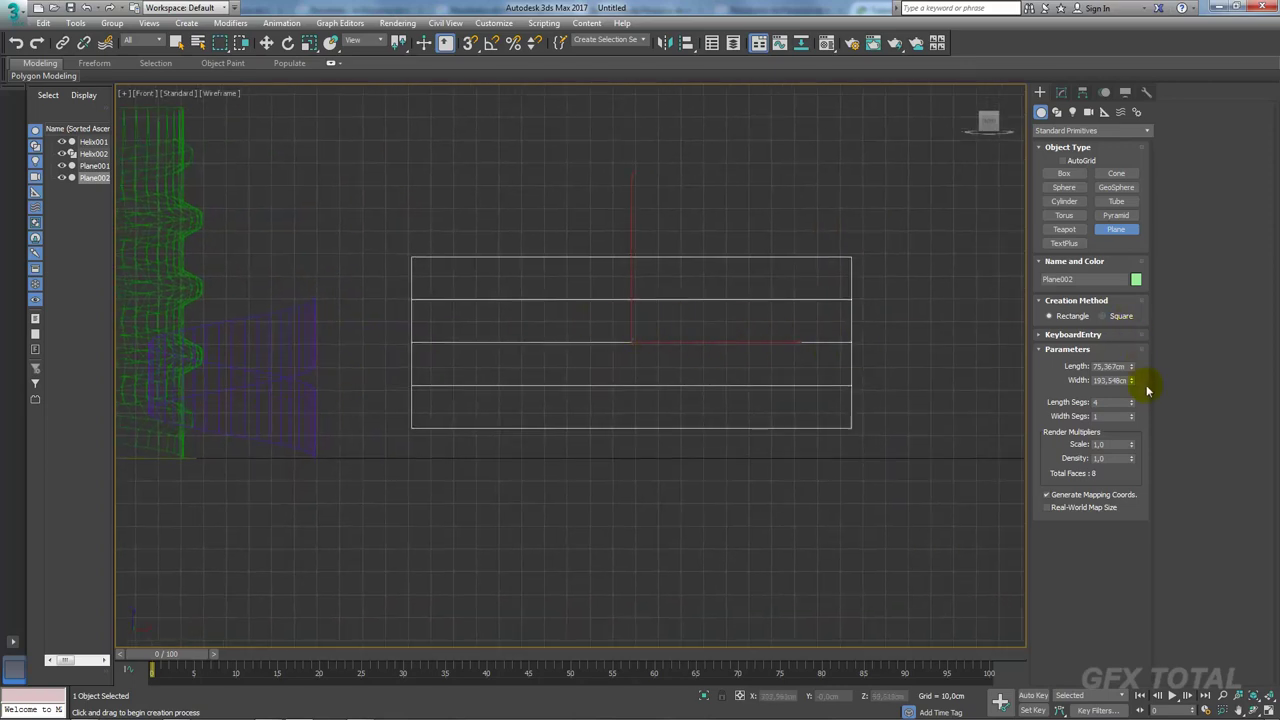
pyautogui.click(1132, 400)
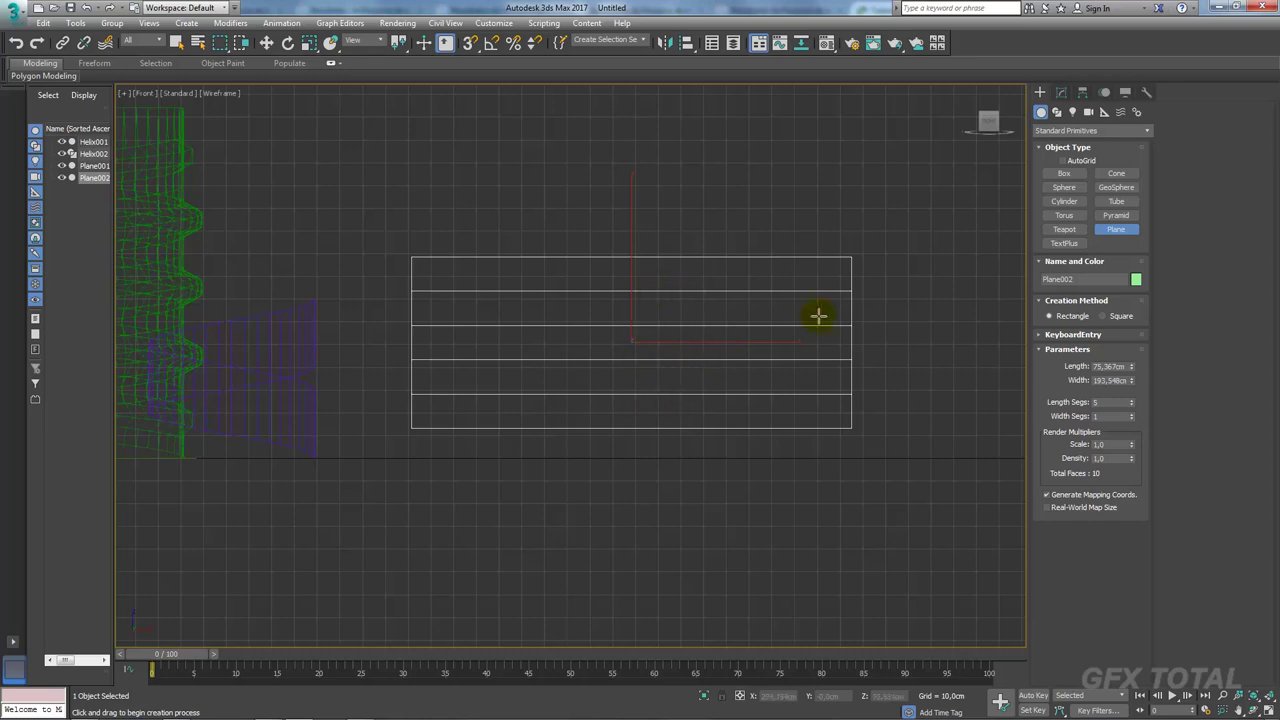
pyautogui.click(1131, 399)
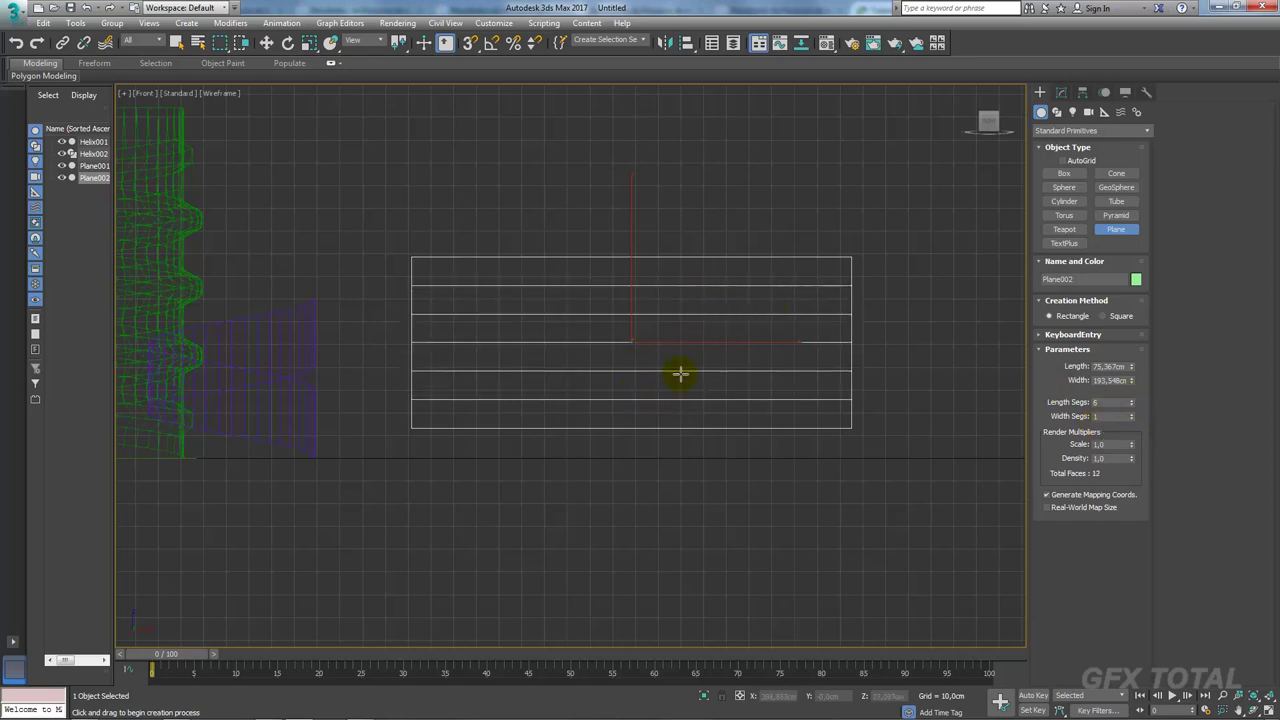
pyautogui.moveTo(249, 380); pyautogui.dragTo(474, 364, button='middle')
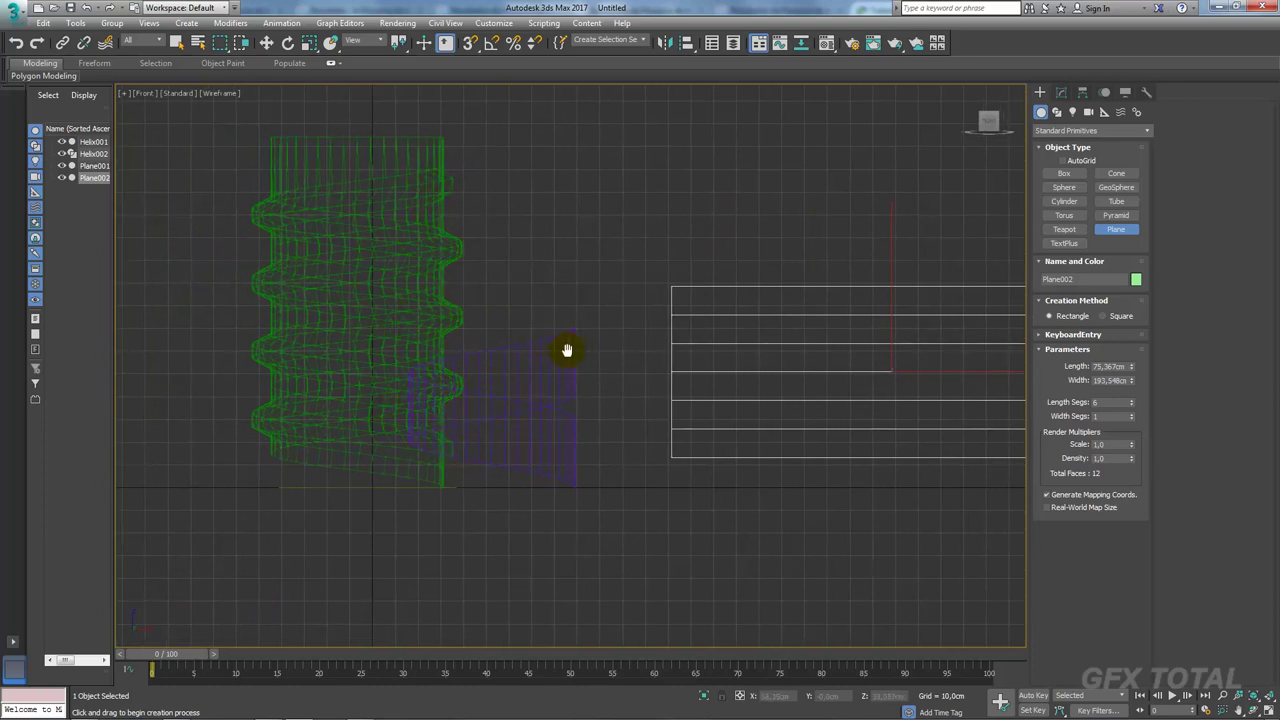
pyautogui.moveTo(567, 350); pyautogui.dragTo(317, 334, button='middle')
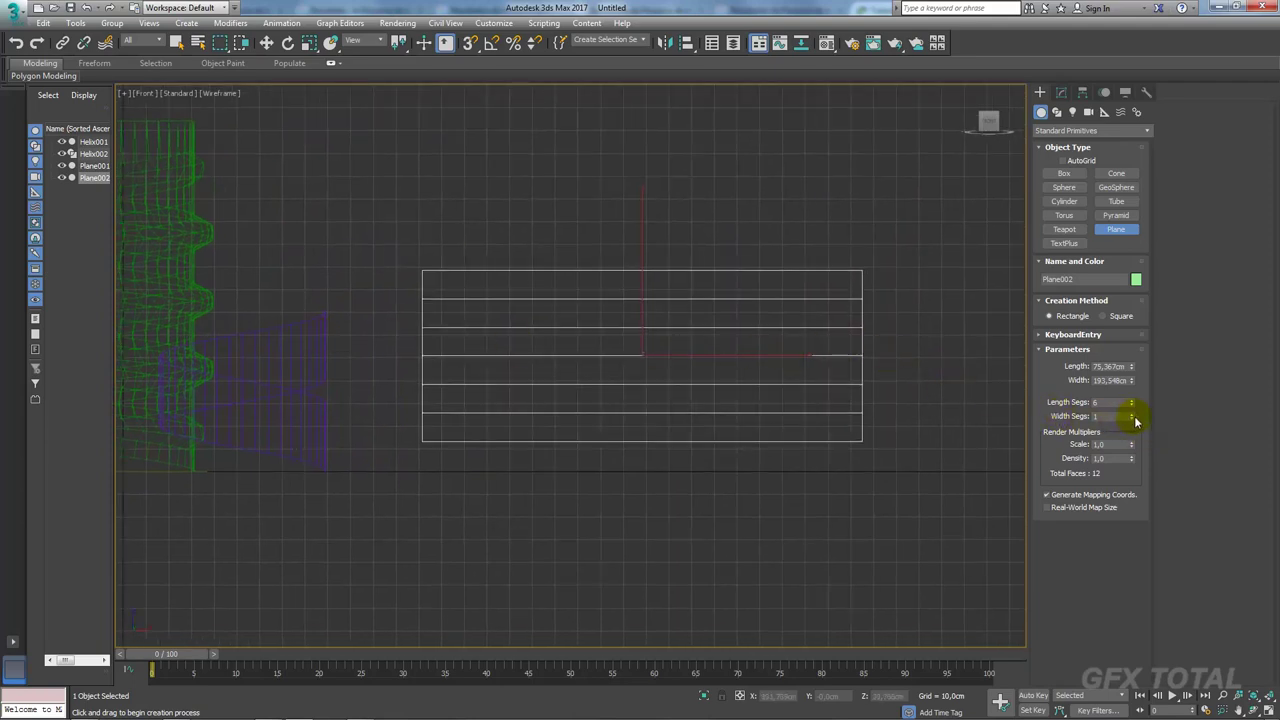
# Step: Set Plane002's width segments to 38, making a 6×38 grid of 456 faces
pyautogui.moveTo(1135, 421); pyautogui.dragTo(1130, 400)
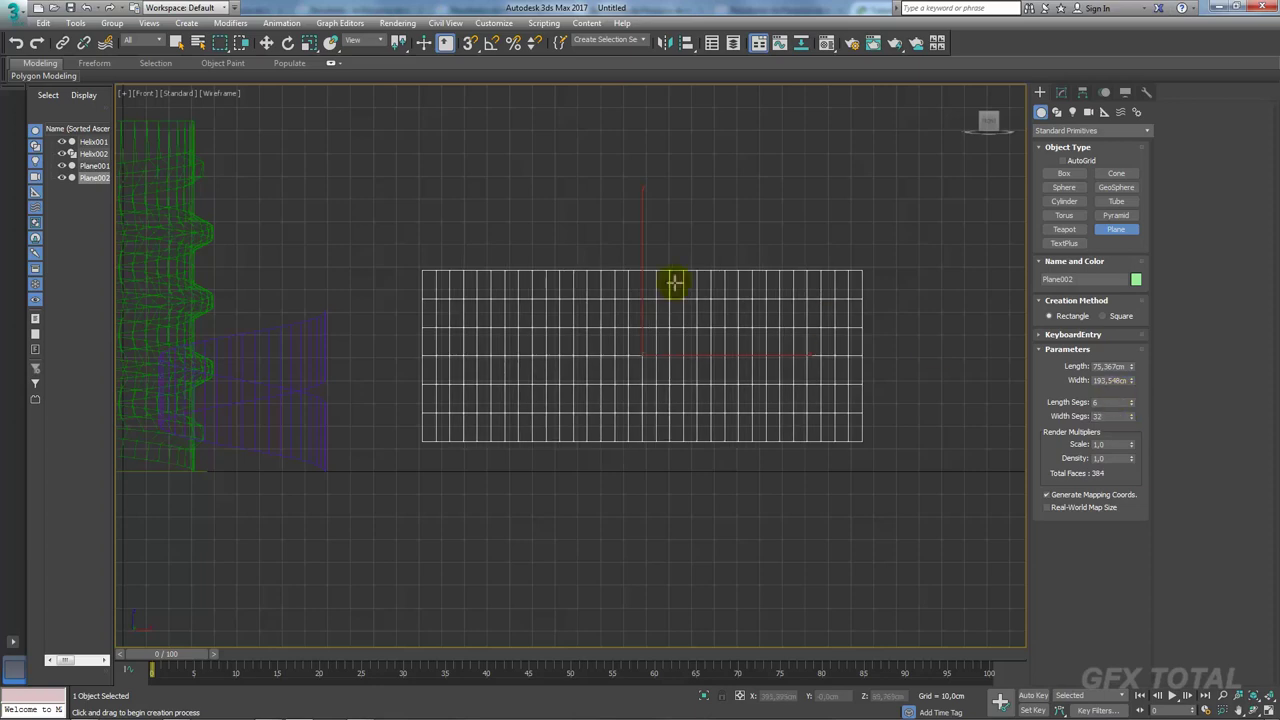
pyautogui.moveTo(674, 283); pyautogui.dragTo(915, 384, button='middle')
pyautogui.moveTo(534, 306); pyautogui.dragTo(661, 325, button='middle')
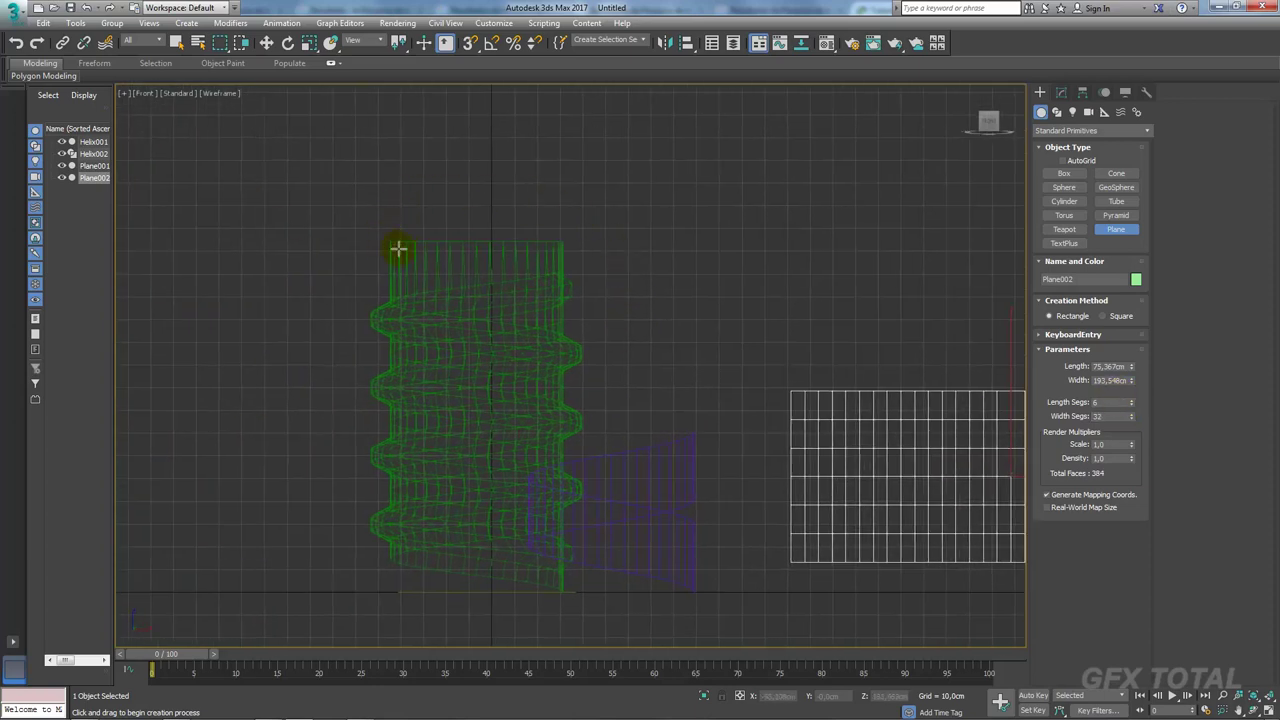
pyautogui.moveTo(780, 342)
pyautogui.mouseDown(button='middle')
pyautogui.moveTo(429, 214)
pyautogui.moveTo(380, 212)
pyautogui.mouseUp(button='middle')
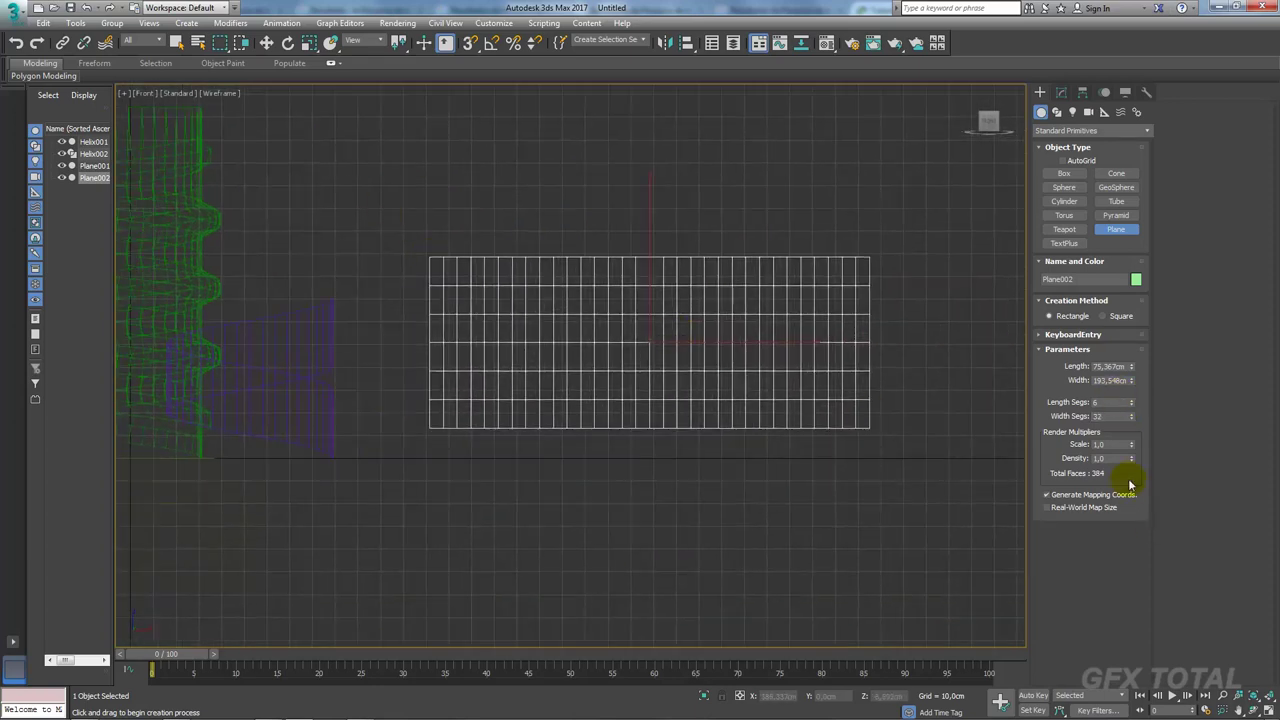
pyautogui.doubleClick(1108, 416)
pyautogui.write('8')
pyautogui.press('Return')
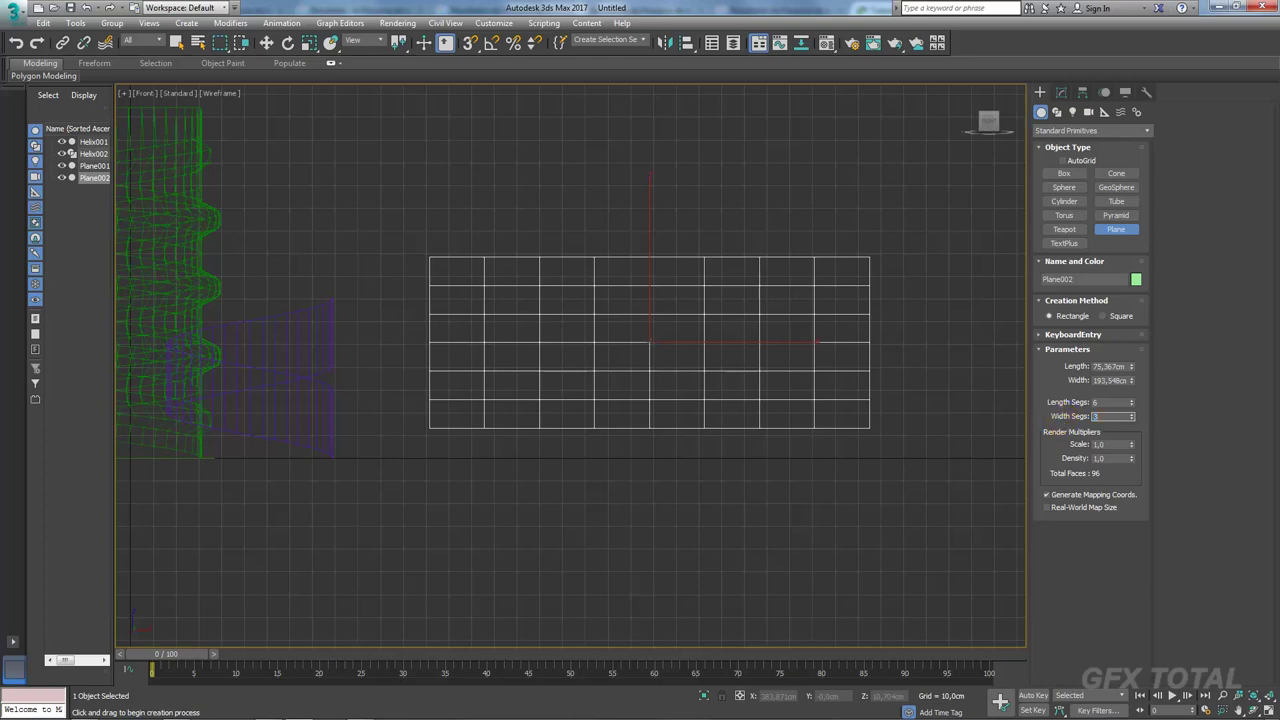
pyautogui.write('38')
pyautogui.press('Return')
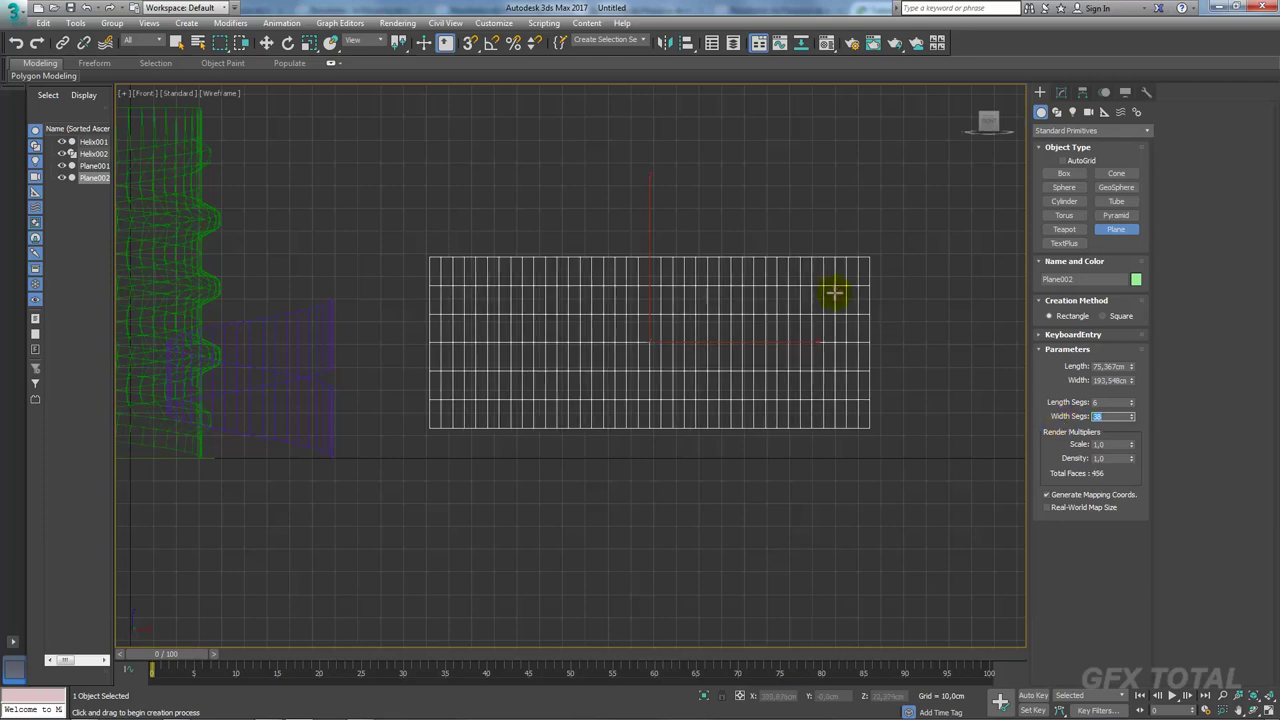
pyautogui.scroll(1, 694, 334)
pyautogui.scroll(2, 651, 314)
pyautogui.scroll(1, 677, 308)
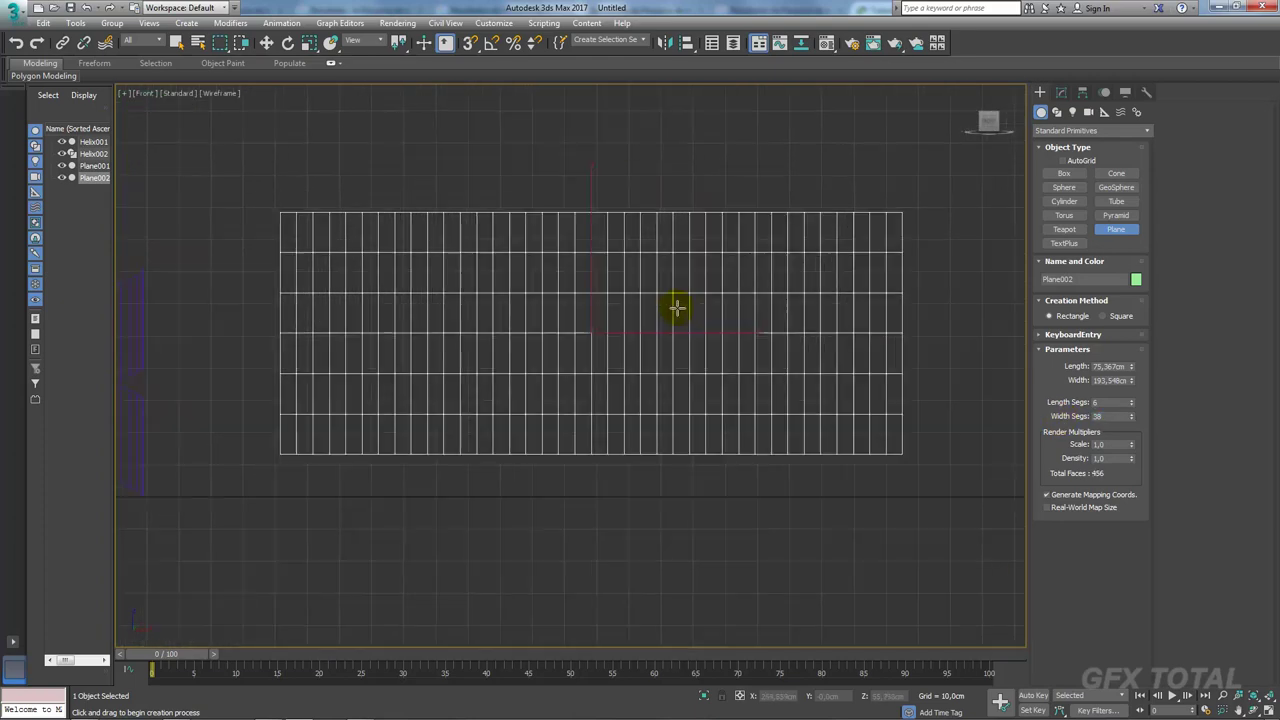
pyautogui.scroll(1, 677, 308)
pyautogui.scroll(-1, 718, 308)
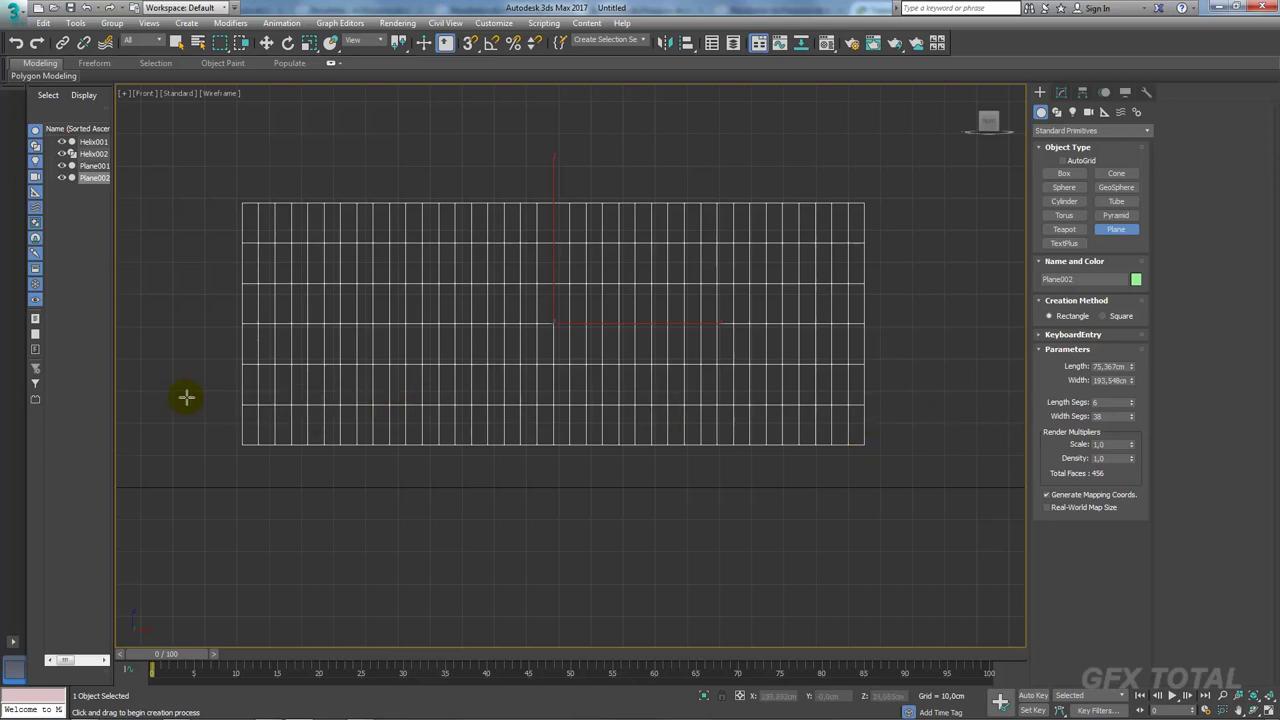
# Step: Apply an FFD 2x2x2 modifier to Plane002 and switch to Perspective view
pyautogui.moveTo(794, 377); pyautogui.dragTo(819, 375, button='middle')
pyautogui.press('r')
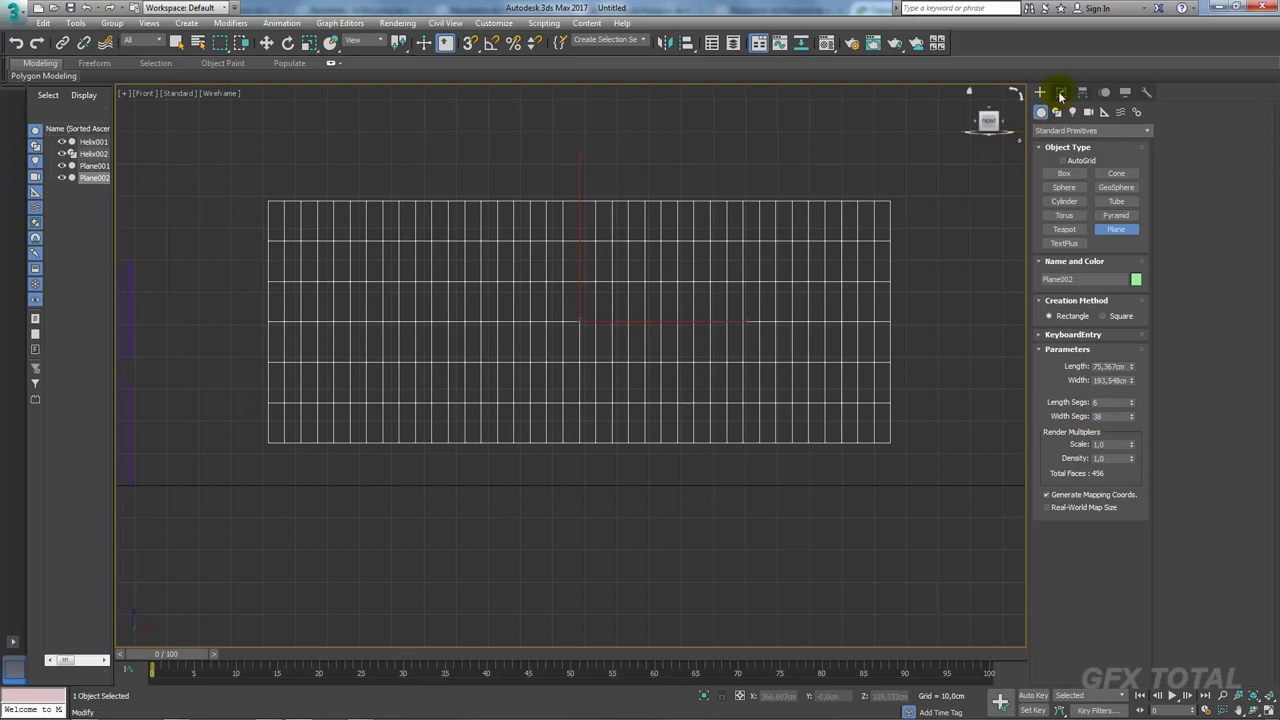
pyautogui.click(1061, 92)
pyautogui.click(1148, 131)
pyautogui.scroll(-3, 1143, 200)
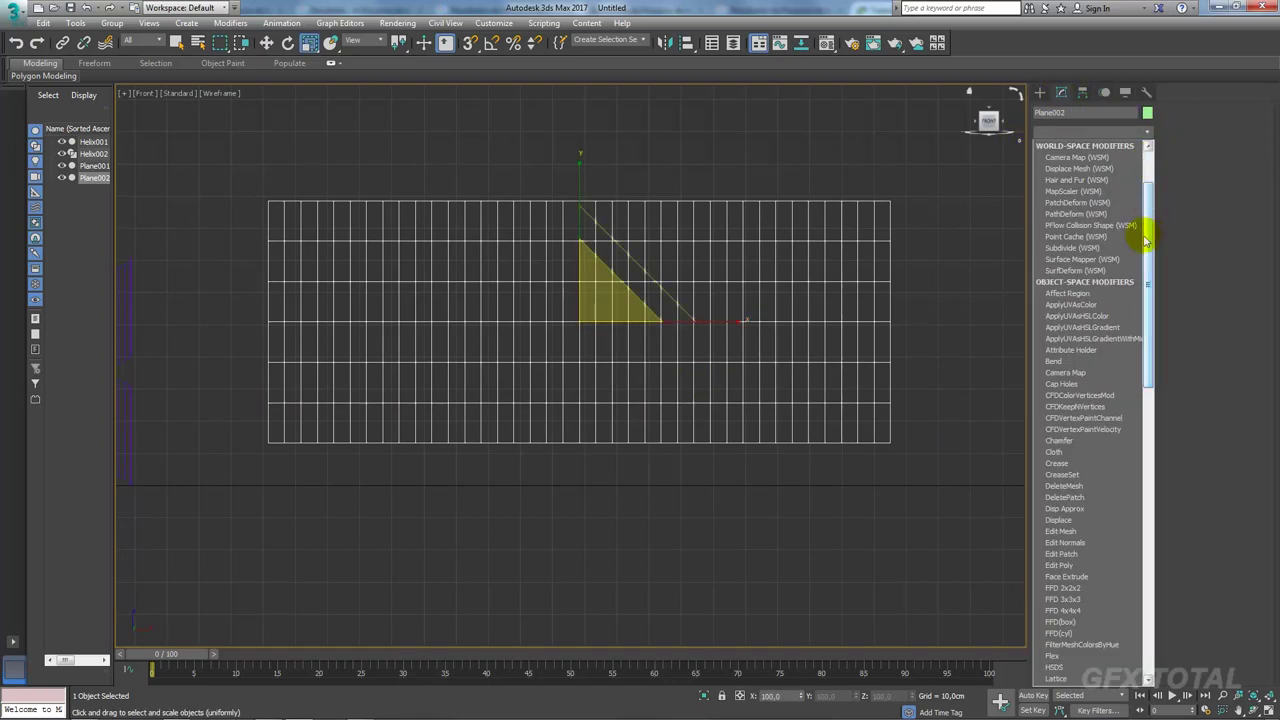
pyautogui.click(1063, 587)
pyautogui.moveTo(903, 416)
pyautogui.mouseDown(button='middle')
pyautogui.moveTo(867, 424)
pyautogui.moveTo(846, 383)
pyautogui.moveTo(854, 417)
pyautogui.moveTo(684, 390)
pyautogui.moveTo(744, 362)
pyautogui.moveTo(726, 349)
pyautogui.moveTo(760, 350)
pyautogui.mouseUp(button='middle')
pyautogui.press('p')
# Step: Test-deform the plane by moving the FFD corner control points
pyautogui.click(1053, 149)
pyautogui.click(1089, 161)
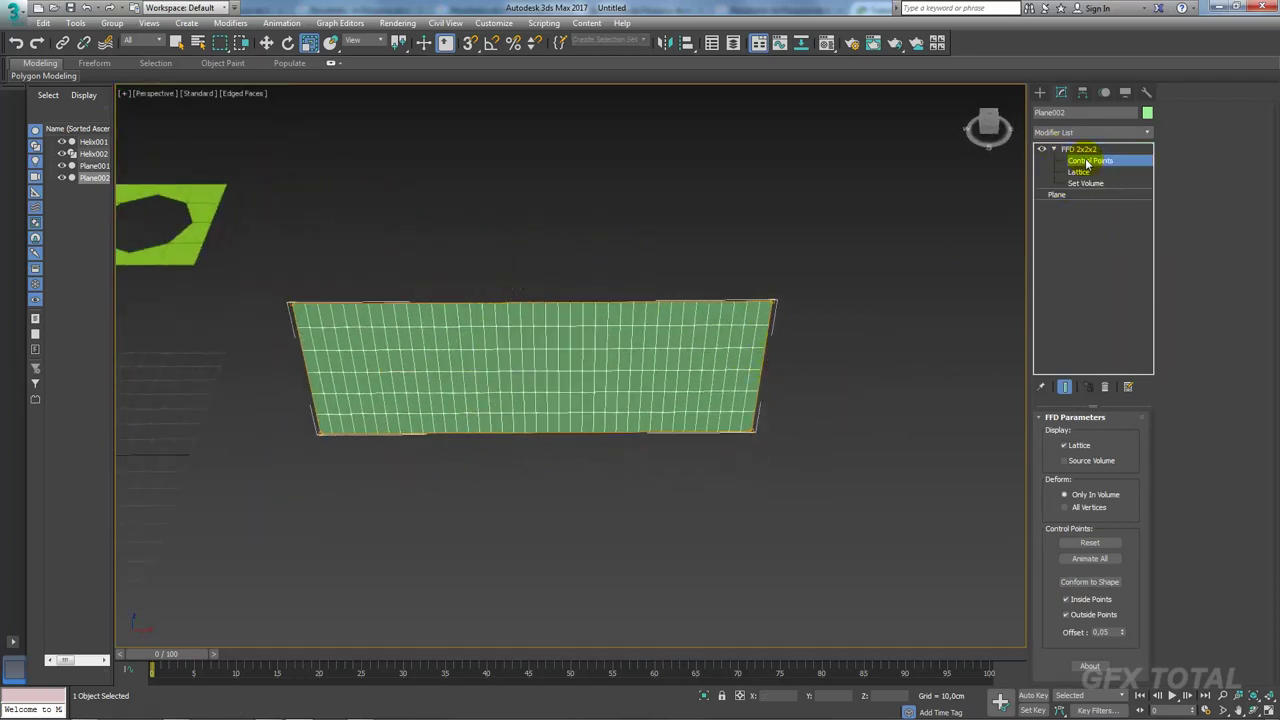
pyautogui.moveTo(912, 212); pyautogui.dragTo(818, 282)
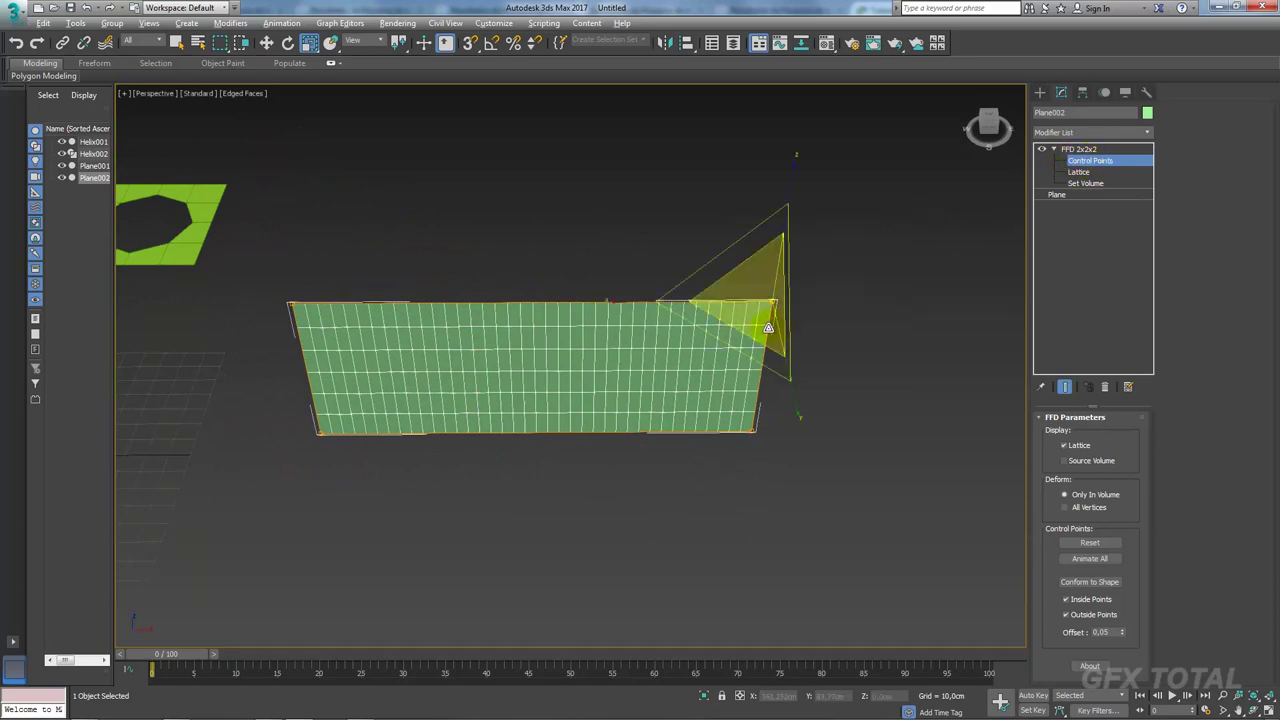
pyautogui.keyDown('alt'); pyautogui.moveTo(818, 282); pyautogui.dragTo(837, 329, button='middle'); pyautogui.keyUp('alt')
pyautogui.press('w')
pyautogui.moveTo(818, 274); pyautogui.dragTo(705, 460)
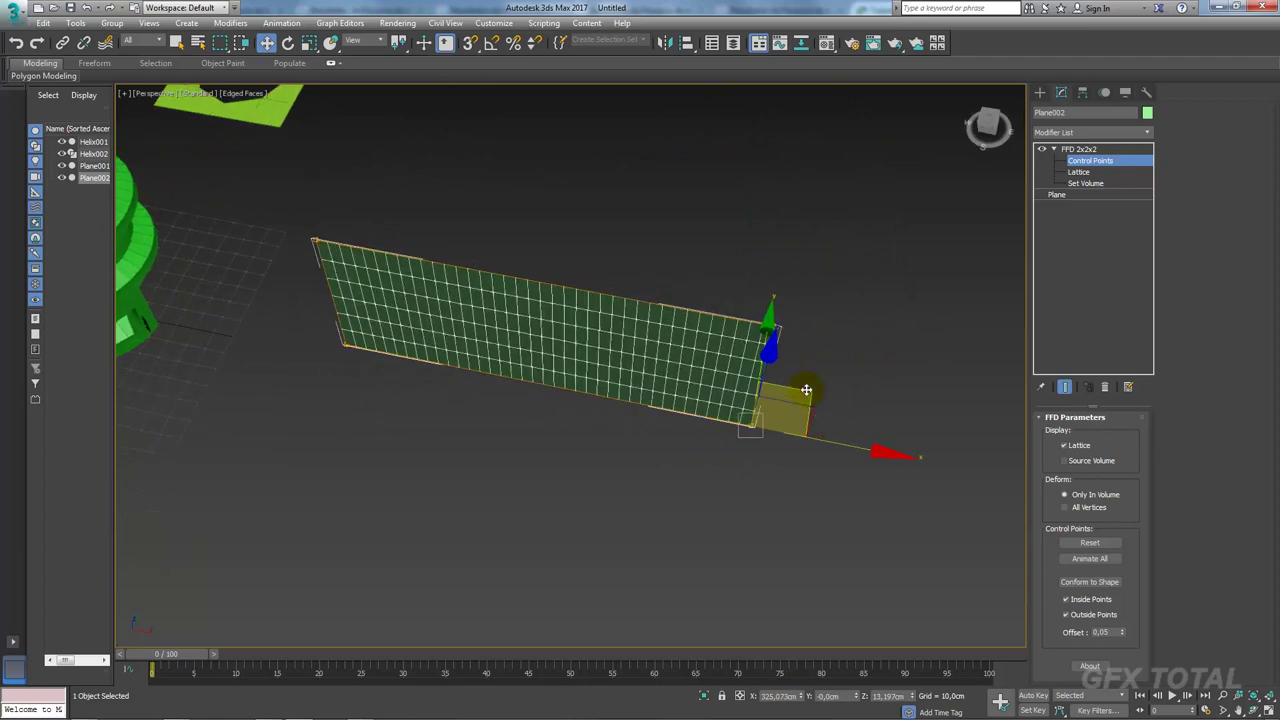
pyautogui.moveTo(808, 386); pyautogui.dragTo(651, 391)
pyautogui.rightClick(651, 391)
pyautogui.click(1078, 148)
# Step: Create a teapot beside the plane and give it an FFD 2x2x2 modifier
pyautogui.moveTo(970, 253); pyautogui.dragTo(784, 249, button='middle')
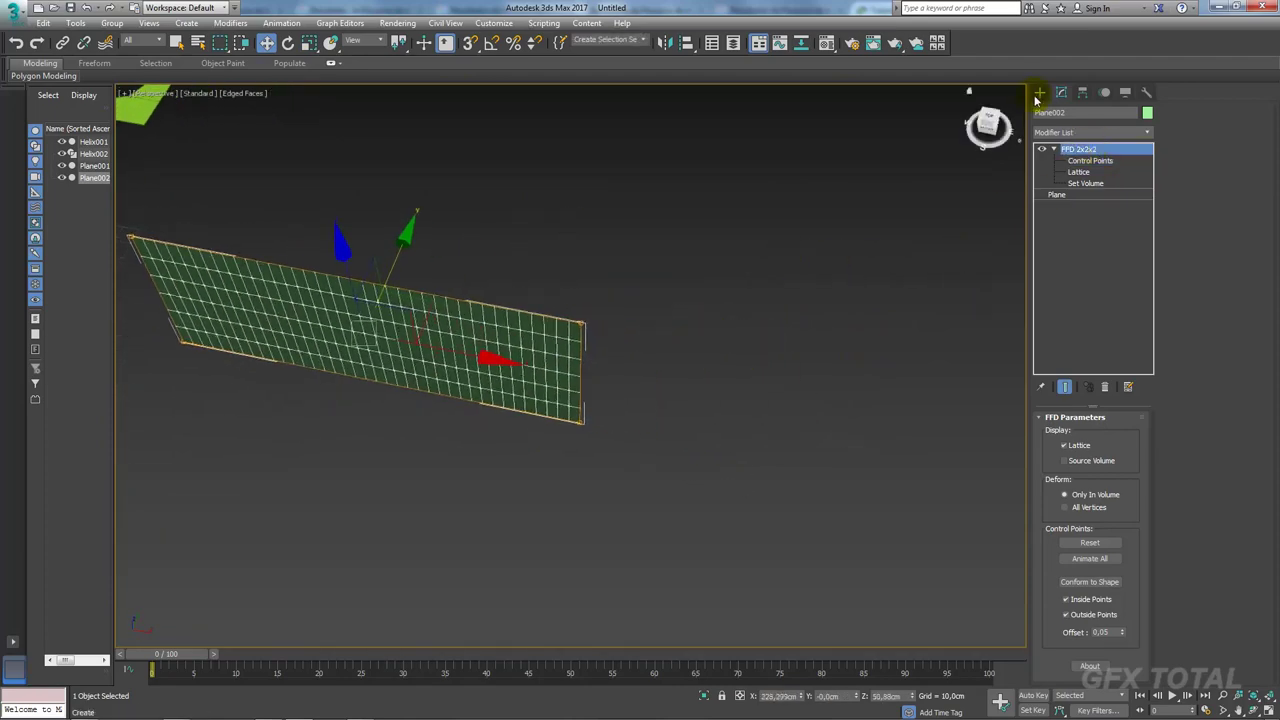
pyautogui.click(1040, 92)
pyautogui.click(1064, 243)
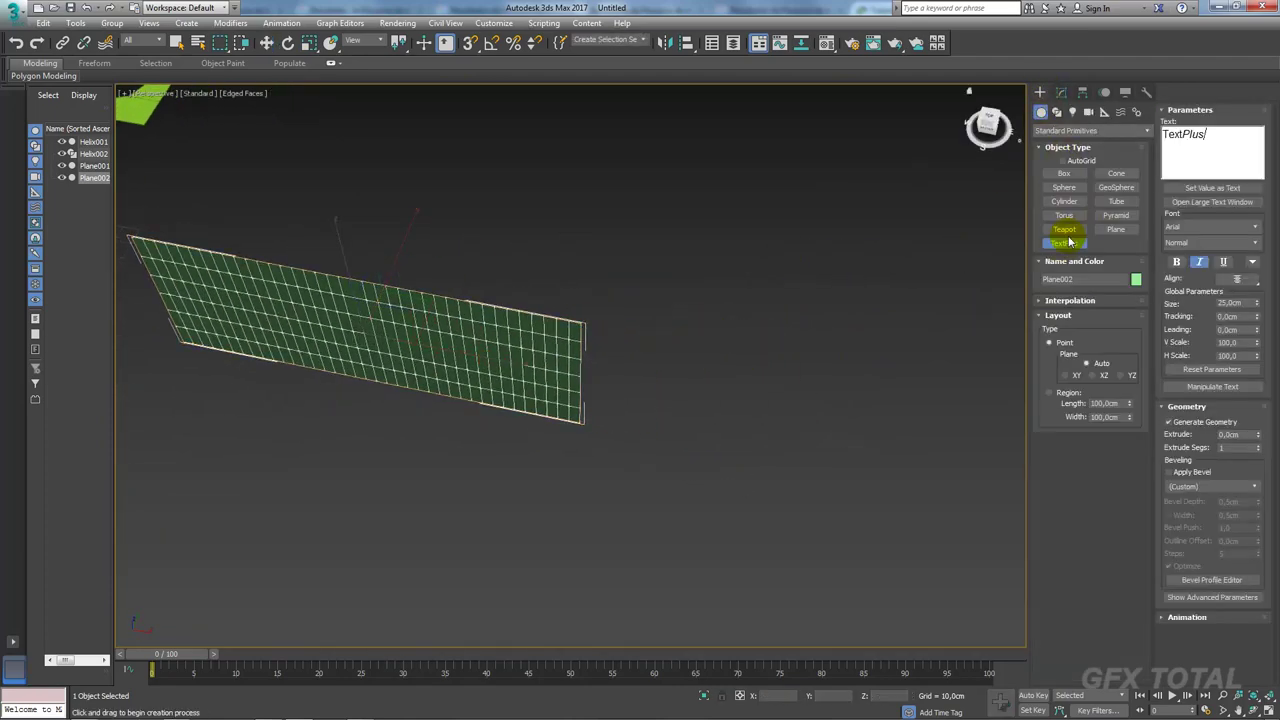
pyautogui.click(1064, 229)
pyautogui.moveTo(750, 335); pyautogui.dragTo(804, 368)
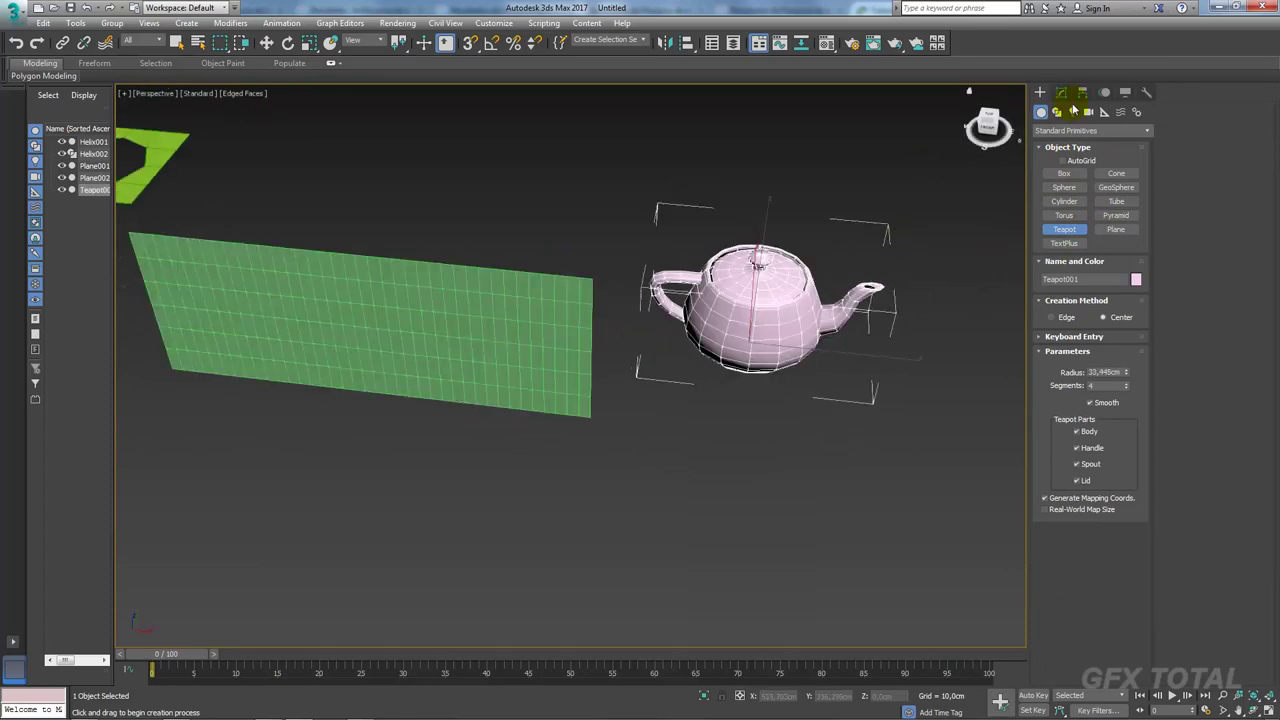
pyautogui.click(1062, 92)
pyautogui.click(1148, 147)
pyautogui.moveTo(1150, 150); pyautogui.dragTo(1143, 277)
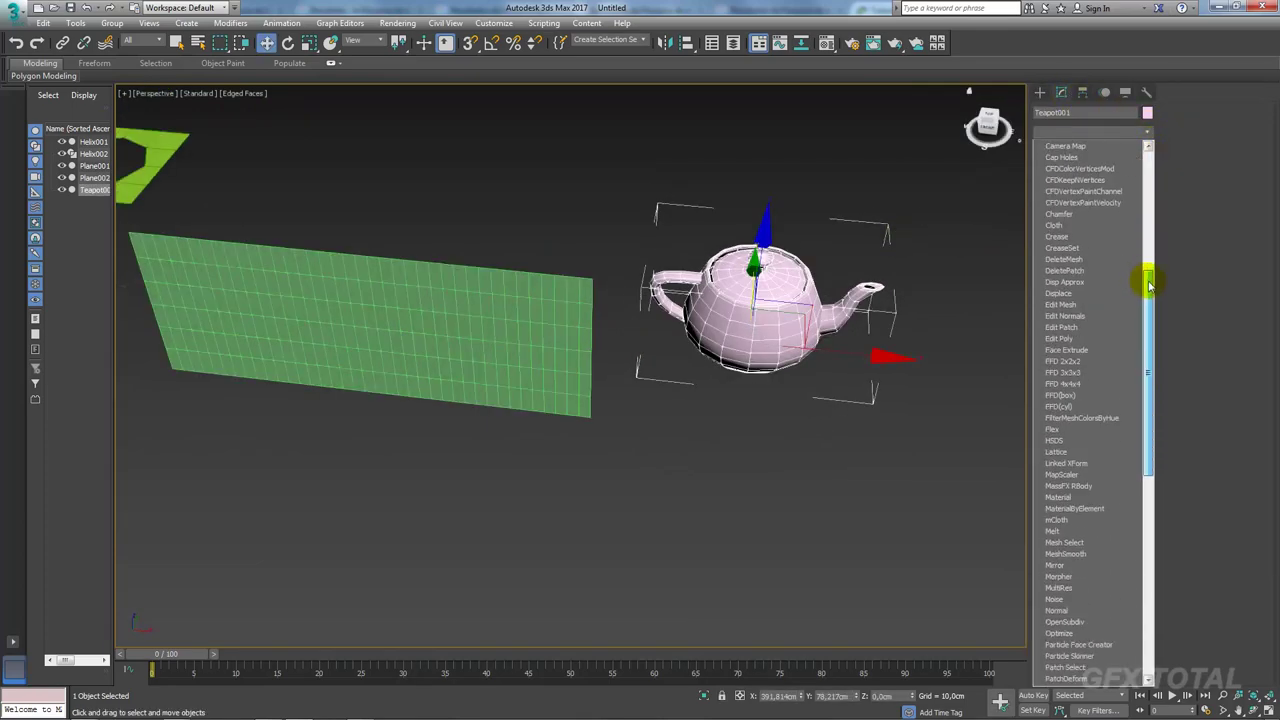
pyautogui.click(1081, 359)
# Step: Deform the teapot by dragging its lattice control points, then select the teapot
pyautogui.keyDown('alt'); pyautogui.moveTo(918, 362); pyautogui.dragTo(816, 350, button='middle'); pyautogui.keyUp('alt')
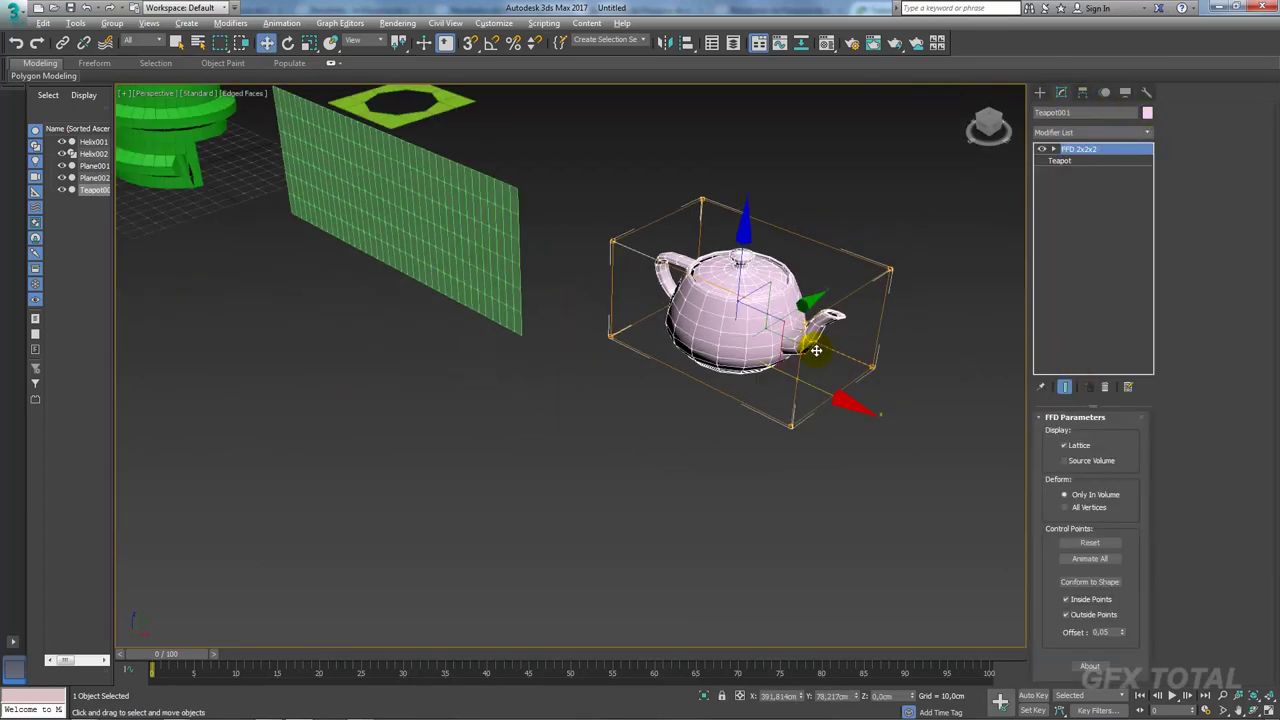
pyautogui.click(1053, 148)
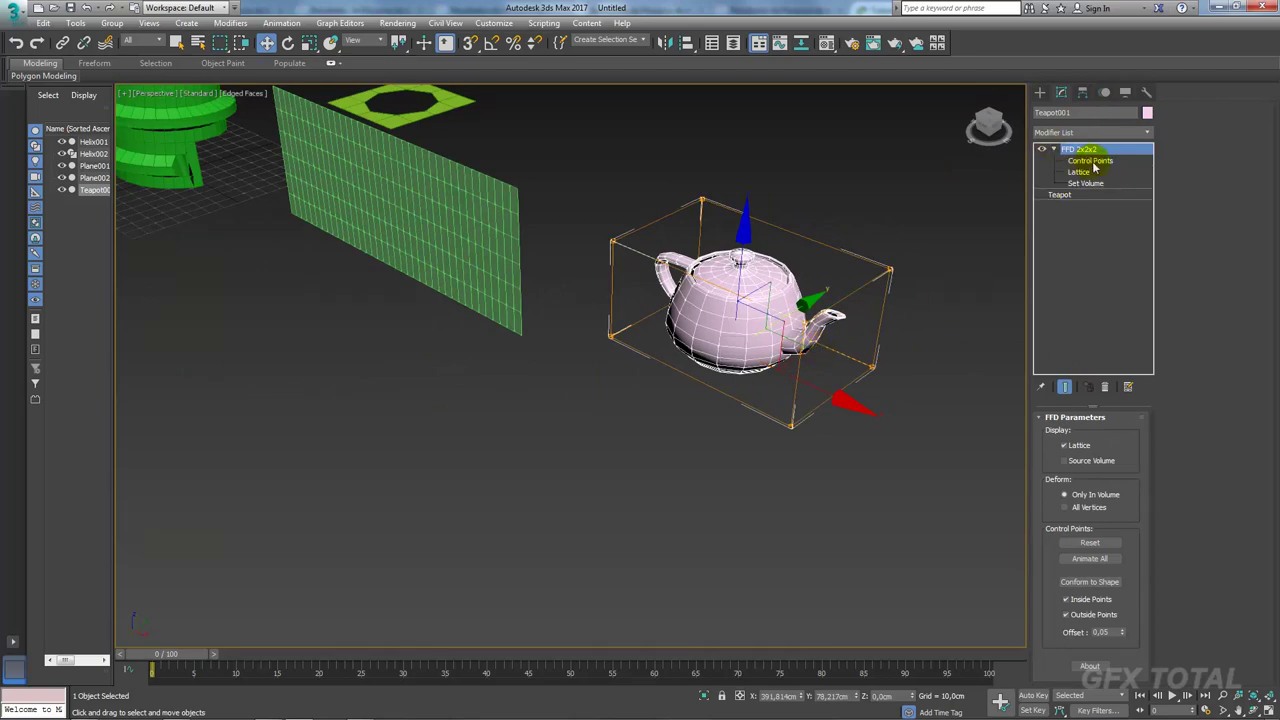
pyautogui.click(1085, 161)
pyautogui.moveTo(953, 212); pyautogui.dragTo(884, 287)
pyautogui.keyDown('alt'); pyautogui.moveTo(884, 287); pyautogui.dragTo(930, 280, button='middle'); pyautogui.keyUp('alt')
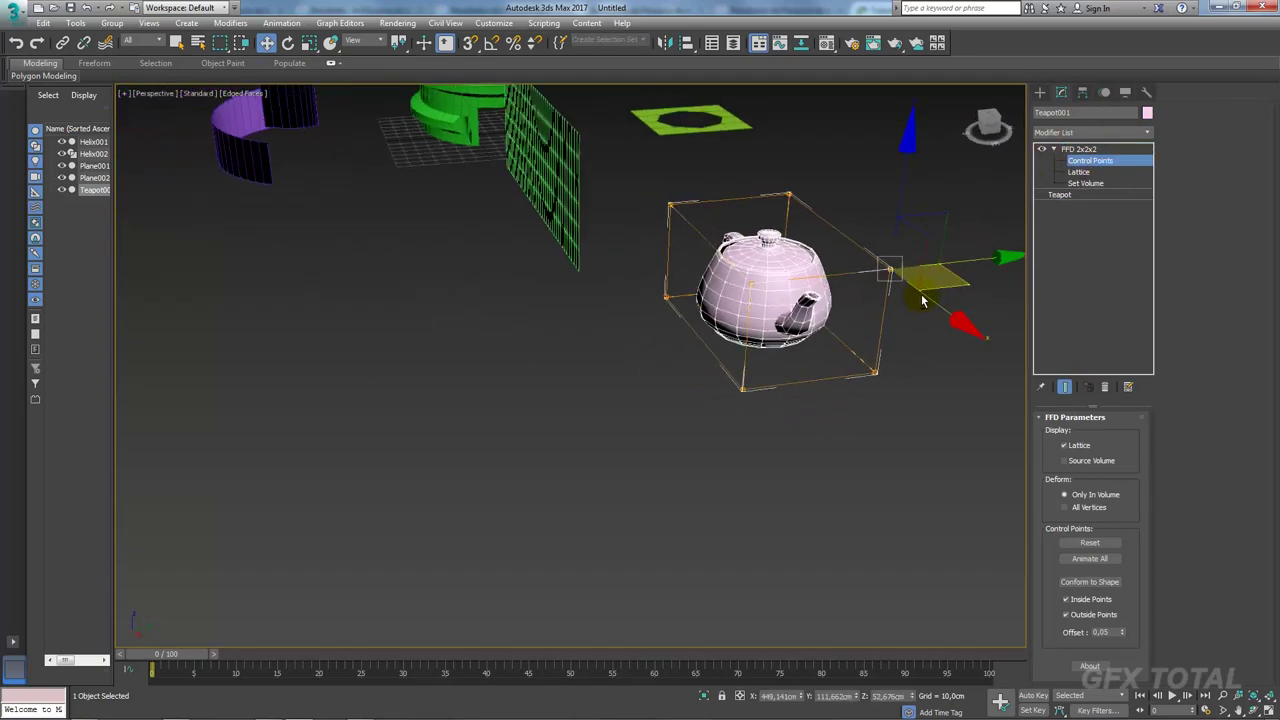
pyautogui.moveTo(920, 277); pyautogui.dragTo(1128, 286)
pyautogui.click(750, 278)
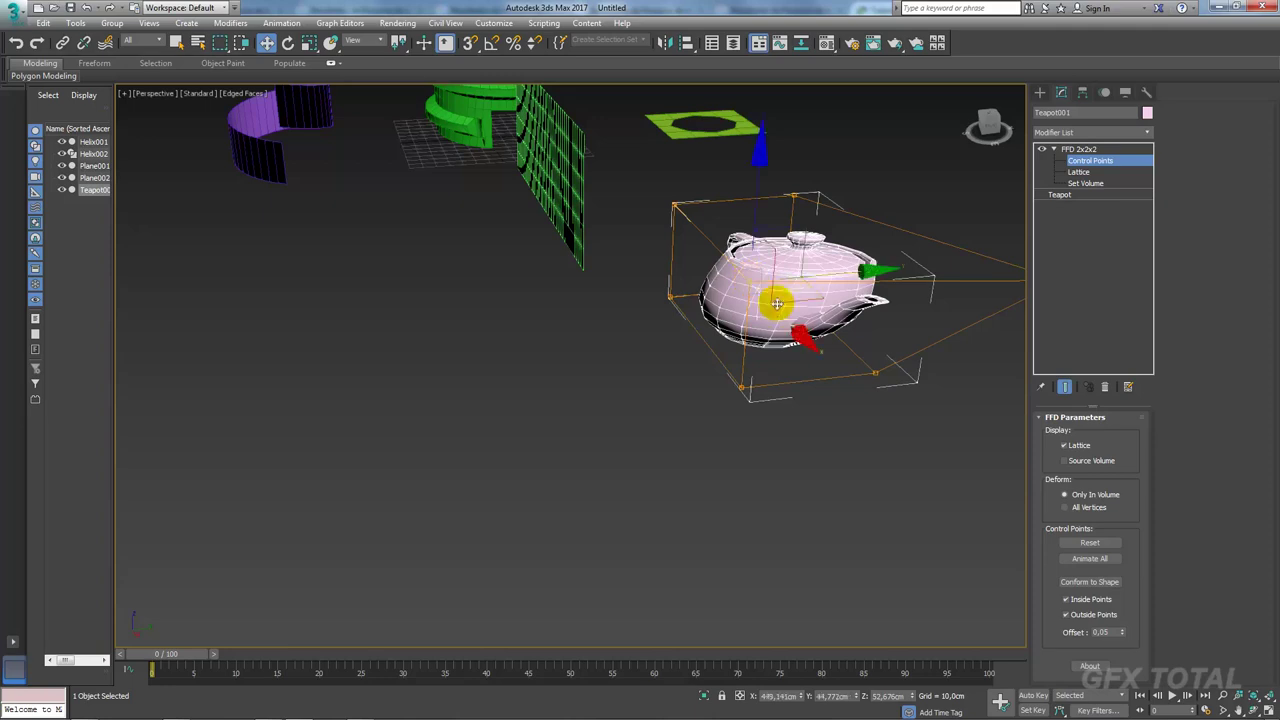
pyautogui.keyDown('alt'); pyautogui.moveTo(750, 278); pyautogui.dragTo(626, 262, button='middle'); pyautogui.keyUp('alt')
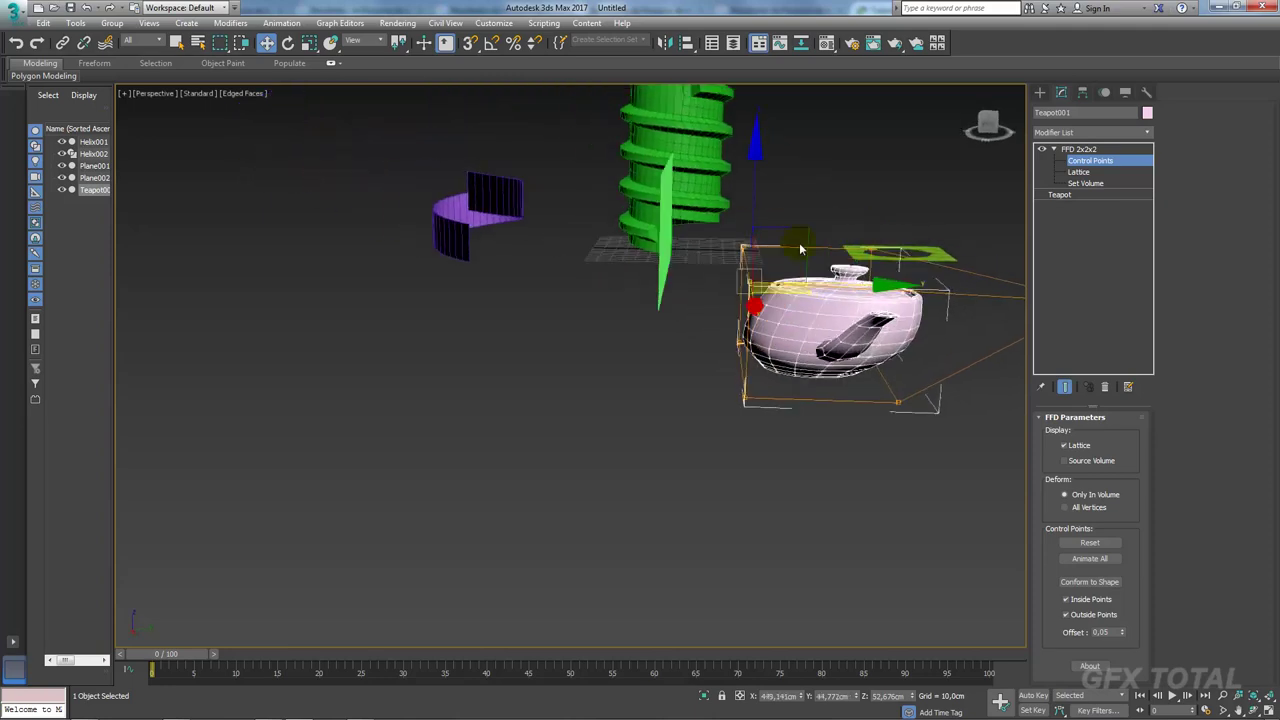
pyautogui.click(745, 397)
pyautogui.moveTo(748, 400)
pyautogui.mouseDown()
pyautogui.moveTo(907, 265)
pyautogui.moveTo(905, 225)
pyautogui.mouseUp()
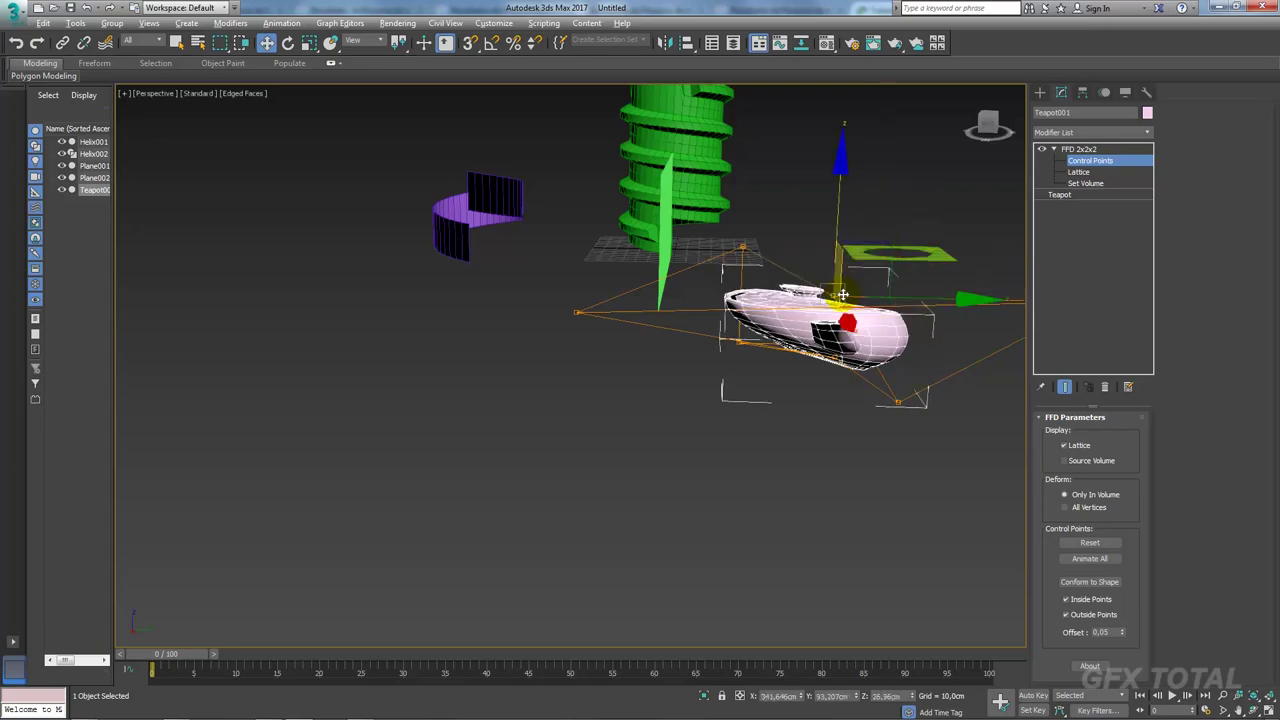
pyautogui.moveTo(905, 225)
pyautogui.keyDown('alt'); pyautogui.mouseDown(button='middle')
pyautogui.moveTo(1013, 374)
pyautogui.moveTo(679, 354)
pyautogui.moveTo(943, 337)
pyautogui.moveTo(708, 320)
pyautogui.mouseUp(button='middle'); pyautogui.keyUp('alt')
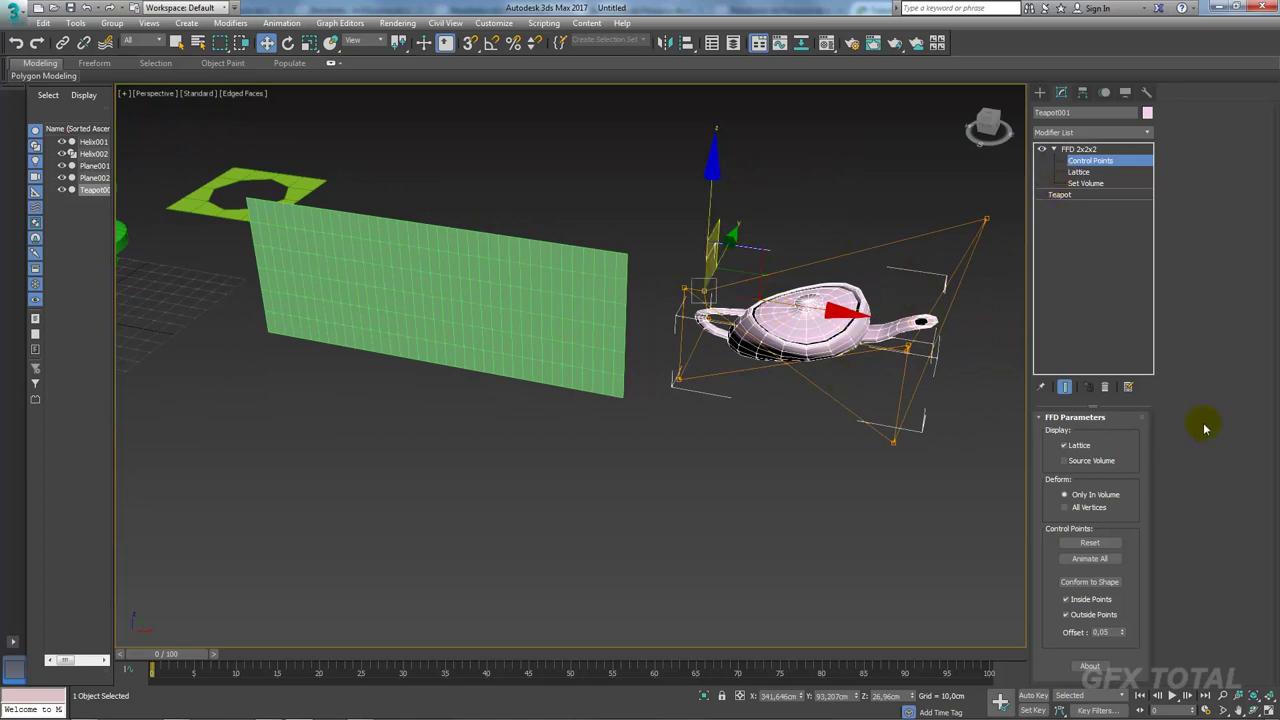
pyautogui.click(1104, 387)
# Step: Delete the teapot and enter Plane002's FFD control point level
pyautogui.press('Delete')
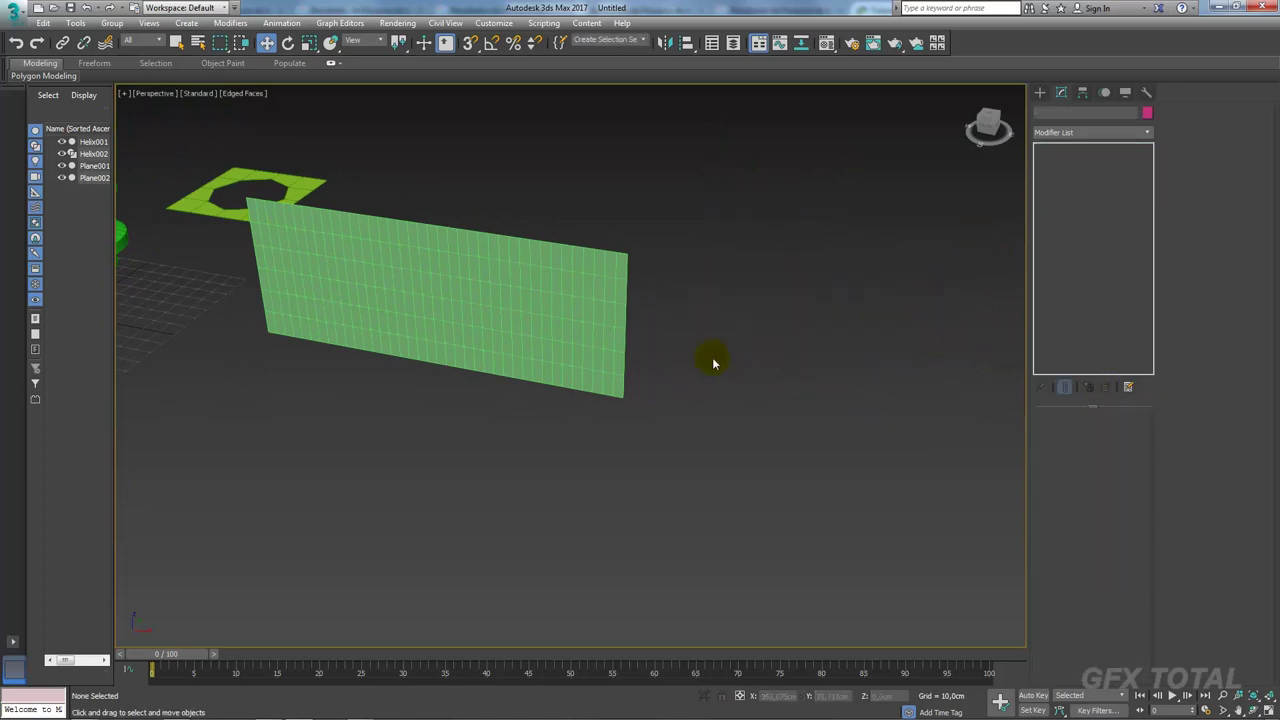
pyautogui.click(581, 335)
pyautogui.moveTo(581, 335)
pyautogui.keyDown('alt'); pyautogui.mouseDown(button='middle')
pyautogui.moveTo(834, 371)
pyautogui.moveTo(666, 229)
pyautogui.mouseUp(button='middle'); pyautogui.keyUp('alt')
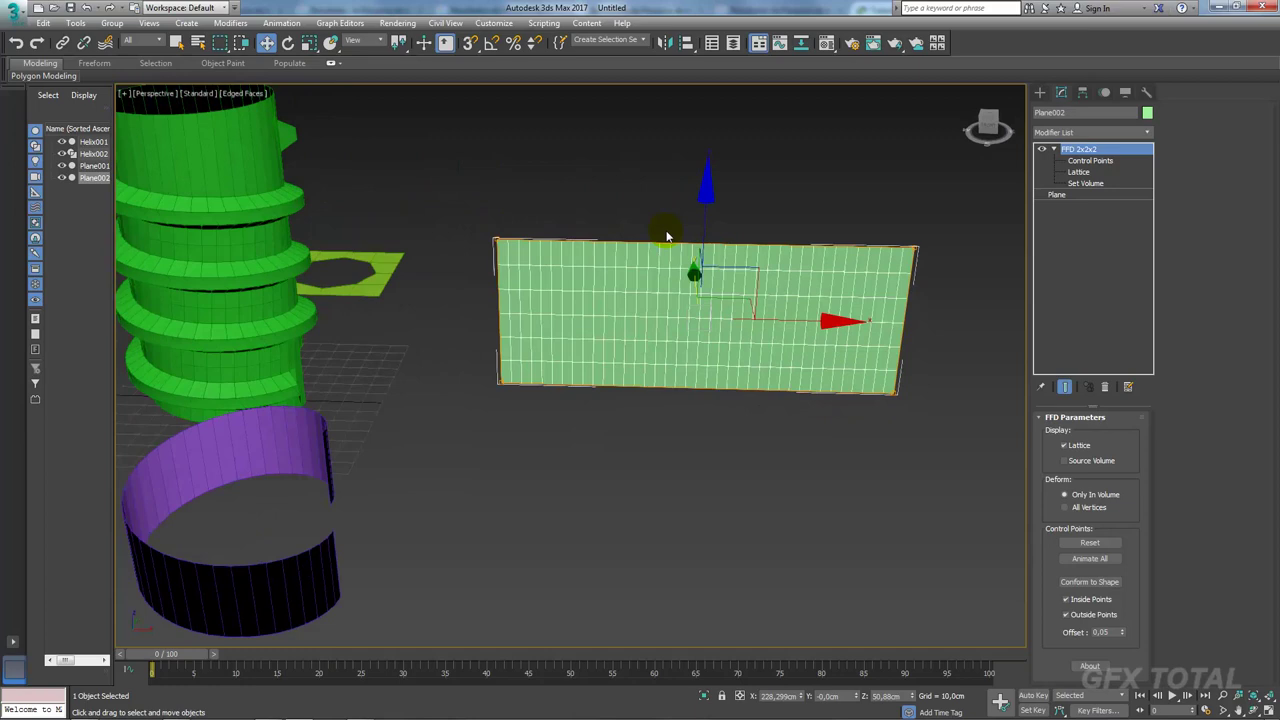
pyautogui.click(1080, 166)
# Step: Pull the right-edge control points left as a trial, then undo the squeeze
pyautogui.moveTo(940, 220); pyautogui.dragTo(837, 431)
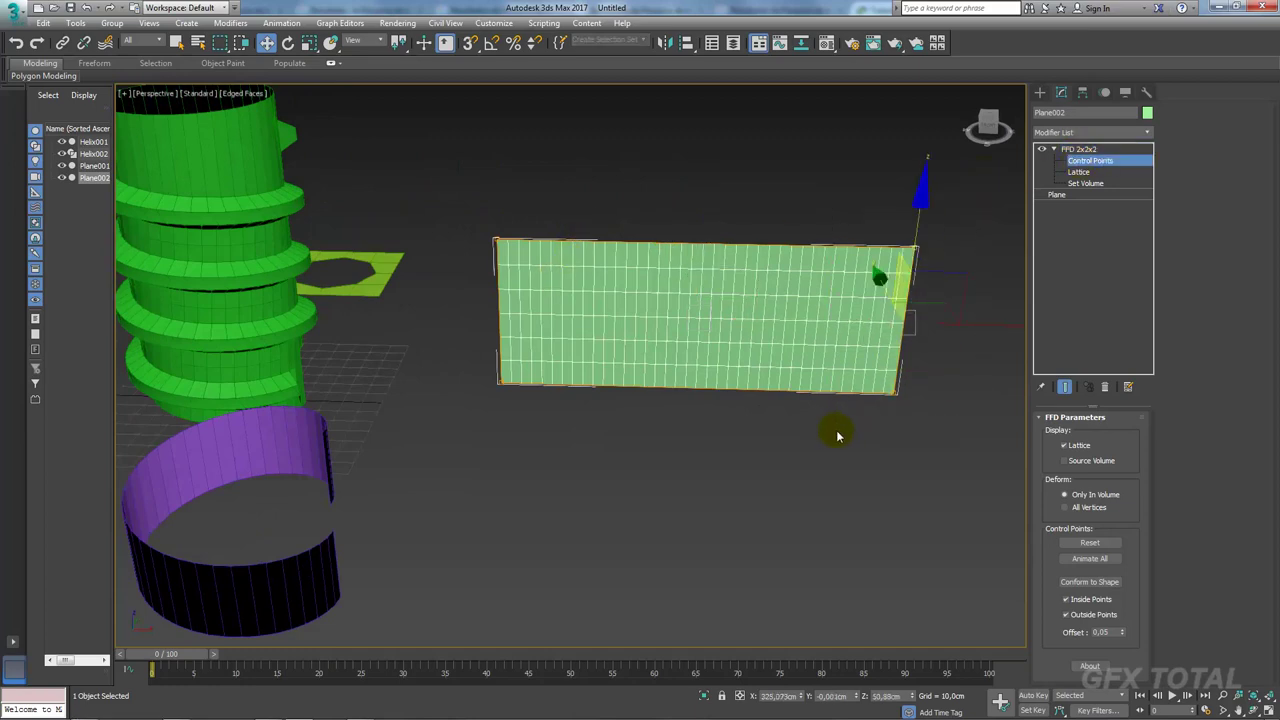
pyautogui.keyDown('alt'); pyautogui.moveTo(837, 431); pyautogui.dragTo(871, 380, button='middle'); pyautogui.keyUp('alt')
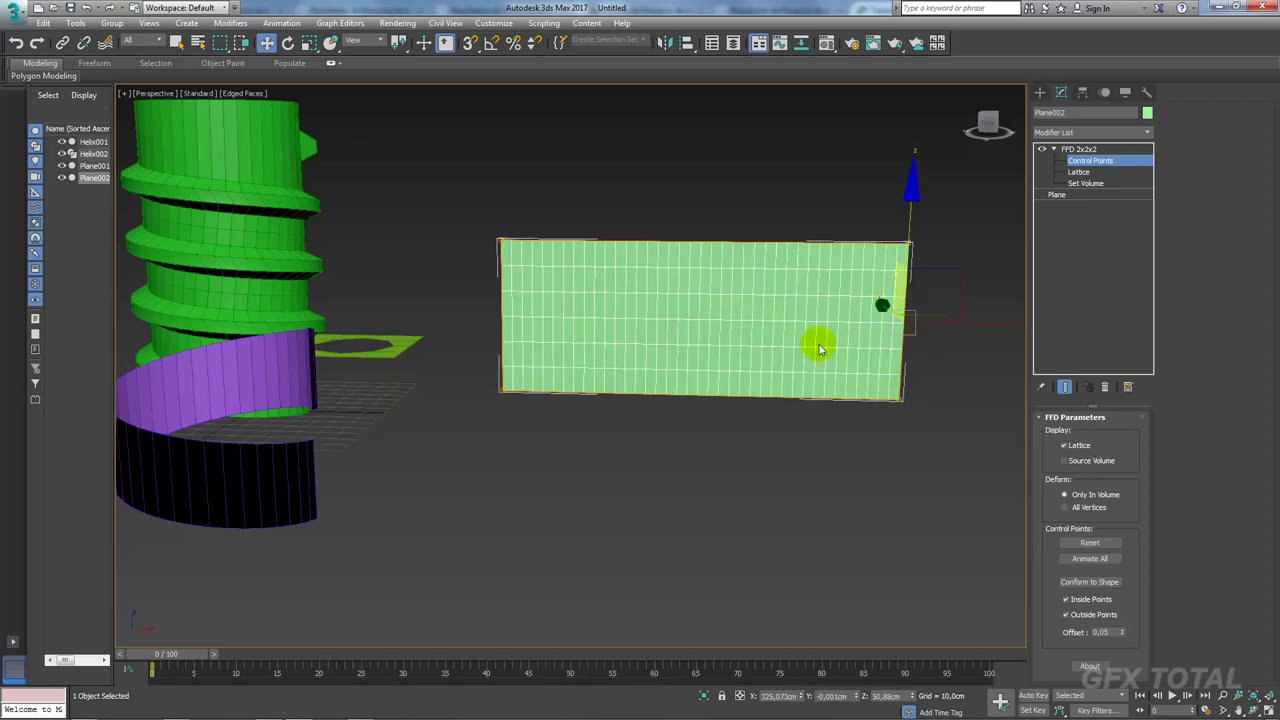
pyautogui.moveTo(960, 271)
pyautogui.mouseDown()
pyautogui.moveTo(619, 209)
pyautogui.moveTo(560, 220)
pyautogui.moveTo(900, 237)
pyautogui.moveTo(657, 223)
pyautogui.moveTo(820, 257)
pyautogui.moveTo(951, 220)
pyautogui.moveTo(638, 219)
pyautogui.moveTo(843, 297)
pyautogui.moveTo(1020, 257)
pyautogui.moveTo(660, 223)
pyautogui.moveTo(656, 246)
pyautogui.mouseUp()
pyautogui.hotkey('ctrl', 'z')
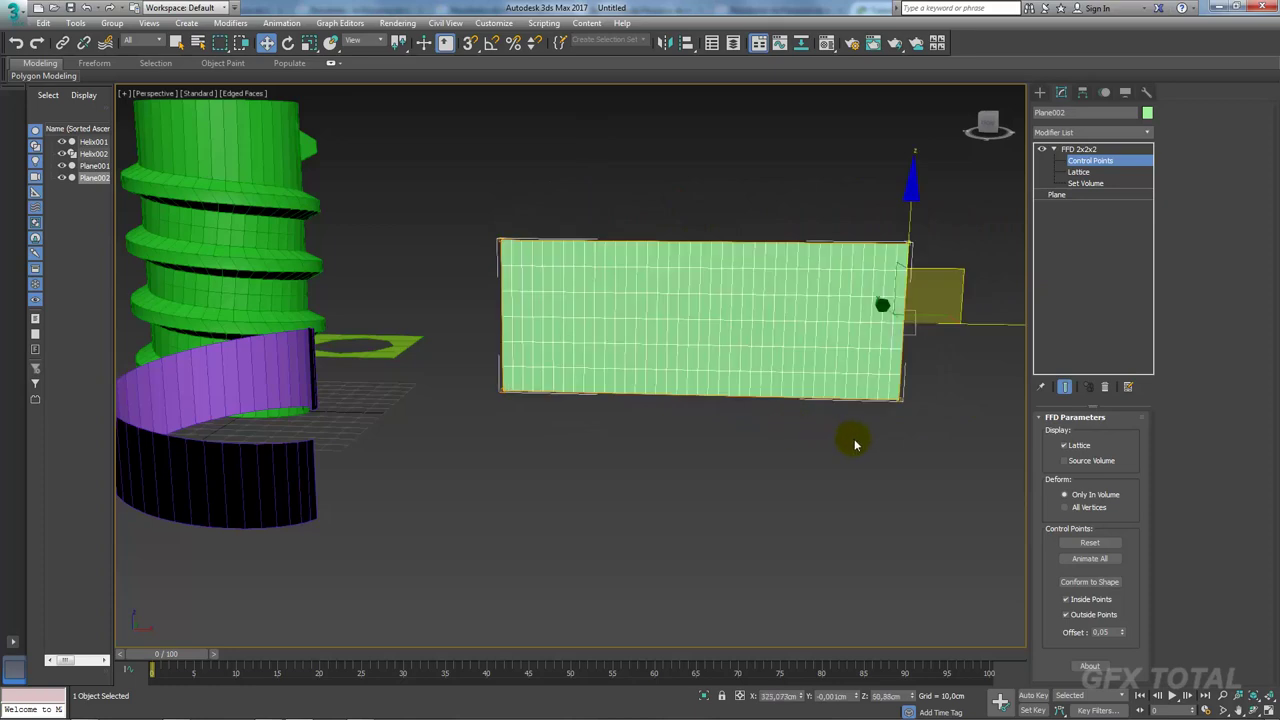
pyautogui.keyDown('alt'); pyautogui.moveTo(851, 437); pyautogui.dragTo(857, 449, button='middle'); pyautogui.keyUp('alt')
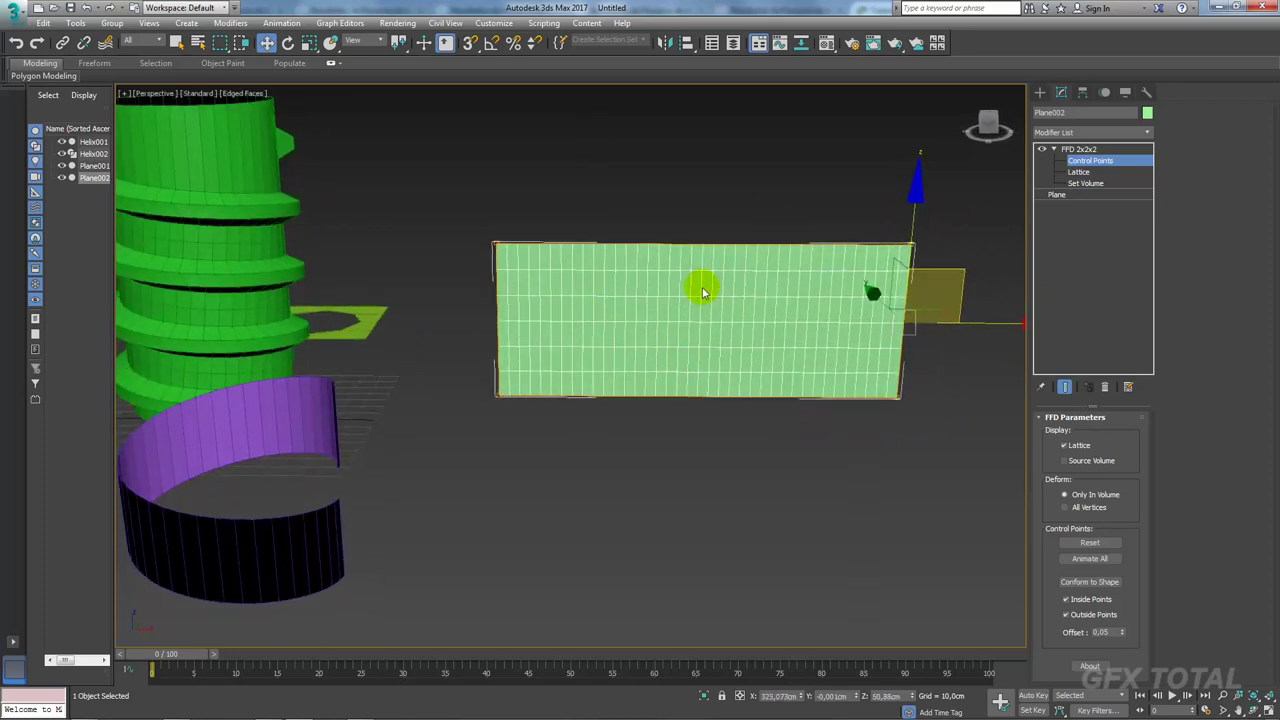
# Step: Trial-rotate the whole FFD, then pull the right-side control points left
pyautogui.click(1065, 148)
pyautogui.press('e')
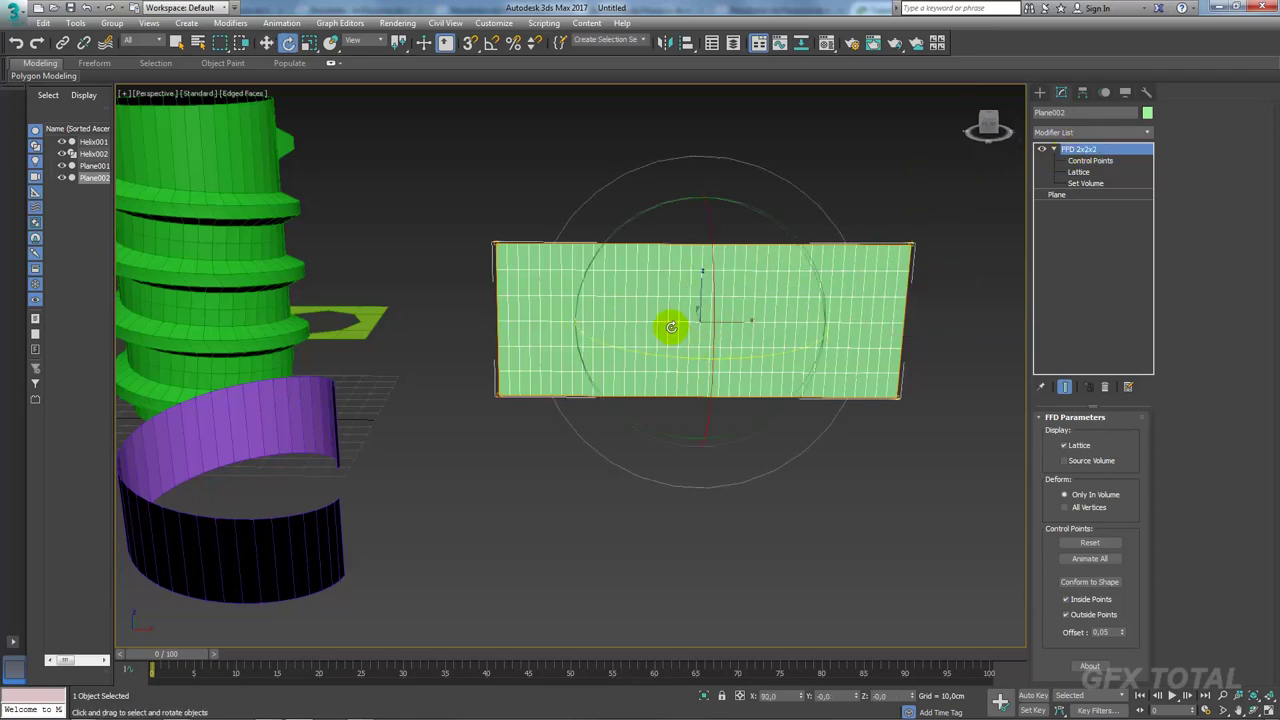
pyautogui.moveTo(671, 323); pyautogui.dragTo(517, 289)
pyautogui.rightClick(517, 289)
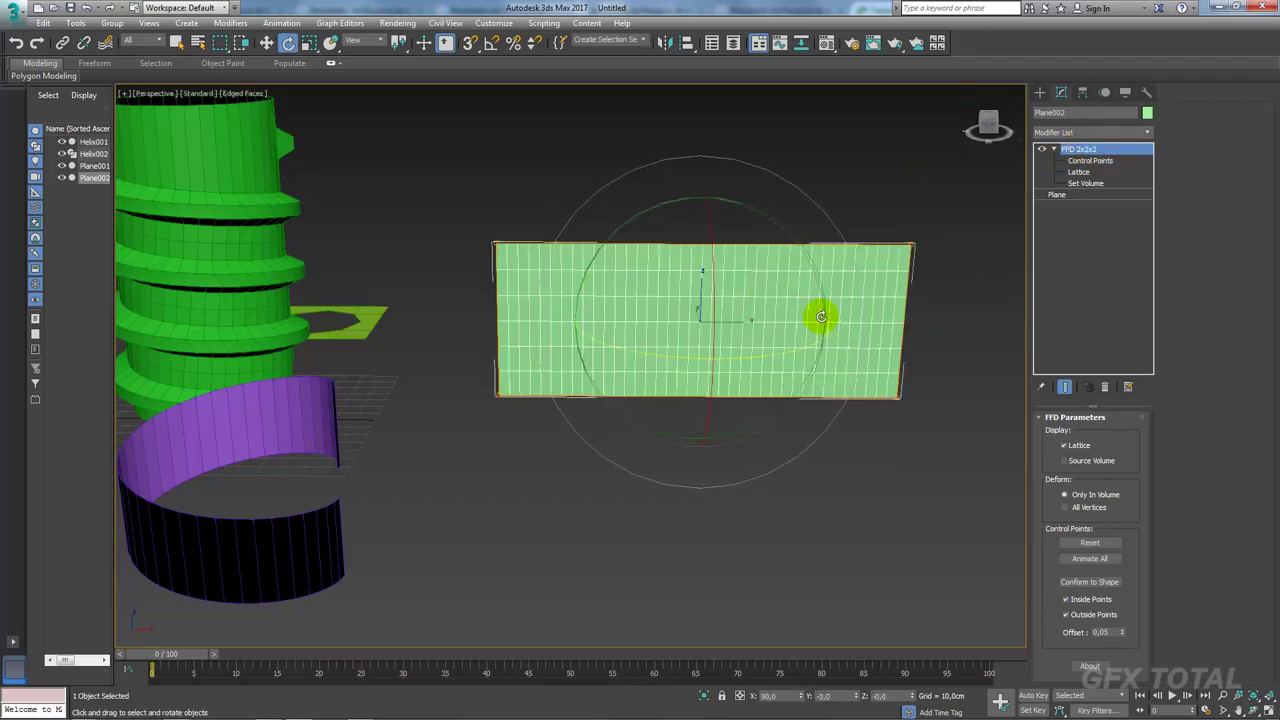
pyautogui.click(1089, 160)
pyautogui.moveTo(805, 468); pyautogui.dragTo(934, 351)
pyautogui.press('w')
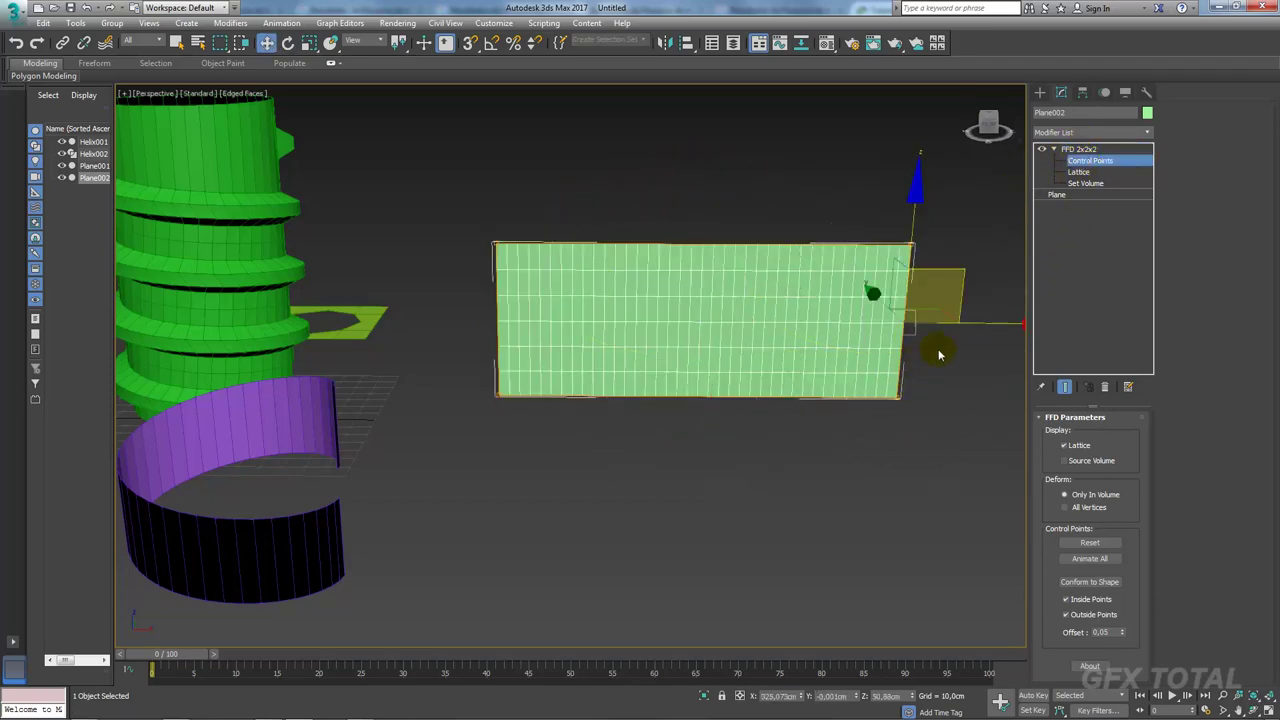
pyautogui.moveTo(957, 277); pyautogui.dragTo(808, 260)
# Step: Tilt the plane with Rotate, then undo back to the wide, unrotated plane
pyautogui.click(1085, 149)
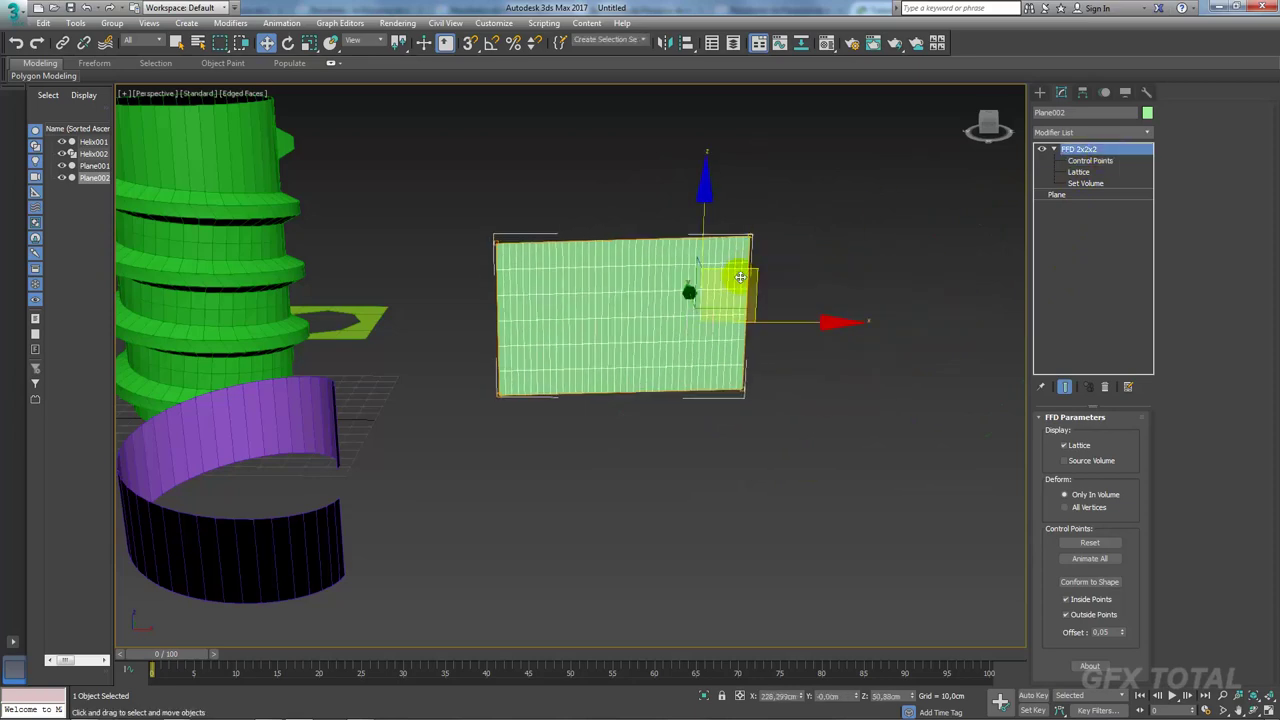
pyautogui.press('r')
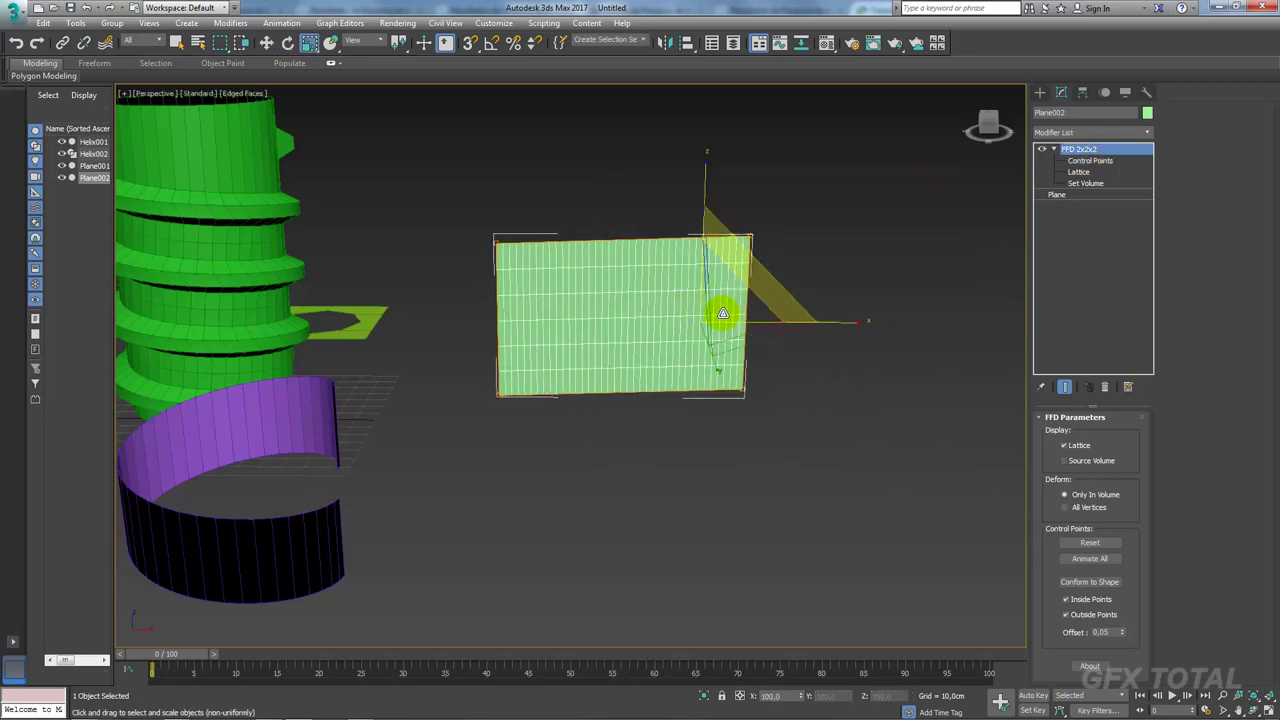
pyautogui.press('e')
pyautogui.moveTo(731, 311)
pyautogui.mouseDown()
pyautogui.moveTo(787, 331)
pyautogui.moveTo(586, 309)
pyautogui.moveTo(743, 277)
pyautogui.mouseUp()
pyautogui.hotkey('ctrl', 'z')
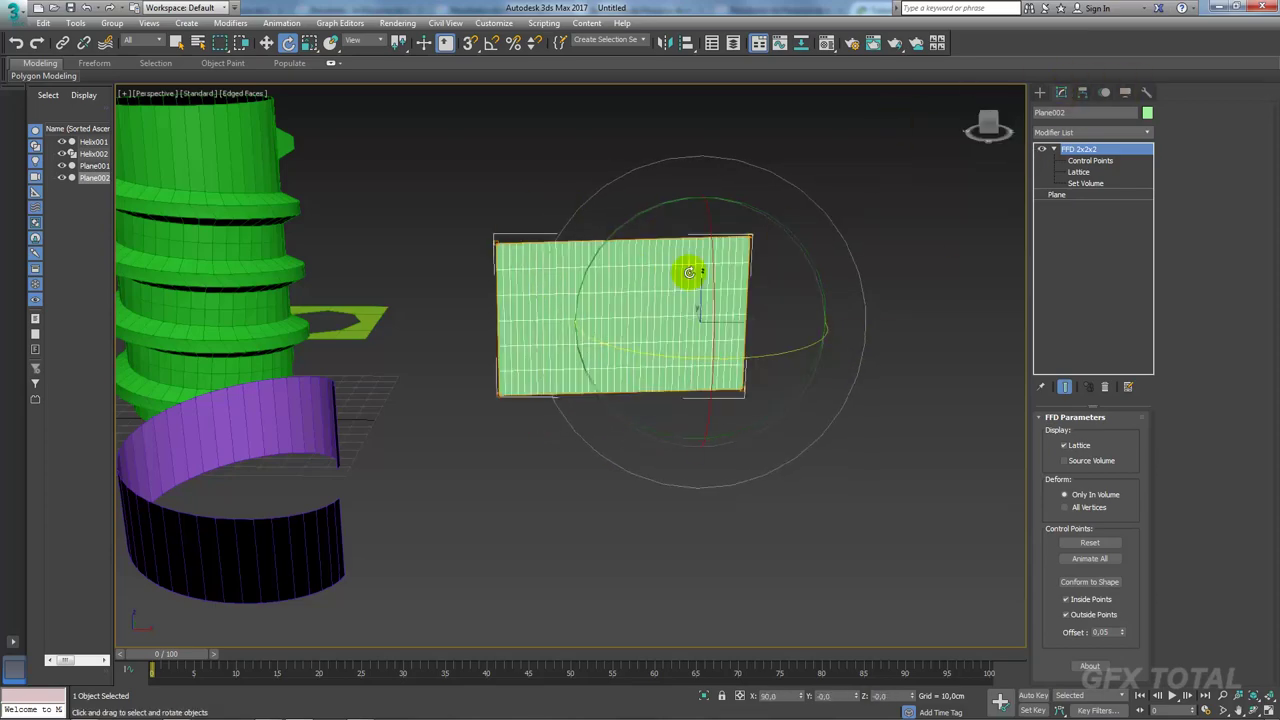
pyautogui.hotkey('ctrl', 'z')
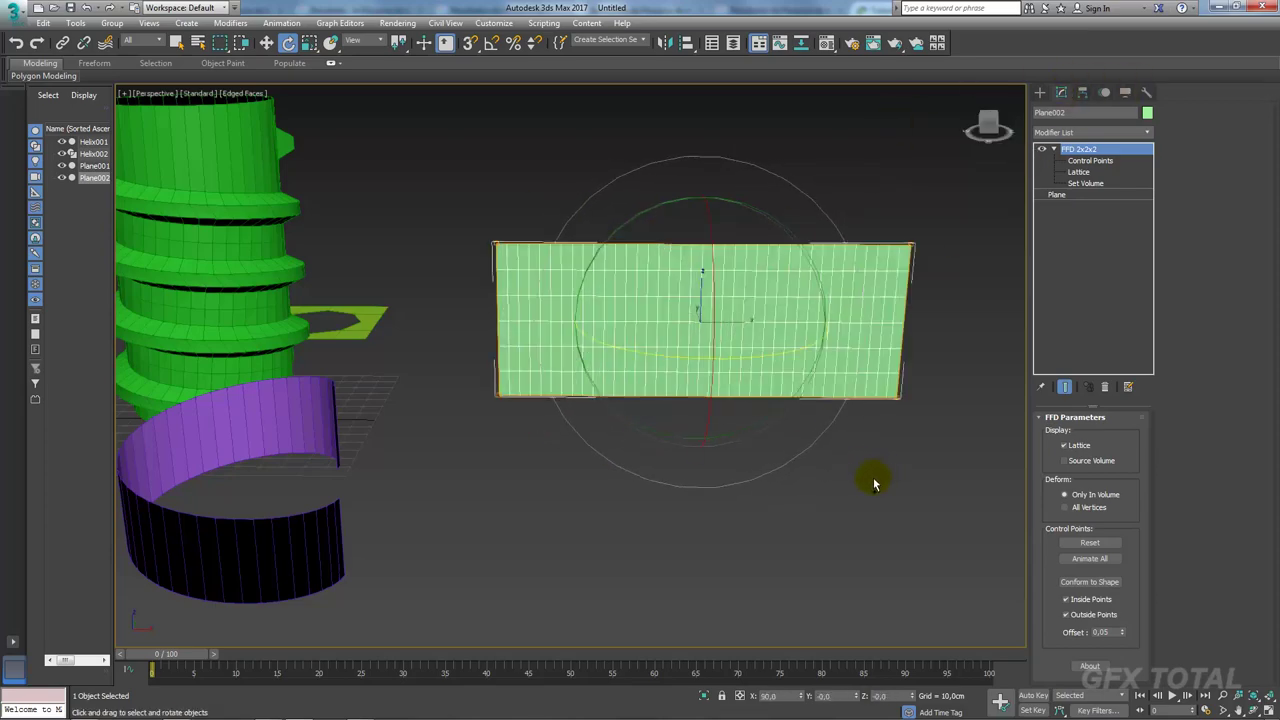
# Step: Turn on 3D snapping and open Grid and Snap Settings with Vertex snapping
pyautogui.click(1085, 161)
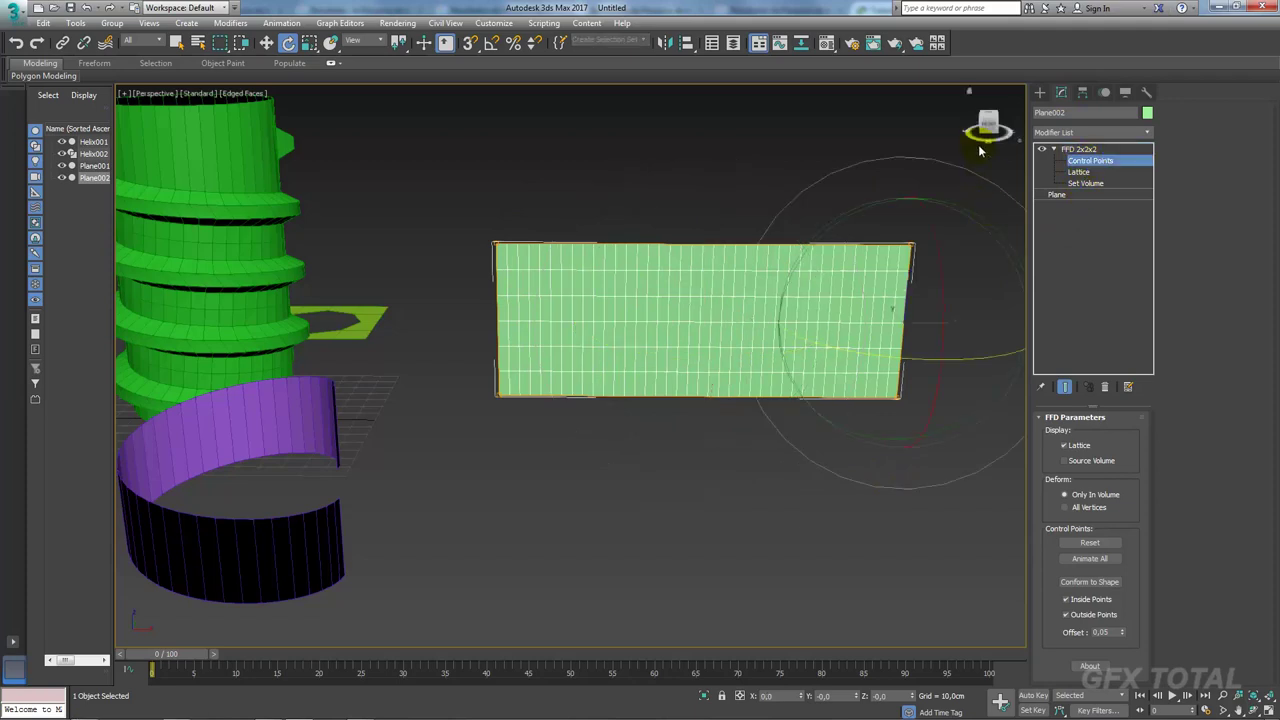
pyautogui.moveTo(880, 434); pyautogui.dragTo(907, 405)
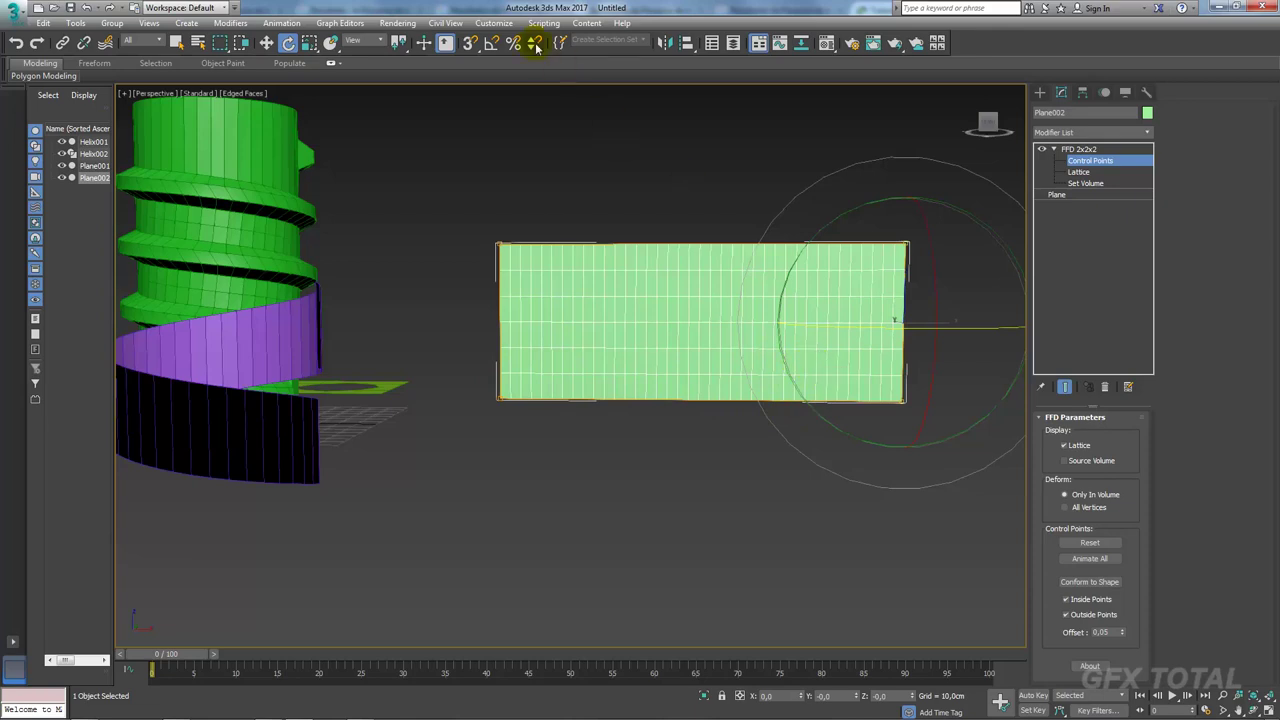
pyautogui.click(472, 45)
pyautogui.rightClick(472, 46)
# Step: Enable Axis Constraints in the Grid and Snap Settings options, then close the window
pyautogui.moveTo(489, 192); pyautogui.dragTo(500, 121)
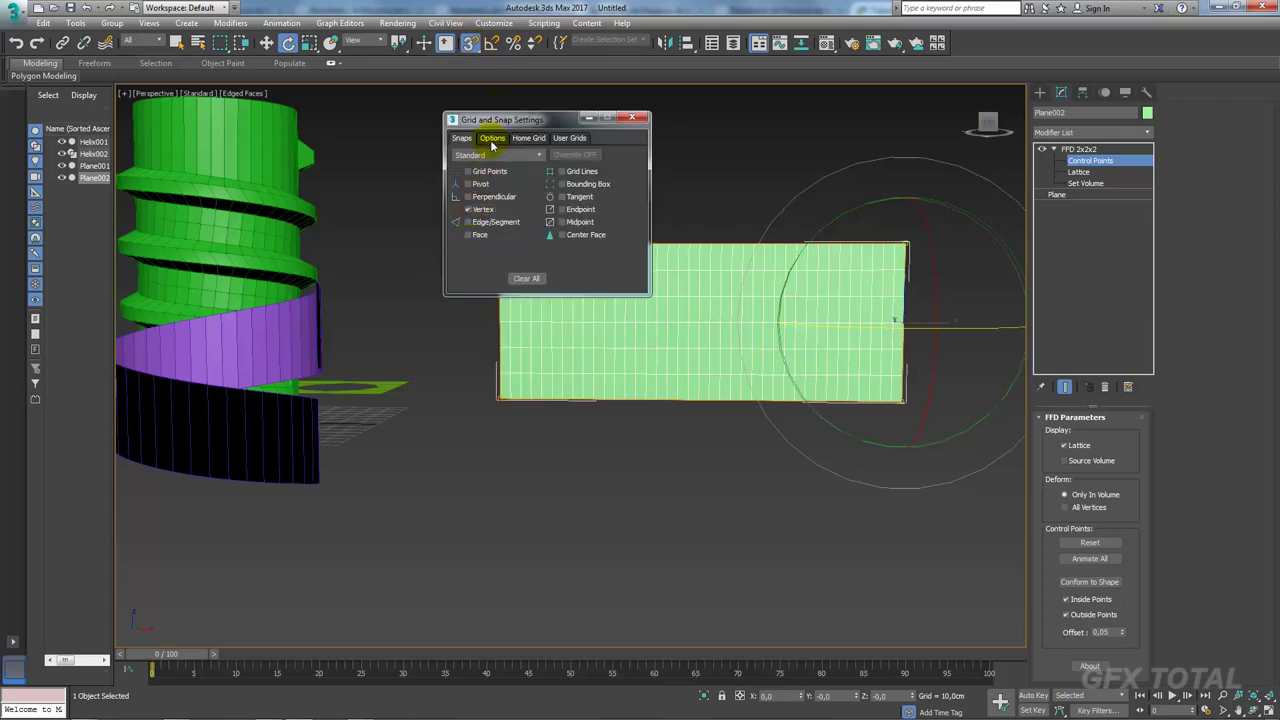
pyautogui.click(491, 139)
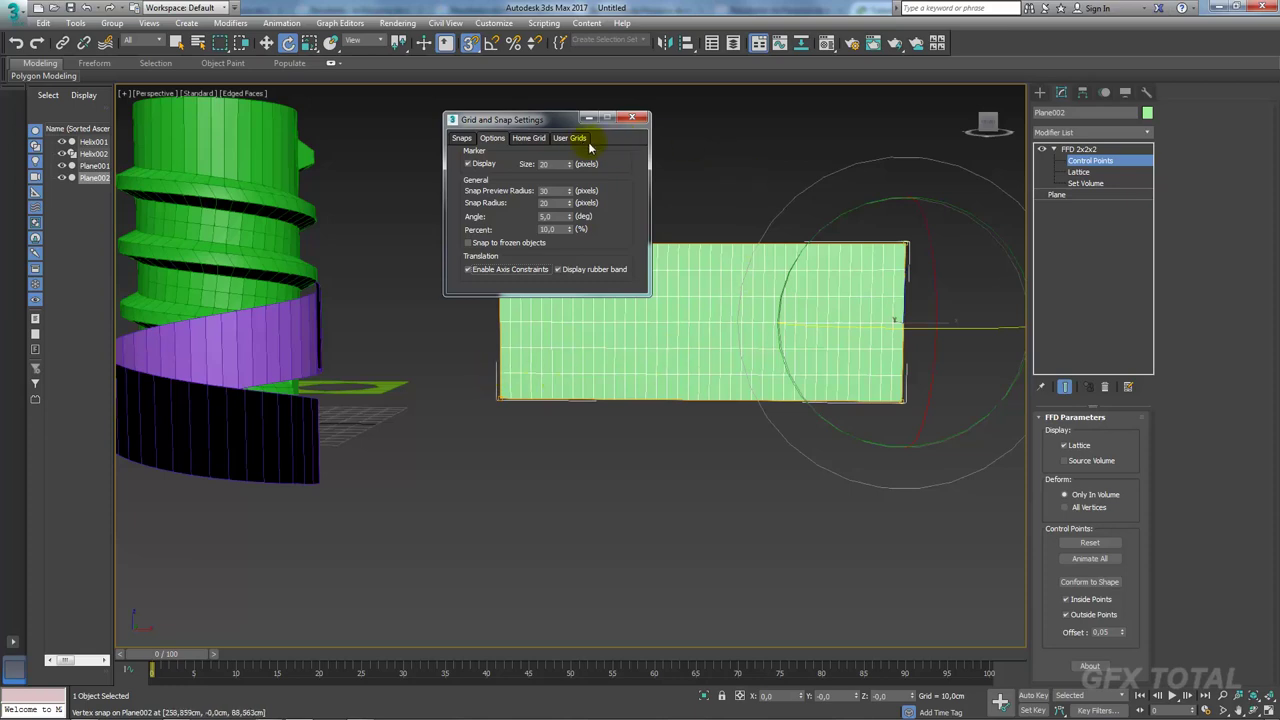
pyautogui.moveTo(471, 121); pyautogui.dragTo(364, 125)
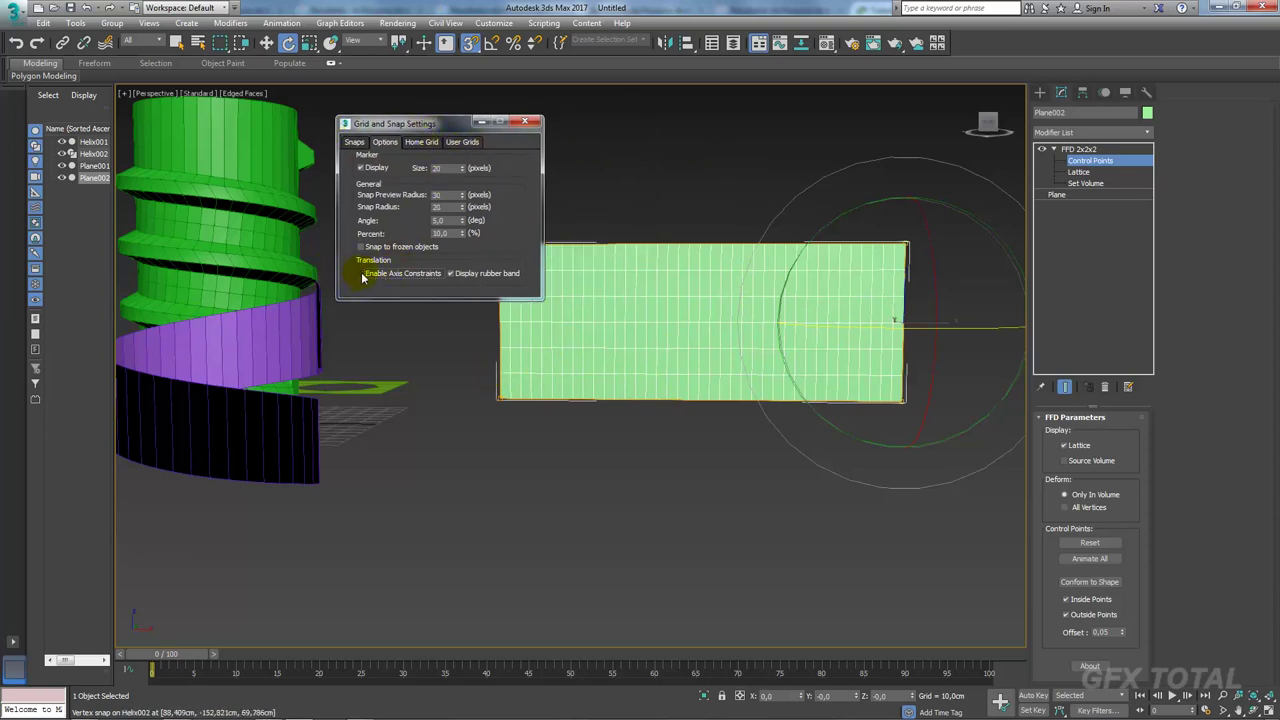
pyautogui.click(355, 141)
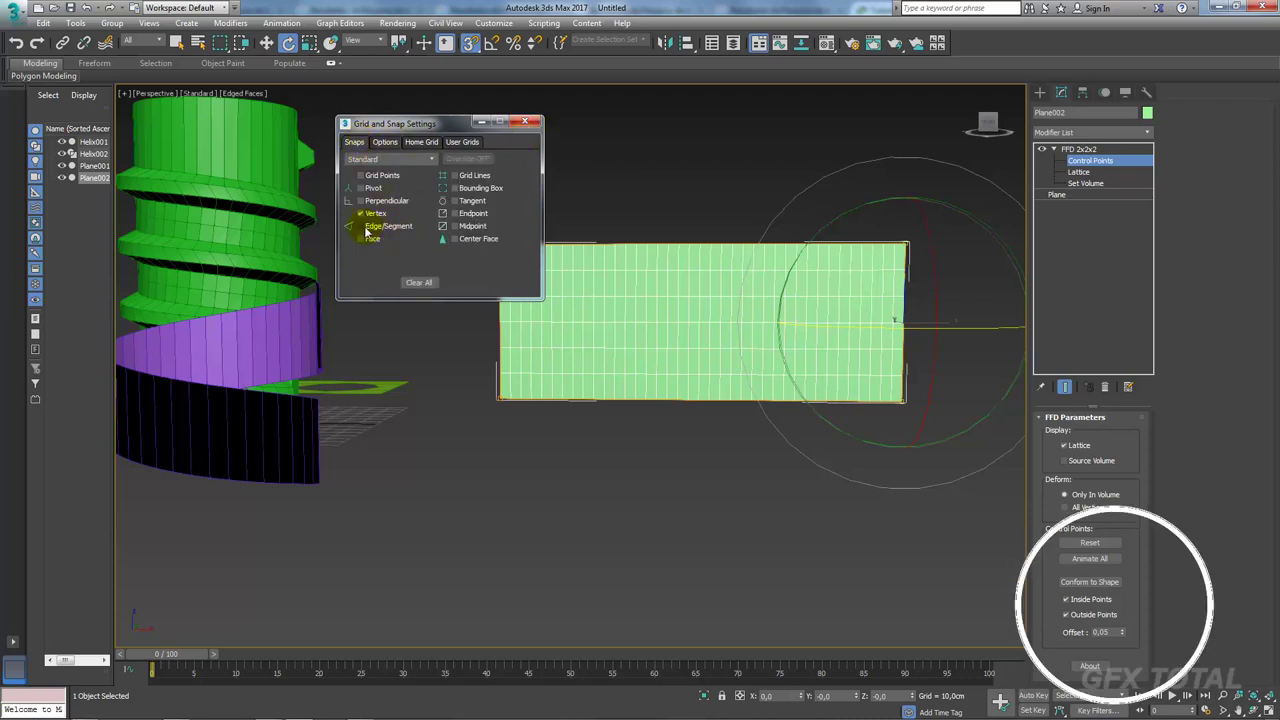
pyautogui.click(529, 124)
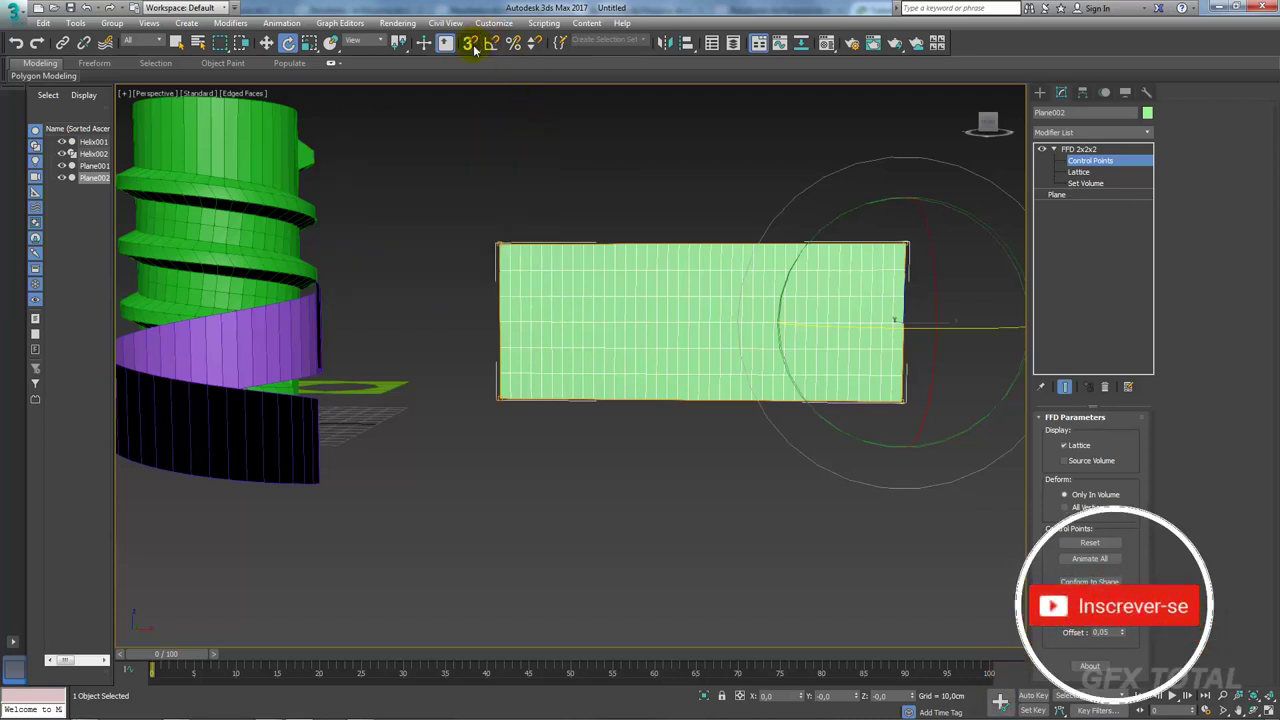
# Step: Test-snap a lattice corner with Move, then restore the plane to its full width
pyautogui.click(266, 43)
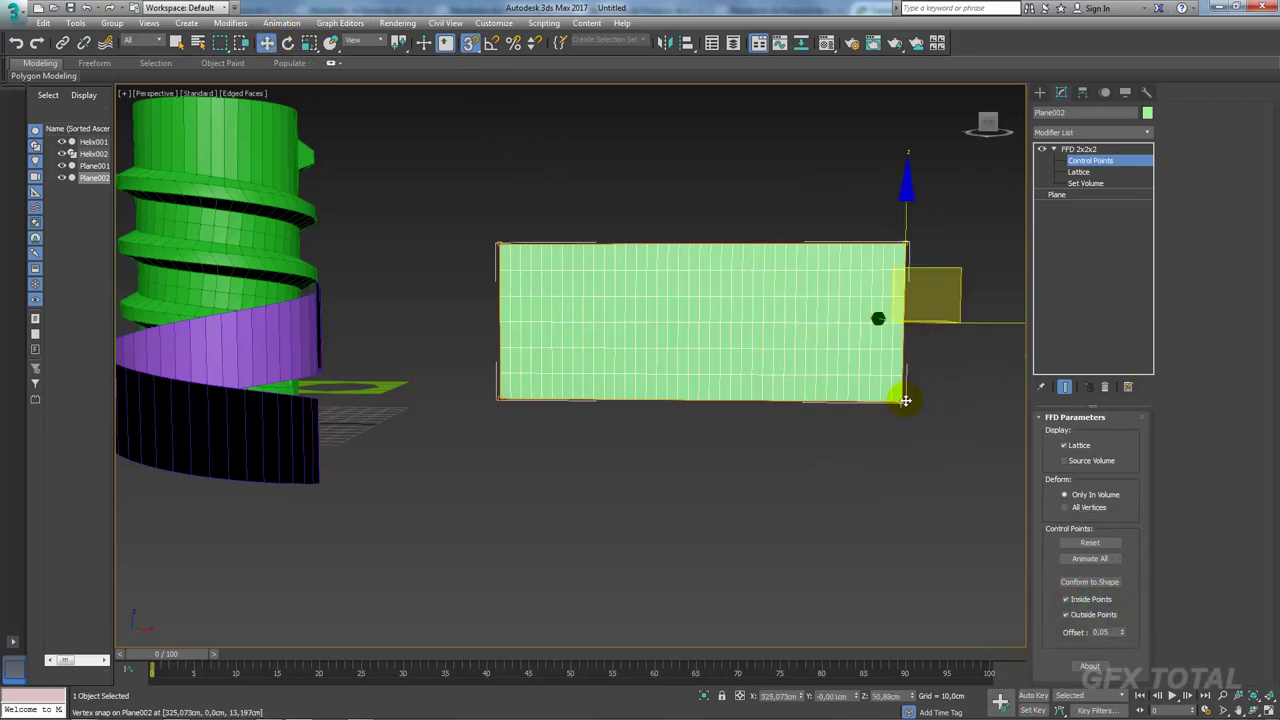
pyautogui.moveTo(901, 402)
pyautogui.mouseDown()
pyautogui.moveTo(531, 357)
pyautogui.moveTo(499, 374)
pyautogui.moveTo(640, 360)
pyautogui.moveTo(597, 357)
pyautogui.moveTo(903, 374)
pyautogui.moveTo(543, 356)
pyautogui.moveTo(663, 363)
pyautogui.moveTo(877, 317)
pyautogui.mouseUp()
pyautogui.click(728, 310)
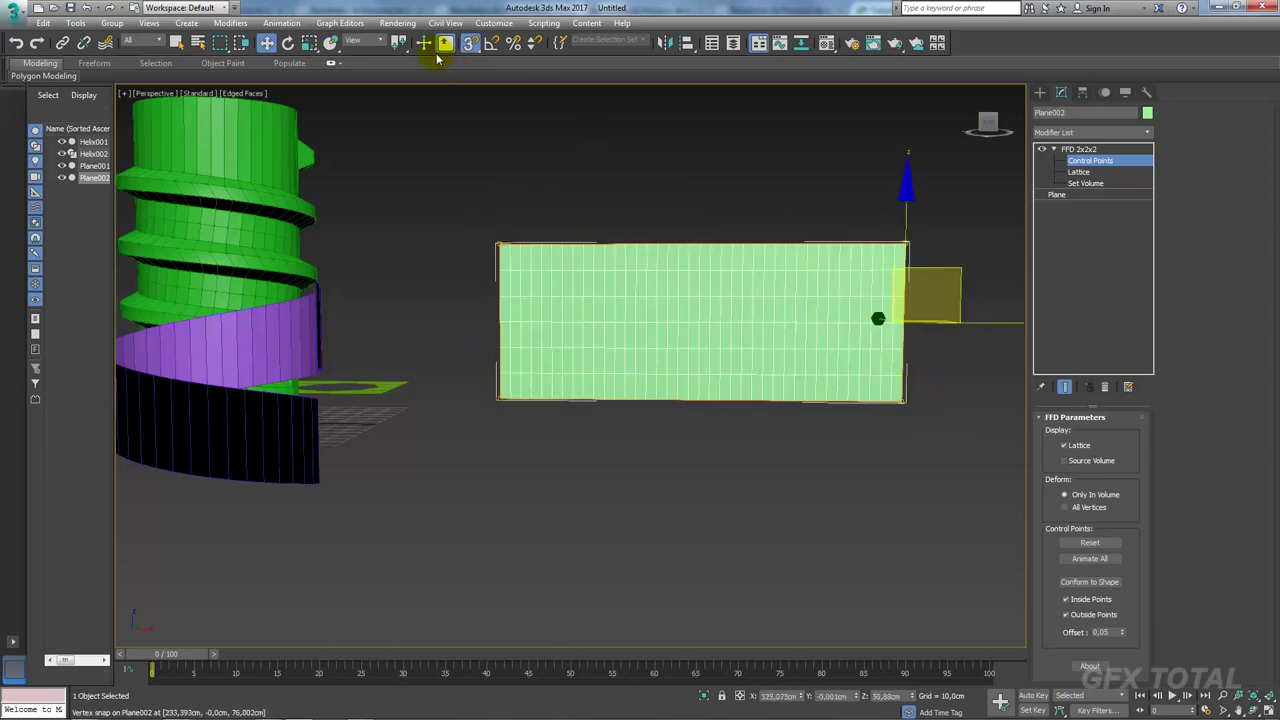
# Step: Reopen the snap settings to check the general options, then close them
pyautogui.rightClick(470, 42)
pyautogui.click(385, 141)
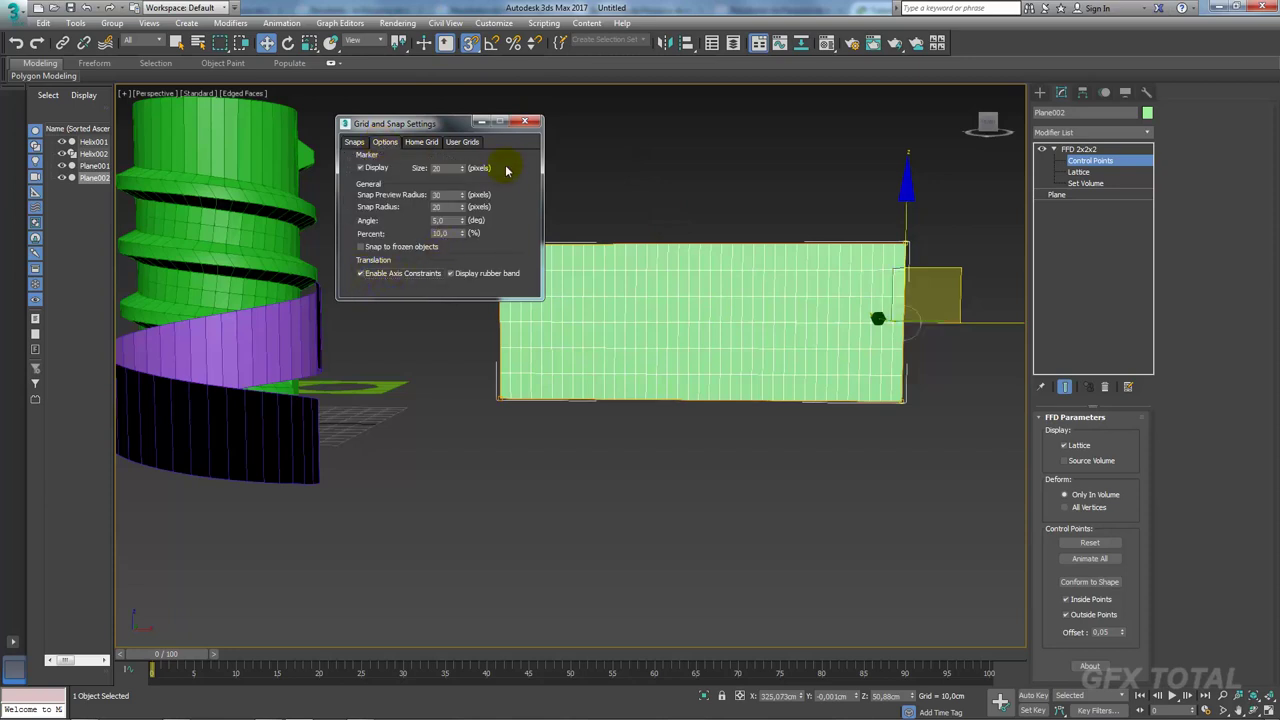
pyautogui.click(524, 121)
pyautogui.click(518, 126)
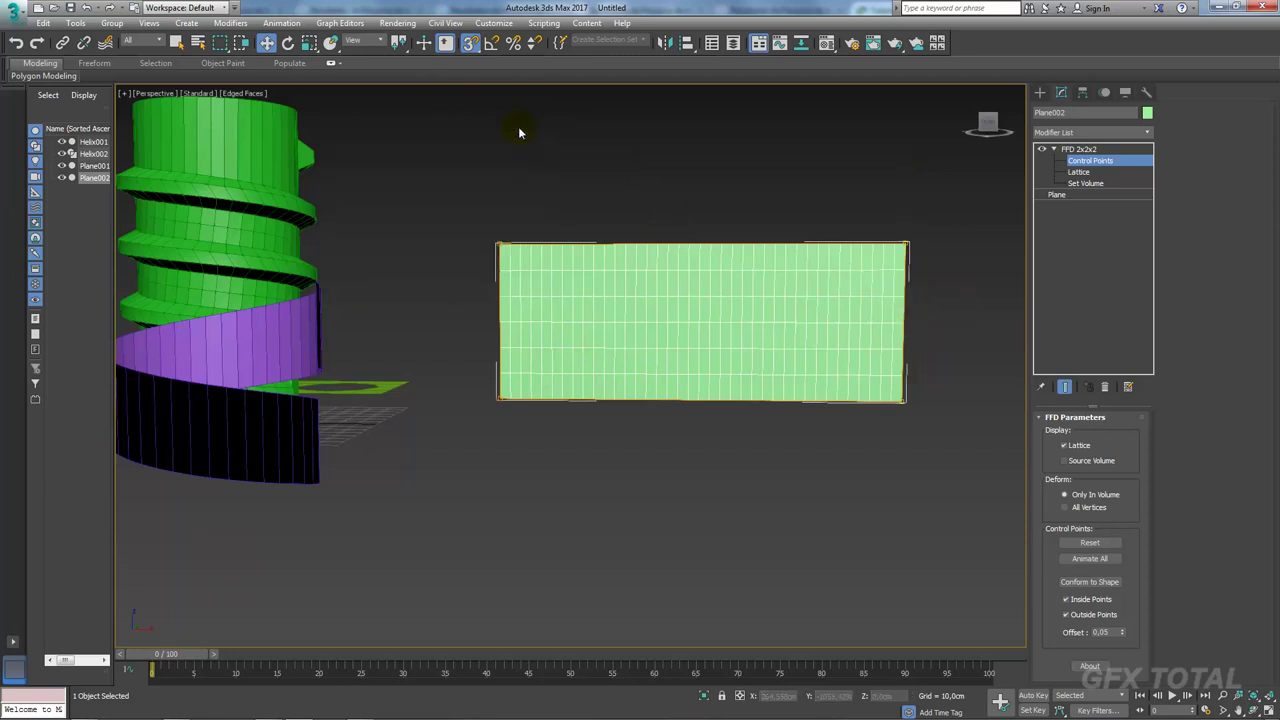
pyautogui.rightClick(470, 42)
pyautogui.click(385, 141)
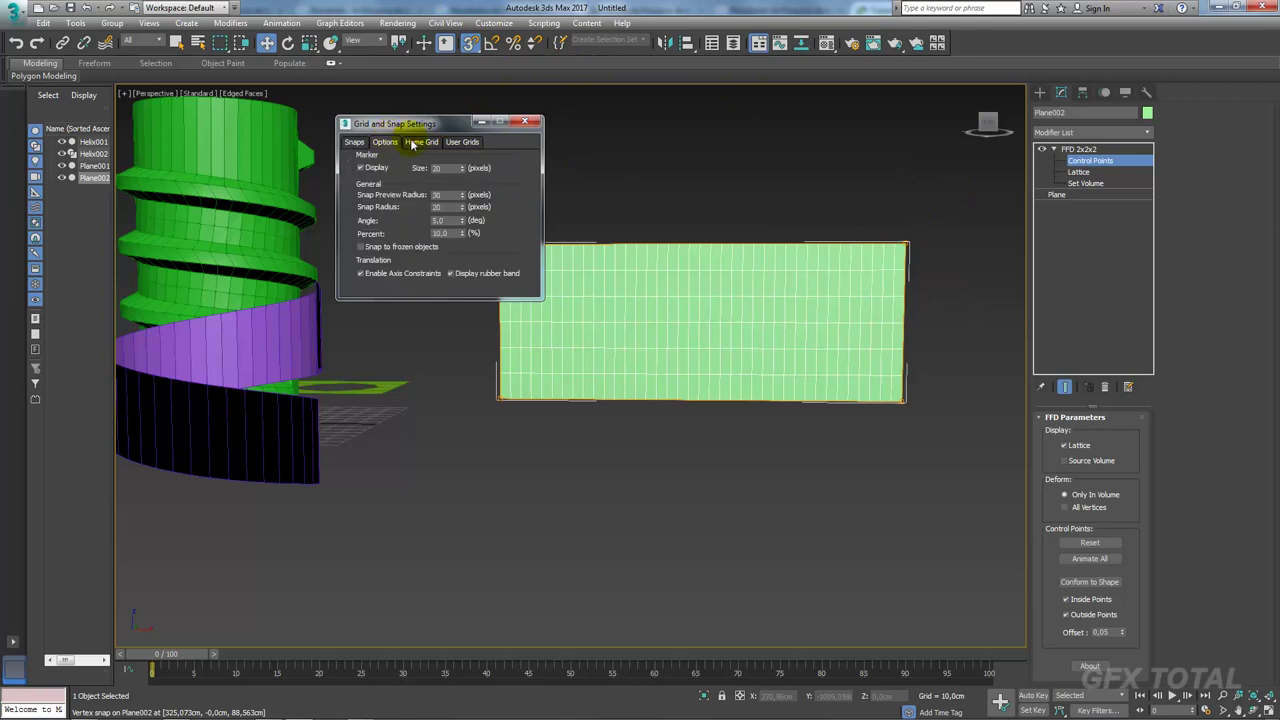
pyautogui.click(530, 123)
# Step: Select the right-side FFD lattice points and vertex-snap them to skew the plane
pyautogui.moveTo(973, 200); pyautogui.dragTo(926, 343)
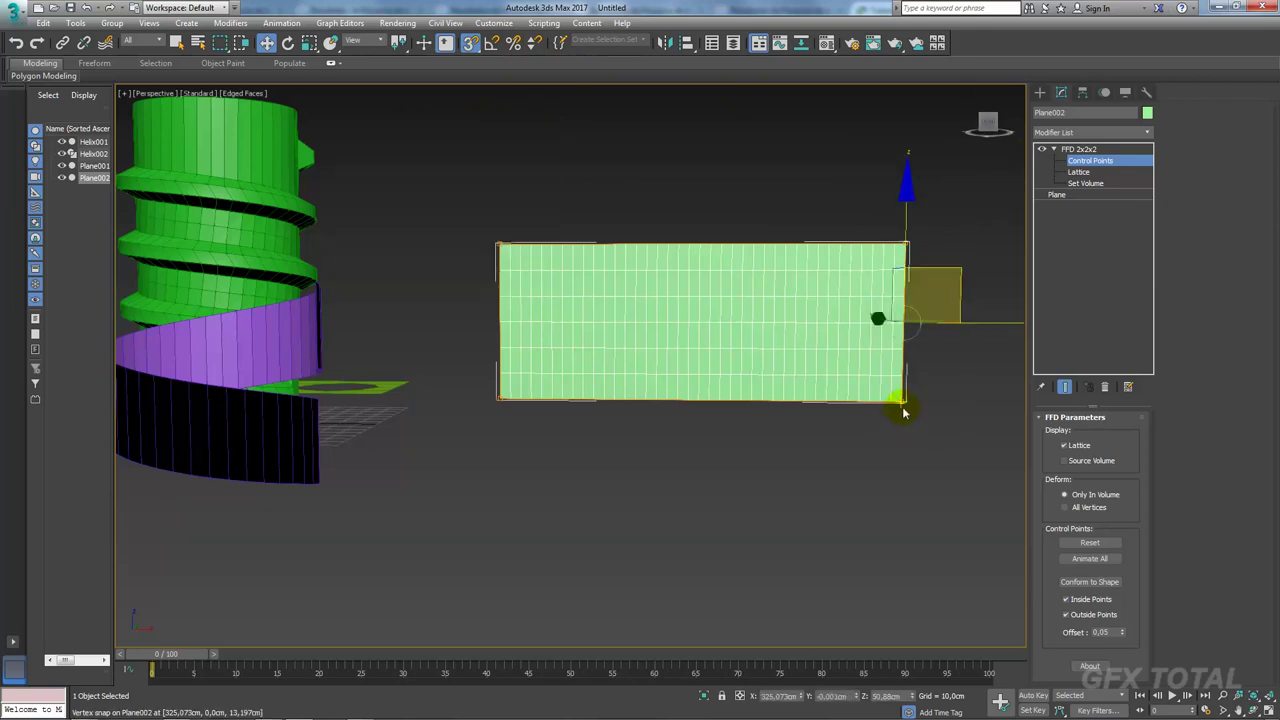
pyautogui.moveTo(906, 247)
pyautogui.mouseDown()
pyautogui.moveTo(908, 277)
pyautogui.moveTo(766, 269)
pyautogui.moveTo(569, 337)
pyautogui.moveTo(555, 272)
pyautogui.moveTo(500, 343)
pyautogui.moveTo(506, 380)
pyautogui.moveTo(502, 301)
pyautogui.mouseUp()
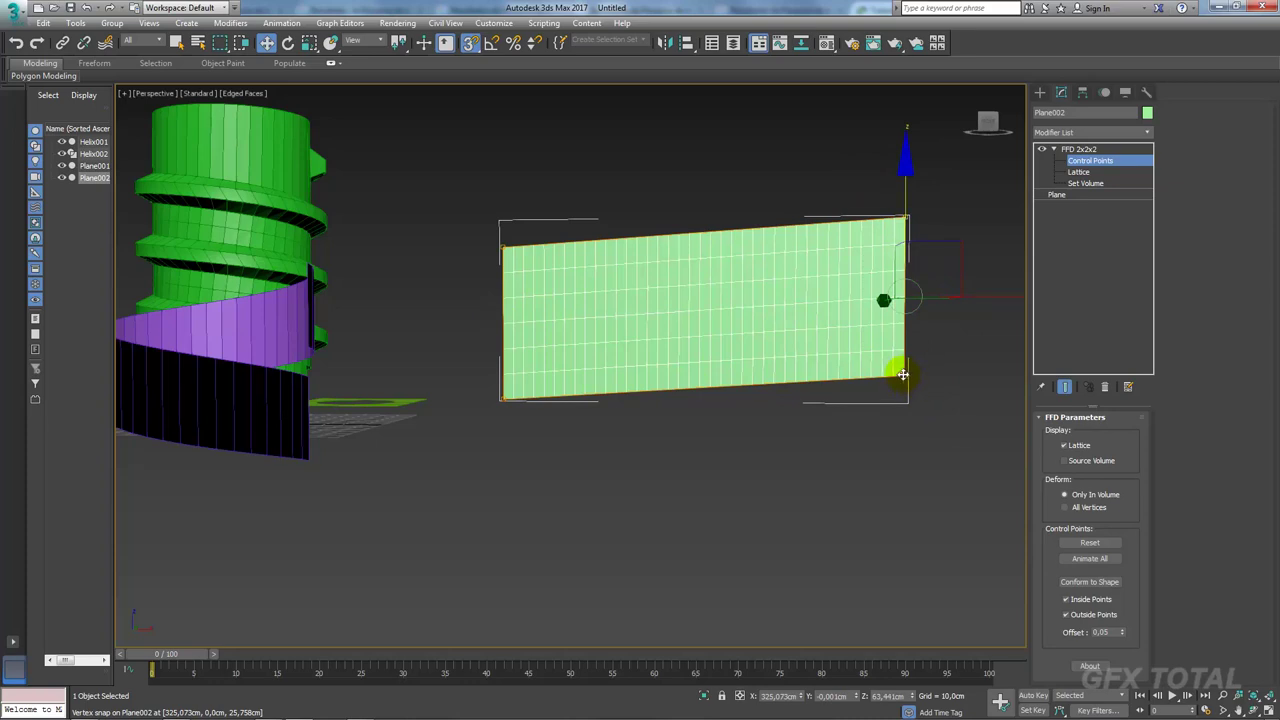
pyautogui.moveTo(903, 374)
pyautogui.mouseDown()
pyautogui.moveTo(506, 374)
pyautogui.moveTo(503, 297)
pyautogui.moveTo(508, 371)
pyautogui.mouseUp()
pyautogui.keyDown('alt'); pyautogui.moveTo(608, 371); pyautogui.dragTo(640, 400, button='middle'); pyautogui.keyUp('alt')
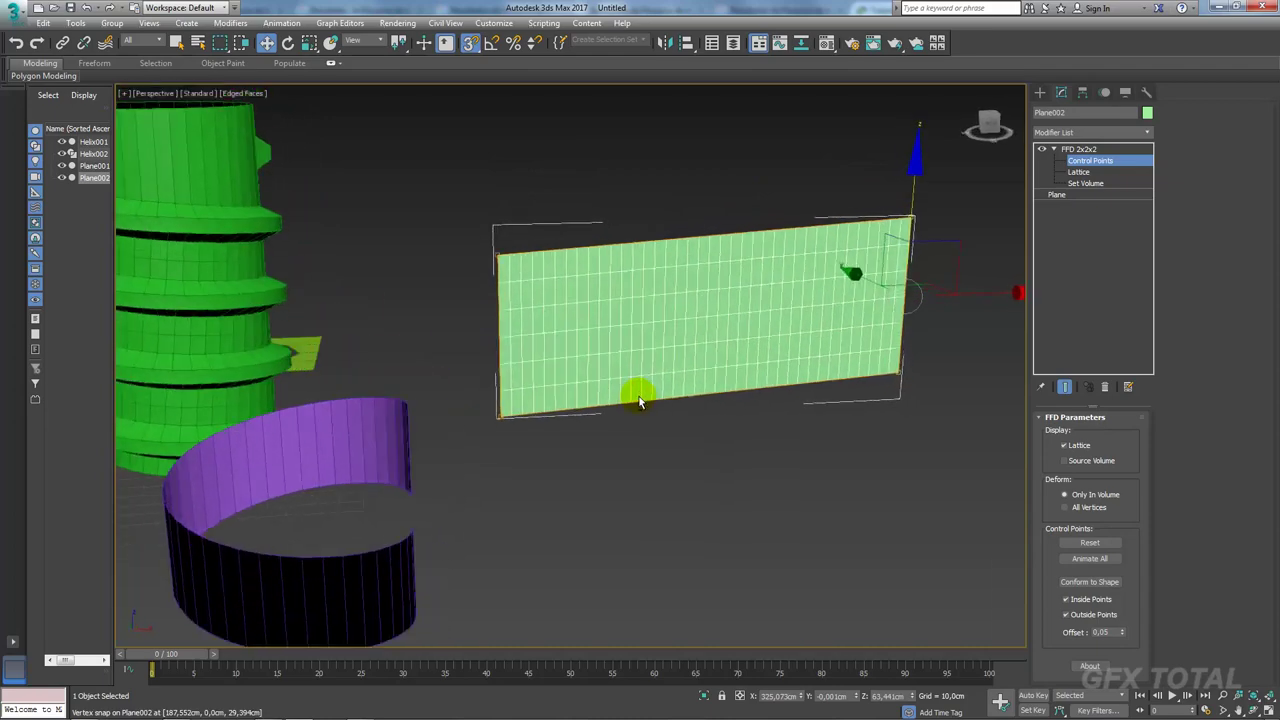
pyautogui.click(1080, 148)
pyautogui.keyDown('alt'); pyautogui.moveTo(966, 218); pyautogui.dragTo(984, 218, button='middle'); pyautogui.keyUp('alt')
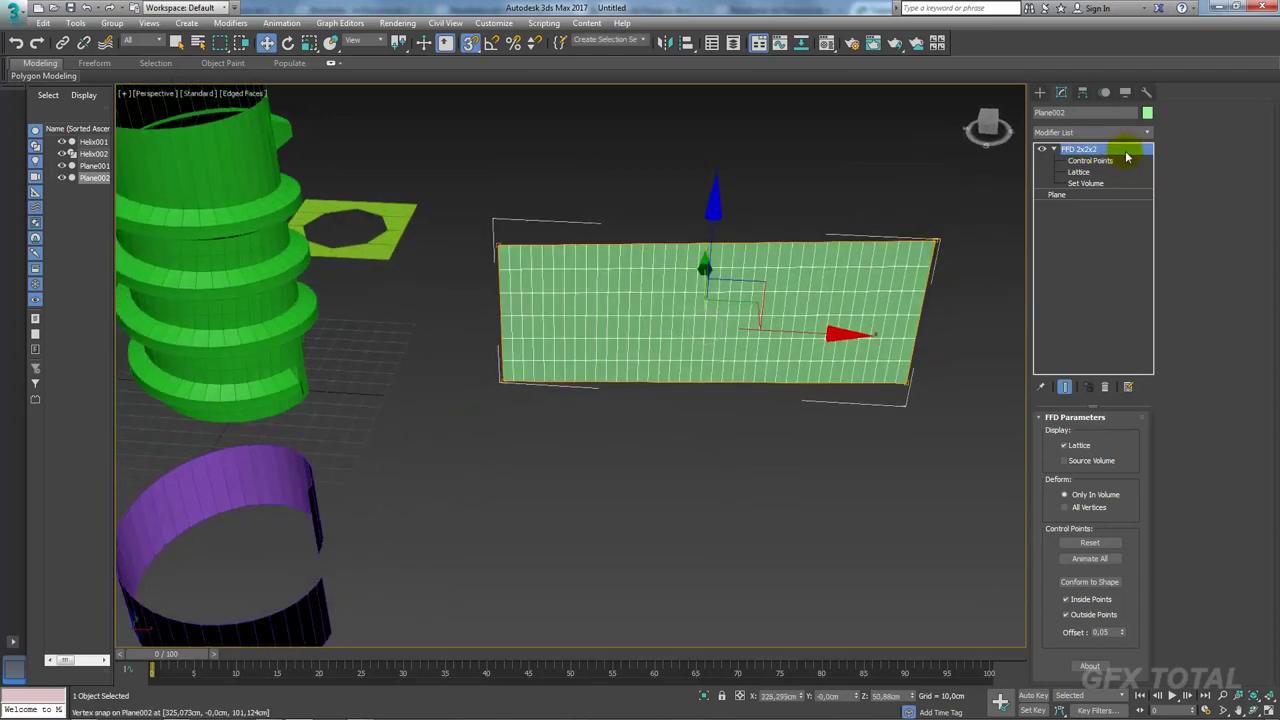
# Step: Add a Bend modifier to the plane with a 360° angle
pyautogui.click(1152, 134)
pyautogui.moveTo(1151, 157); pyautogui.dragTo(1151, 223)
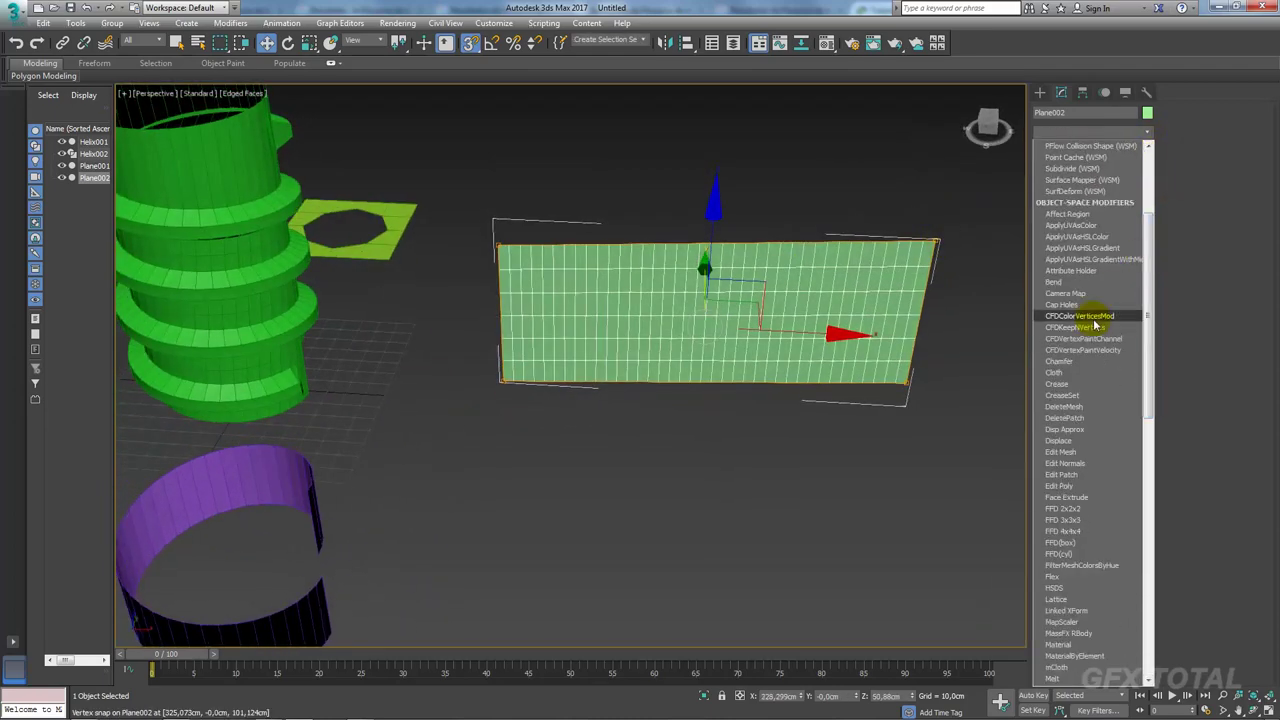
pyautogui.click(1063, 281)
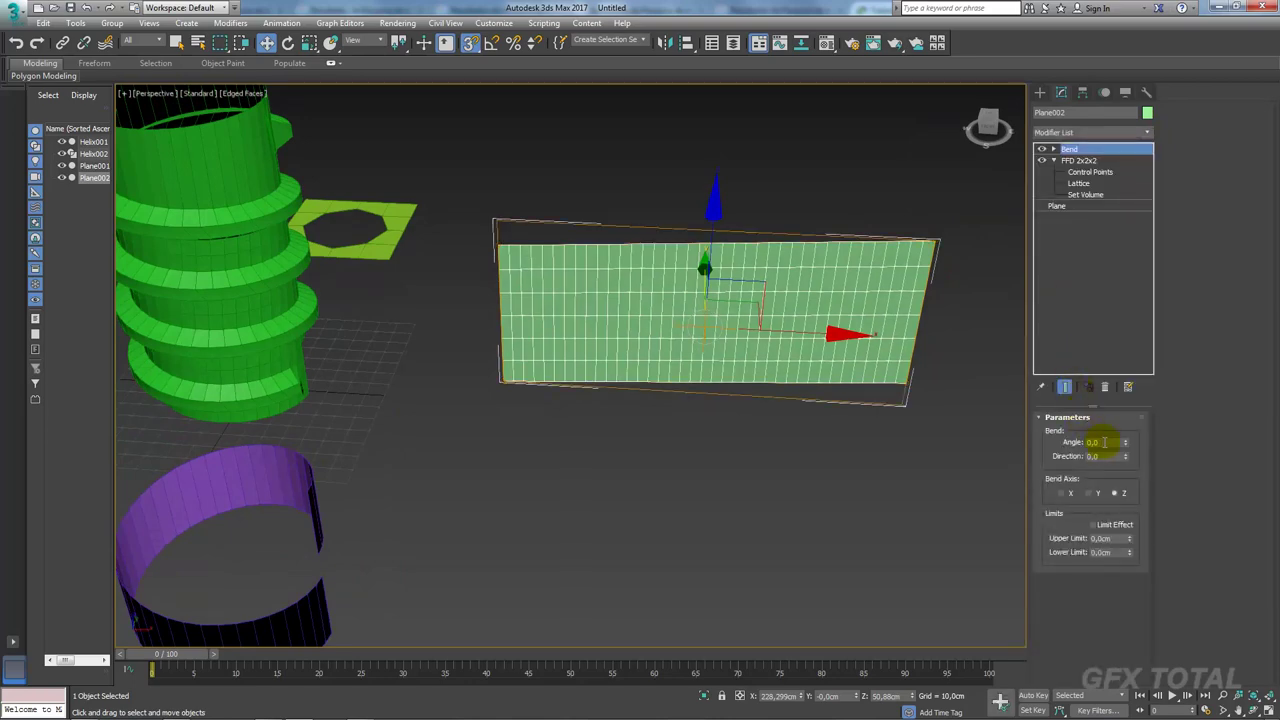
pyautogui.write('0')
pyautogui.press('Return')
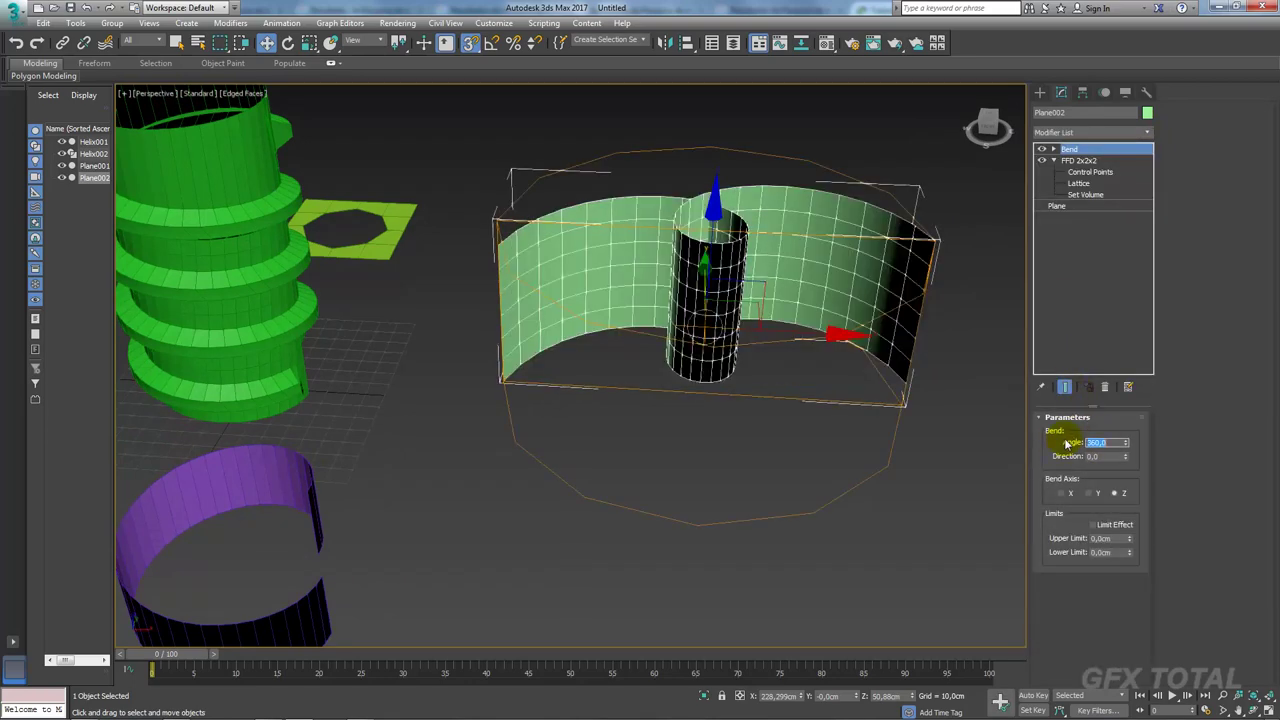
# Step: Switch the bend axis to X so the plane rolls into a cylinder
pyautogui.keyDown('alt'); pyautogui.moveTo(757, 366); pyautogui.dragTo(1078, 487, button='middle'); pyautogui.keyUp('alt')
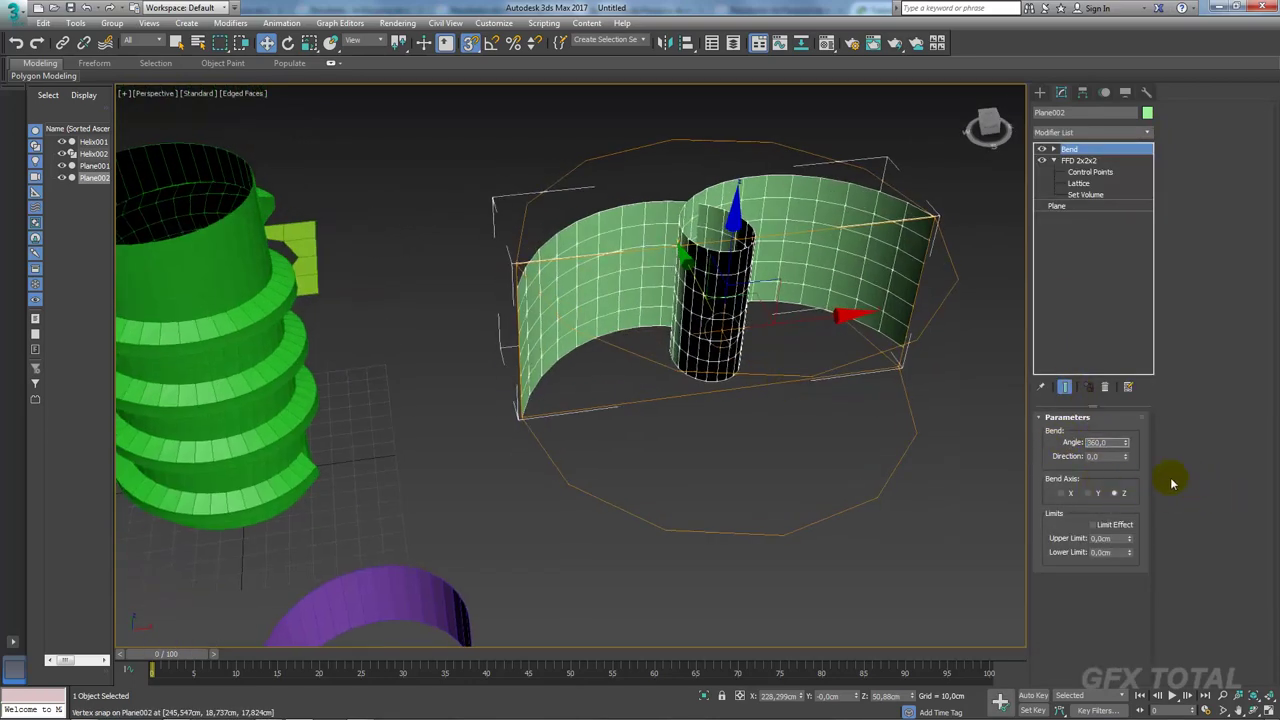
pyautogui.click(1064, 493)
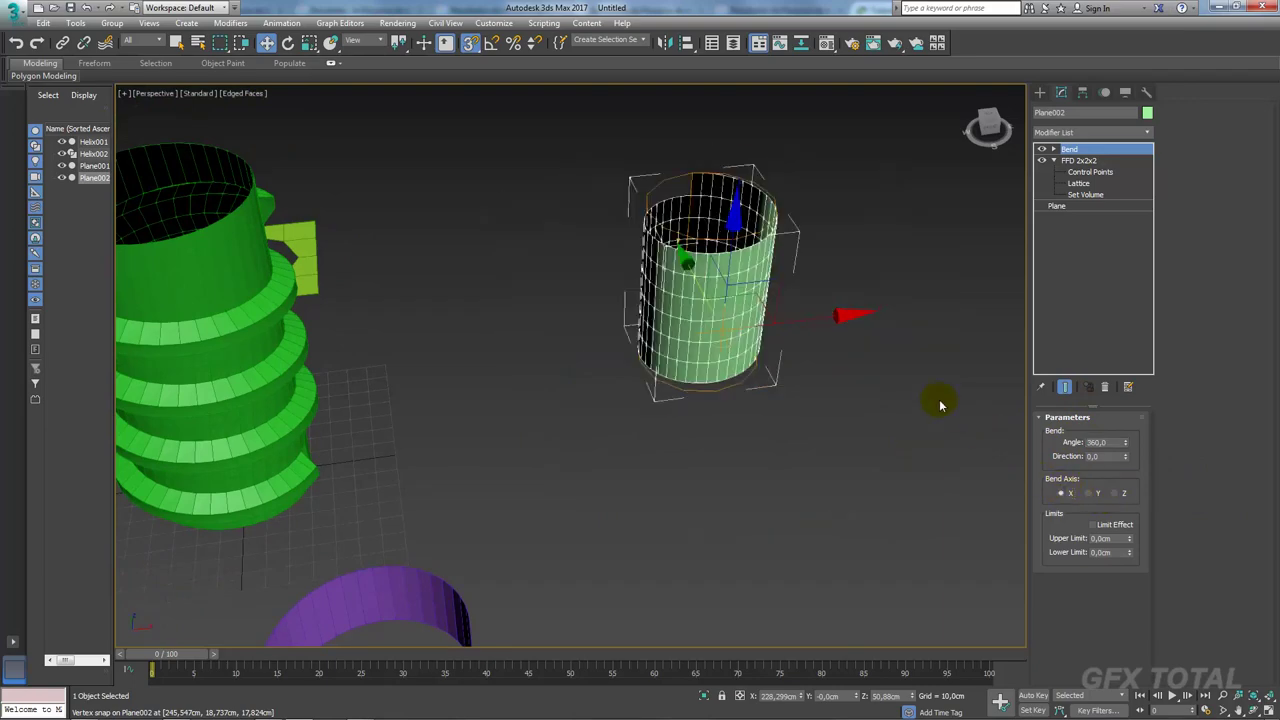
pyautogui.moveTo(940, 405)
pyautogui.keyDown('alt'); pyautogui.mouseDown(button='middle')
pyautogui.moveTo(837, 420)
pyautogui.moveTo(662, 383)
pyautogui.mouseUp(button='middle'); pyautogui.keyUp('alt')
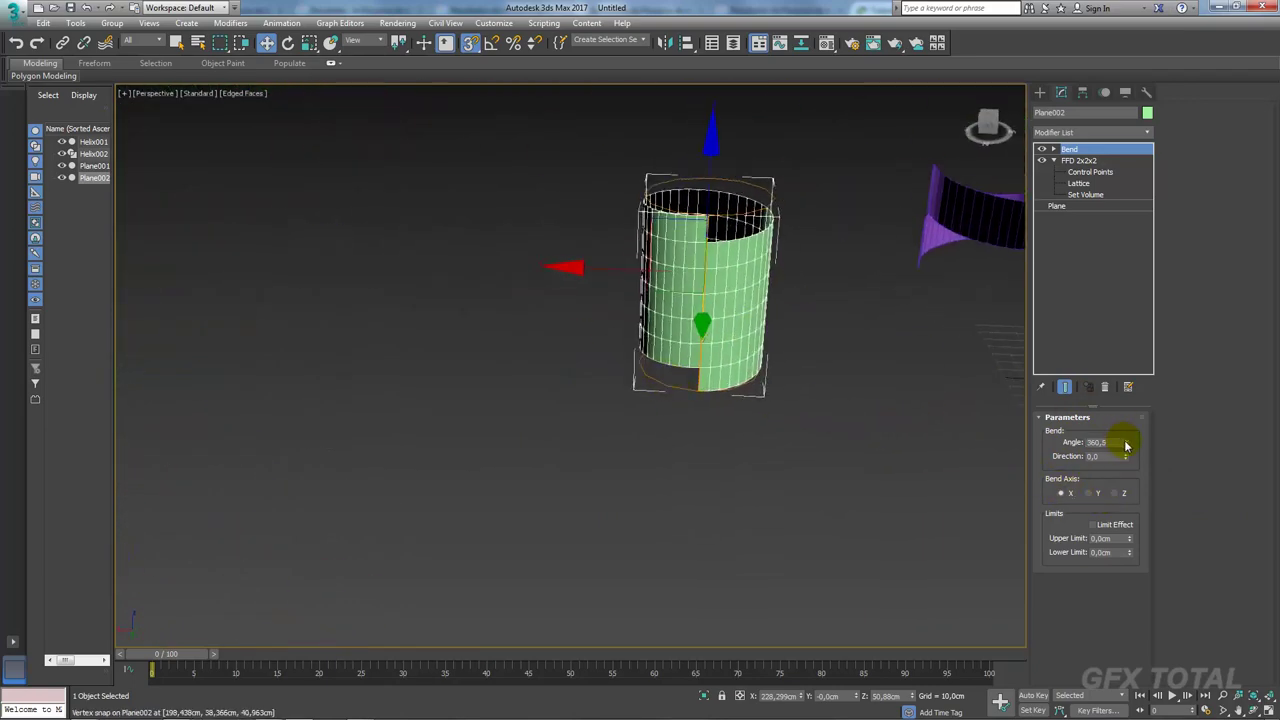
pyautogui.moveTo(1126, 446)
pyautogui.mouseDown()
pyautogui.moveTo(1119, 644)
pyautogui.moveTo(1051, 343)
pyautogui.moveTo(1109, 29)
pyautogui.moveTo(1050, 390)
pyautogui.mouseUp()
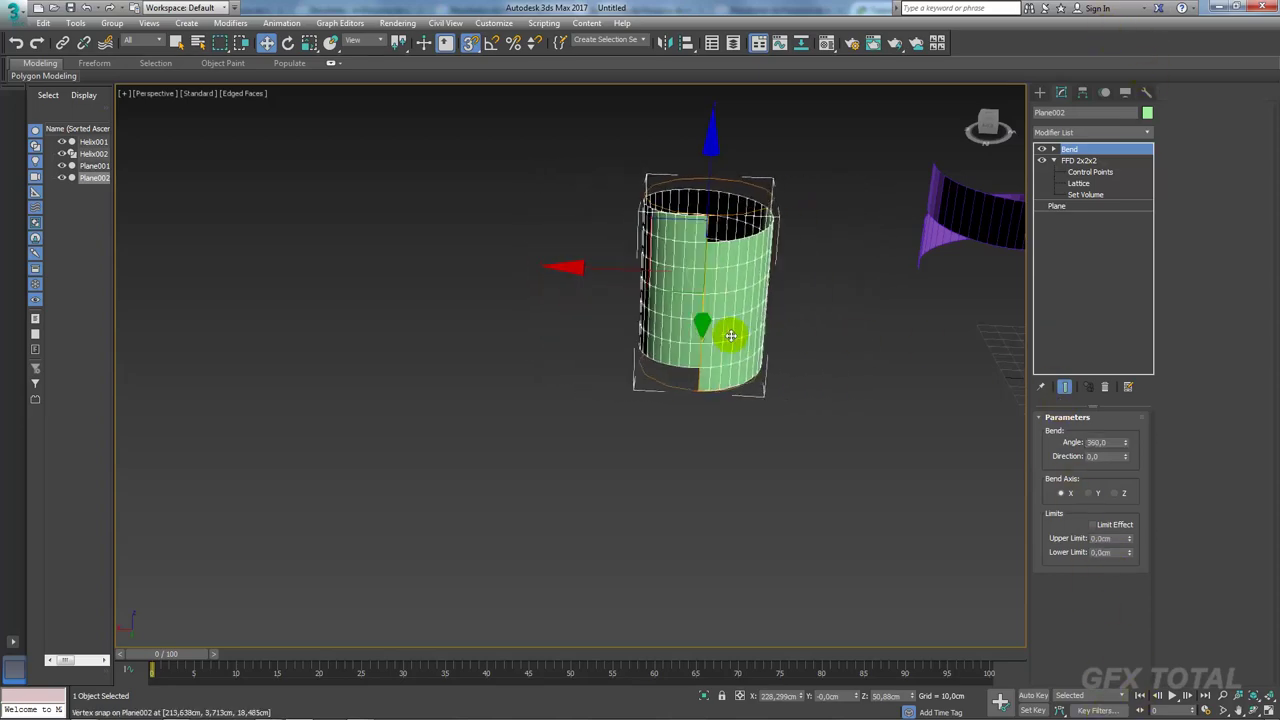
pyautogui.moveTo(731, 335)
pyautogui.keyDown('alt'); pyautogui.mouseDown(button='middle')
pyautogui.moveTo(677, 349)
pyautogui.moveTo(589, 343)
pyautogui.moveTo(749, 360)
pyautogui.mouseUp(button='middle'); pyautogui.keyUp('alt')
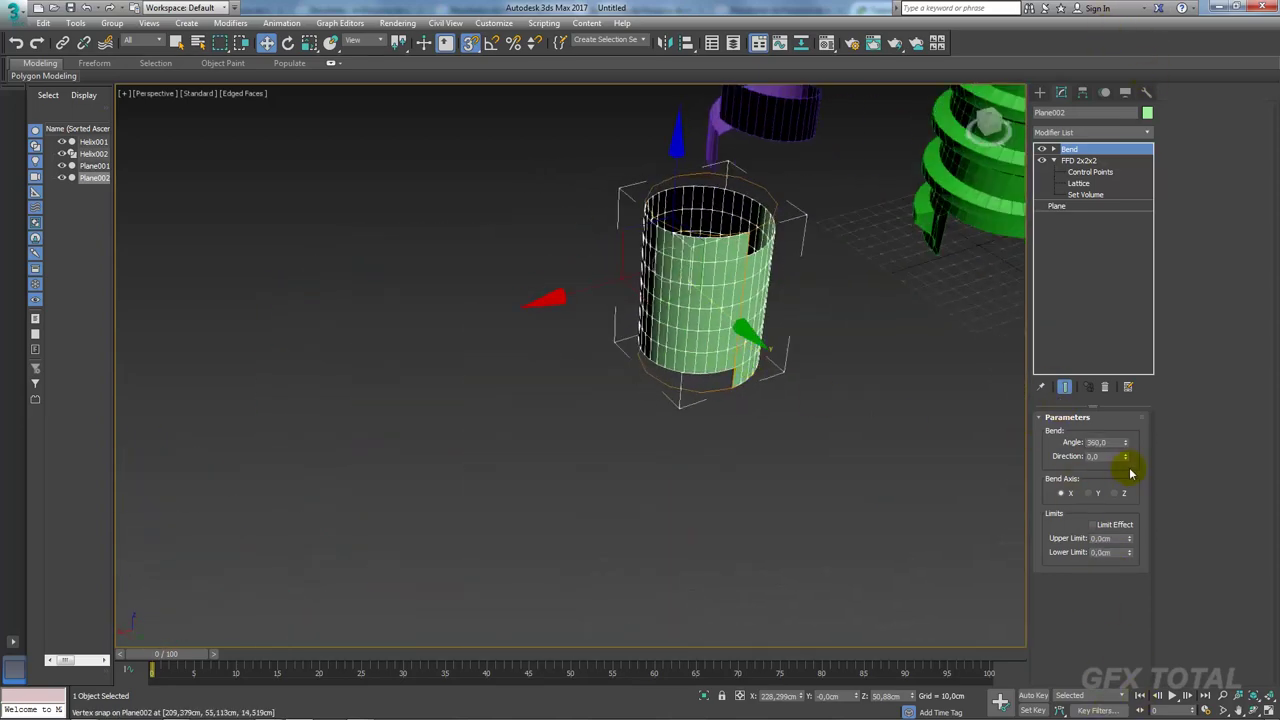
pyautogui.scroll(2, 731, 364)
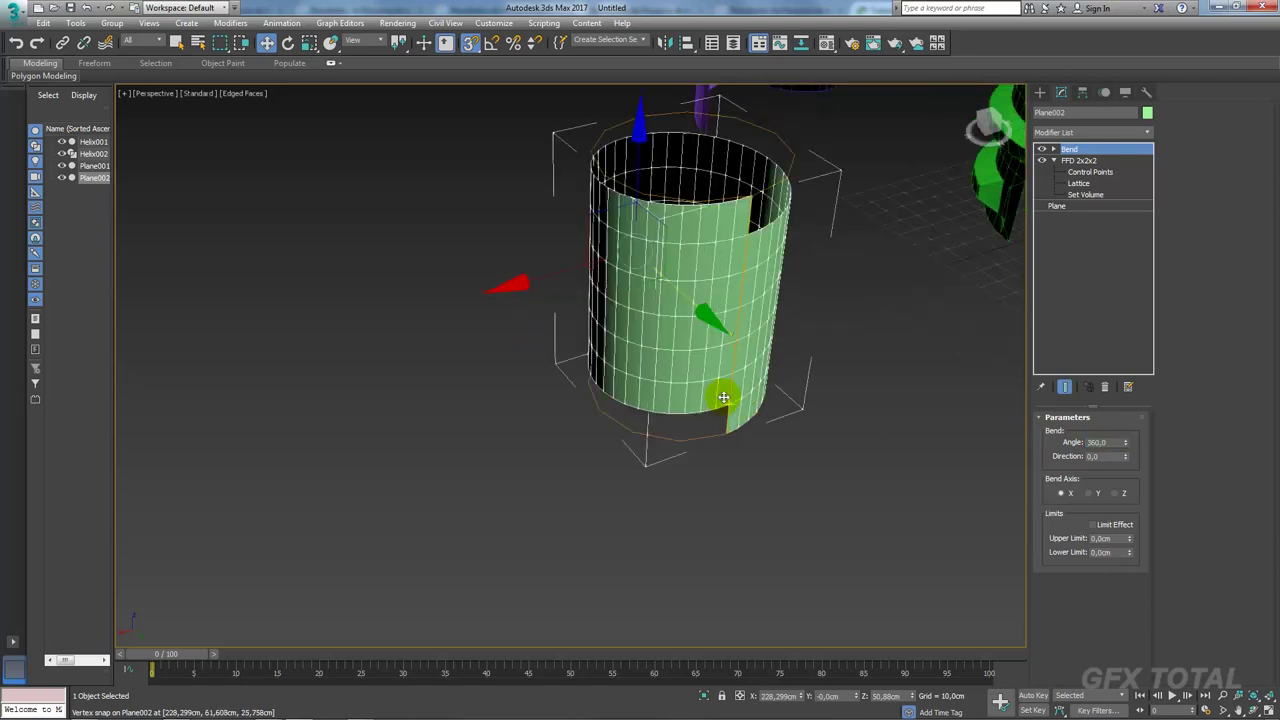
pyautogui.scroll(3, 803, 410)
pyautogui.moveTo(734, 363); pyautogui.dragTo(723, 394, button='middle')
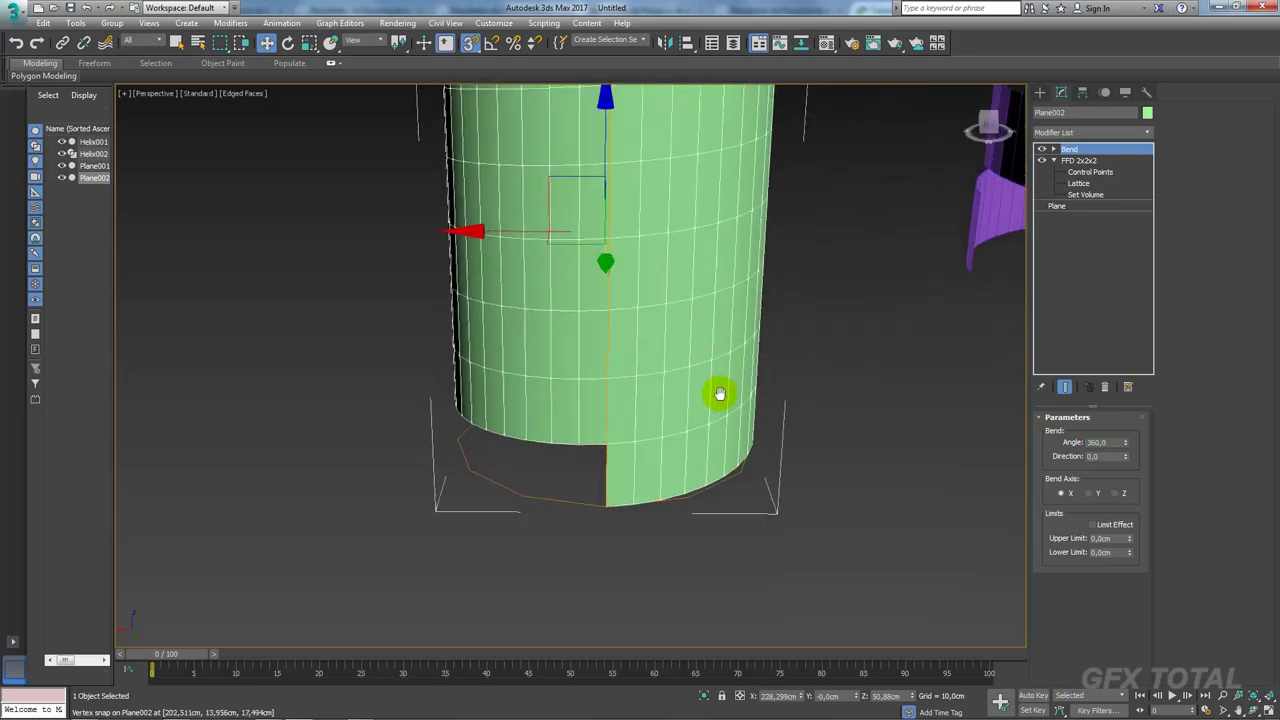
pyautogui.rightClick(608, 219)
# Step: Convert the bent cylinder to an Editable Poly and enter Vertex level
pyautogui.click(792, 368)
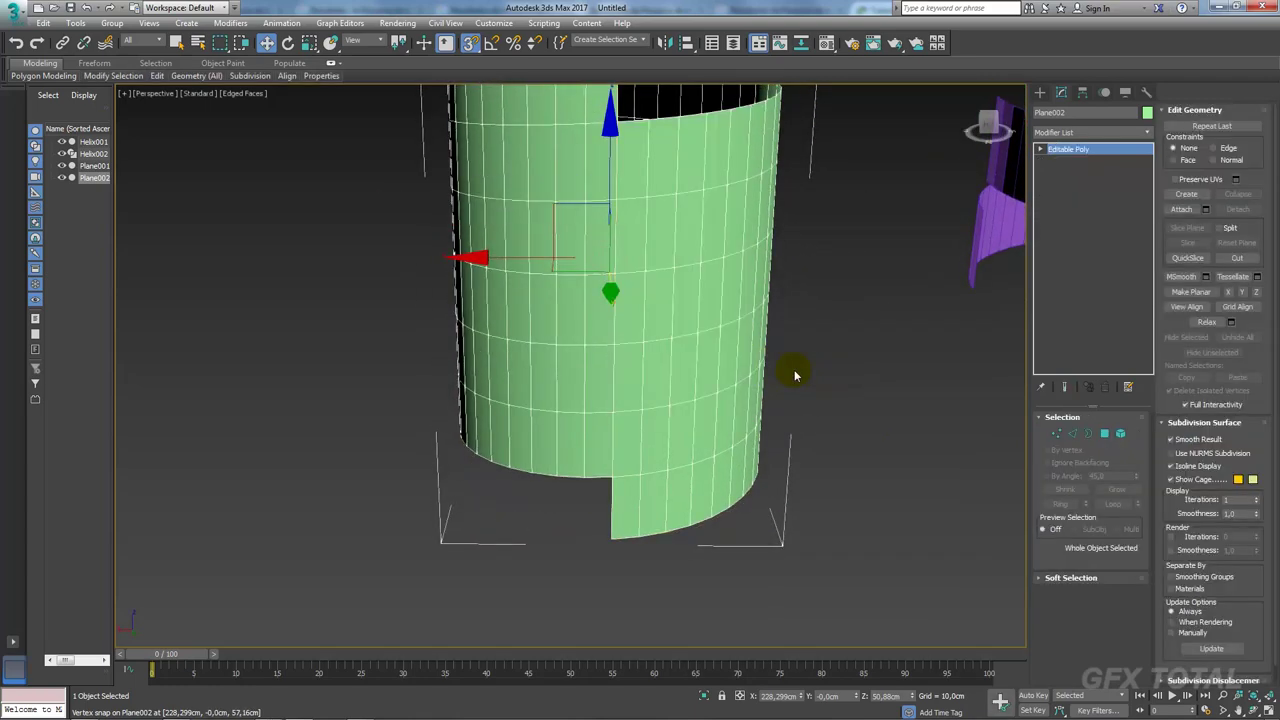
pyautogui.click(1056, 433)
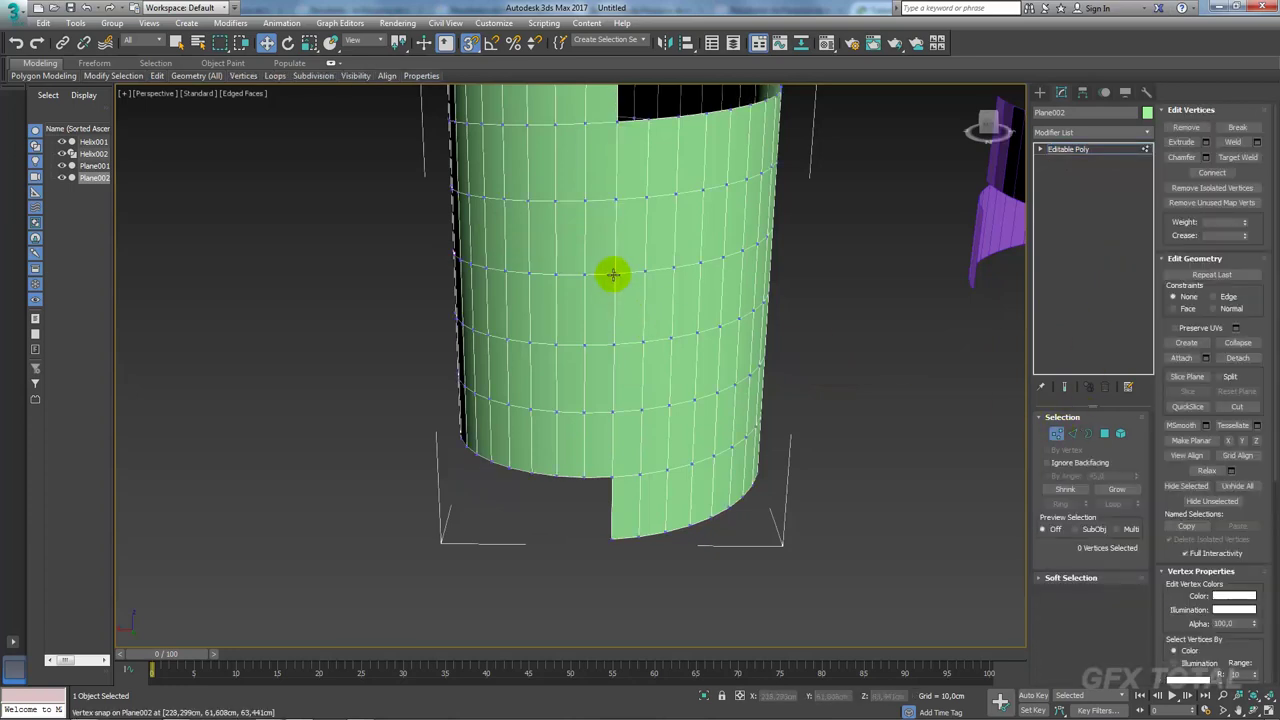
pyautogui.click(612, 276)
pyautogui.moveTo(612, 245)
pyautogui.mouseDown()
pyautogui.moveTo(583, 220)
pyautogui.moveTo(651, 260)
pyautogui.mouseUp()
pyautogui.scroll(-3, 651, 260)
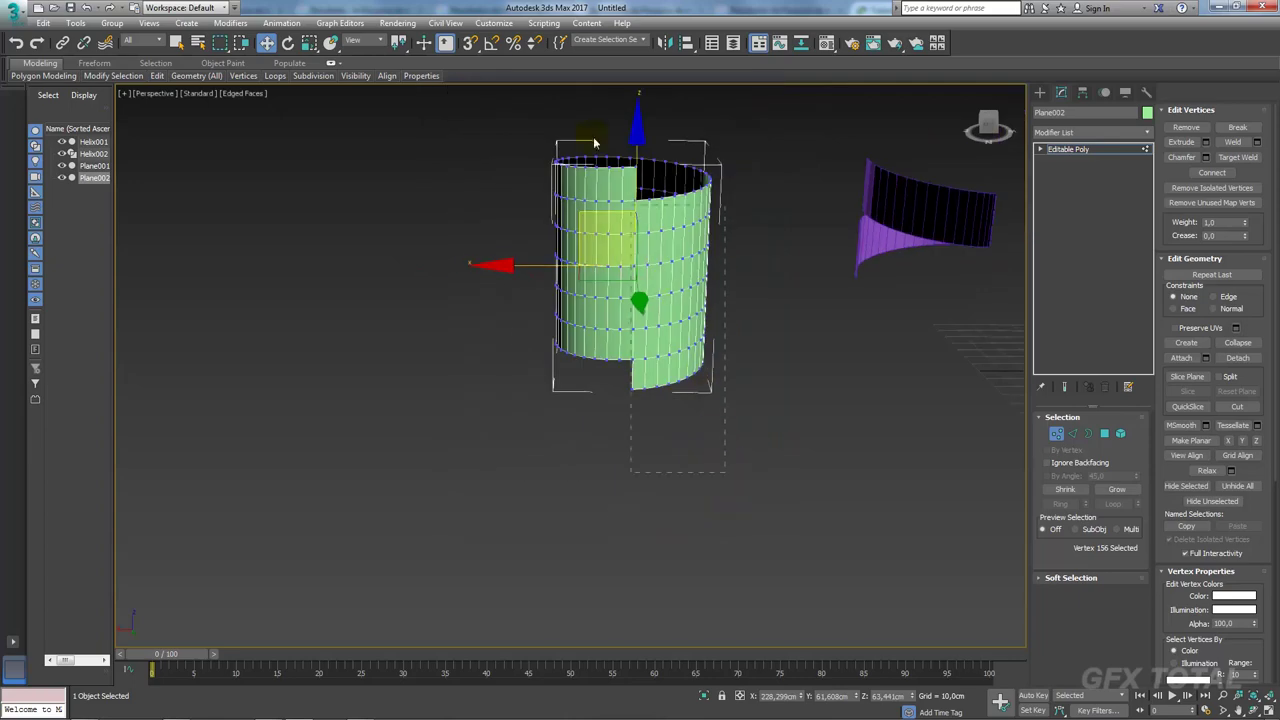
# Step: Select all vertices and weld the seam, leaving 267 vertices
pyautogui.hotkey('ctrl', 'a')
pyautogui.click(1230, 145)
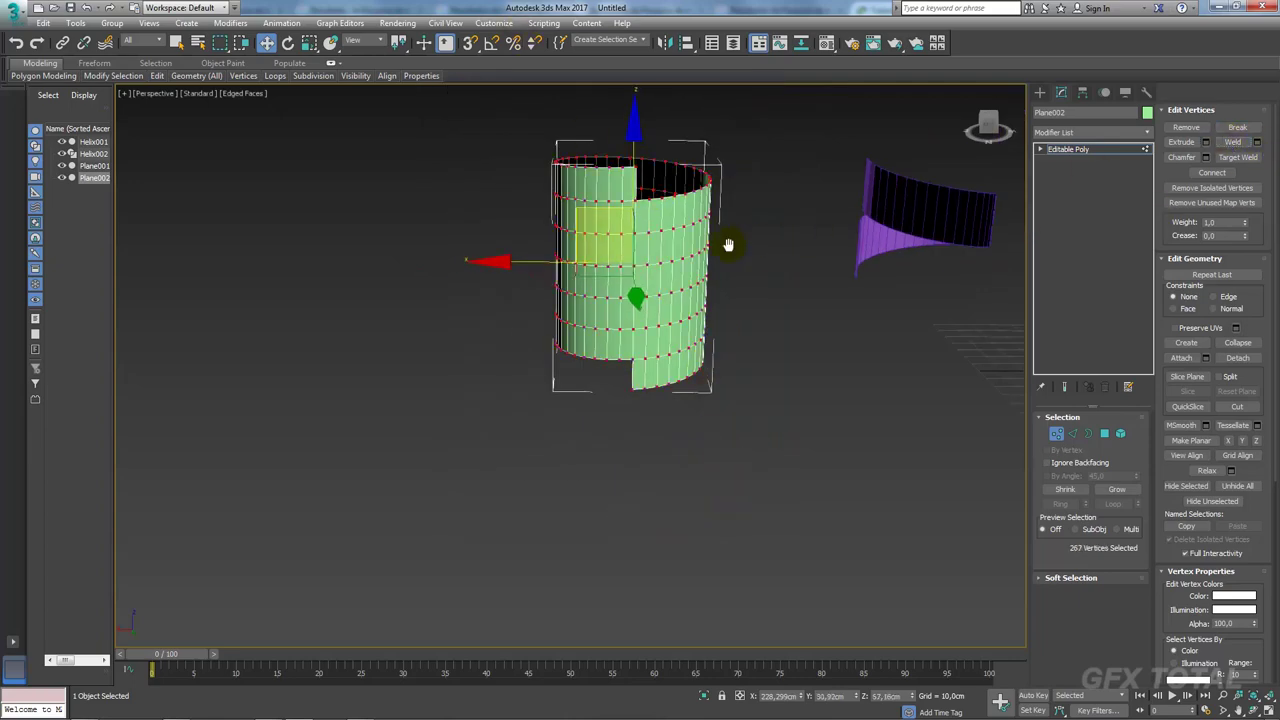
pyautogui.scroll(5, 729, 243)
pyautogui.scroll(1, 525, 367)
pyautogui.scroll(-3, 525, 367)
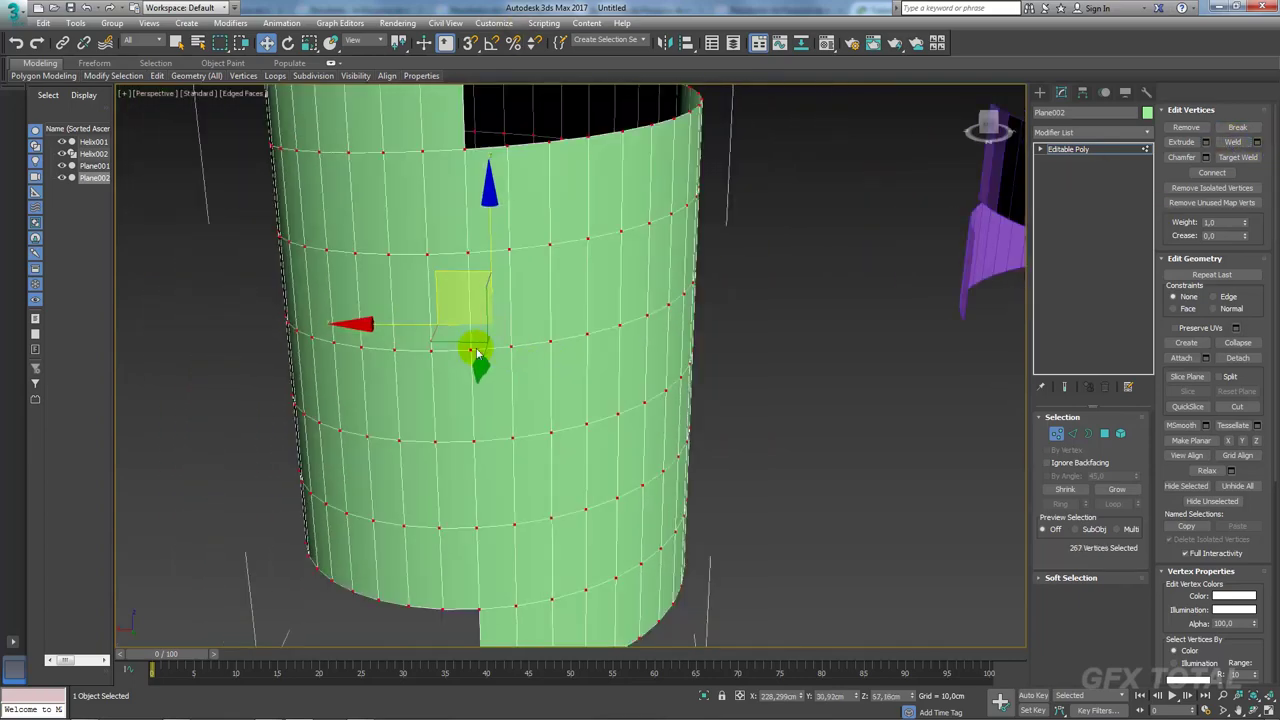
pyautogui.click(432, 357)
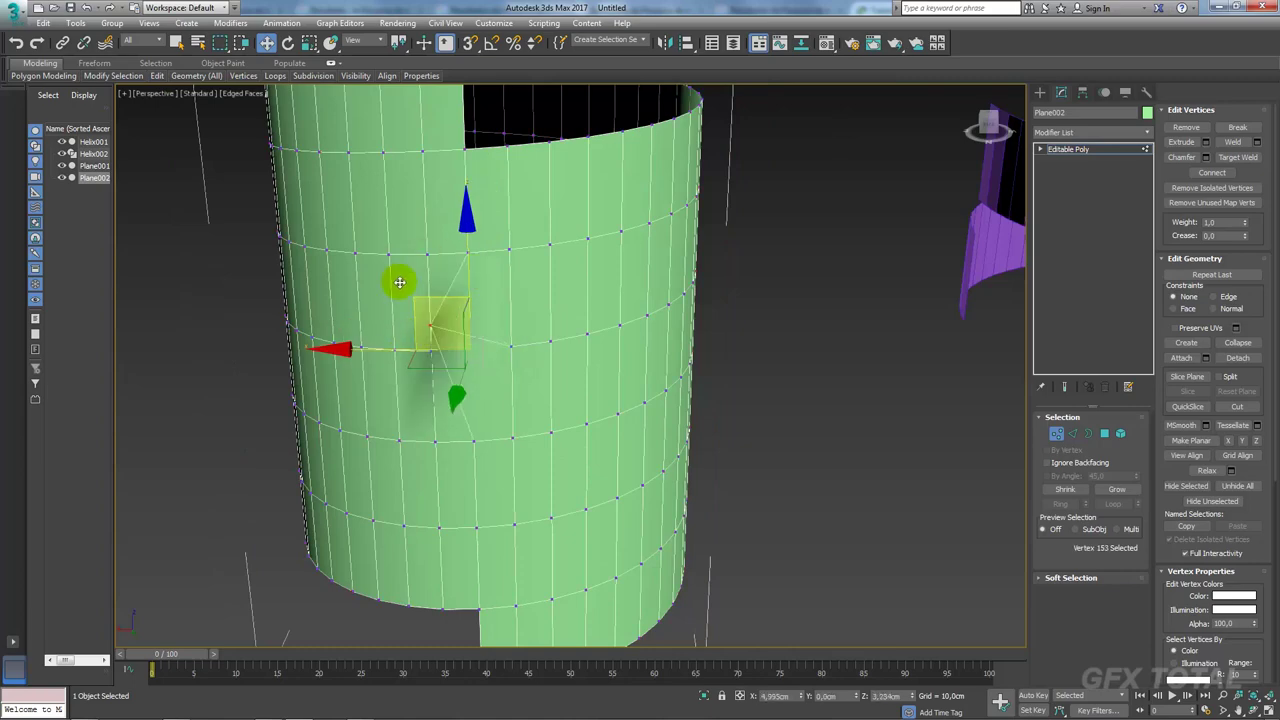
pyautogui.scroll(-3, 608, 314)
pyautogui.scroll(-1, 680, 311)
pyautogui.scroll(-1, 680, 311)
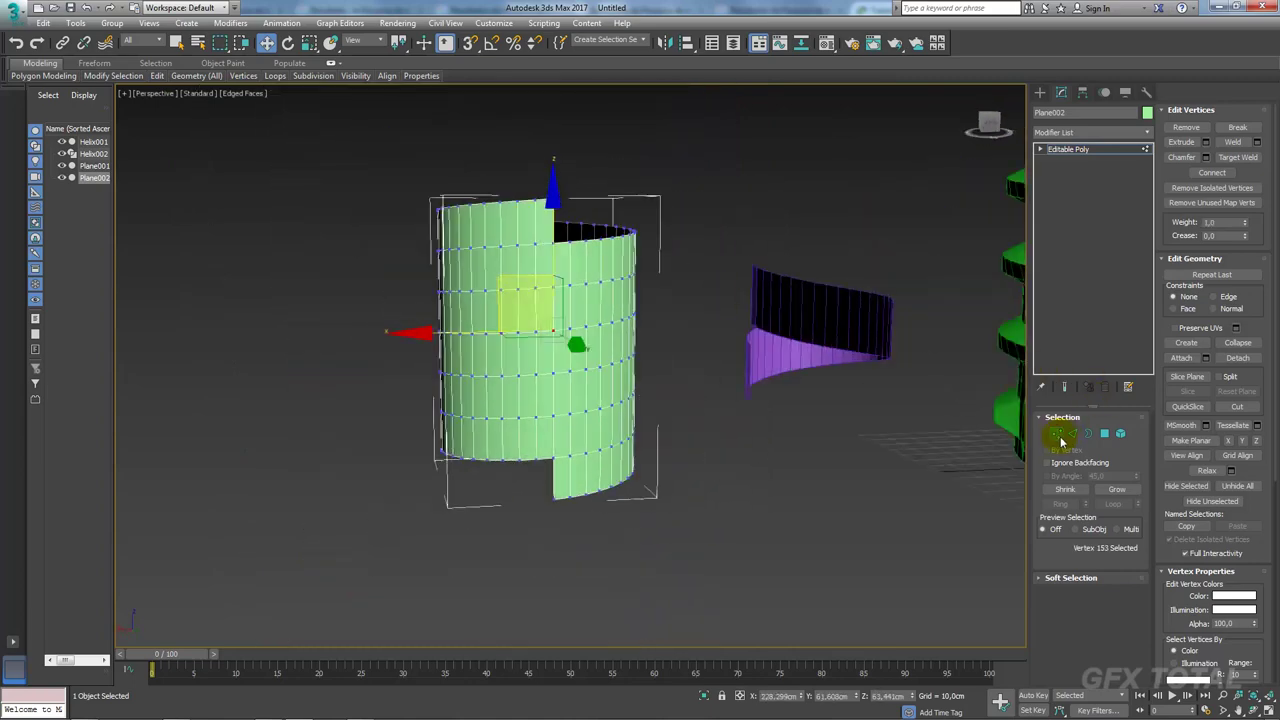
pyautogui.click(1072, 434)
pyautogui.click(550, 224)
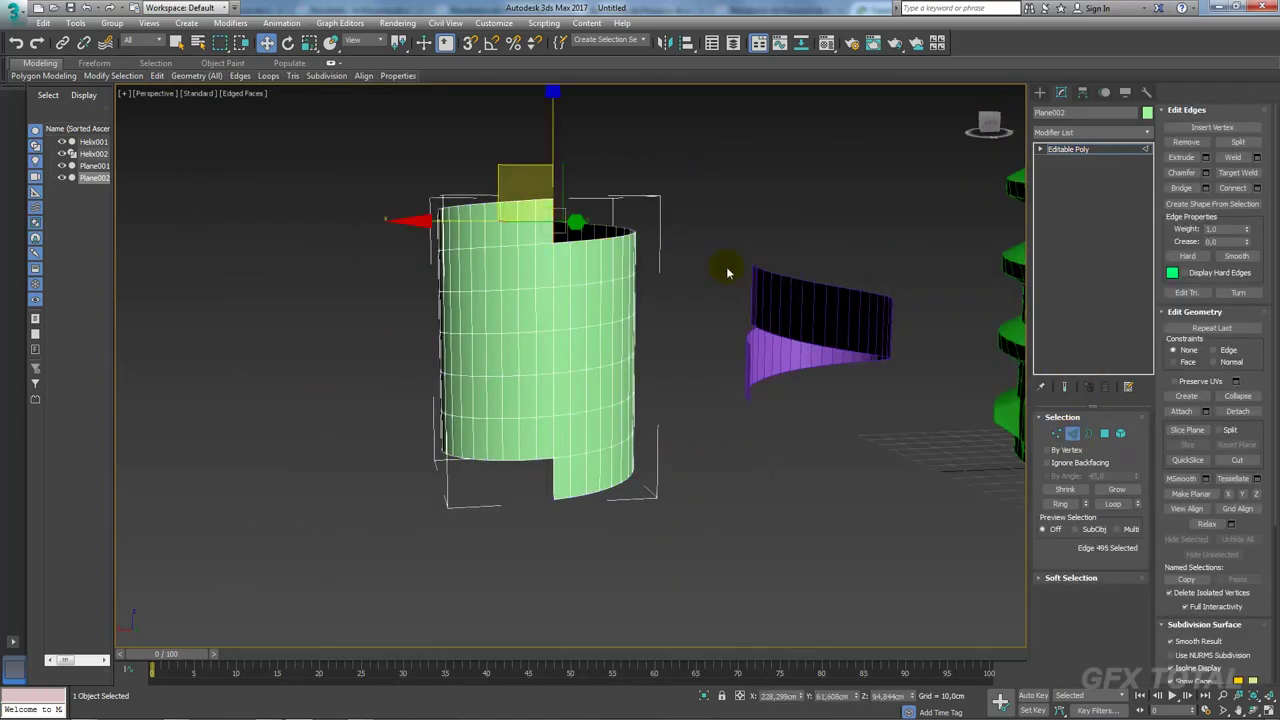
pyautogui.keyDown('alt'); pyautogui.moveTo(728, 272); pyautogui.dragTo(790, 272, button='middle'); pyautogui.keyUp('alt')
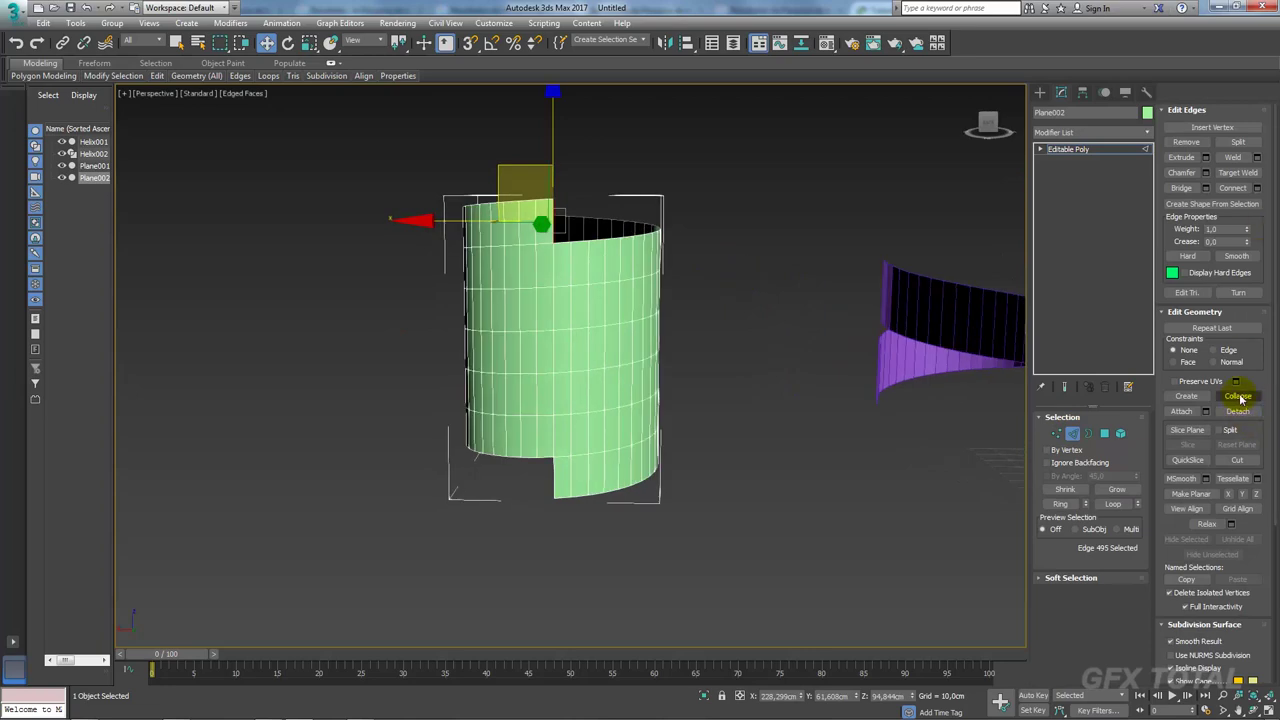
pyautogui.press('Delete')
pyautogui.click(553, 478)
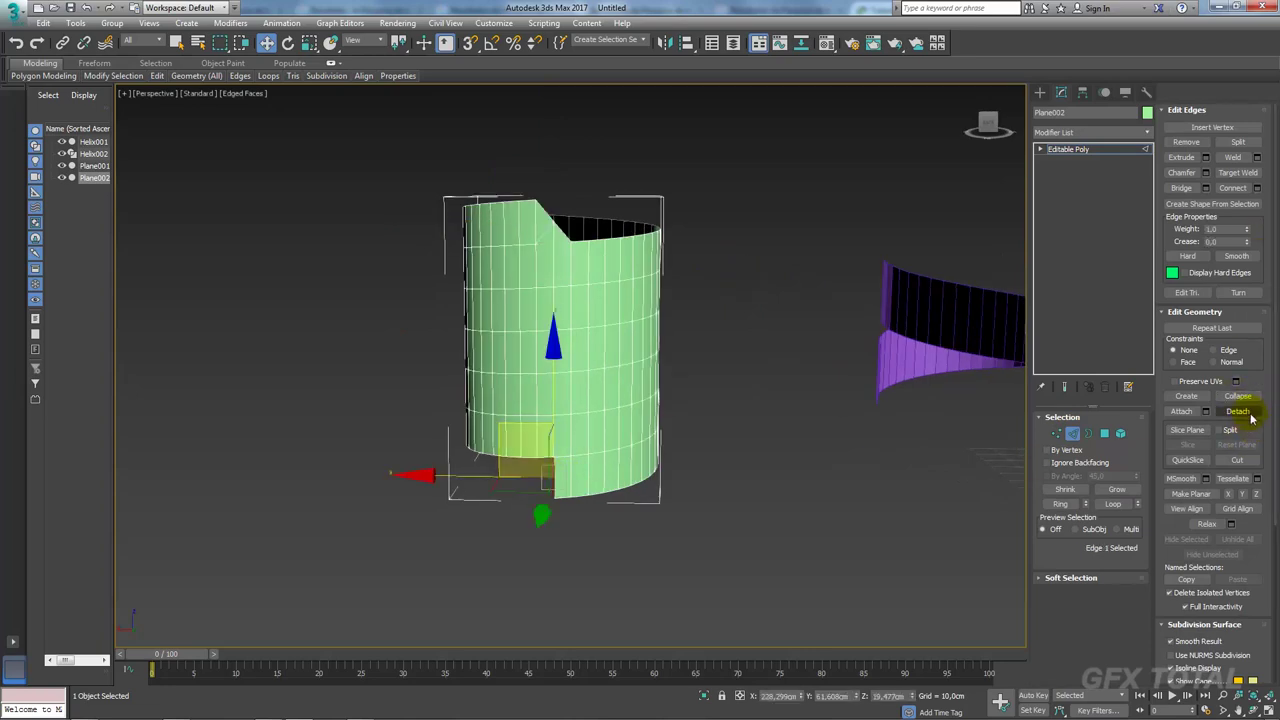
pyautogui.click(1238, 397)
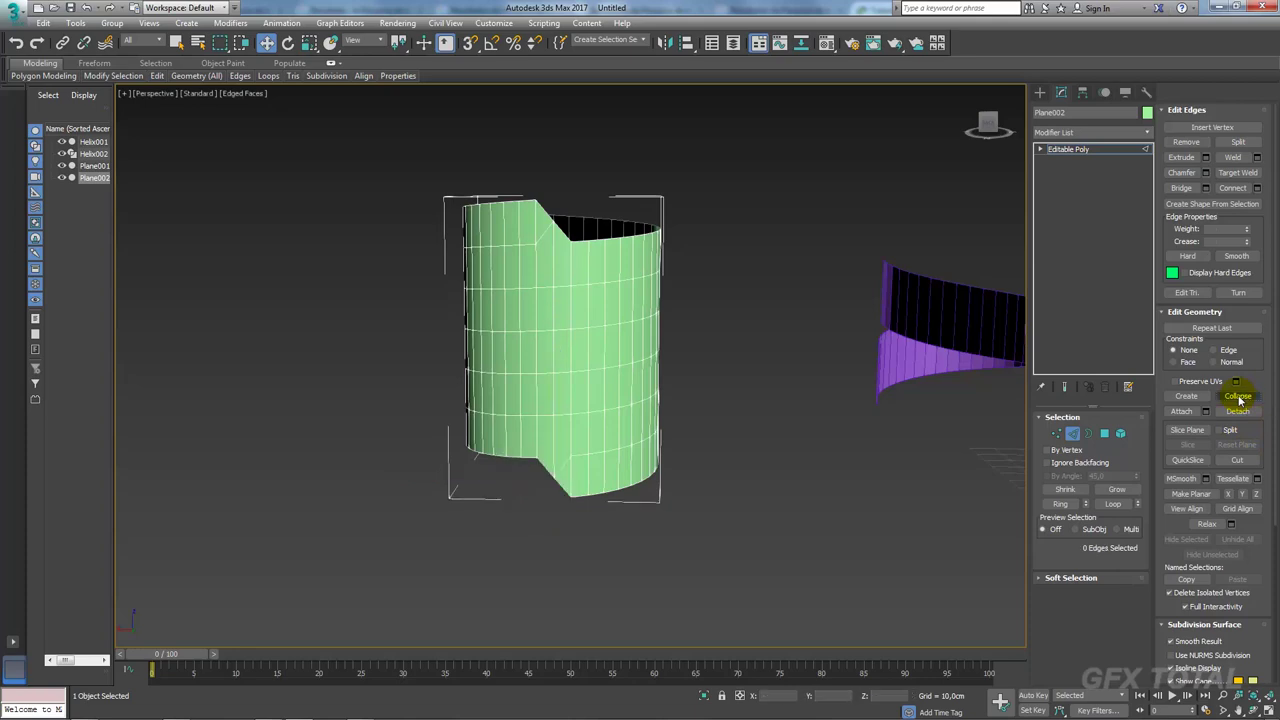
pyautogui.keyDown('alt'); pyautogui.moveTo(571, 314); pyautogui.dragTo(600, 314, button='middle'); pyautogui.keyUp('alt')
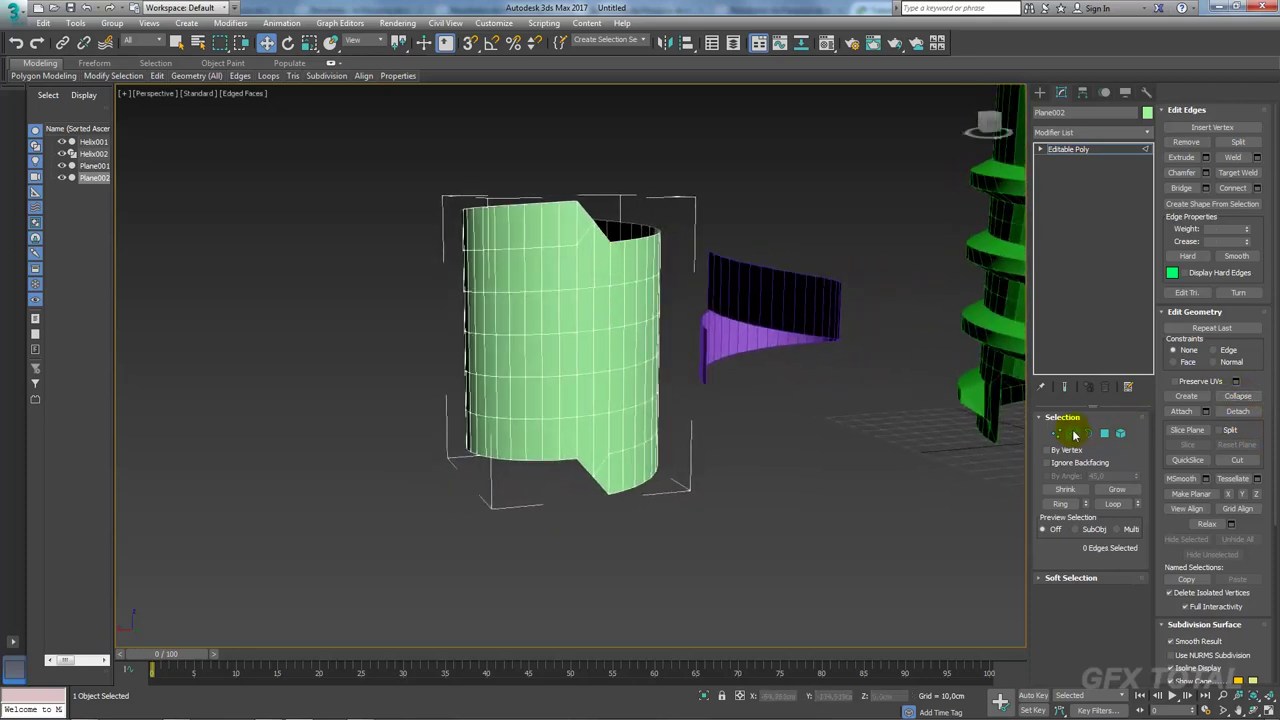
pyautogui.click(580, 236)
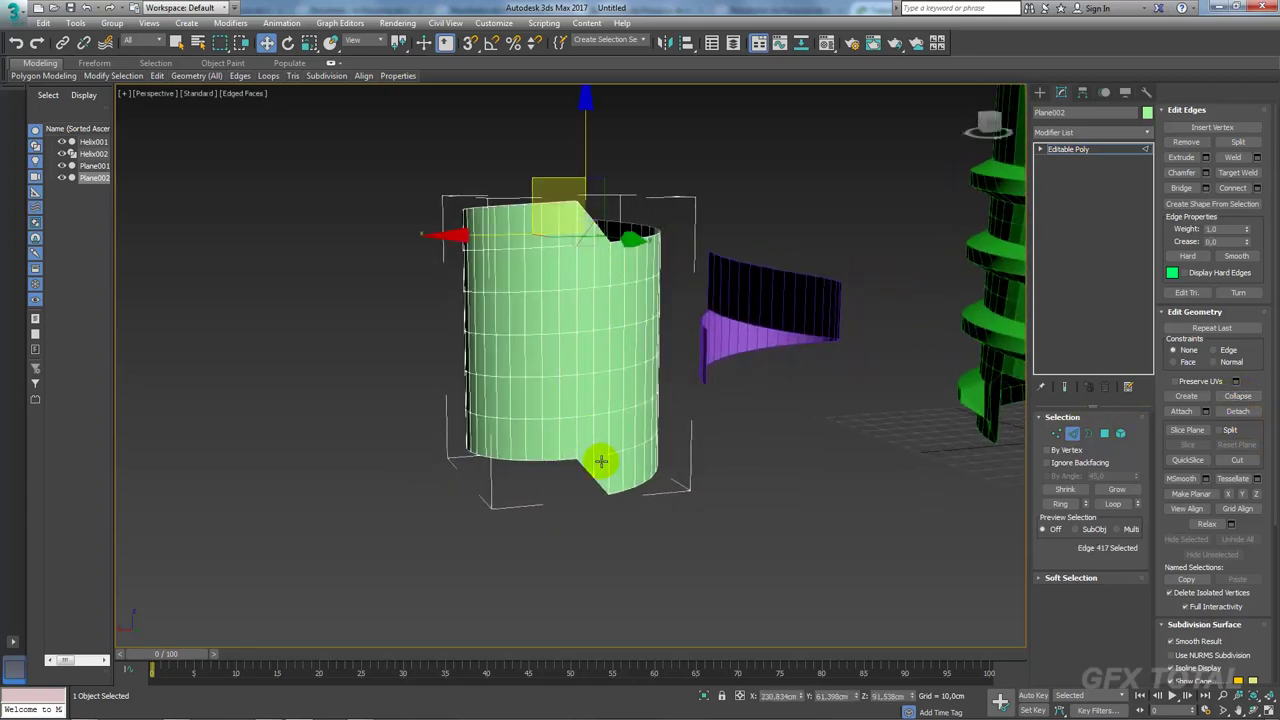
pyautogui.keyDown('ctrl'); pyautogui.click(600, 461); pyautogui.keyUp('ctrl')
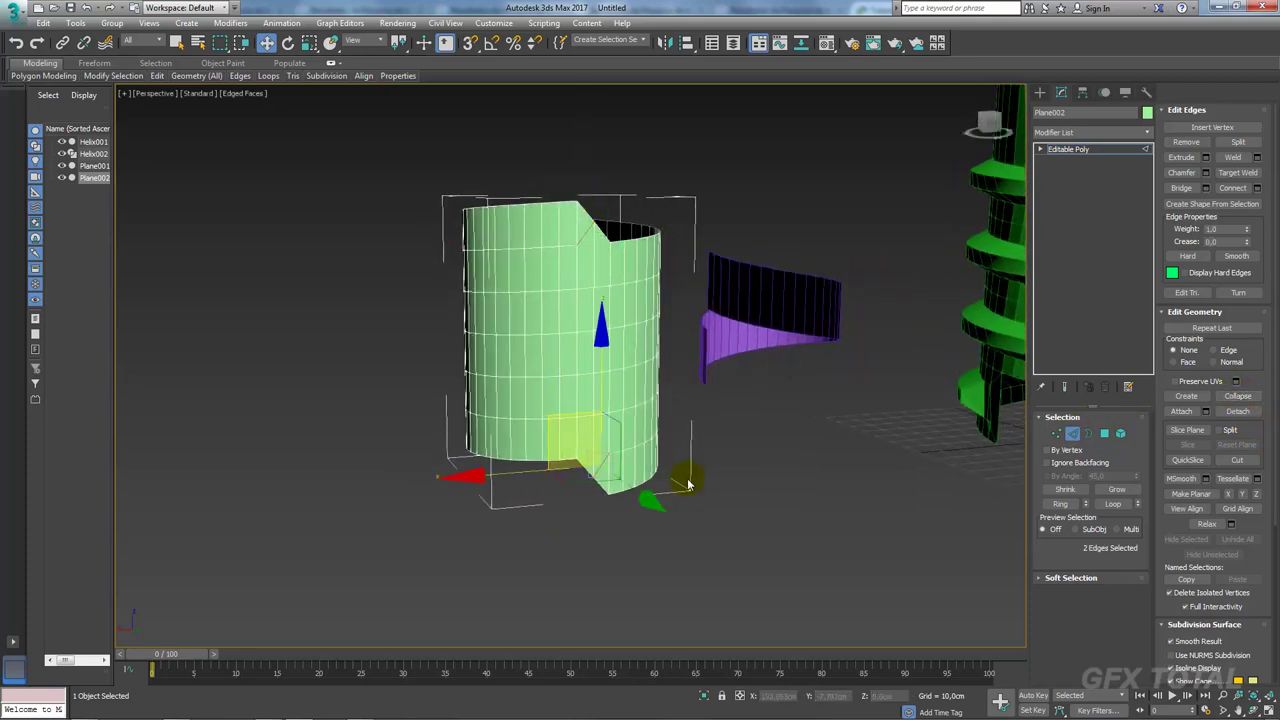
pyautogui.click(1186, 142)
pyautogui.moveTo(990, 320)
pyautogui.keyDown('alt'); pyautogui.mouseDown(button='middle')
pyautogui.moveTo(700, 375)
pyautogui.moveTo(723, 371)
pyautogui.moveTo(711, 366)
pyautogui.mouseUp(button='middle'); pyautogui.keyUp('alt')
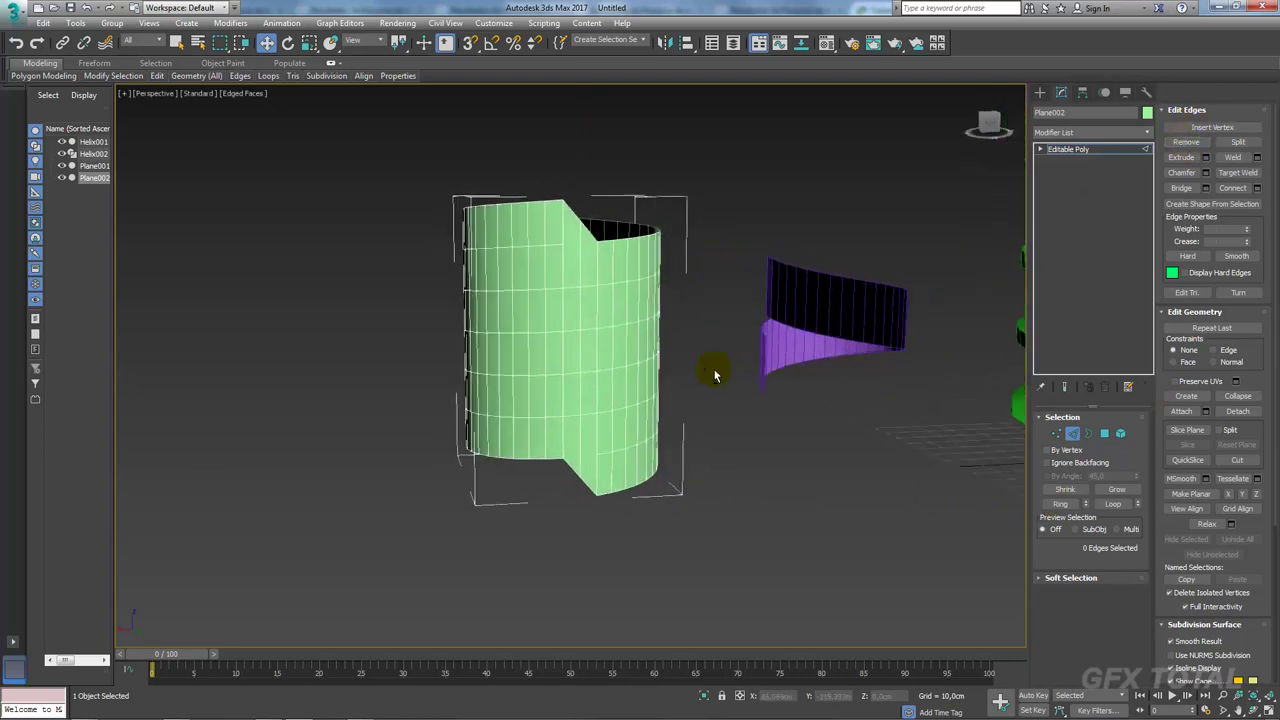
pyautogui.click(606, 451)
pyautogui.moveTo(771, 451)
pyautogui.keyDown('alt'); pyautogui.mouseDown(button='middle')
pyautogui.moveTo(629, 449)
pyautogui.moveTo(820, 445)
pyautogui.mouseUp(button='middle'); pyautogui.keyUp('alt')
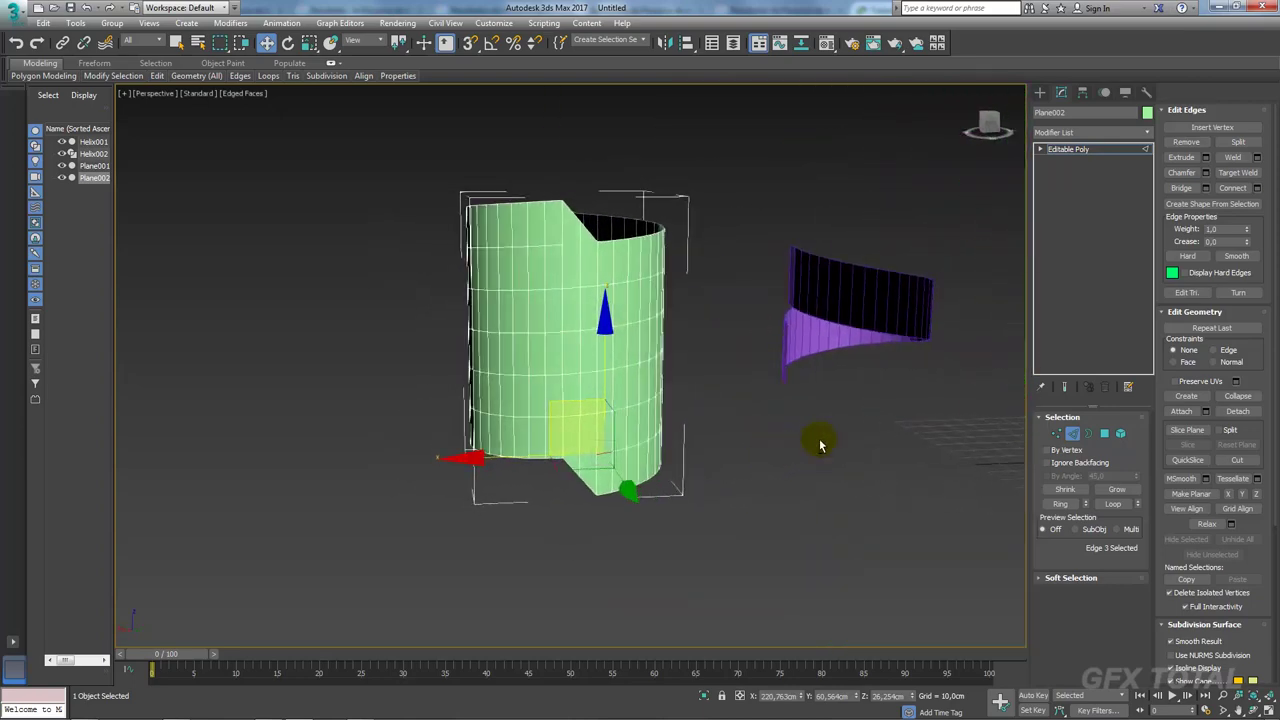
# Step: Raise the cylinder's top border and make it planar in Z
pyautogui.click(1072, 435)
pyautogui.click(615, 240)
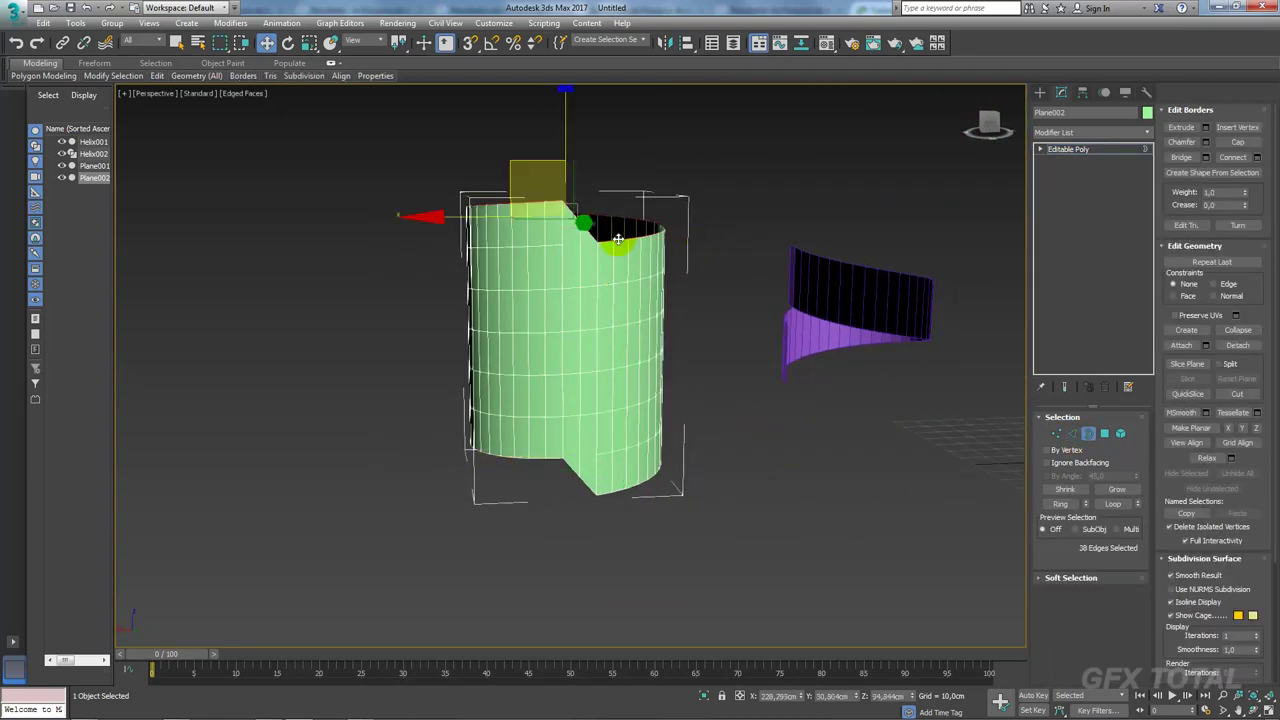
pyautogui.moveTo(729, 291)
pyautogui.keyDown('alt'); pyautogui.mouseDown(button='middle')
pyautogui.moveTo(757, 332)
pyautogui.moveTo(663, 234)
pyautogui.mouseUp(button='middle'); pyautogui.keyUp('alt')
pyautogui.moveTo(600, 200); pyautogui.dragTo(602, 148)
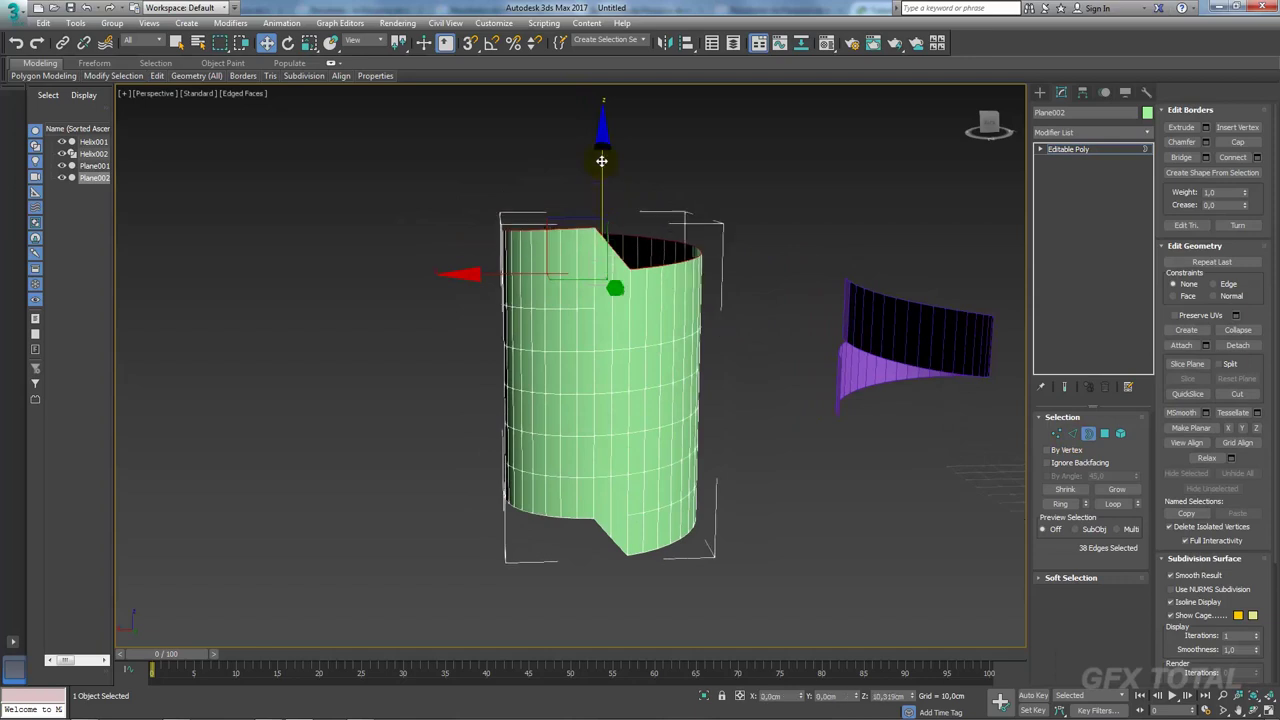
pyautogui.click(1243, 429)
# Step: Lower the bottom border and flatten it level in Z
pyautogui.click(684, 552)
pyautogui.keyDown('alt'); pyautogui.moveTo(575, 360); pyautogui.dragTo(571, 409, button='middle'); pyautogui.keyUp('alt')
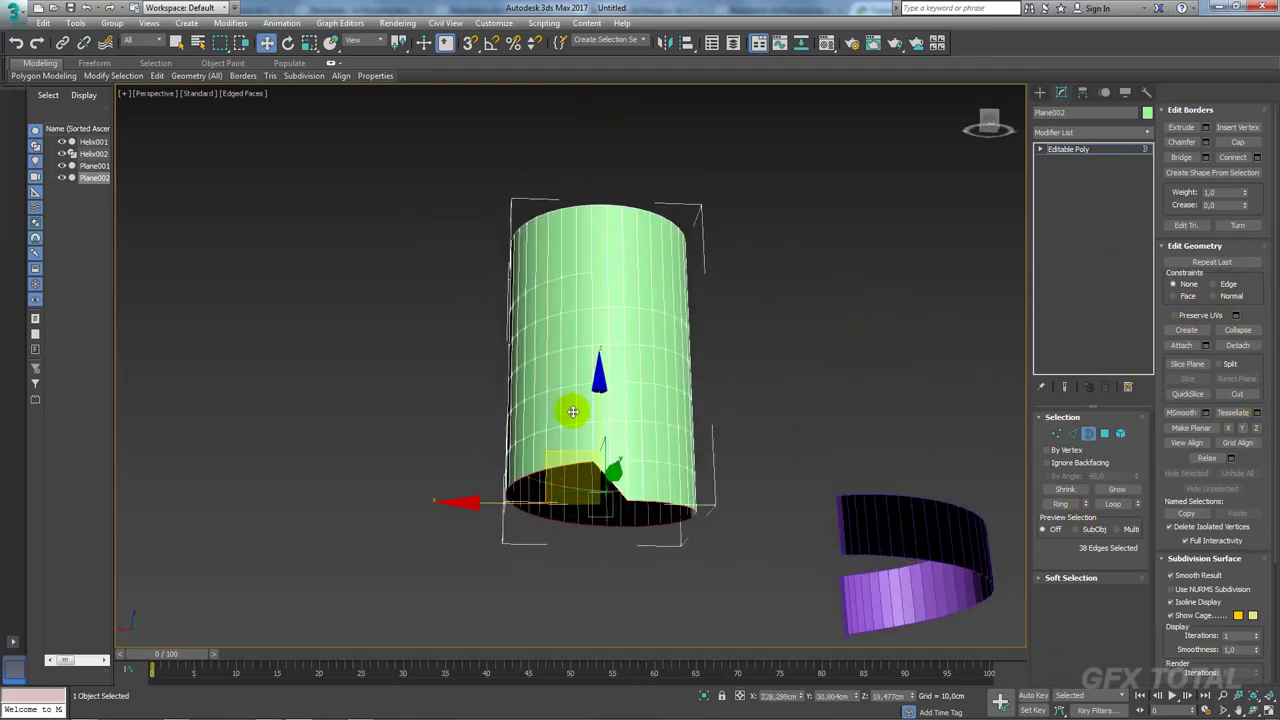
pyautogui.moveTo(600, 380); pyautogui.dragTo(601, 425)
pyautogui.click(1242, 428)
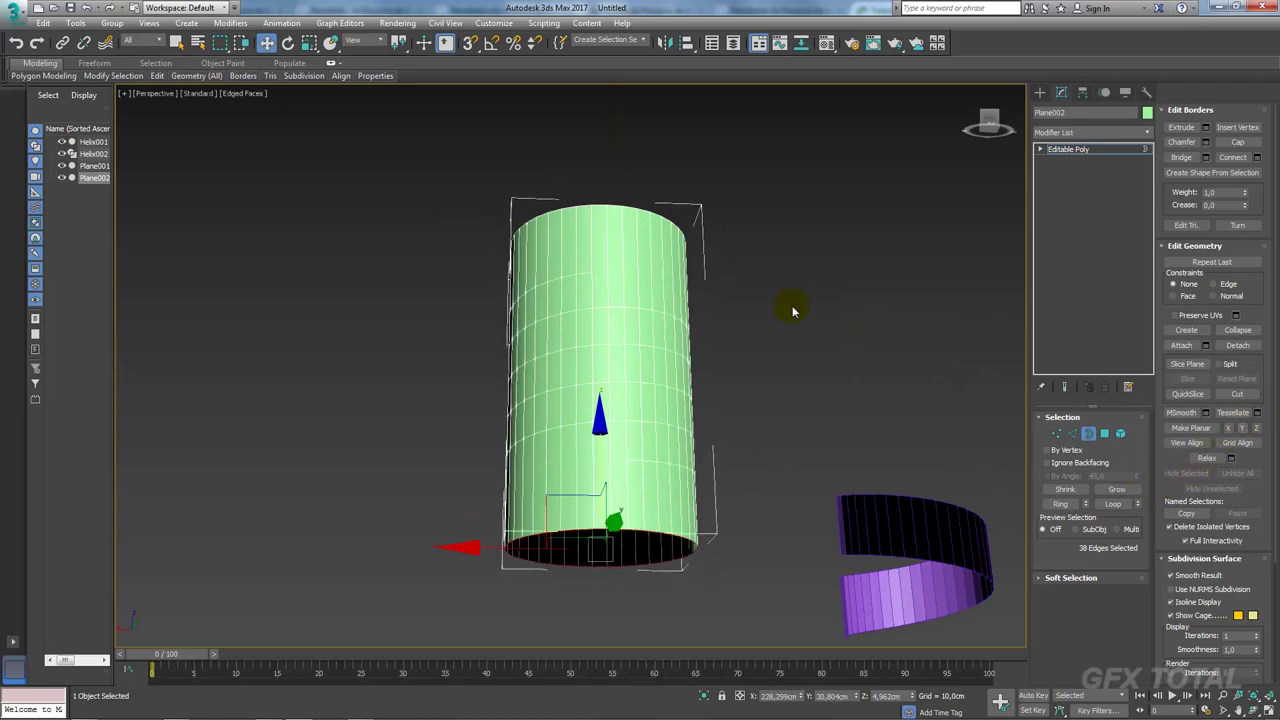
pyautogui.keyDown('alt'); pyautogui.moveTo(791, 306); pyautogui.dragTo(757, 357, button='middle'); pyautogui.keyUp('alt')
pyautogui.keyDown('alt'); pyautogui.moveTo(606, 380); pyautogui.dragTo(634, 322, button='middle'); pyautogui.keyUp('alt')
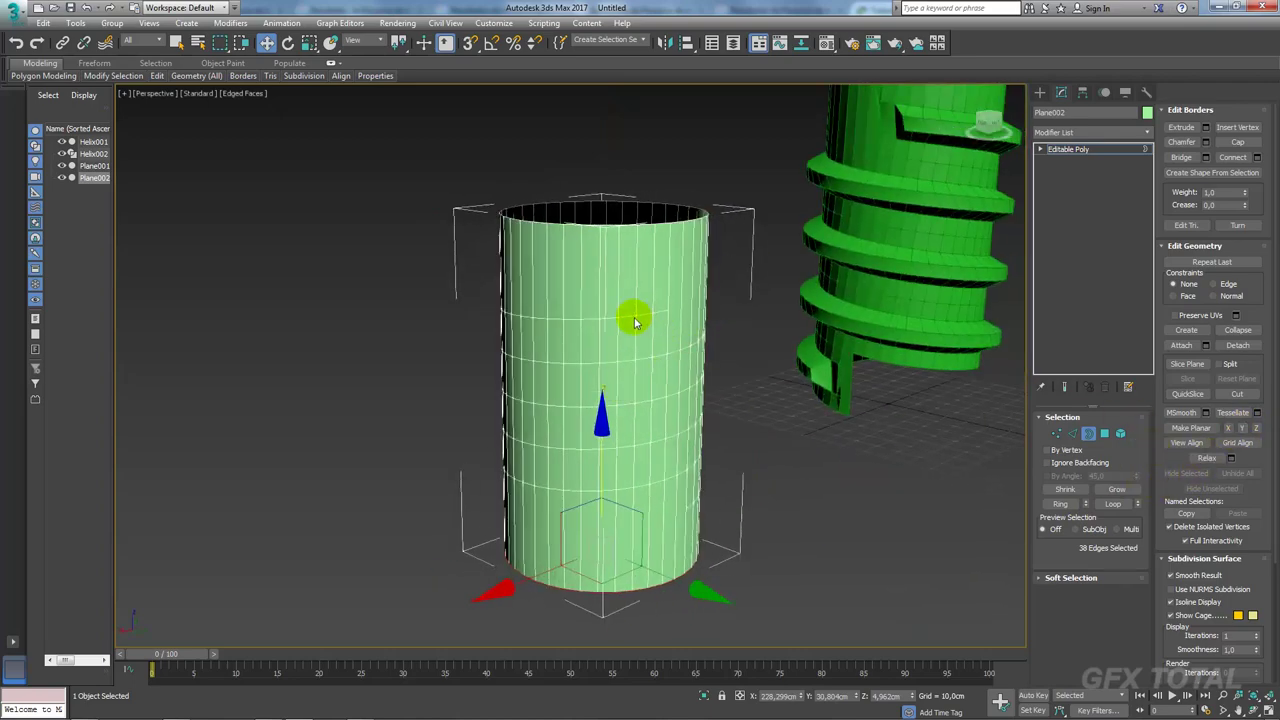
# Step: Select one horizontal edge on the cylinder at Edge level
pyautogui.click(1072, 433)
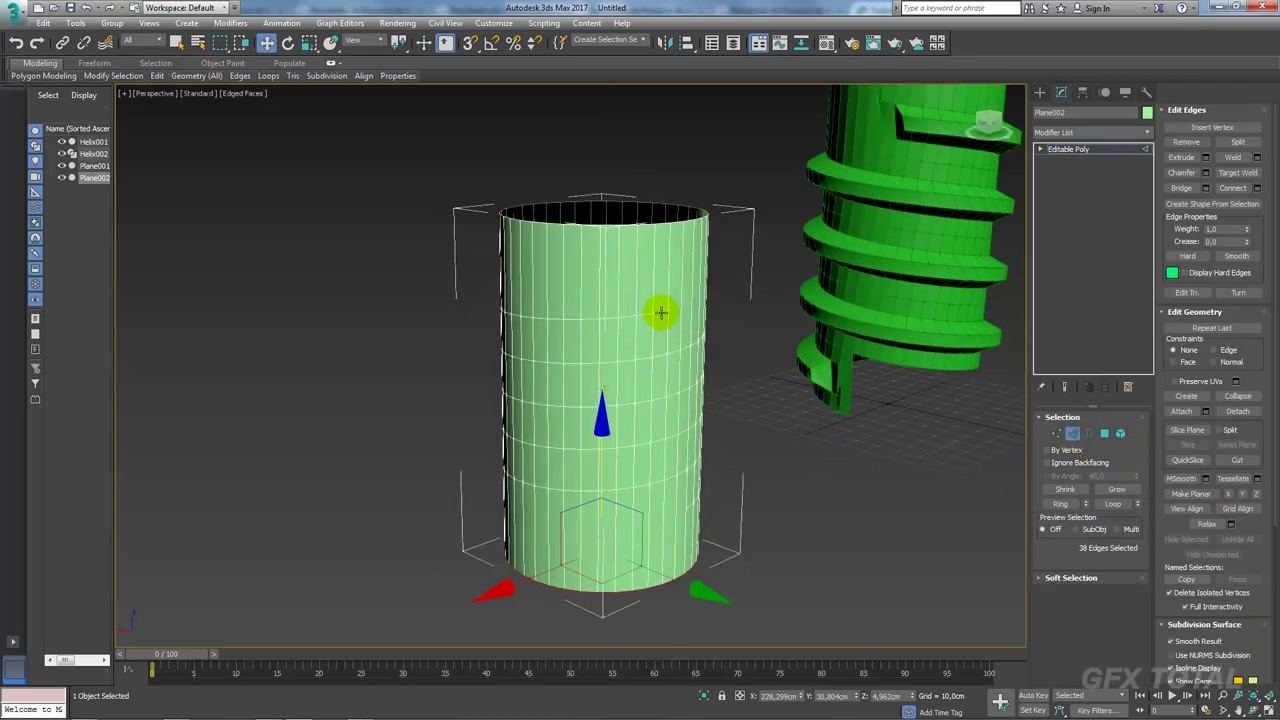
pyautogui.click(659, 312)
pyautogui.moveTo(645, 500)
pyautogui.keyDown('alt'); pyautogui.mouseDown(button='middle')
pyautogui.moveTo(777, 474)
pyautogui.moveTo(737, 466)
pyautogui.mouseUp(button='middle'); pyautogui.keyUp('alt')
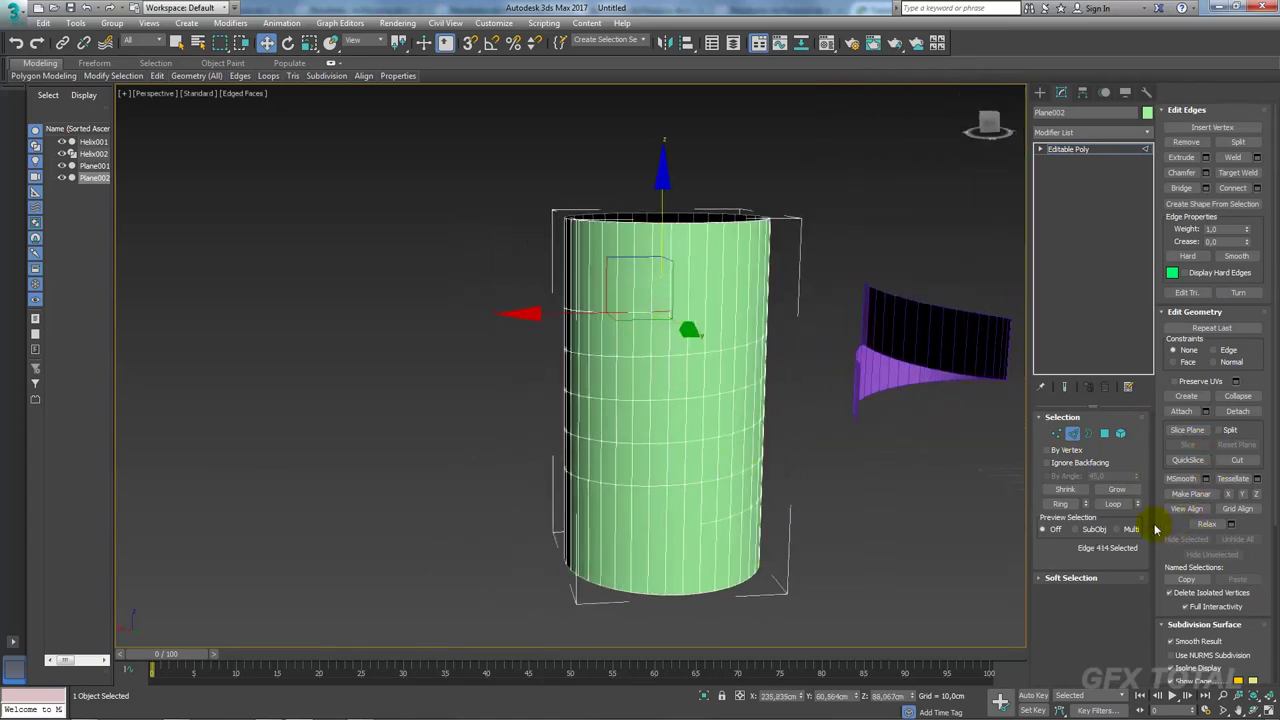
# Step: Loop the selected edge and chamfer all horizontal loops by about 2,458cm
pyautogui.click(1112, 503)
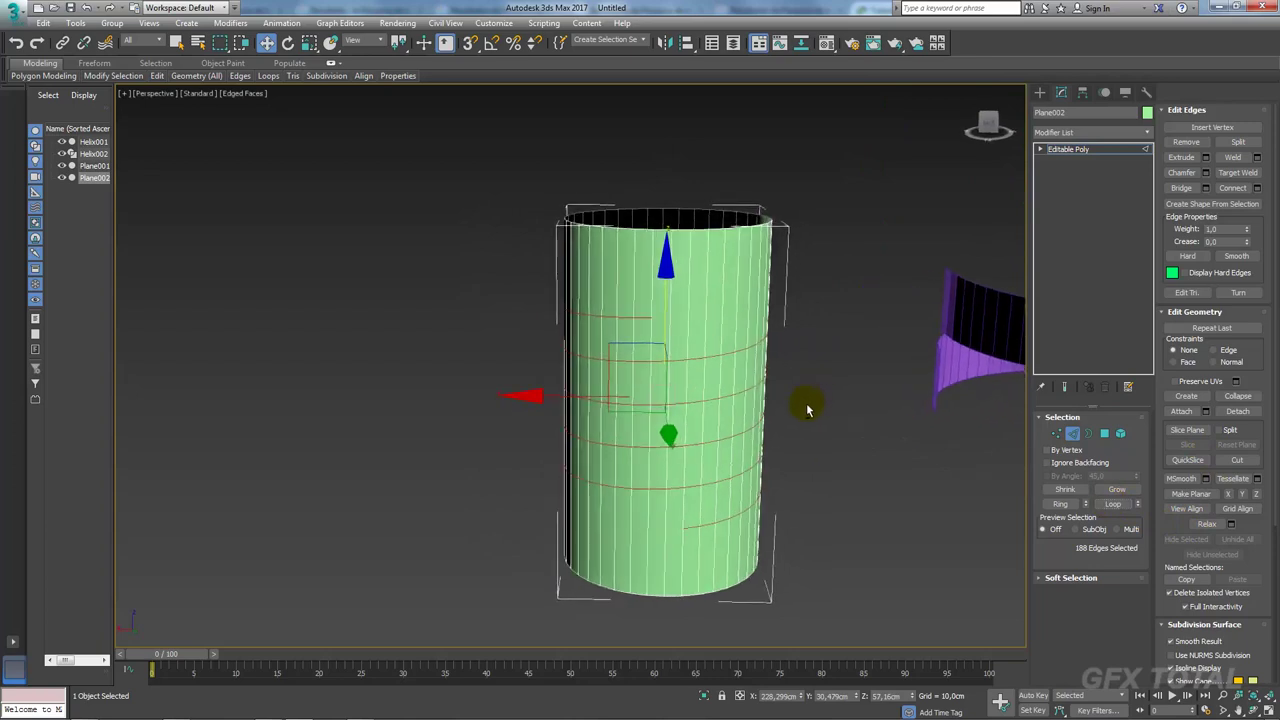
pyautogui.scroll(1, 808, 405)
pyautogui.scroll(3, 849, 374)
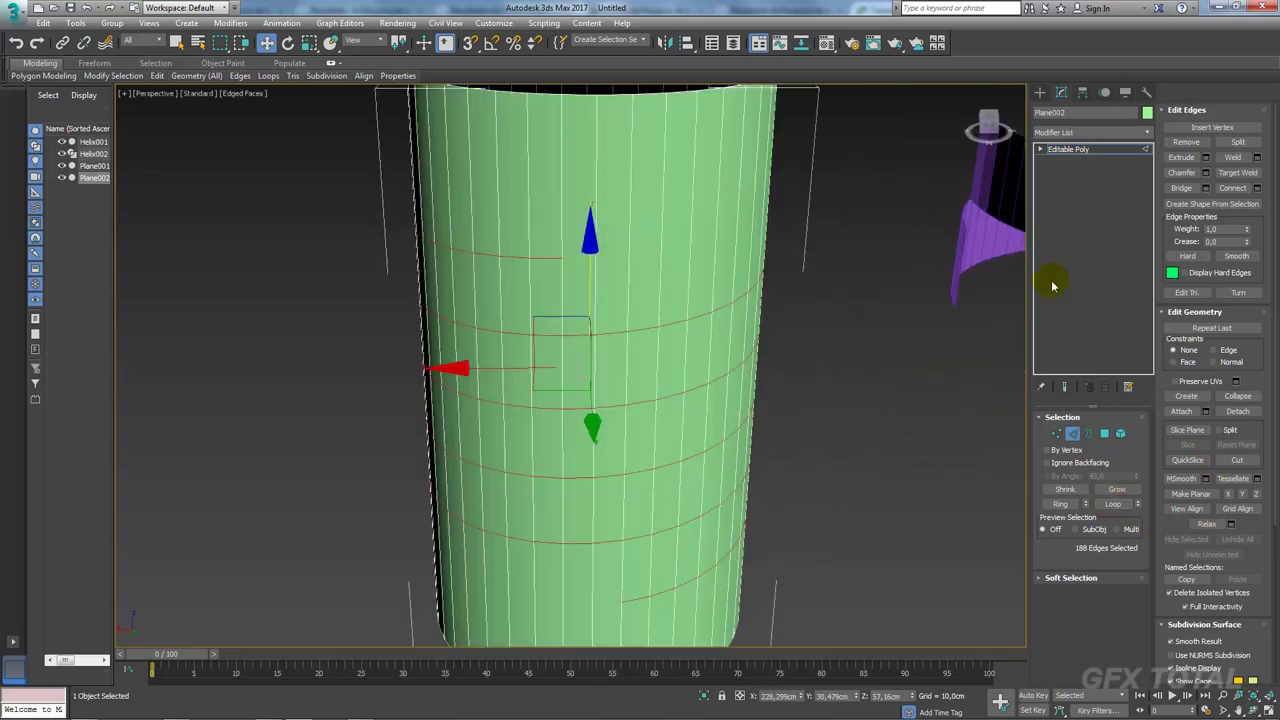
pyautogui.click(1206, 173)
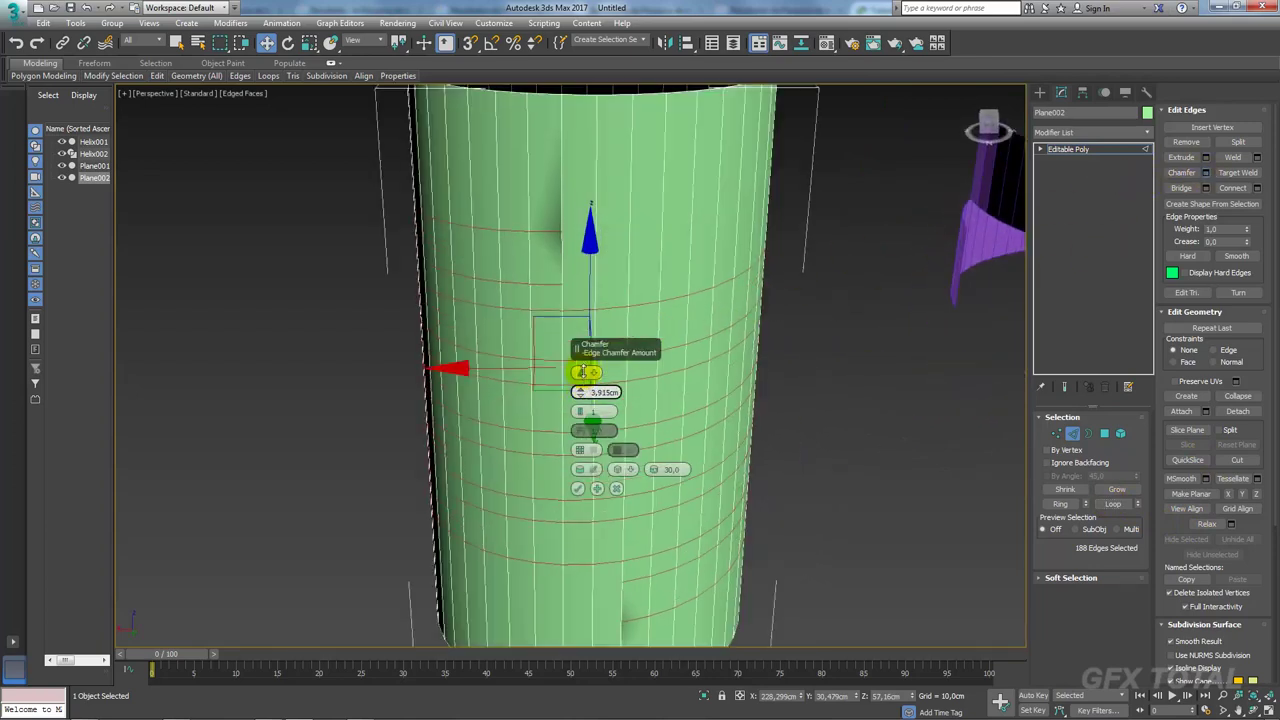
pyautogui.moveTo(586, 376); pyautogui.dragTo(586, 380)
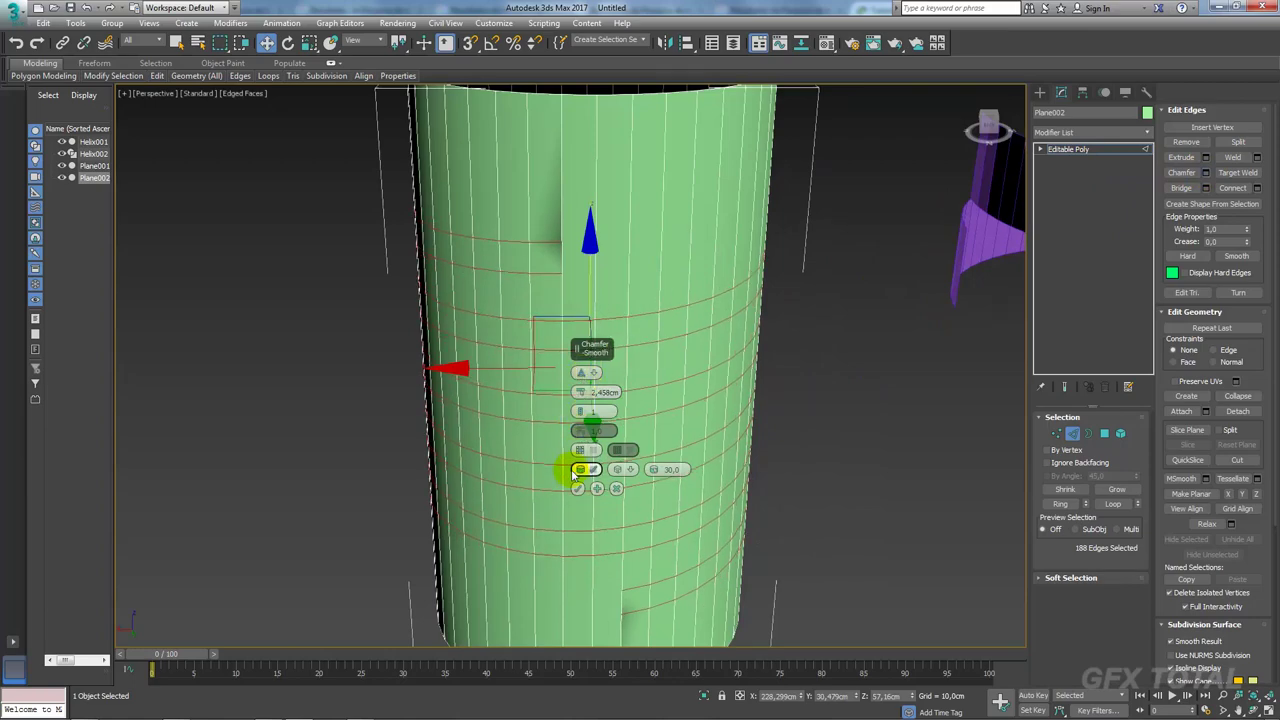
pyautogui.click(578, 489)
pyautogui.click(528, 262)
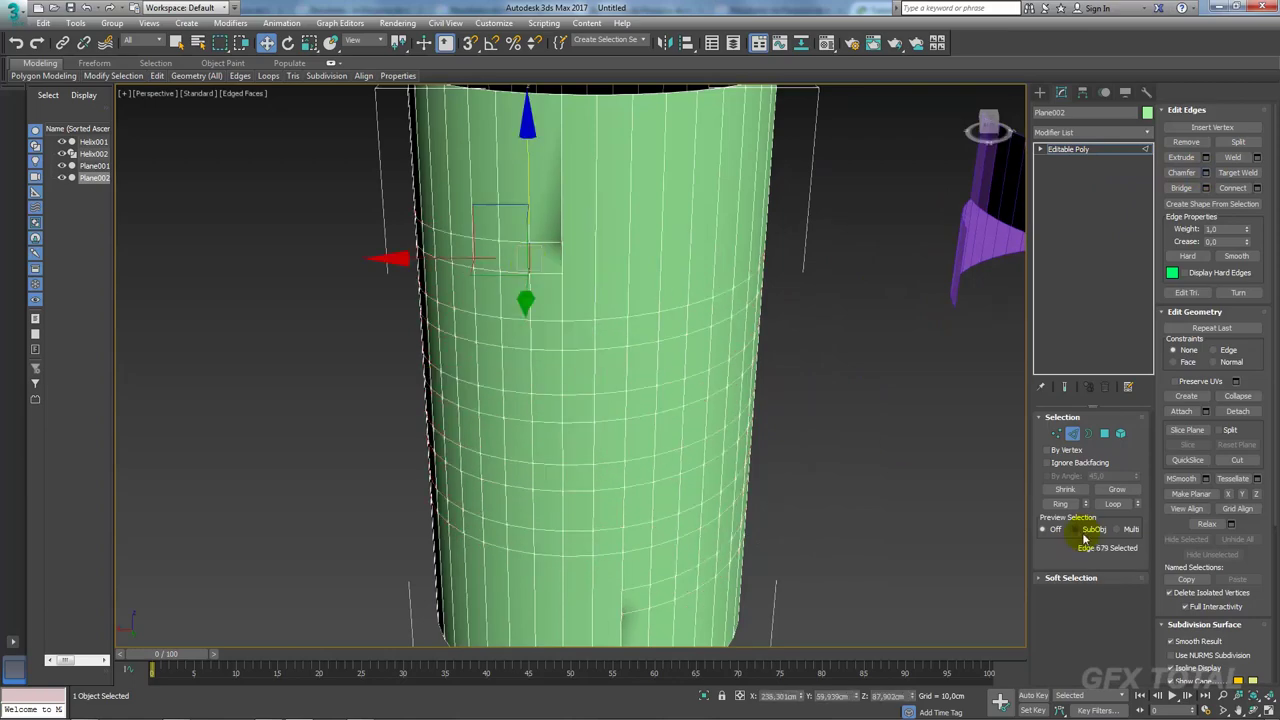
# Step: Ring the band edge, convert it to polygons, and deselect both vertical seam strips
pyautogui.click(1064, 508)
pyautogui.scroll(-2, 829, 420)
pyautogui.scroll(-4, 823, 394)
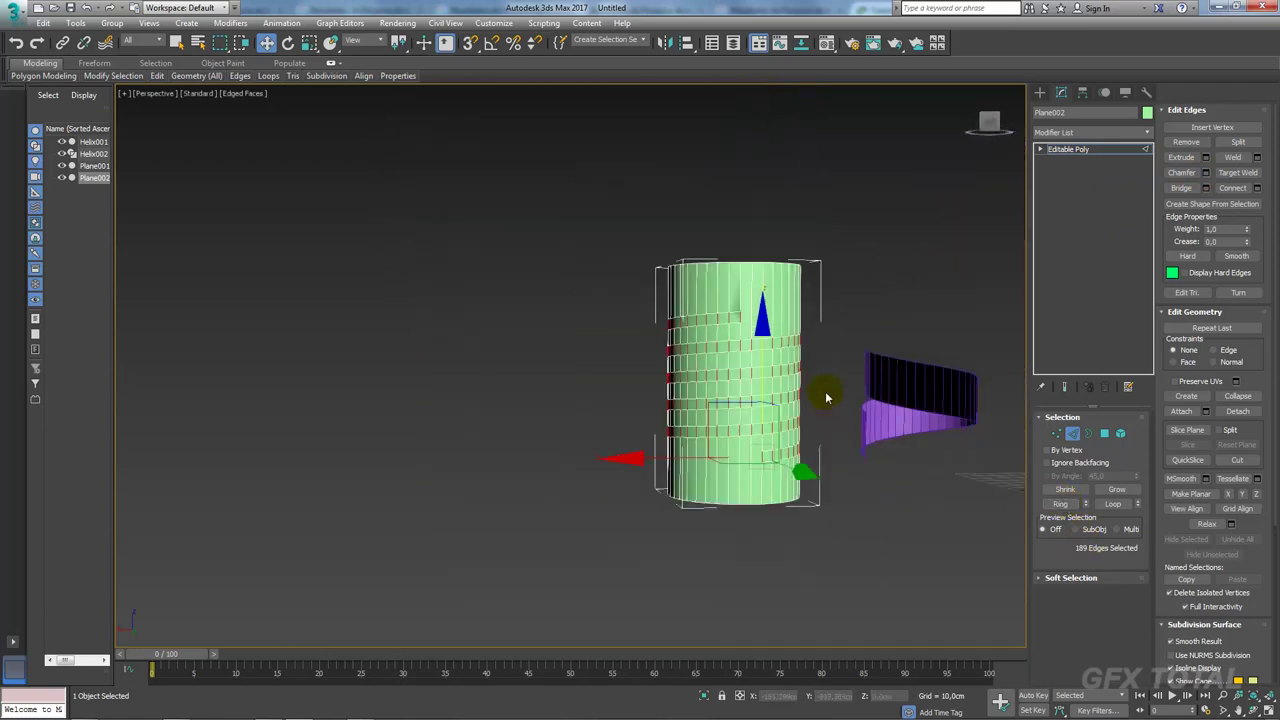
pyautogui.scroll(2, 778, 391)
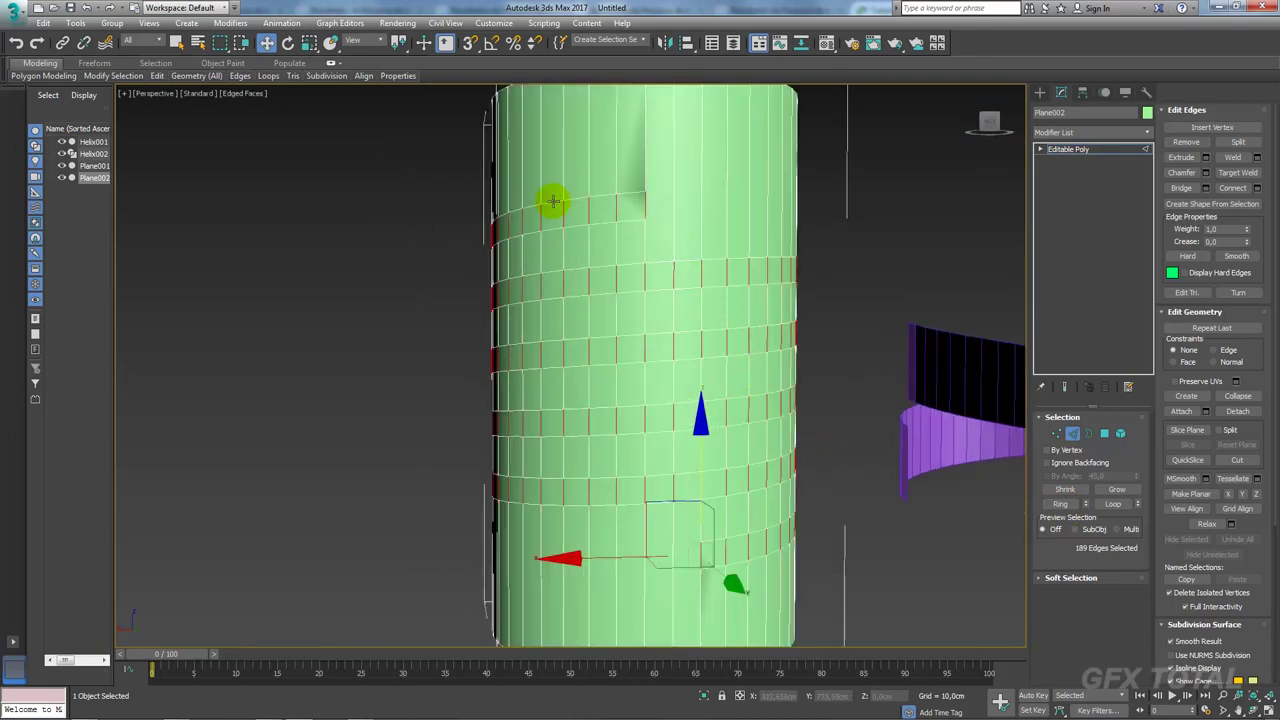
pyautogui.keyDown('alt'); pyautogui.moveTo(551, 259); pyautogui.dragTo(714, 314, button='middle'); pyautogui.keyUp('alt')
pyautogui.click(1104, 433)
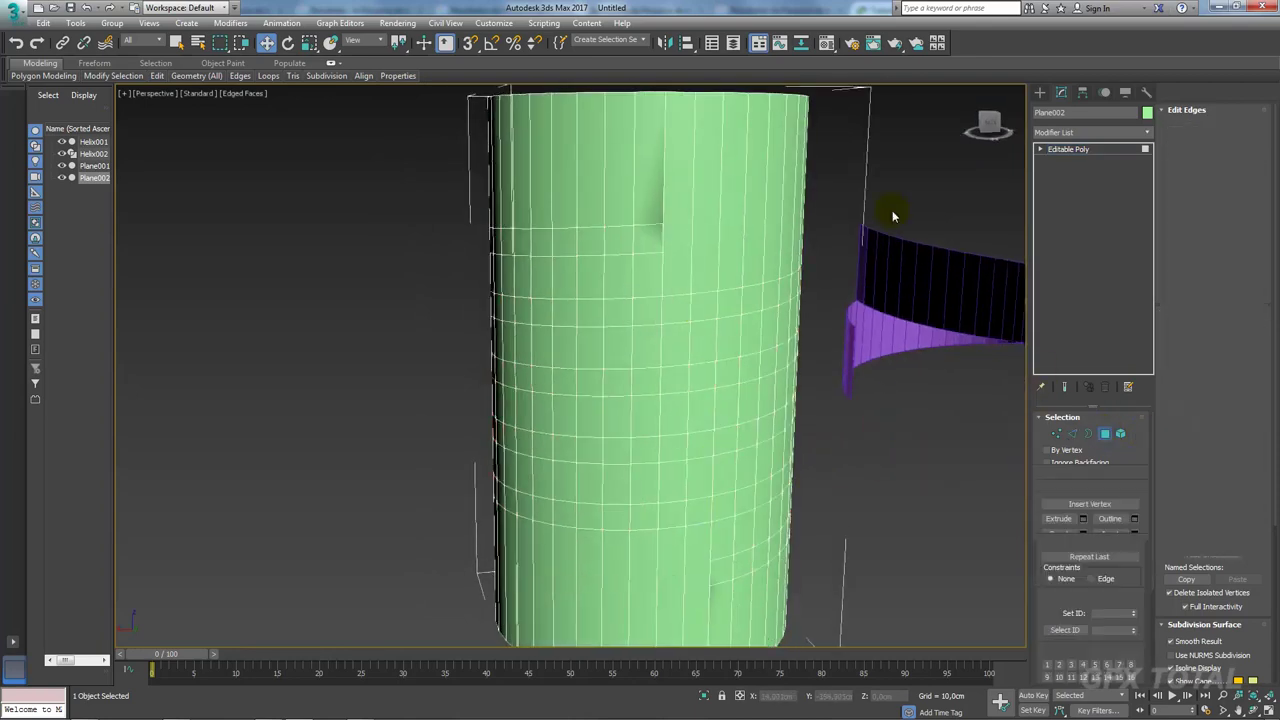
pyautogui.click(1074, 436)
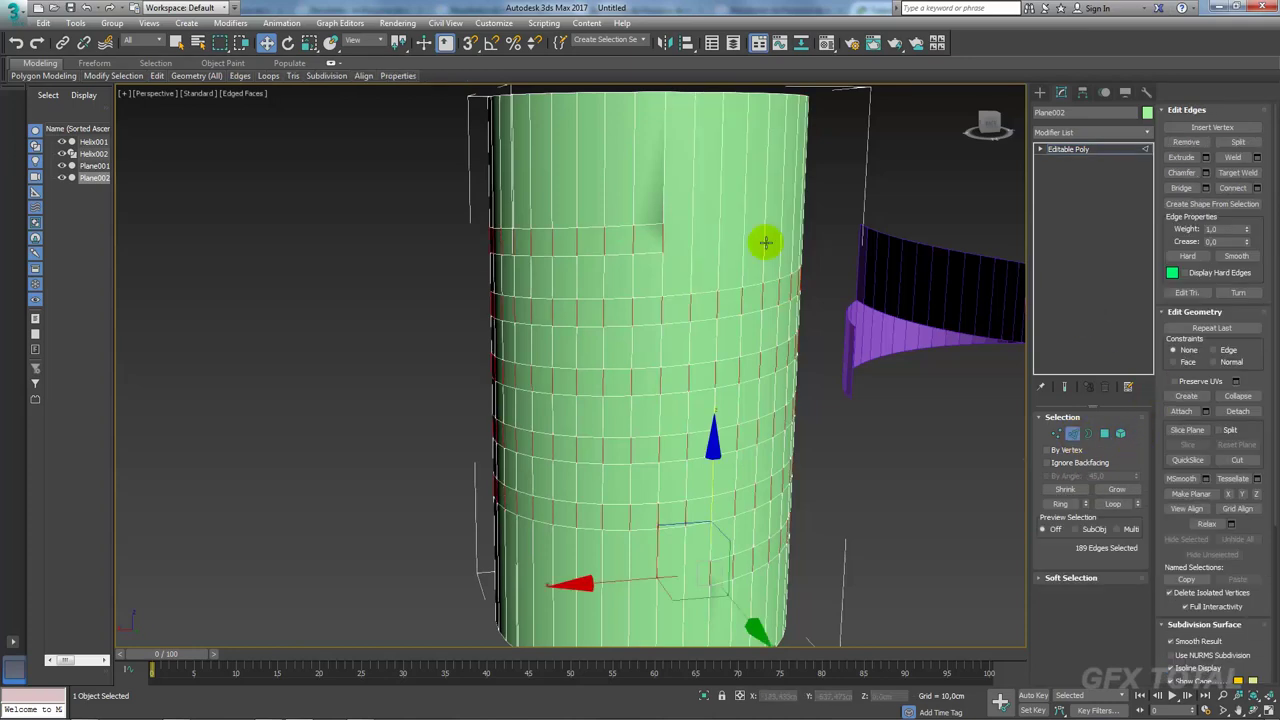
pyautogui.keyDown('ctrl'); pyautogui.click(1104, 434); pyautogui.keyUp('ctrl')
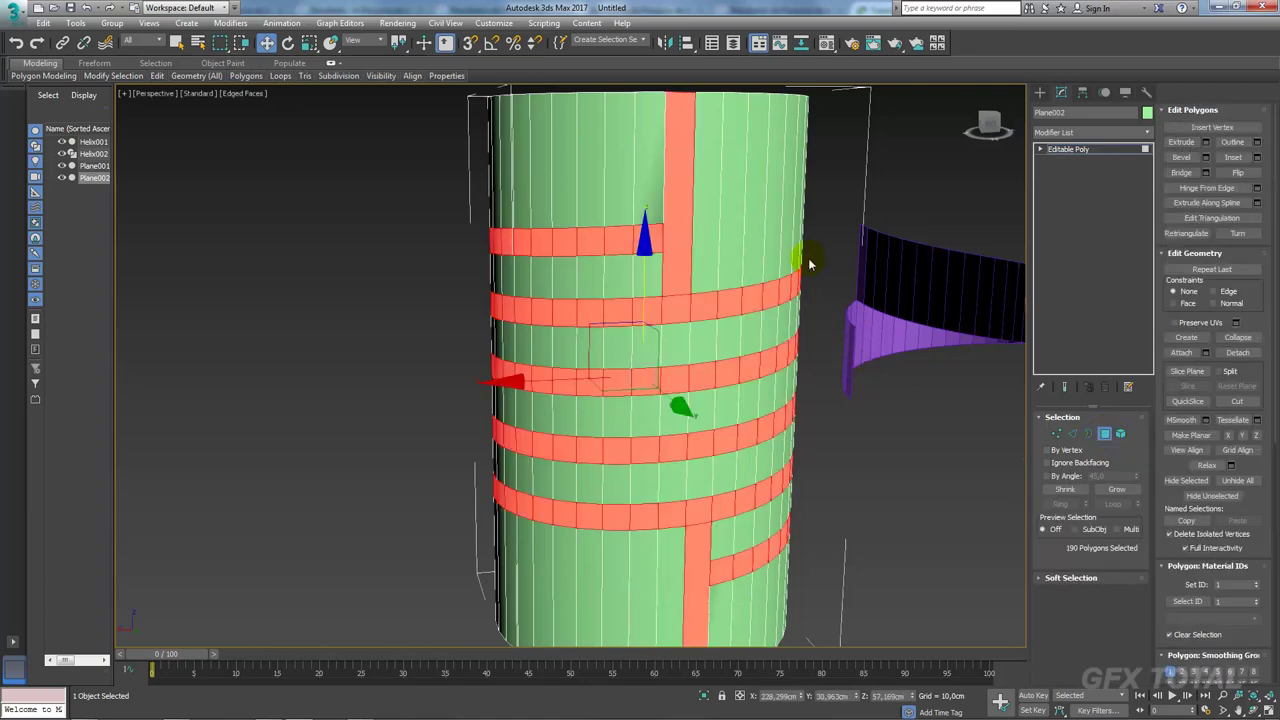
pyautogui.keyDown('alt'); pyautogui.click(684, 230); pyautogui.keyUp('alt')
pyautogui.moveTo(777, 534); pyautogui.dragTo(774, 406, button='middle')
pyautogui.keyDown('alt'); pyautogui.click(694, 425); pyautogui.keyUp('alt')
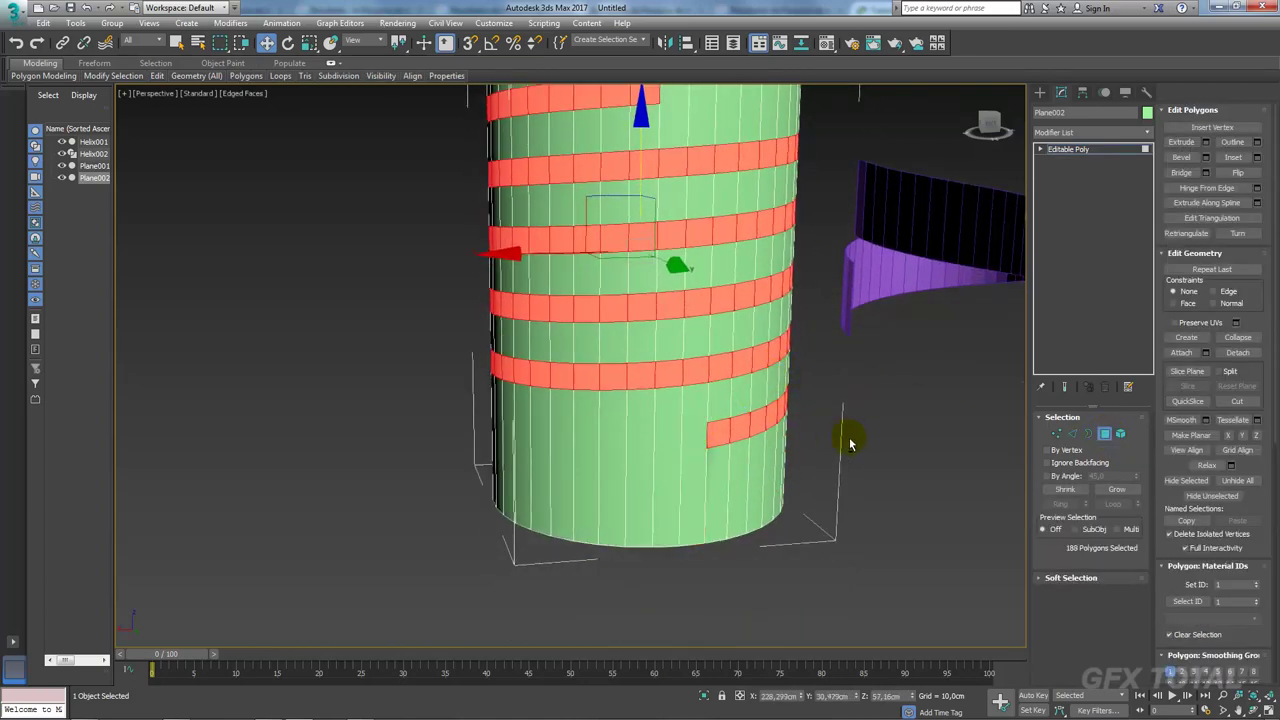
pyautogui.moveTo(850, 443)
pyautogui.keyDown('alt'); pyautogui.mouseDown(button='middle')
pyautogui.moveTo(729, 449)
pyautogui.moveTo(823, 443)
pyautogui.moveTo(856, 510)
pyautogui.mouseUp(button='middle'); pyautogui.keyUp('alt')
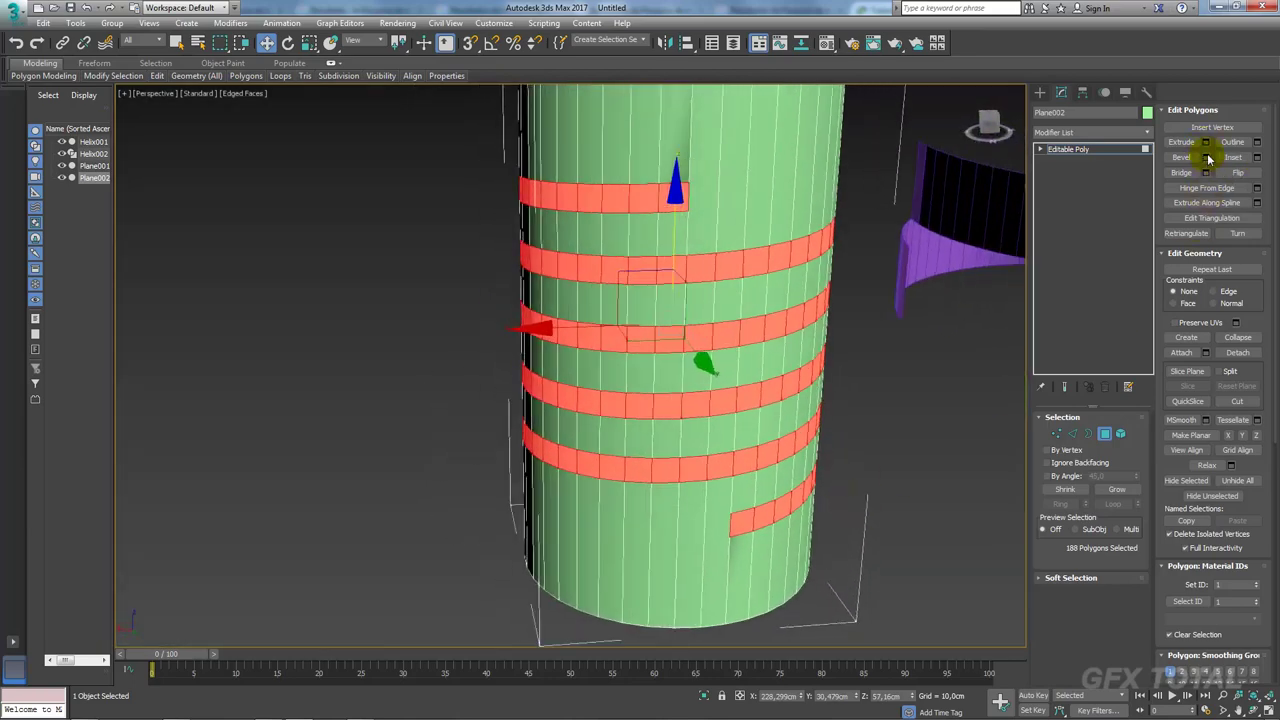
# Step: Bevel the spiral band as a Group, about 3.9 cm high with -1.7 cm outline
pyautogui.click(1206, 157)
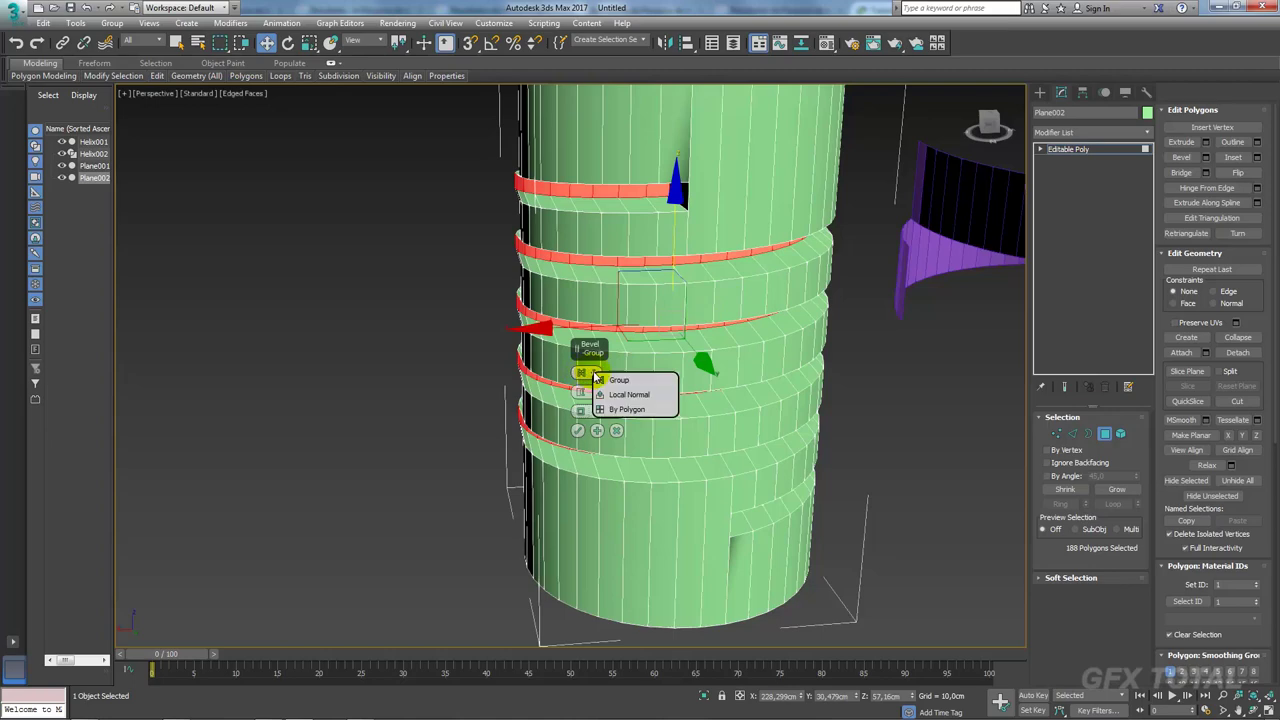
pyautogui.click(619, 380)
pyautogui.moveTo(580, 392)
pyautogui.mouseDown()
pyautogui.moveTo(576, 362)
pyautogui.moveTo(579, 411)
pyautogui.mouseUp()
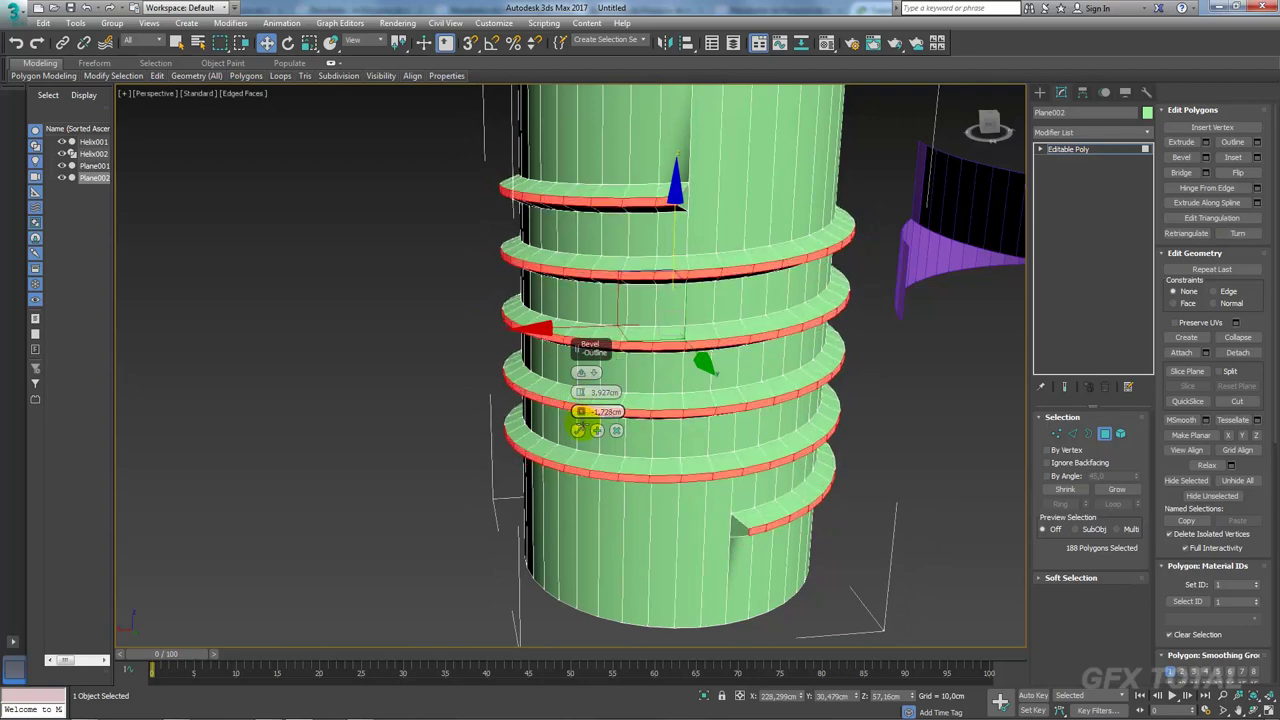
pyautogui.click(577, 432)
pyautogui.moveTo(794, 337)
pyautogui.keyDown('alt'); pyautogui.mouseDown(button='middle')
pyautogui.moveTo(777, 377)
pyautogui.moveTo(786, 418)
pyautogui.mouseUp(button='middle'); pyautogui.keyUp('alt')
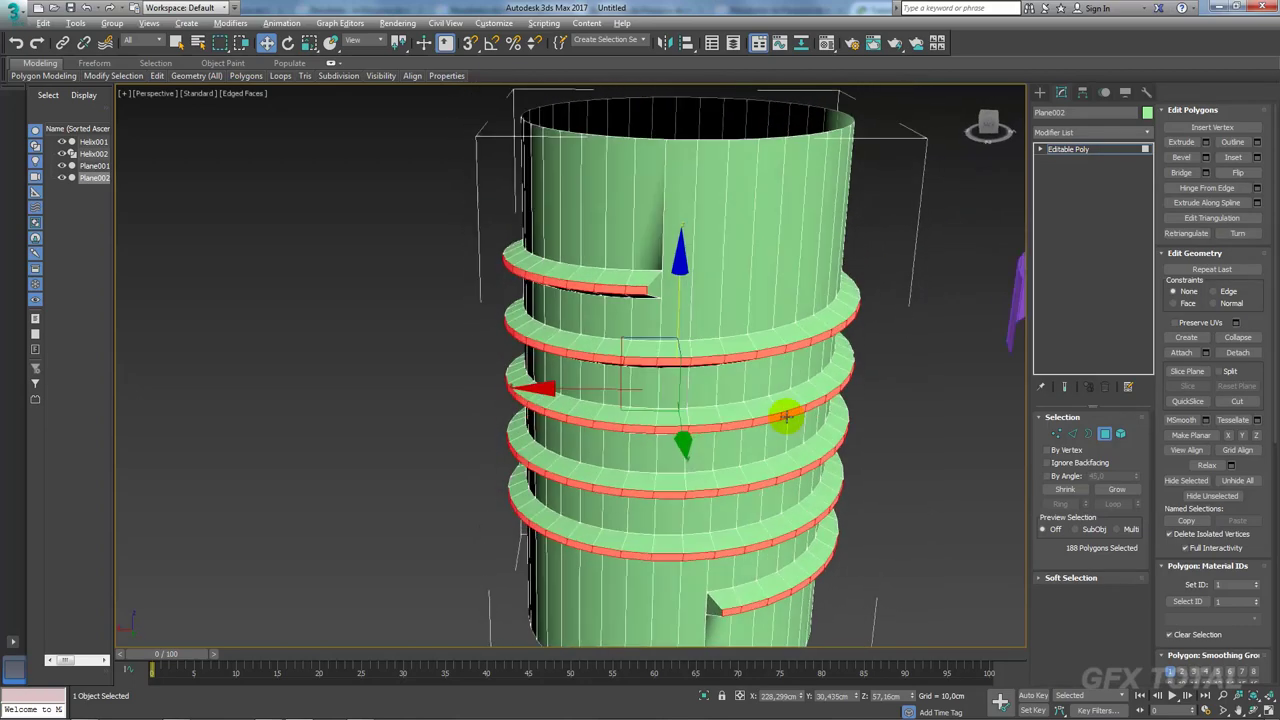
# Step: Select the vertical polygon strip at the thread end
pyautogui.click(1055, 434)
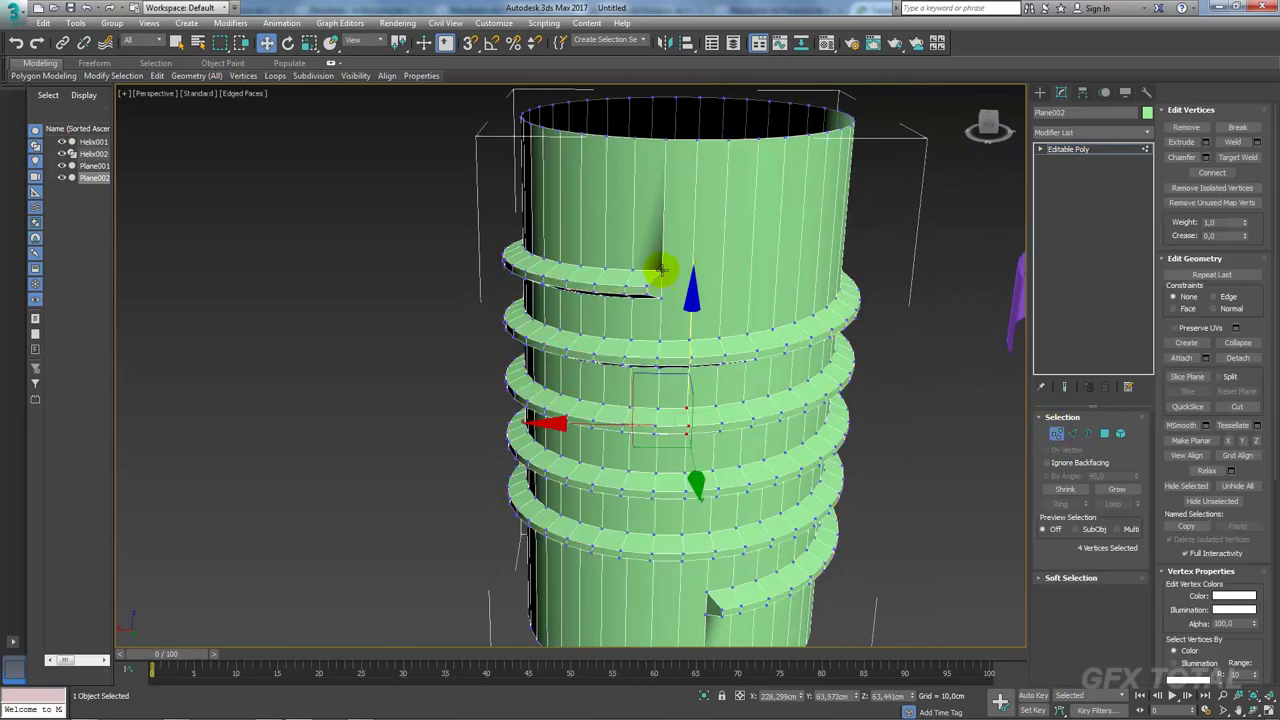
pyautogui.click(1104, 434)
pyautogui.click(680, 286)
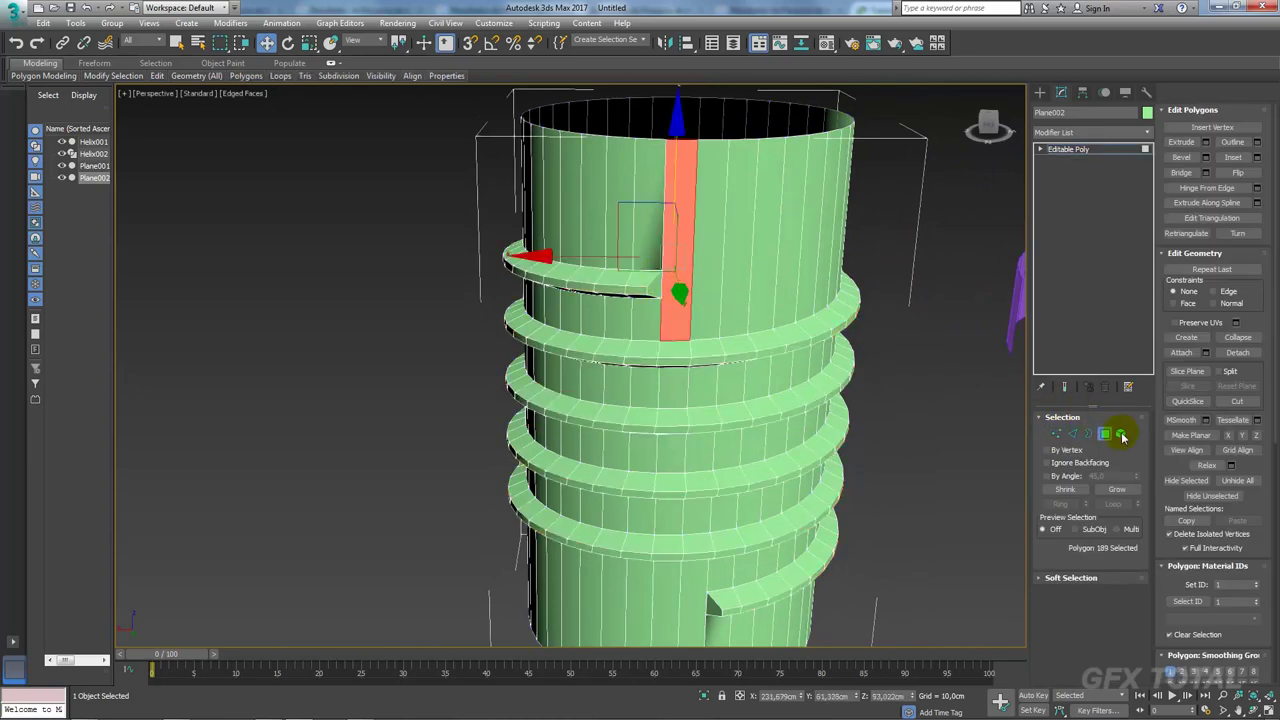
pyautogui.click(1073, 435)
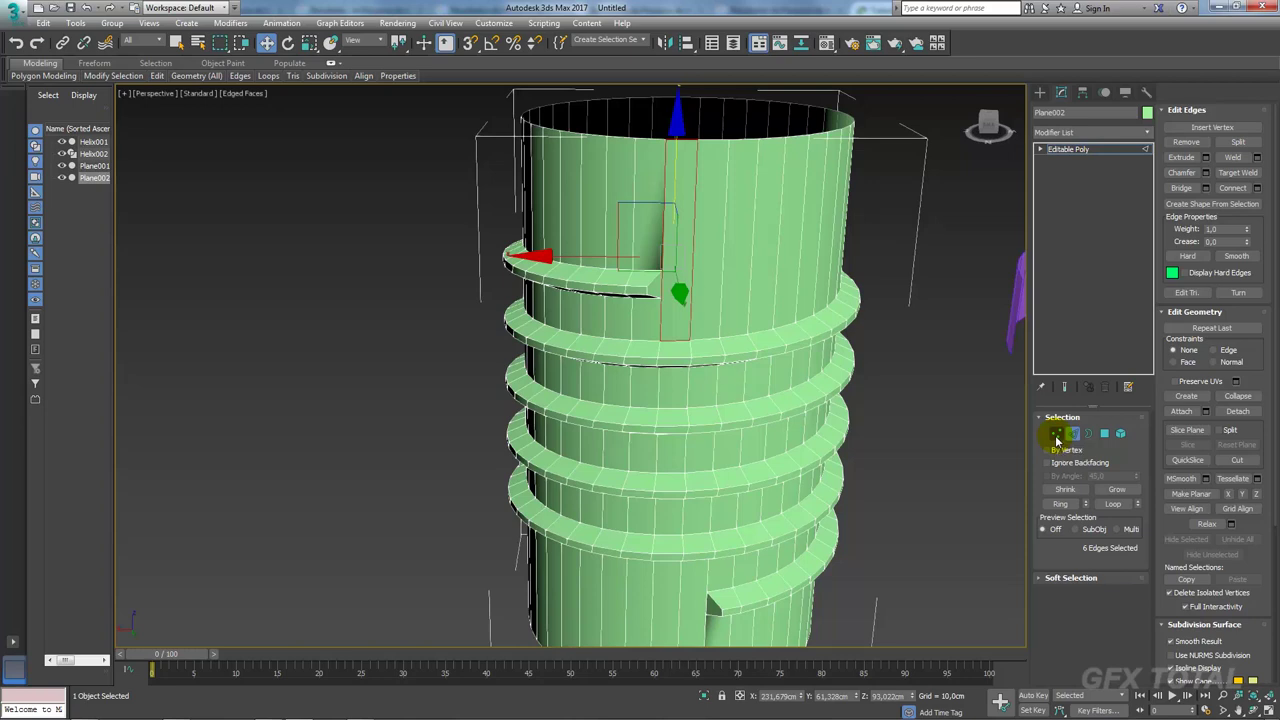
# Step: Select the vertices at the upper and lower thread-end corners
pyautogui.click(1057, 436)
pyautogui.click(657, 296)
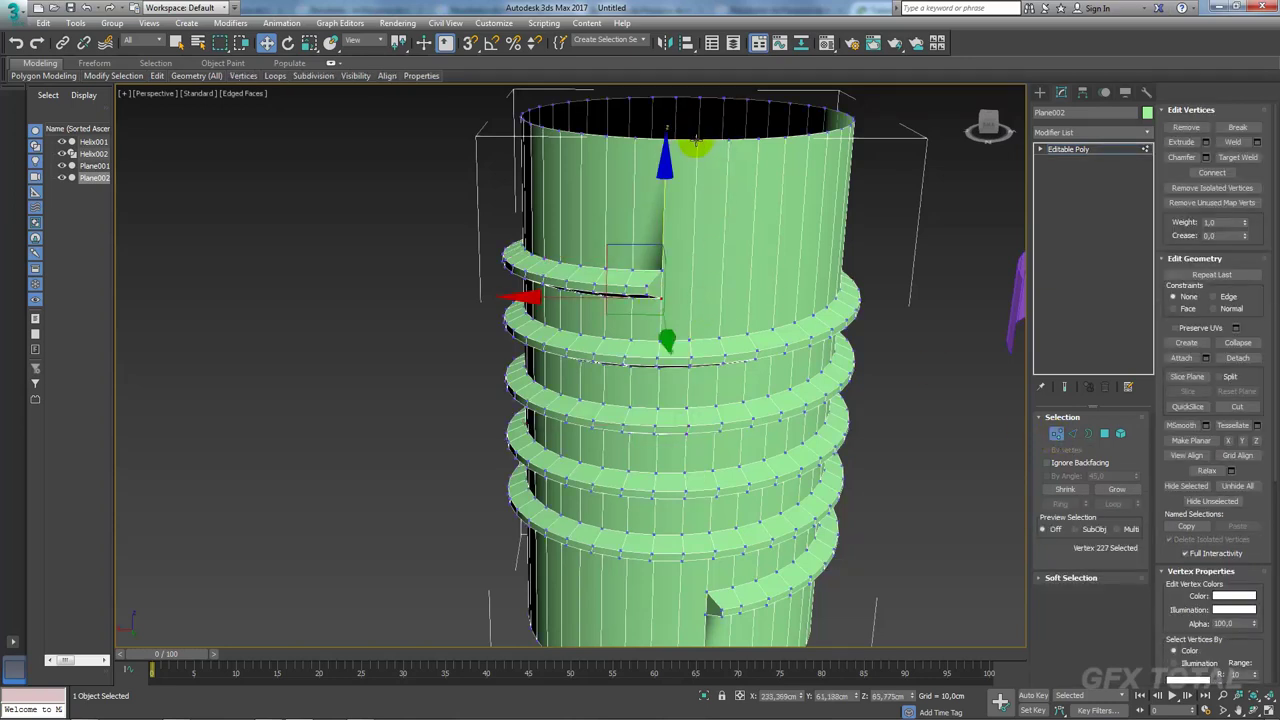
pyautogui.keyDown('ctrl'); pyautogui.click(837, 380); pyautogui.keyUp('ctrl')
pyautogui.moveTo(790, 563)
pyautogui.mouseDown(button='middle')
pyautogui.moveTo(790, 418)
pyautogui.moveTo(726, 449)
pyautogui.mouseUp(button='middle')
pyautogui.click(694, 443)
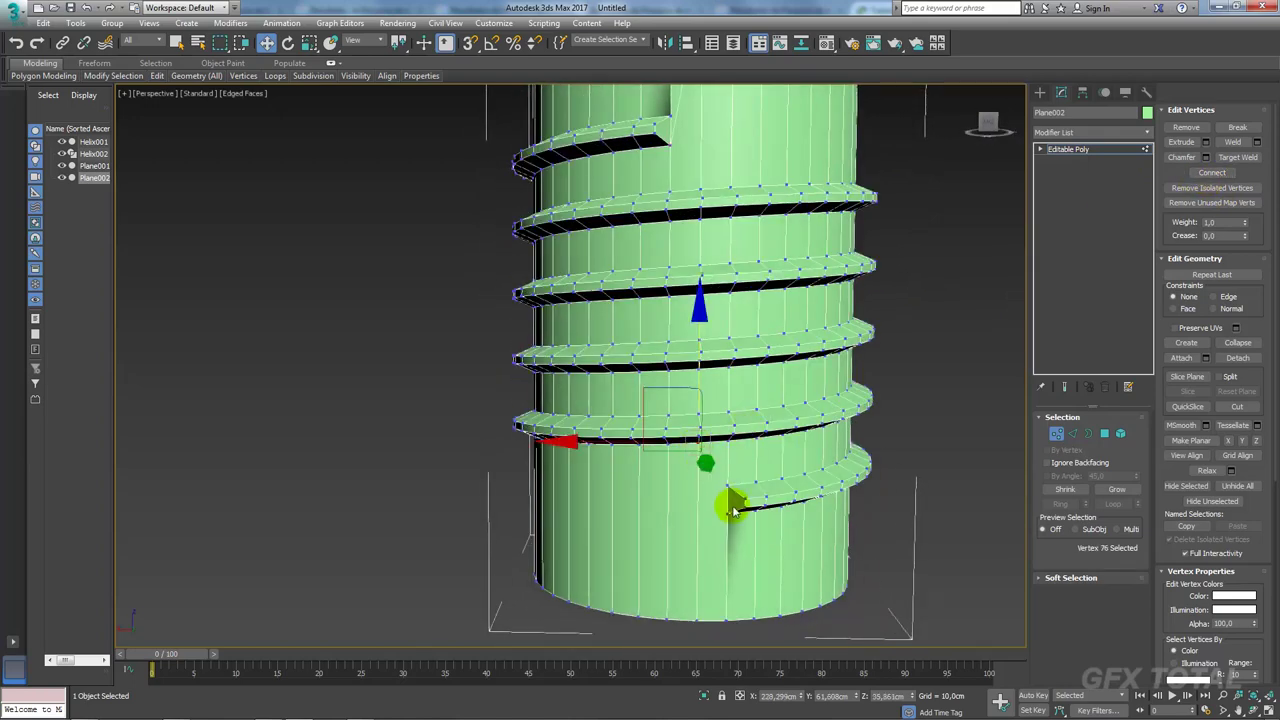
pyautogui.click(727, 486)
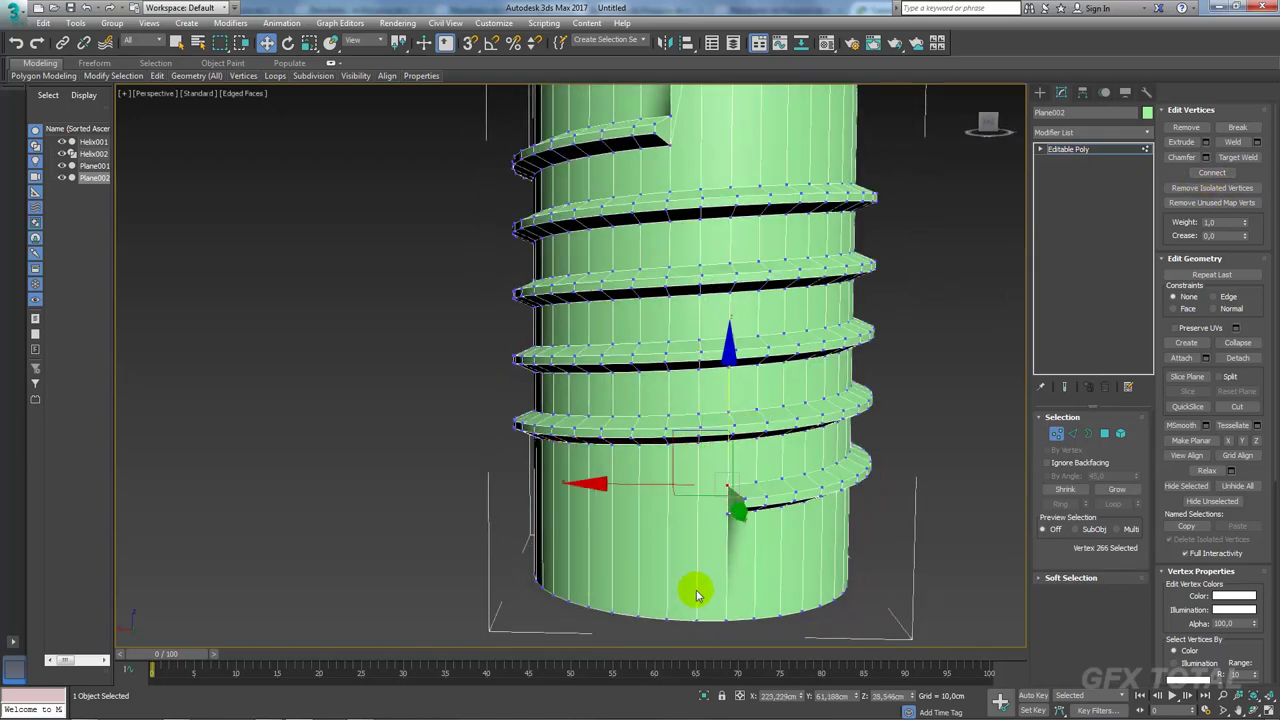
pyautogui.keyDown('ctrl'); pyautogui.click(694, 622); pyautogui.keyUp('ctrl')
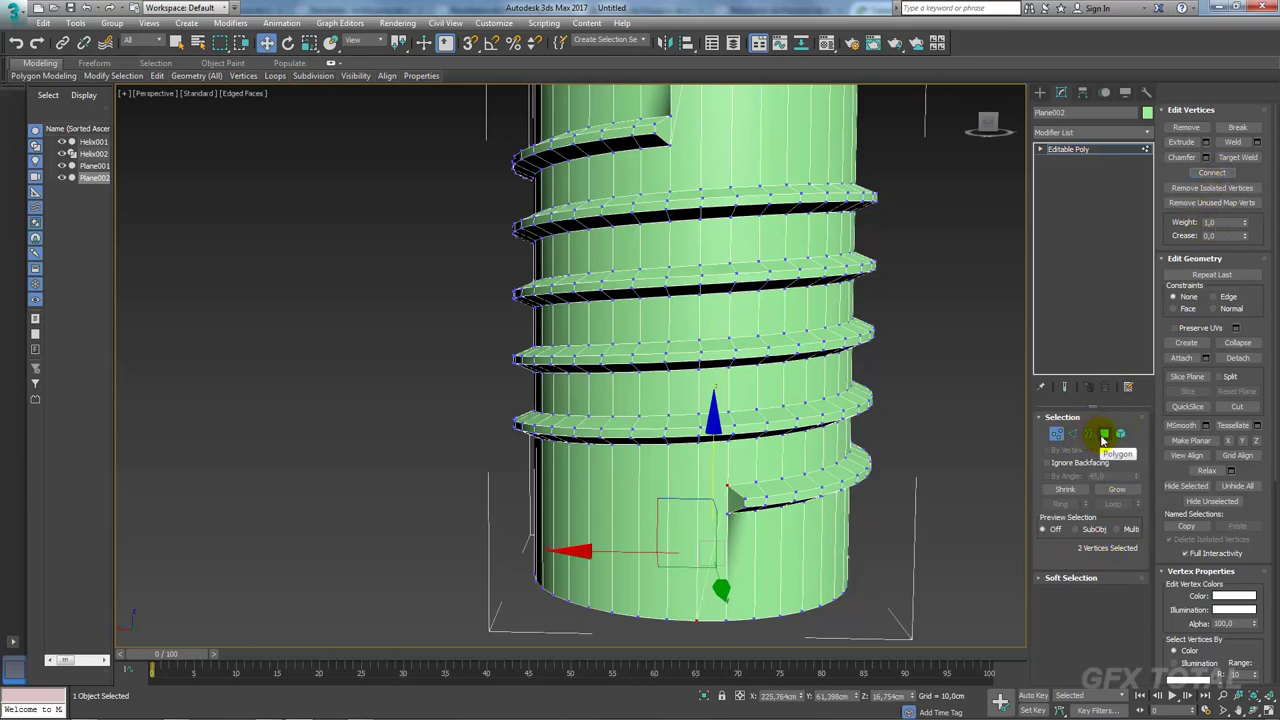
# Step: Select the faces beneath the lower thread end
pyautogui.click(1103, 440)
pyautogui.click(702, 514)
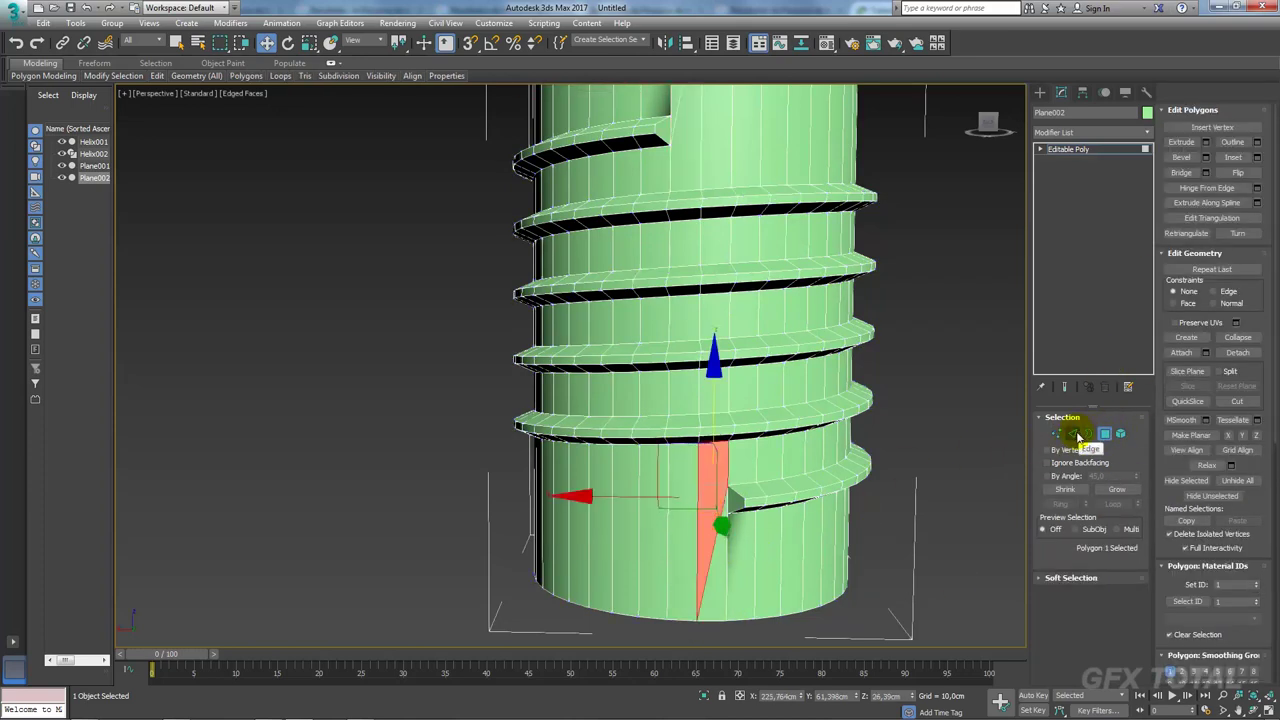
pyautogui.click(1076, 434)
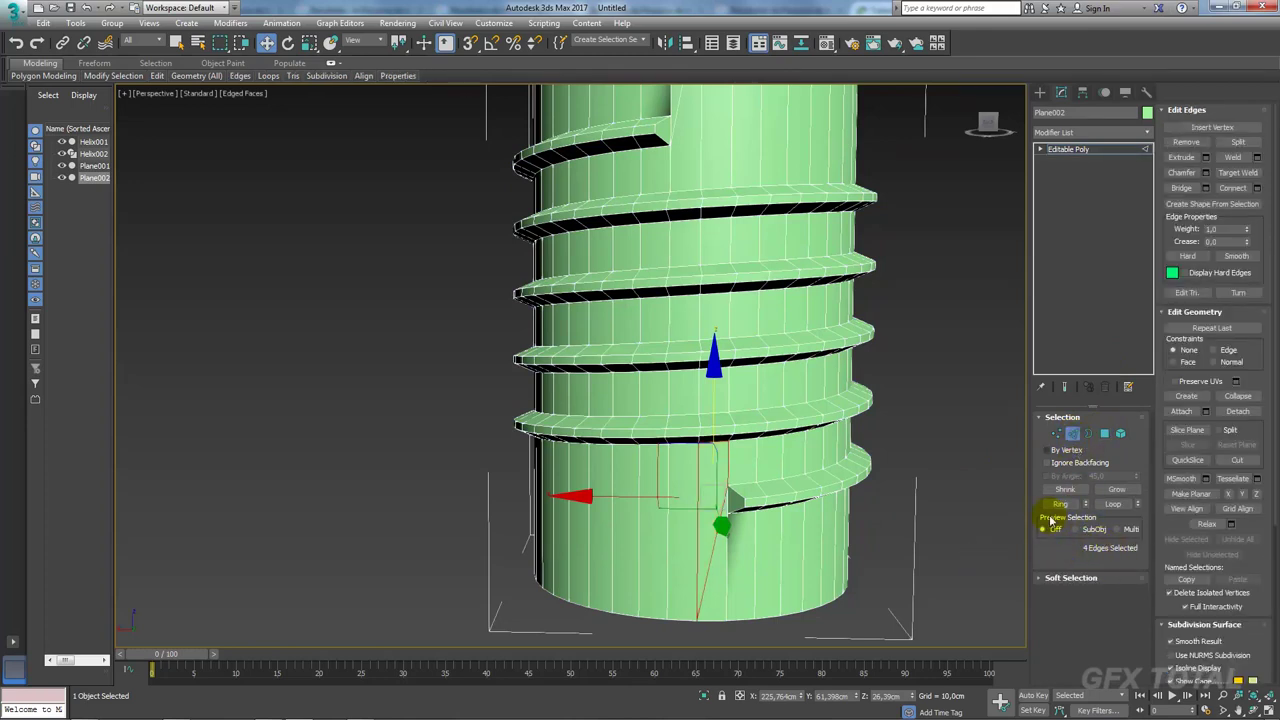
pyautogui.click(1104, 433)
pyautogui.click(718, 530)
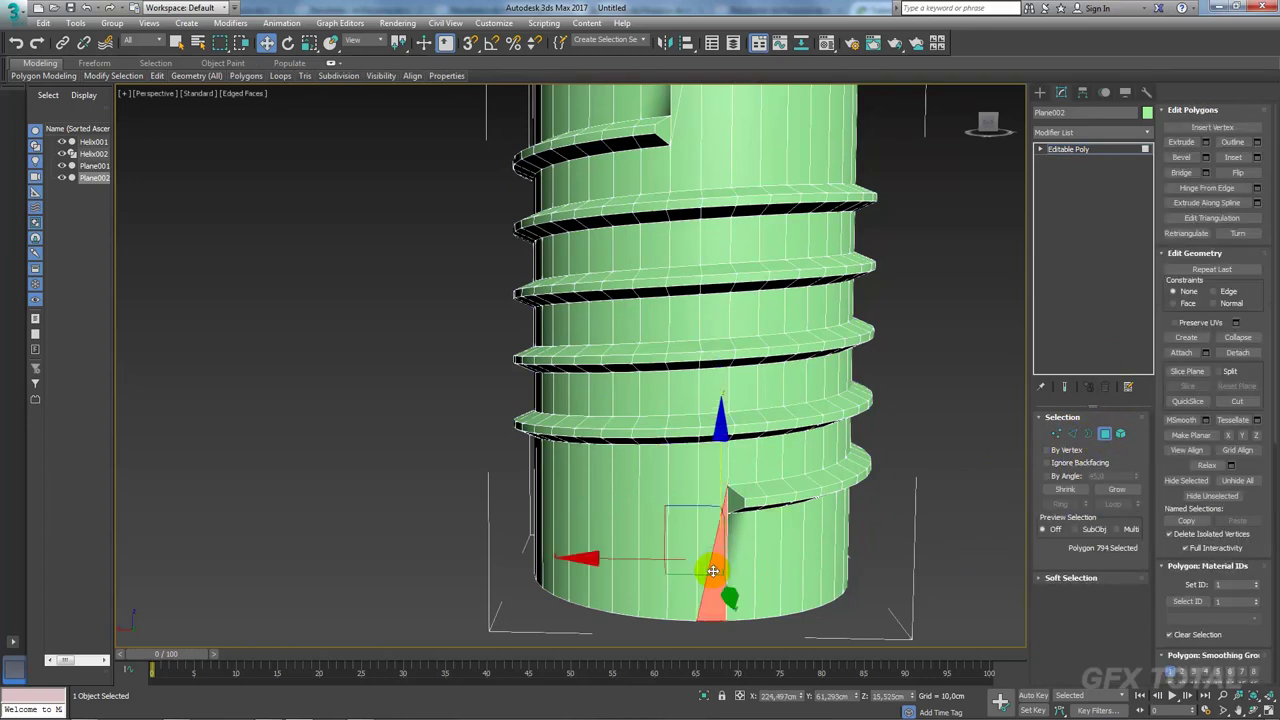
pyautogui.click(1075, 432)
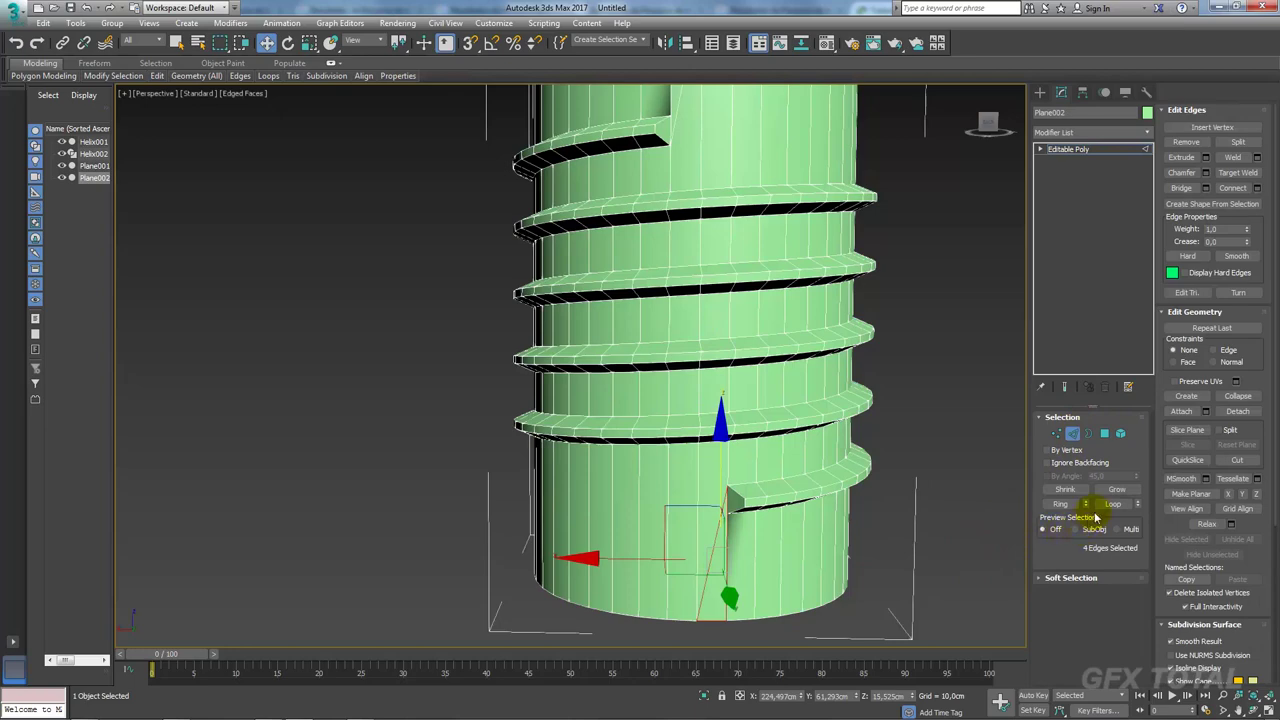
pyautogui.moveTo(837, 543)
pyautogui.keyDown('alt'); pyautogui.mouseDown(button='middle')
pyautogui.moveTo(823, 449)
pyautogui.moveTo(846, 429)
pyautogui.moveTo(840, 444)
pyautogui.mouseUp(button='middle'); pyautogui.keyUp('alt')
pyautogui.scroll(5, 840, 444)
pyautogui.moveTo(737, 490)
pyautogui.keyDown('alt'); pyautogui.mouseDown(button='middle')
pyautogui.moveTo(689, 463)
pyautogui.moveTo(718, 494)
pyautogui.mouseUp(button='middle'); pyautogui.keyUp('alt')
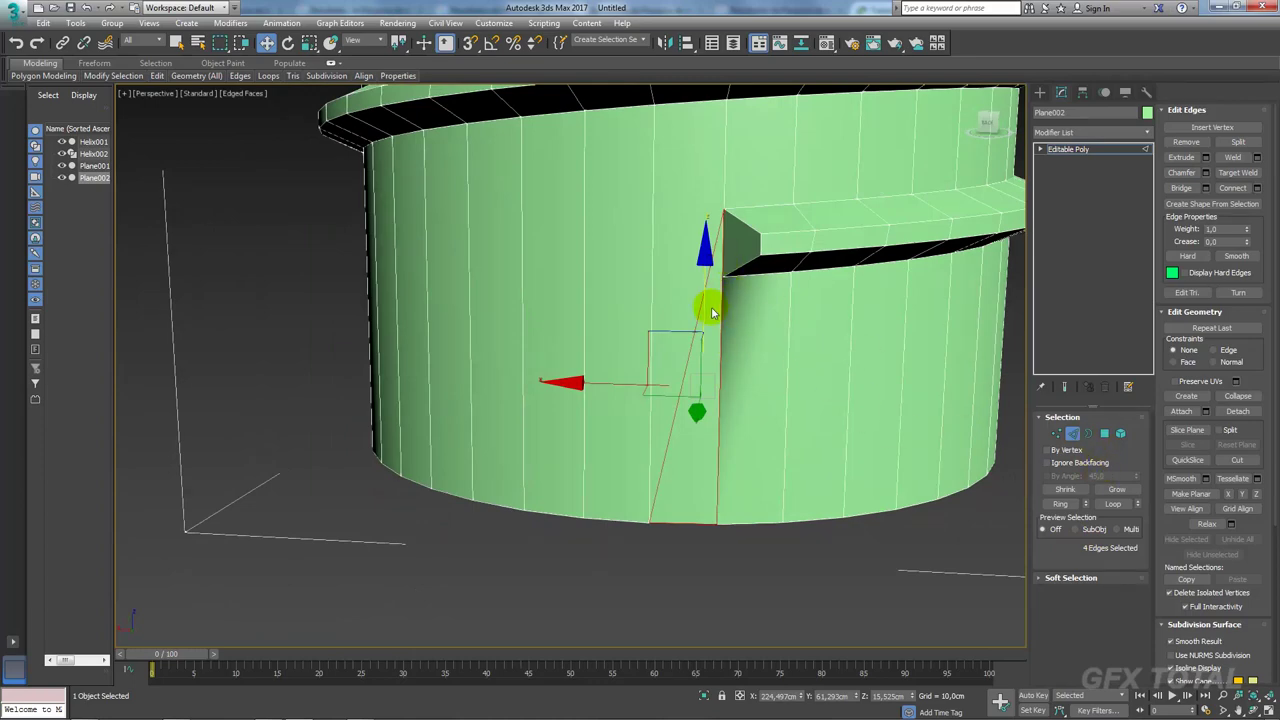
# Step: Add a TurboSmooth modifier to the threaded cylinder and toggle edged faces off with F4
pyautogui.click(1068, 149)
pyautogui.scroll(-3, 848, 260)
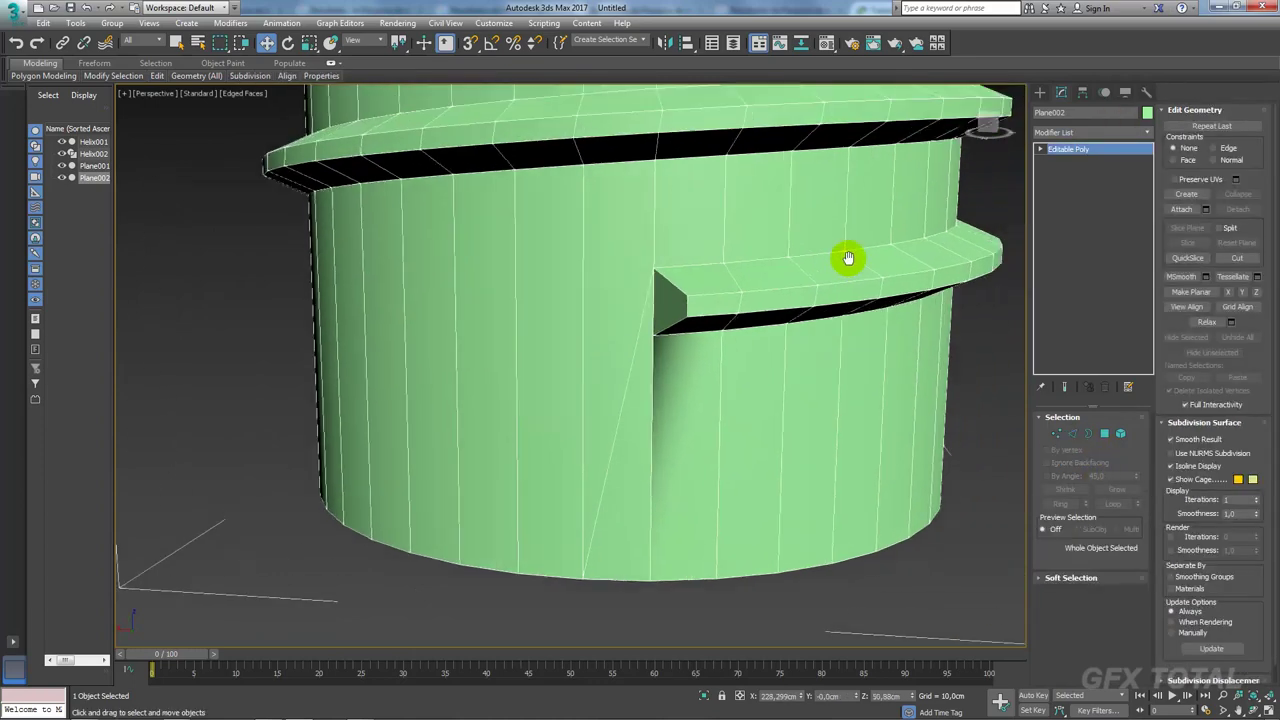
pyautogui.scroll(-4, 848, 260)
pyautogui.moveTo(857, 251)
pyautogui.keyDown('alt'); pyautogui.mouseDown(button='middle')
pyautogui.moveTo(846, 371)
pyautogui.moveTo(1022, 195)
pyautogui.mouseUp(button='middle'); pyautogui.keyUp('alt')
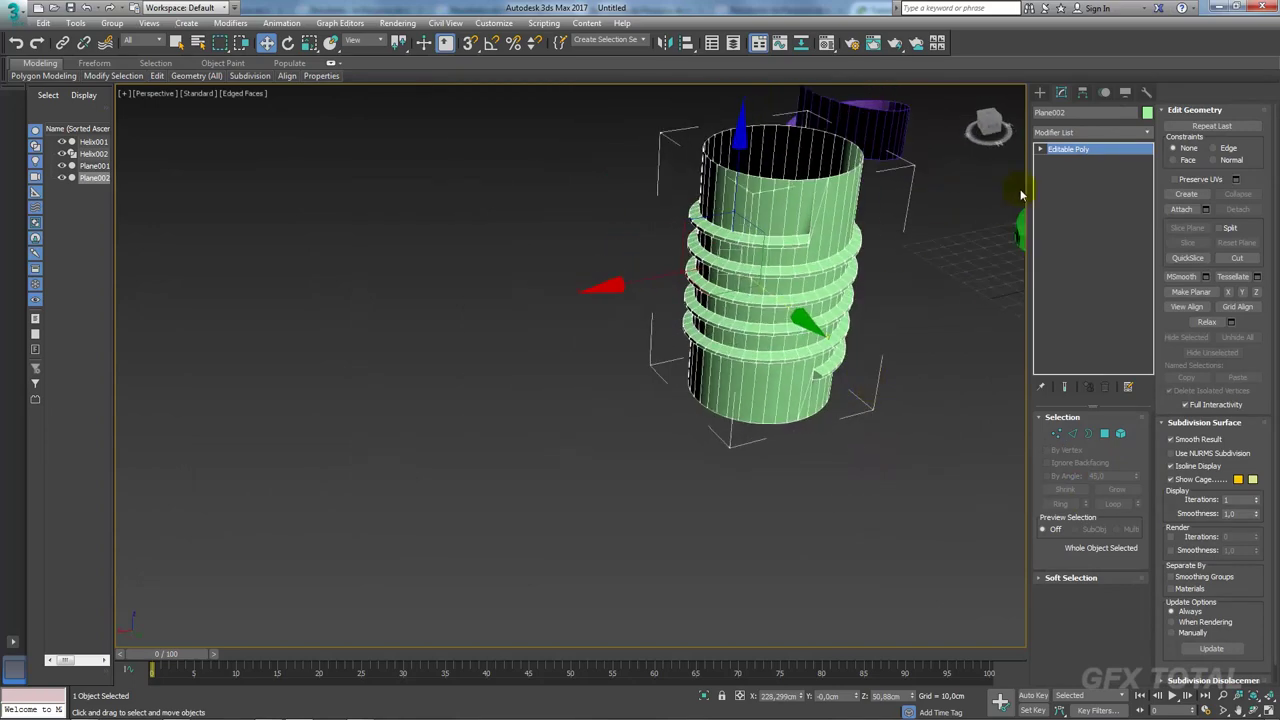
pyautogui.click(1146, 132)
pyautogui.moveTo(1150, 150)
pyautogui.mouseDown()
pyautogui.moveTo(1166, 386)
pyautogui.moveTo(1143, 529)
pyautogui.mouseUp()
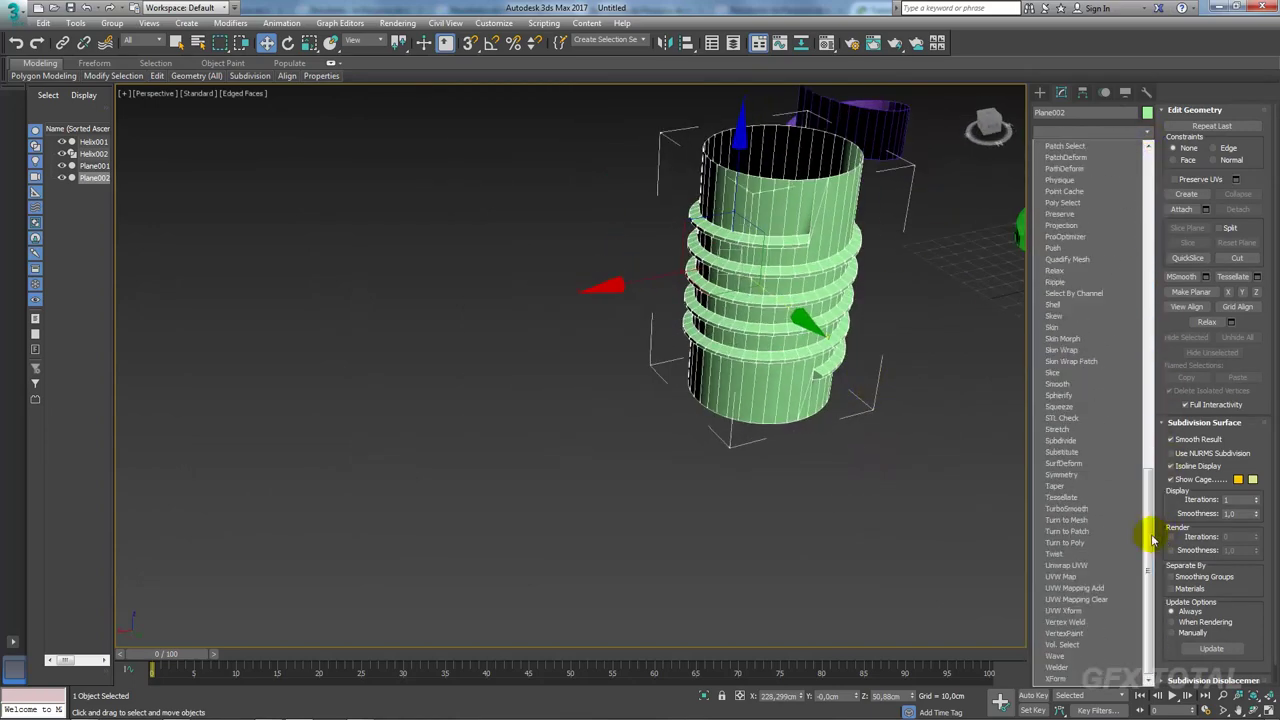
pyautogui.scroll(3, 889, 377)
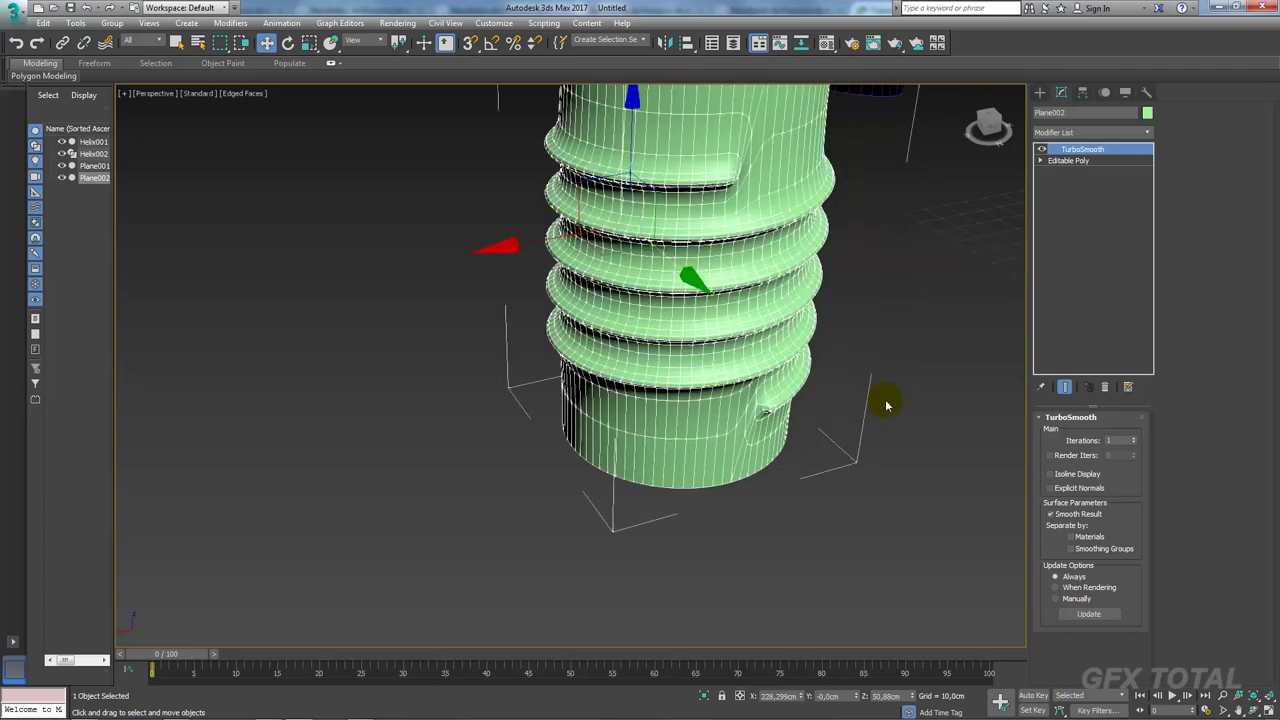
pyautogui.press('F4')
pyautogui.keyDown('alt'); pyautogui.moveTo(885, 399); pyautogui.dragTo(858, 391, button='middle'); pyautogui.keyUp('alt')
pyautogui.scroll(3, 850, 390)
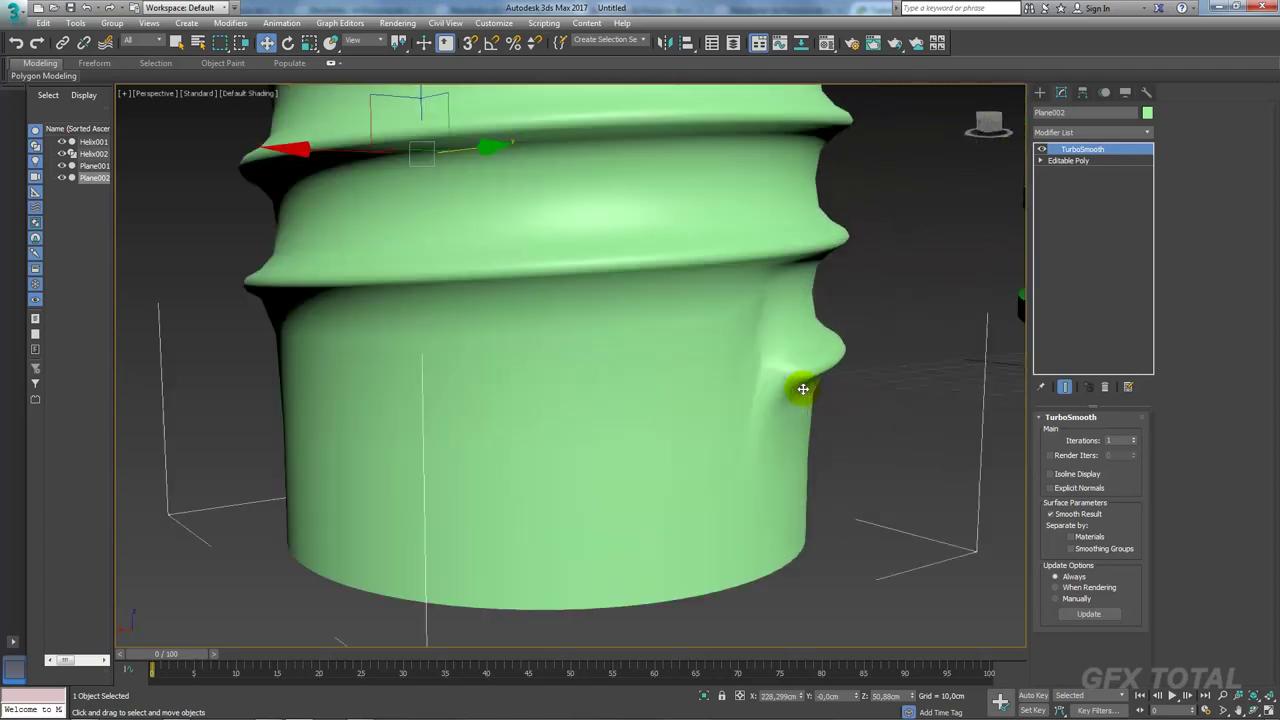
pyautogui.click(1068, 160)
# Step: Select an edge across the thread ledge and extend it to its full ring
pyautogui.click(1072, 432)
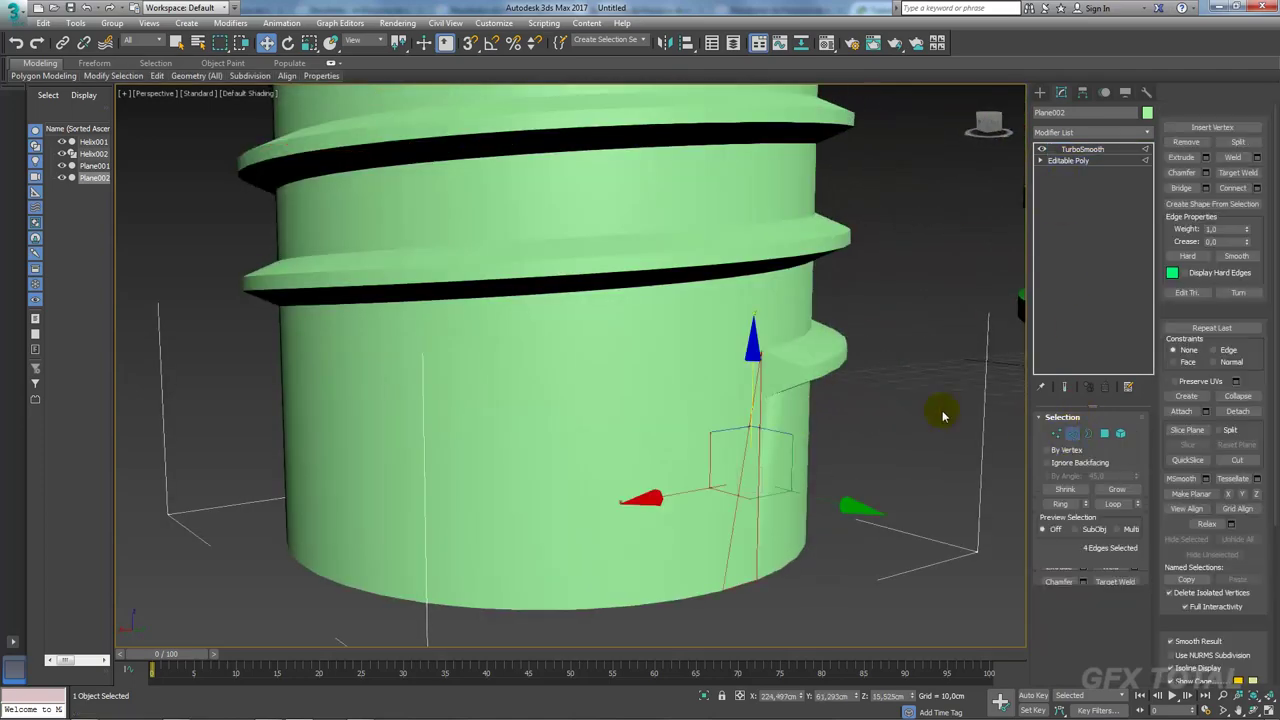
pyautogui.click(792, 360)
pyautogui.press('F4')
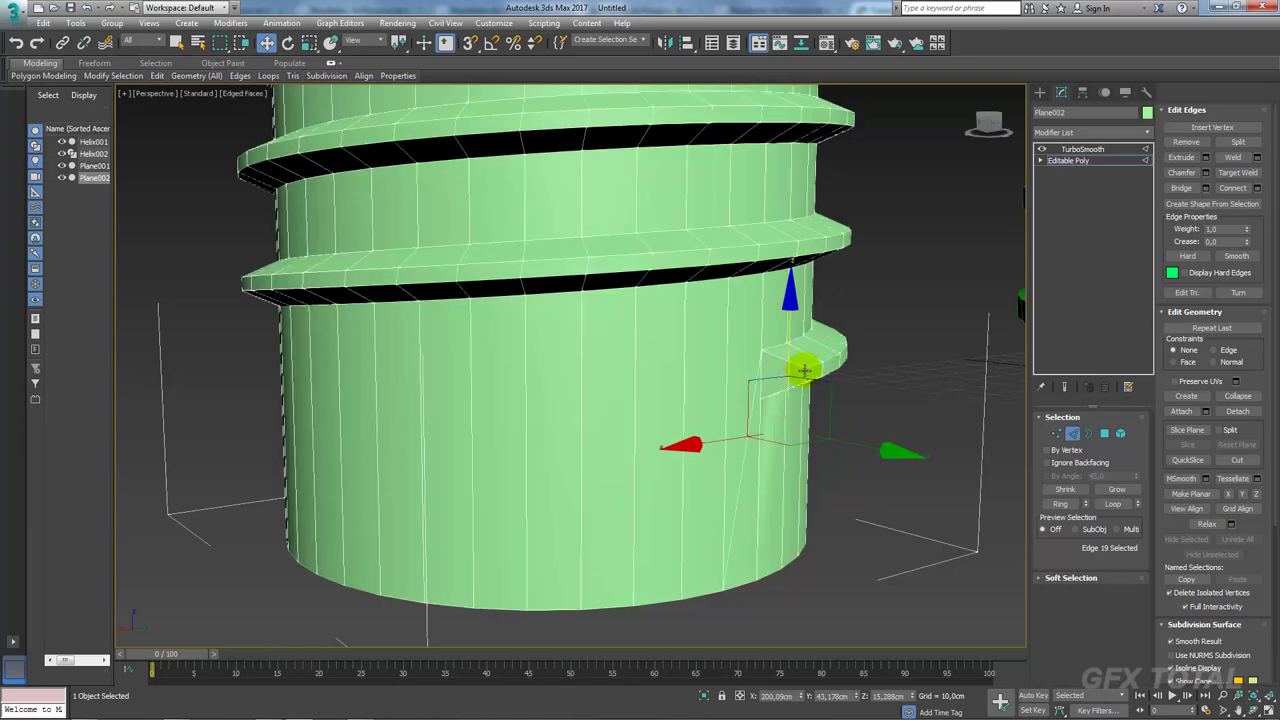
pyautogui.press('F4')
pyautogui.press('F4')
pyautogui.keyDown('alt'); pyautogui.moveTo(808, 372); pyautogui.dragTo(1022, 172, button='middle'); pyautogui.keyUp('alt')
pyautogui.click(807, 364)
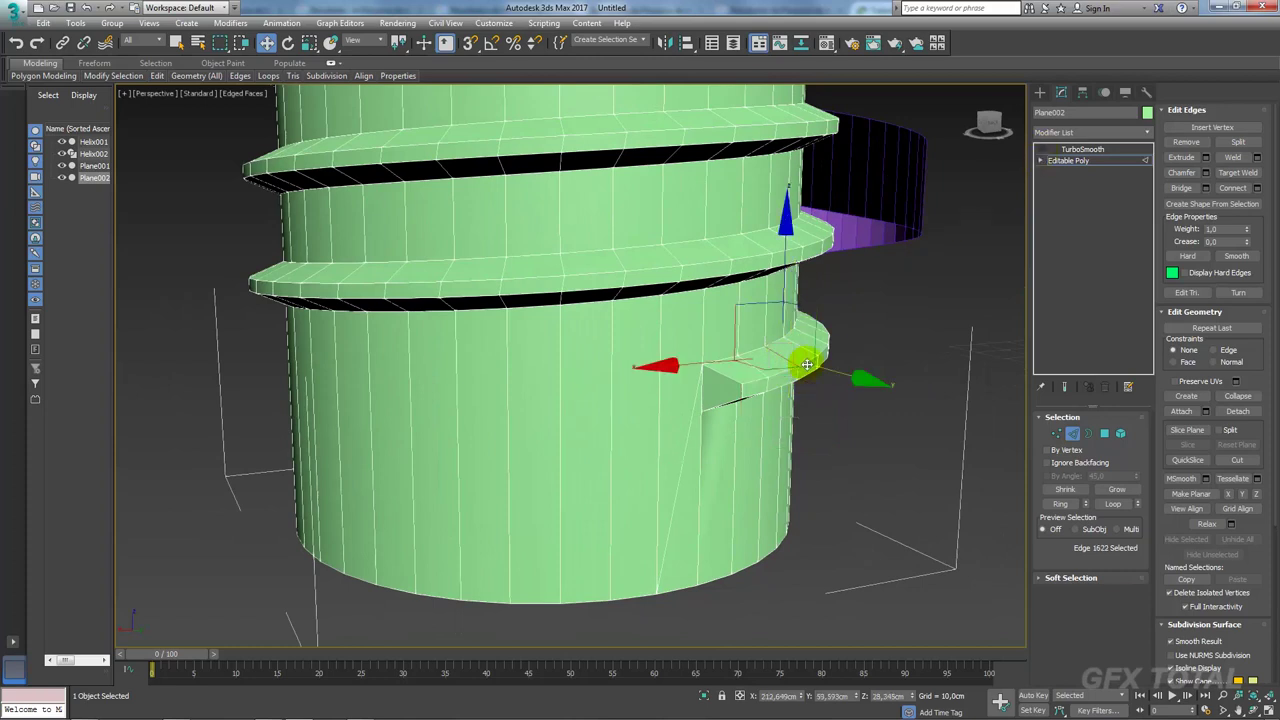
pyautogui.click(1060, 505)
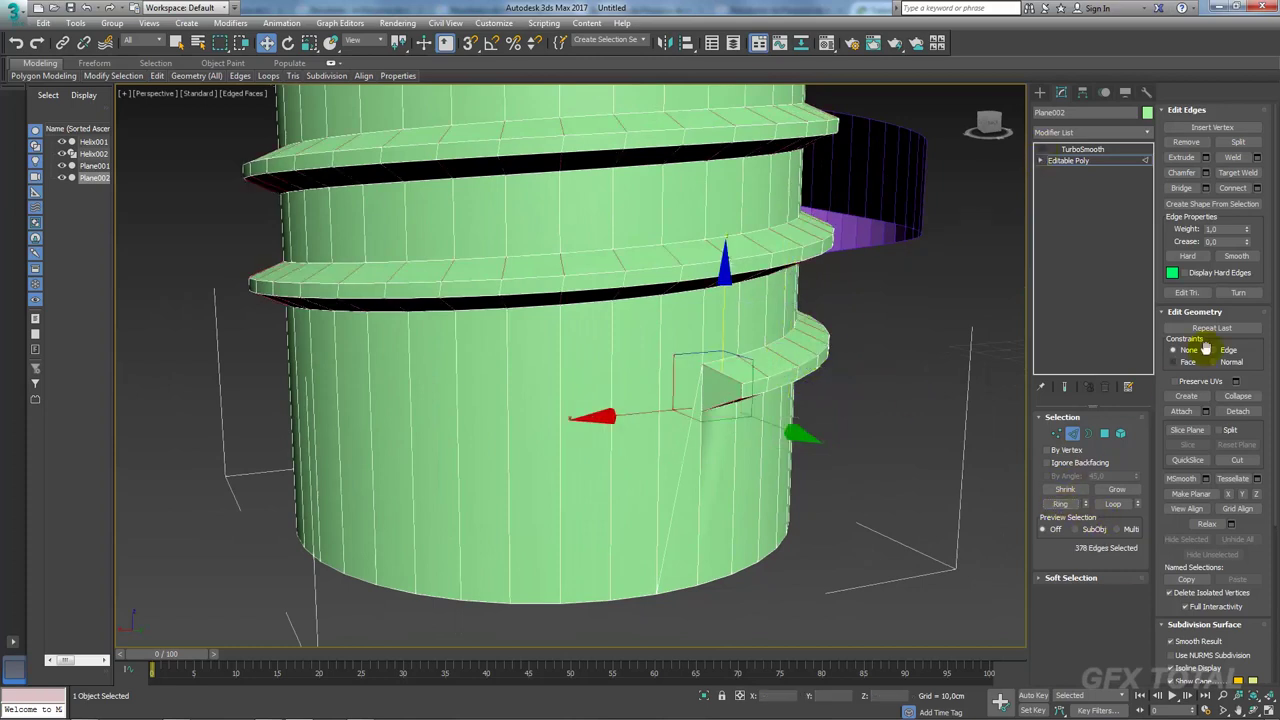
# Step: Connect the ring edges with 2 segments and view the TurboSmooth result
pyautogui.click(1256, 188)
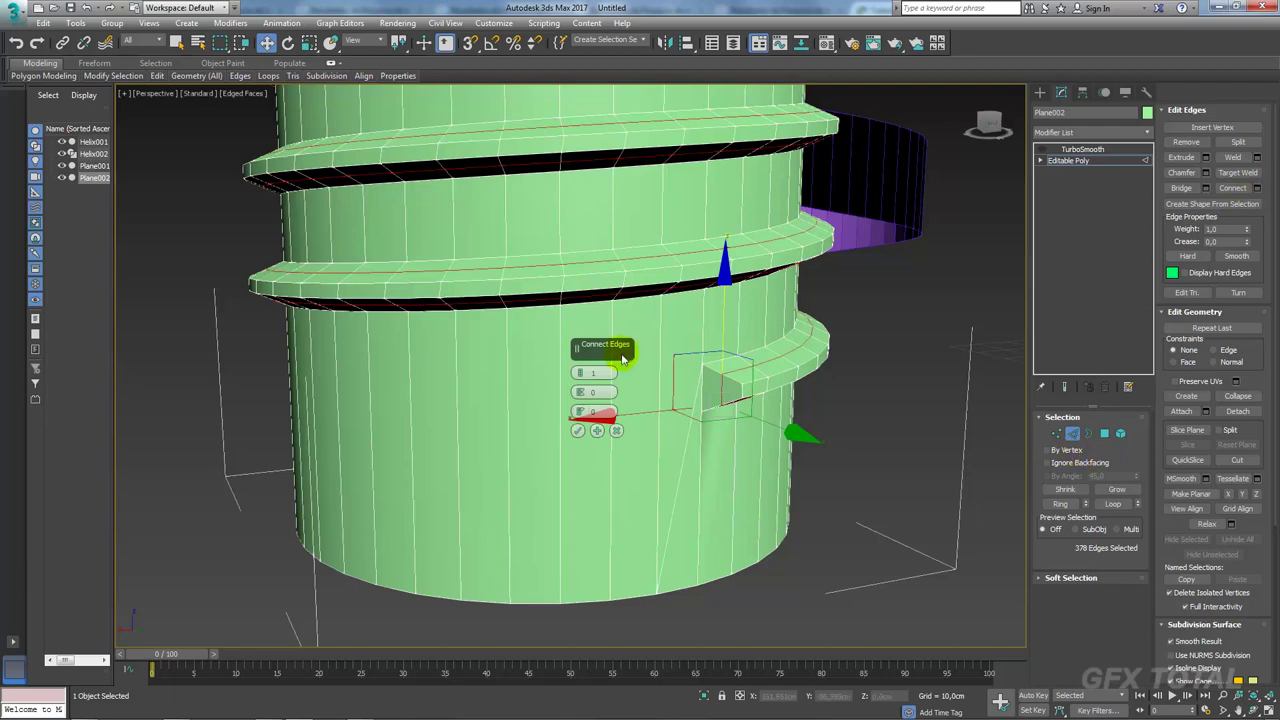
pyautogui.moveTo(584, 372); pyautogui.dragTo(592, 372)
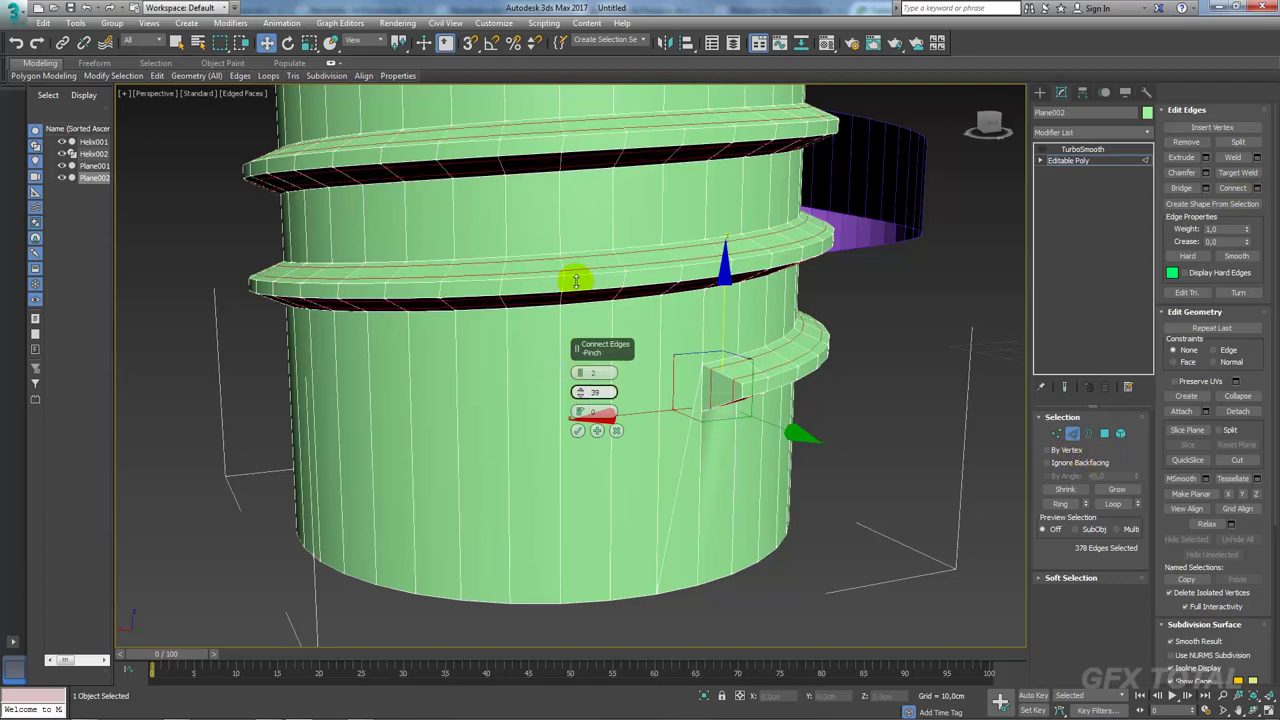
pyautogui.click(578, 430)
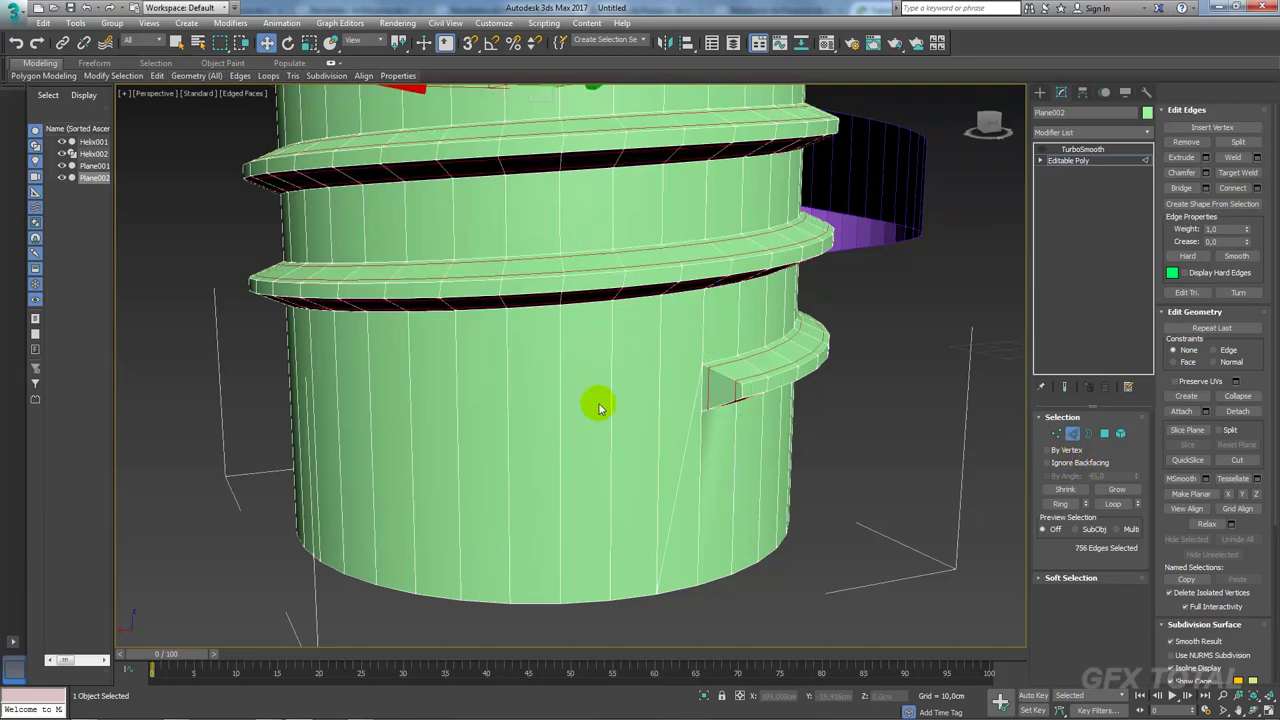
pyautogui.click(1070, 149)
pyautogui.click(1042, 149)
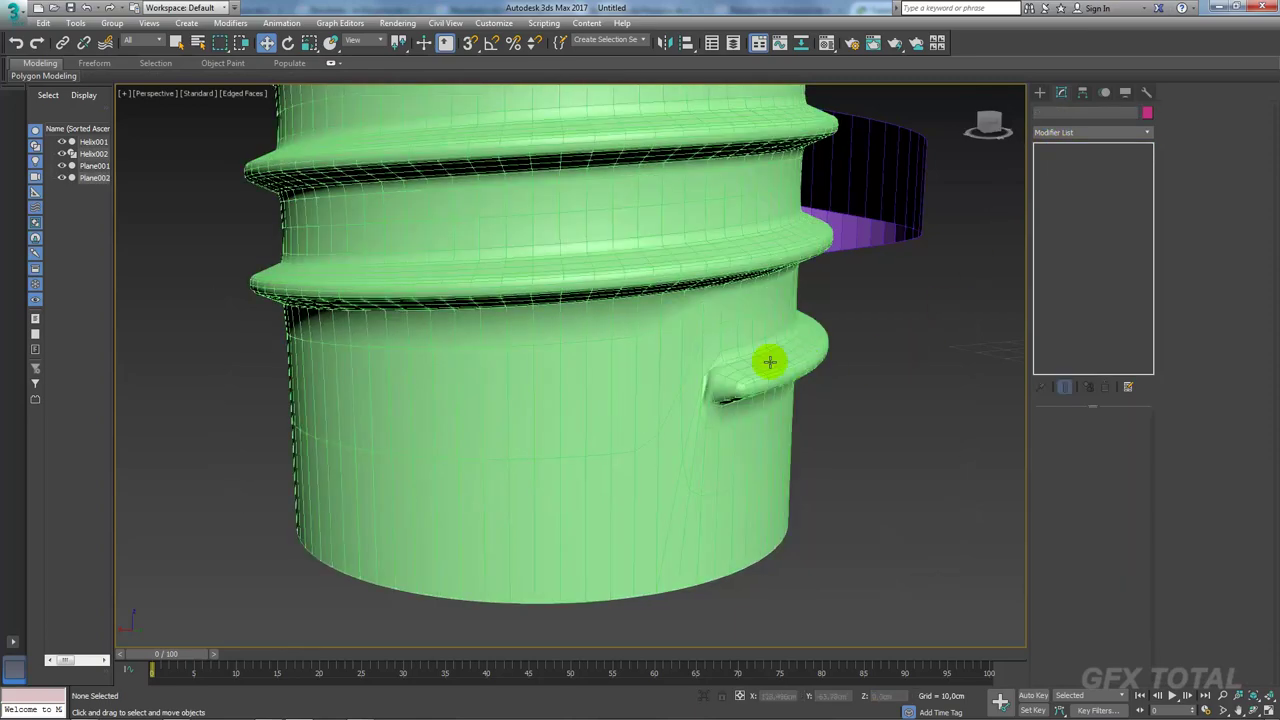
# Step: Step below TurboSmooth to the cylinder's Editable Poly and work at Border level on its open rims
pyautogui.moveTo(766, 363)
pyautogui.keyDown('alt'); pyautogui.mouseDown(button='middle')
pyautogui.moveTo(786, 400)
pyautogui.moveTo(668, 423)
pyautogui.mouseUp(button='middle'); pyautogui.keyUp('alt')
pyautogui.scroll(-3, 668, 423)
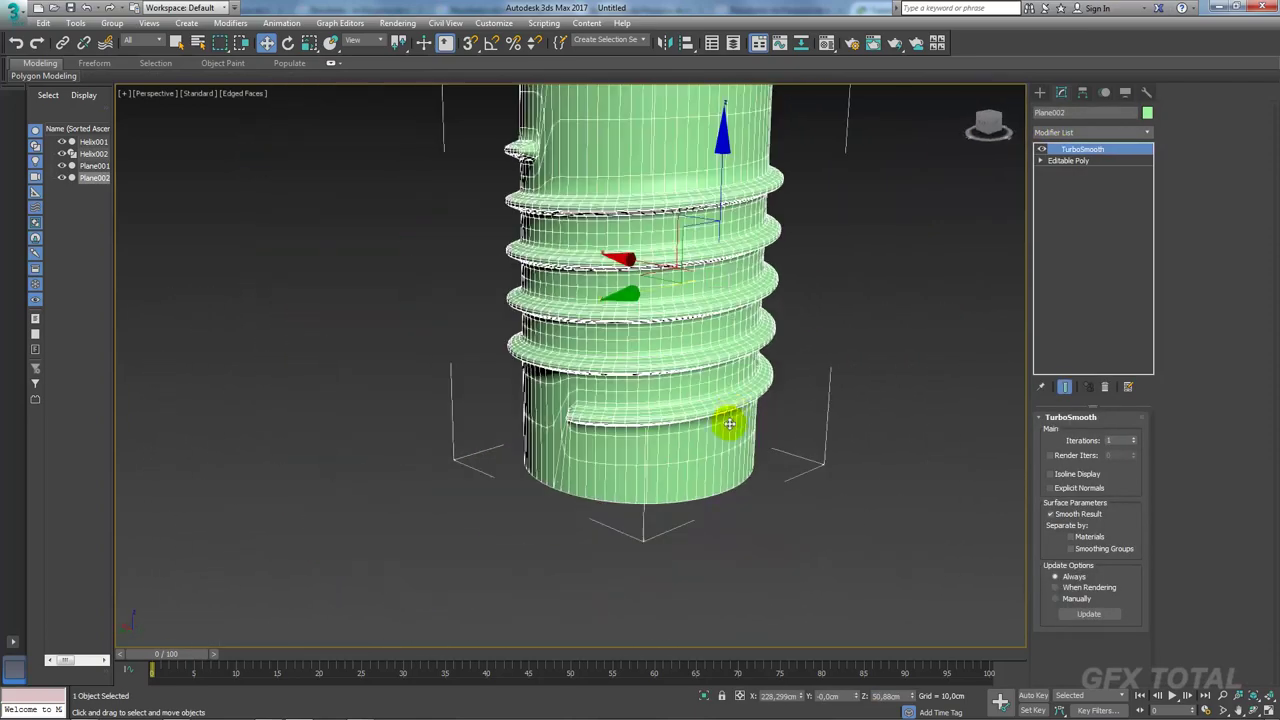
pyautogui.moveTo(737, 377)
pyautogui.keyDown('alt'); pyautogui.mouseDown(button='middle')
pyautogui.moveTo(728, 423)
pyautogui.moveTo(766, 488)
pyautogui.moveTo(749, 531)
pyautogui.moveTo(830, 380)
pyautogui.mouseUp(button='middle'); pyautogui.keyUp('alt')
pyautogui.click(1068, 160)
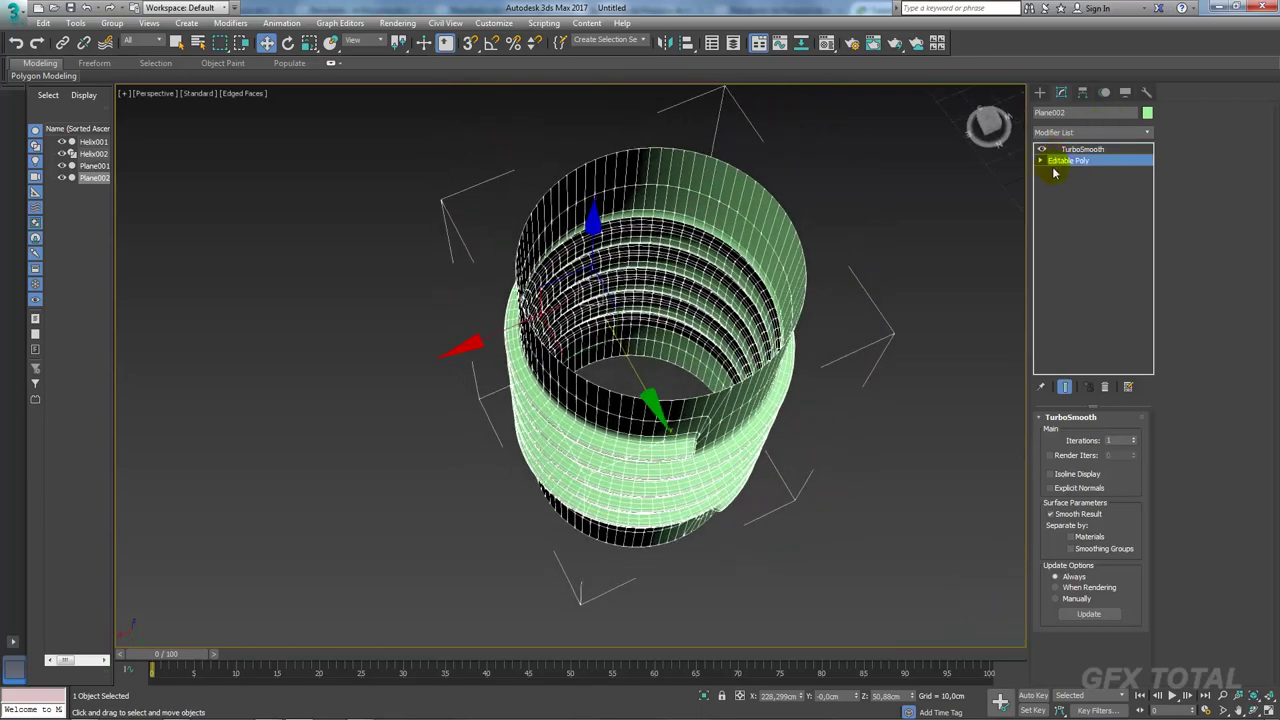
pyautogui.click(1089, 433)
pyautogui.moveTo(766, 290)
pyautogui.keyDown('alt'); pyautogui.mouseDown(button='middle')
pyautogui.moveTo(894, 217)
pyautogui.moveTo(635, 336)
pyautogui.moveTo(486, 371)
pyautogui.mouseUp(button='middle'); pyautogui.keyUp('alt')
pyautogui.scroll(-3, 903, 257)
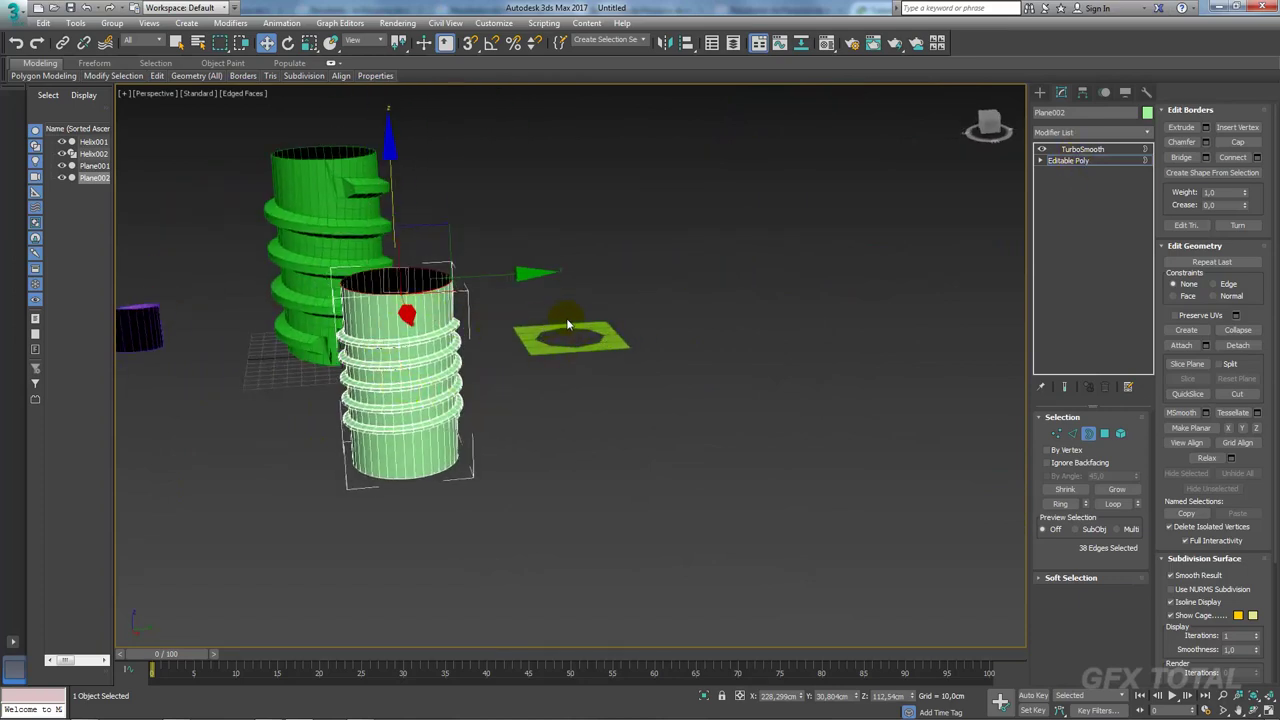
pyautogui.moveTo(573, 322)
pyautogui.keyDown('alt'); pyautogui.mouseDown(button='middle')
pyautogui.moveTo(600, 349)
pyautogui.moveTo(627, 243)
pyautogui.mouseUp(button='middle'); pyautogui.keyUp('alt')
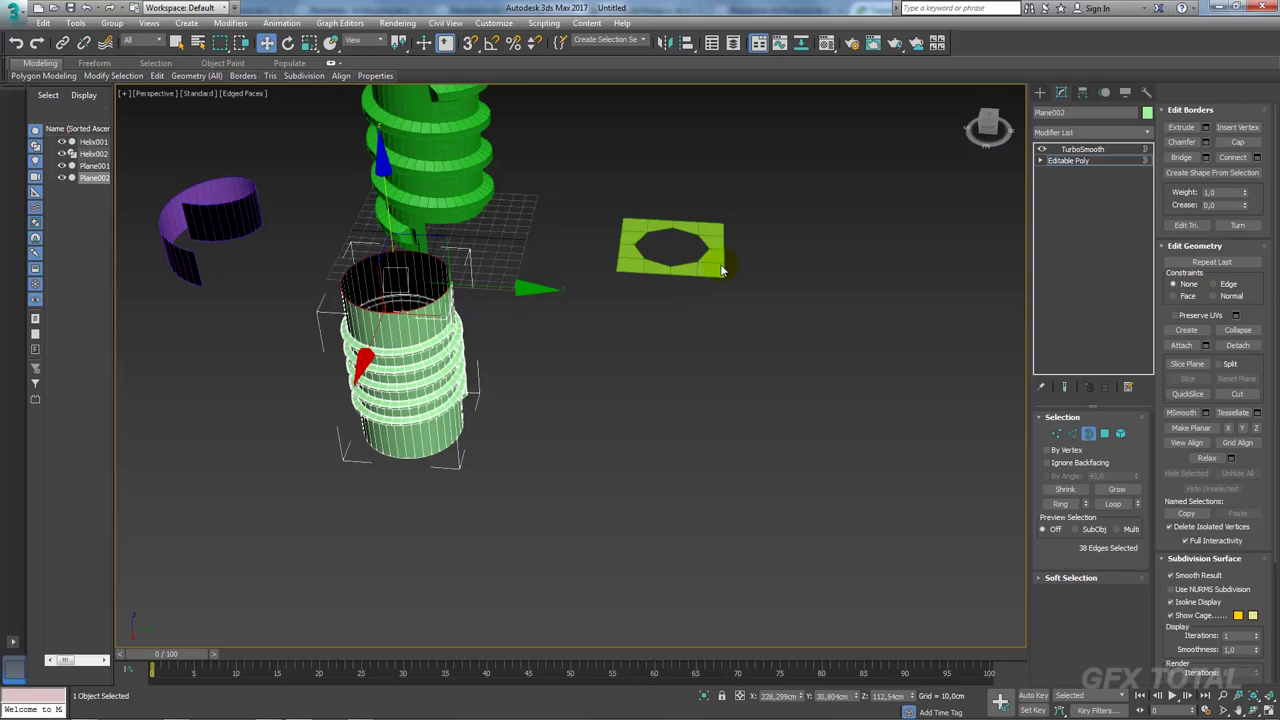
# Step: Draw a new plane, Plane003, about 77 × 201 cm in the Front view
pyautogui.click(1080, 149)
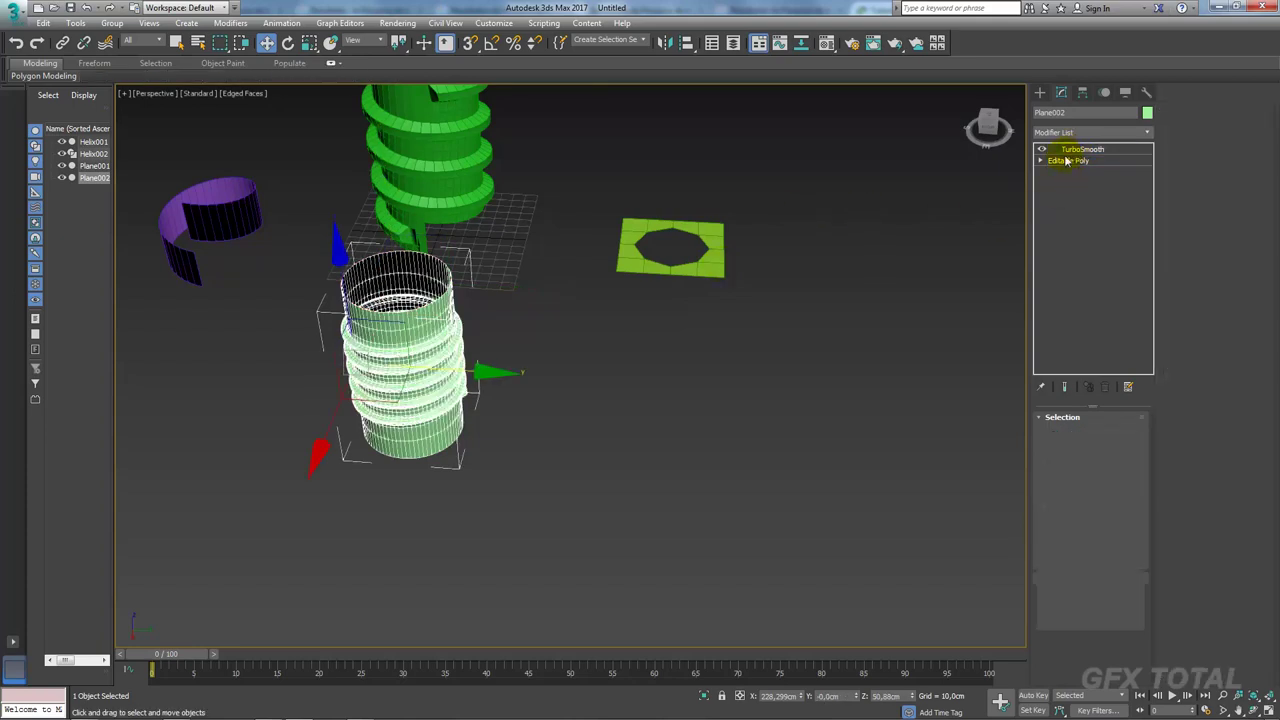
pyautogui.moveTo(764, 313); pyautogui.dragTo(714, 286, button='middle')
pyautogui.press('f')
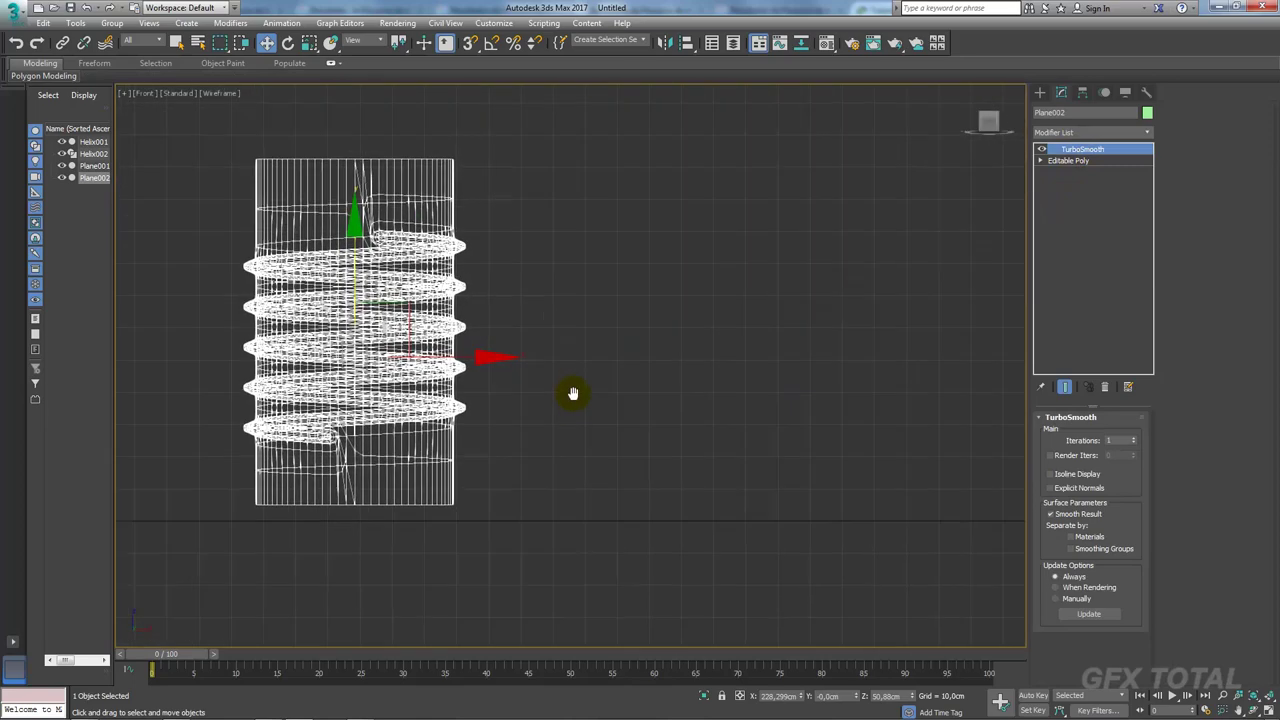
pyautogui.moveTo(571, 394); pyautogui.dragTo(461, 414, button='middle')
pyautogui.click(1040, 92)
pyautogui.click(1125, 237)
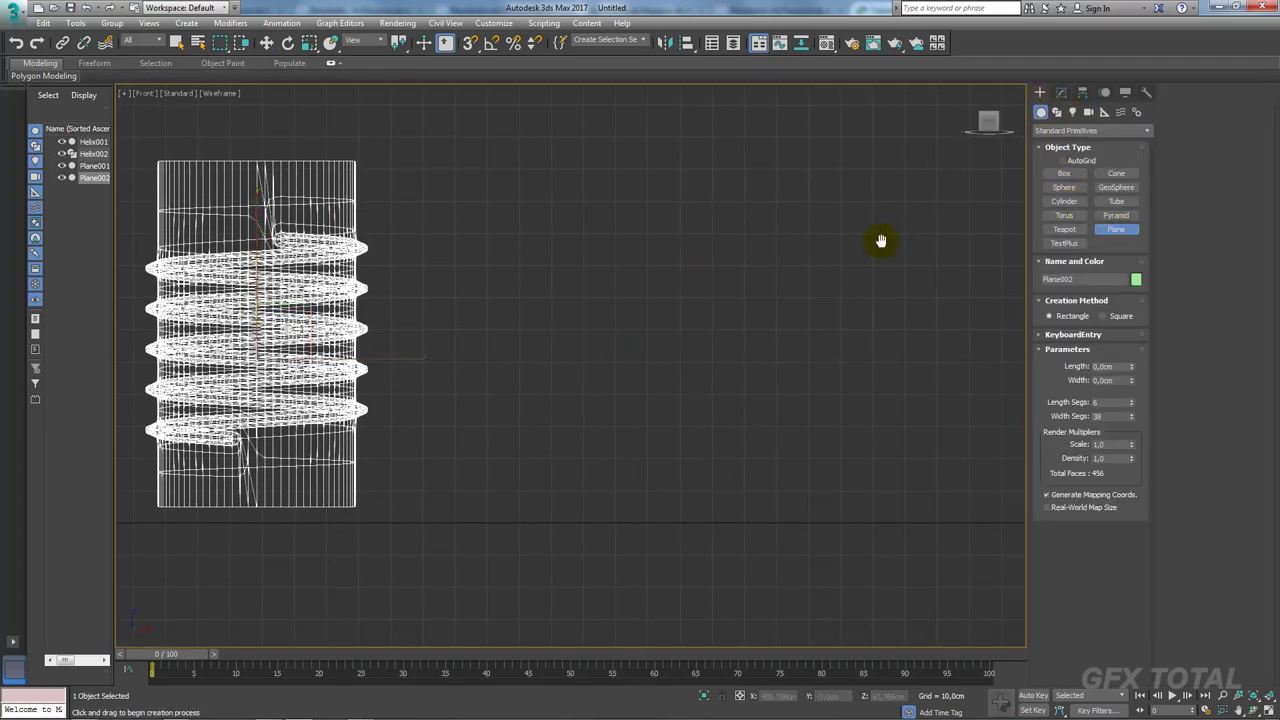
pyautogui.moveTo(883, 237); pyautogui.dragTo(297, 268, button='middle')
pyautogui.moveTo(299, 270); pyautogui.dragTo(943, 517)
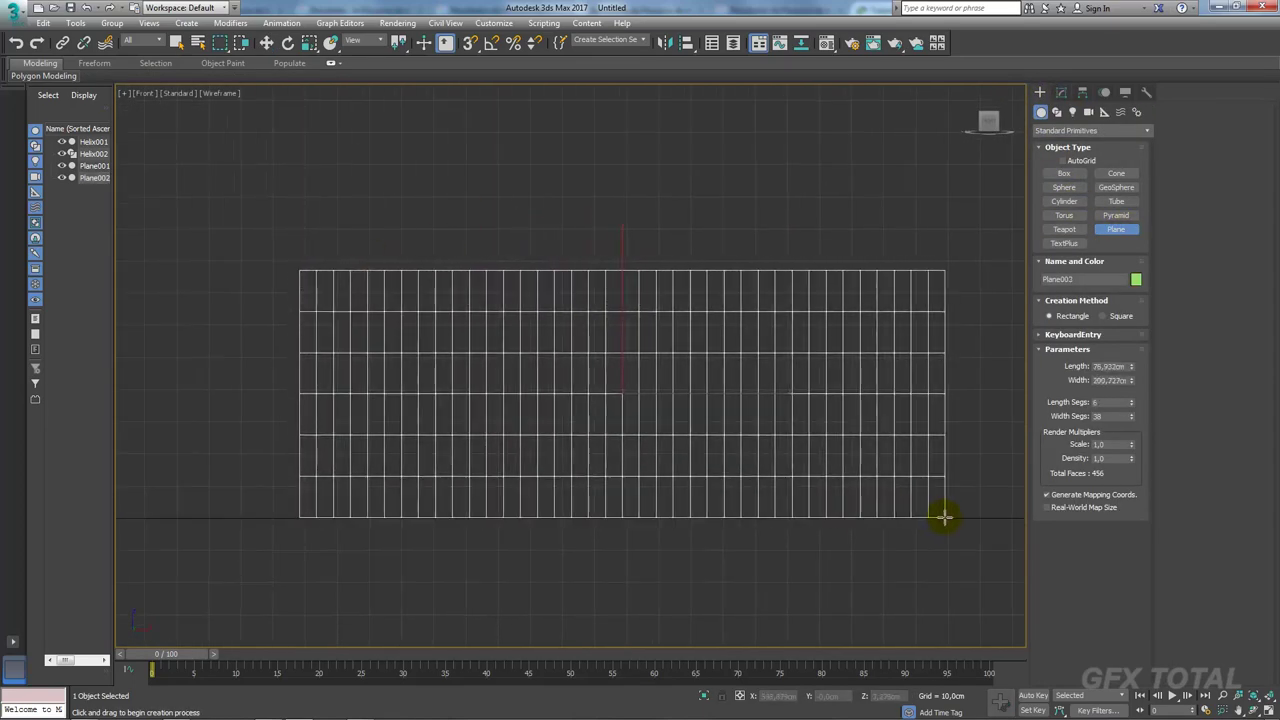
# Step: Give the plane 6 length and 8 width segments, then frame it in Perspective
pyautogui.doubleClick(1105, 402)
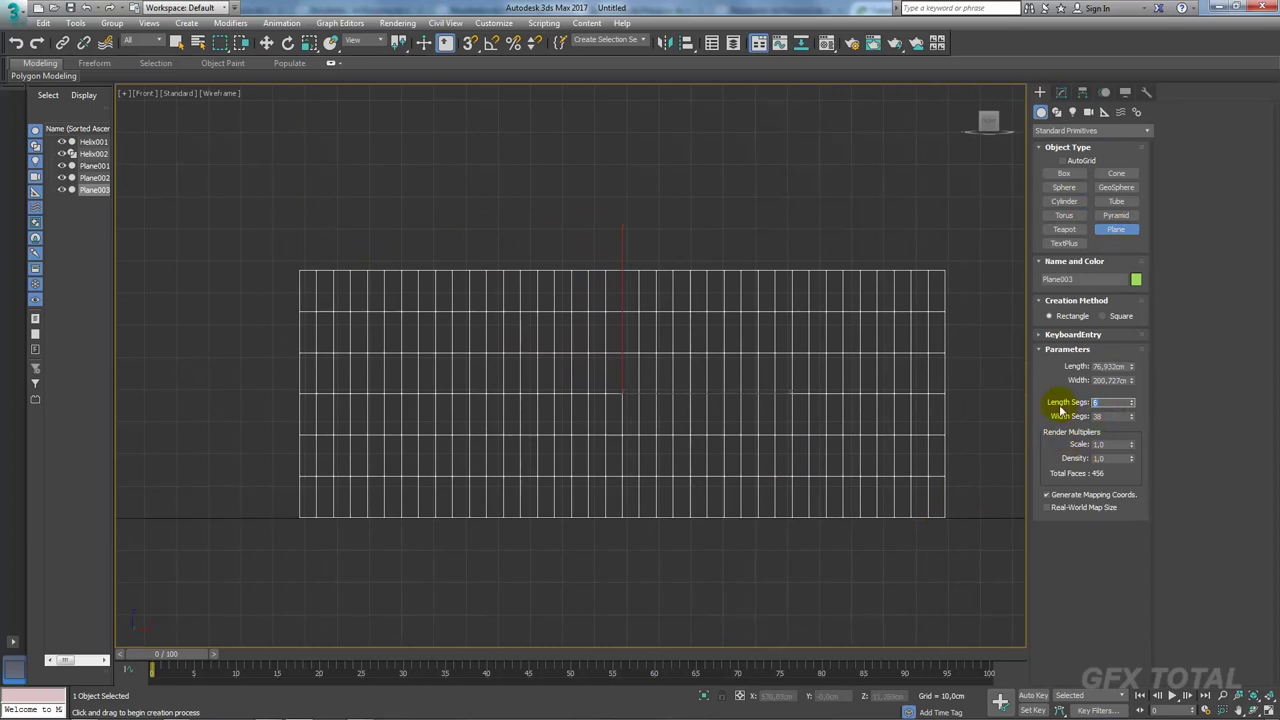
pyautogui.write('5')
pyautogui.moveTo(798, 358); pyautogui.dragTo(688, 318, button='middle')
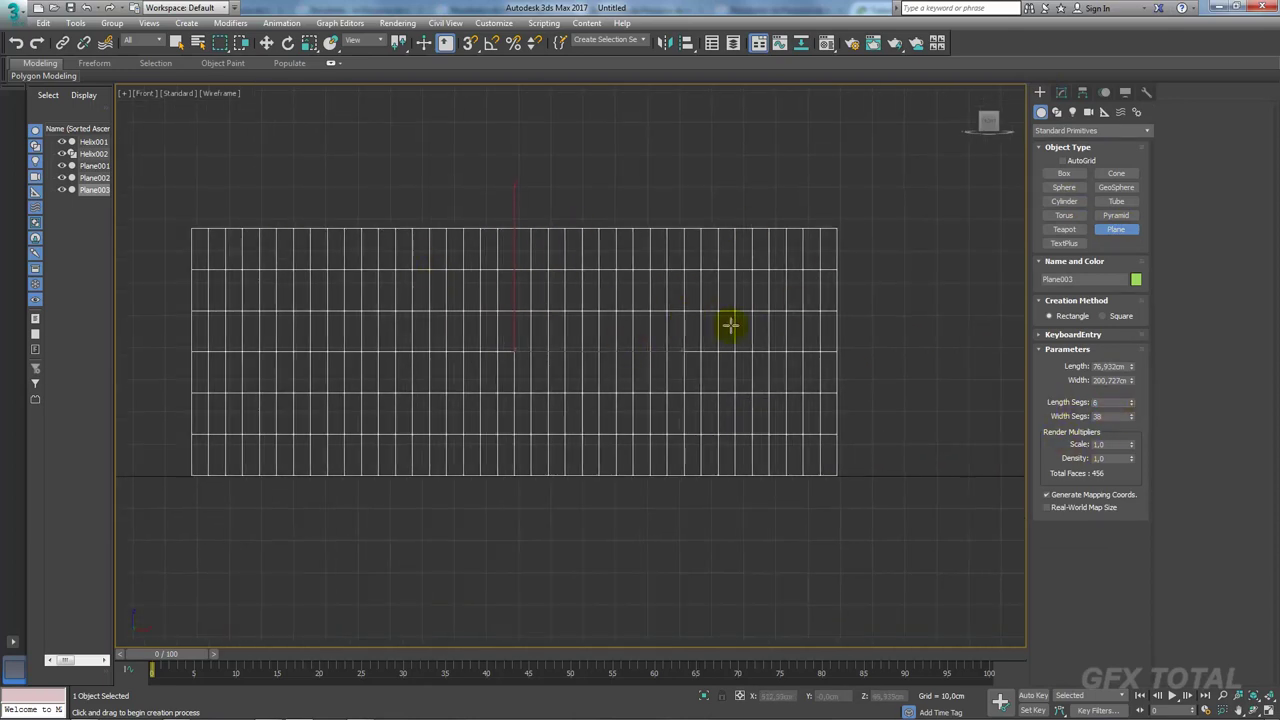
pyautogui.moveTo(780, 368); pyautogui.dragTo(839, 318, button='middle')
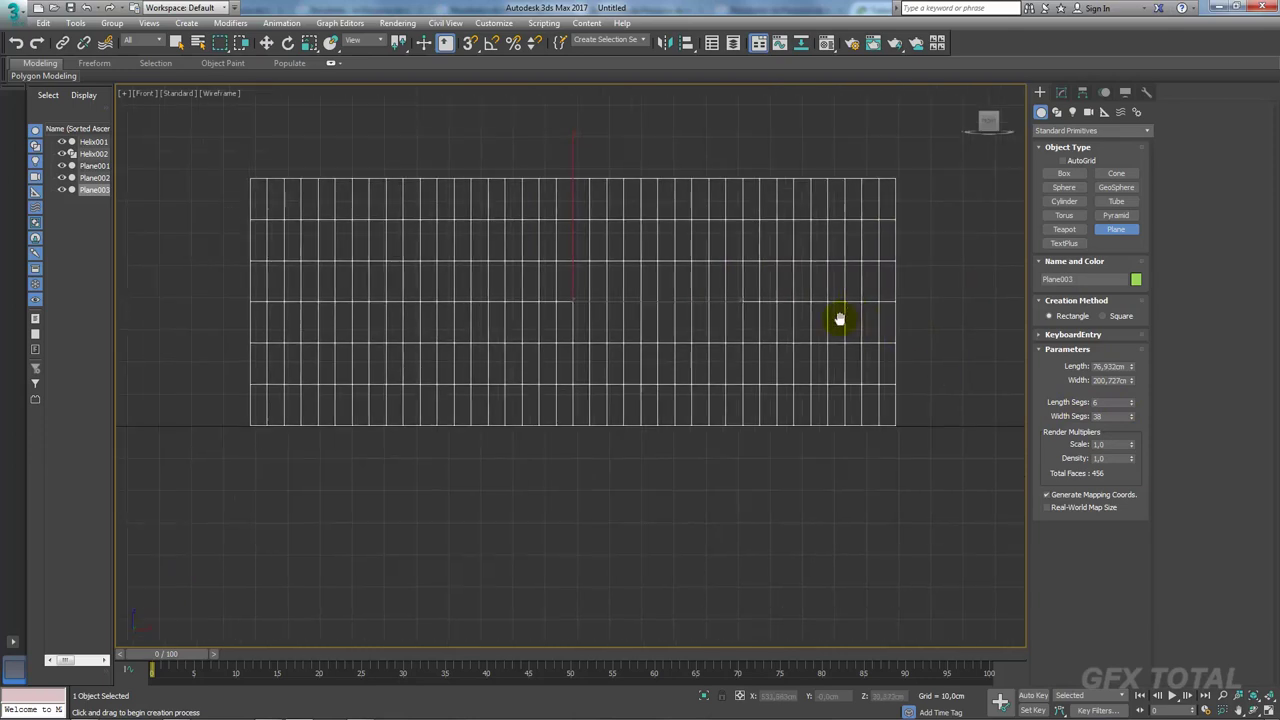
pyautogui.scroll(-2, 815, 329)
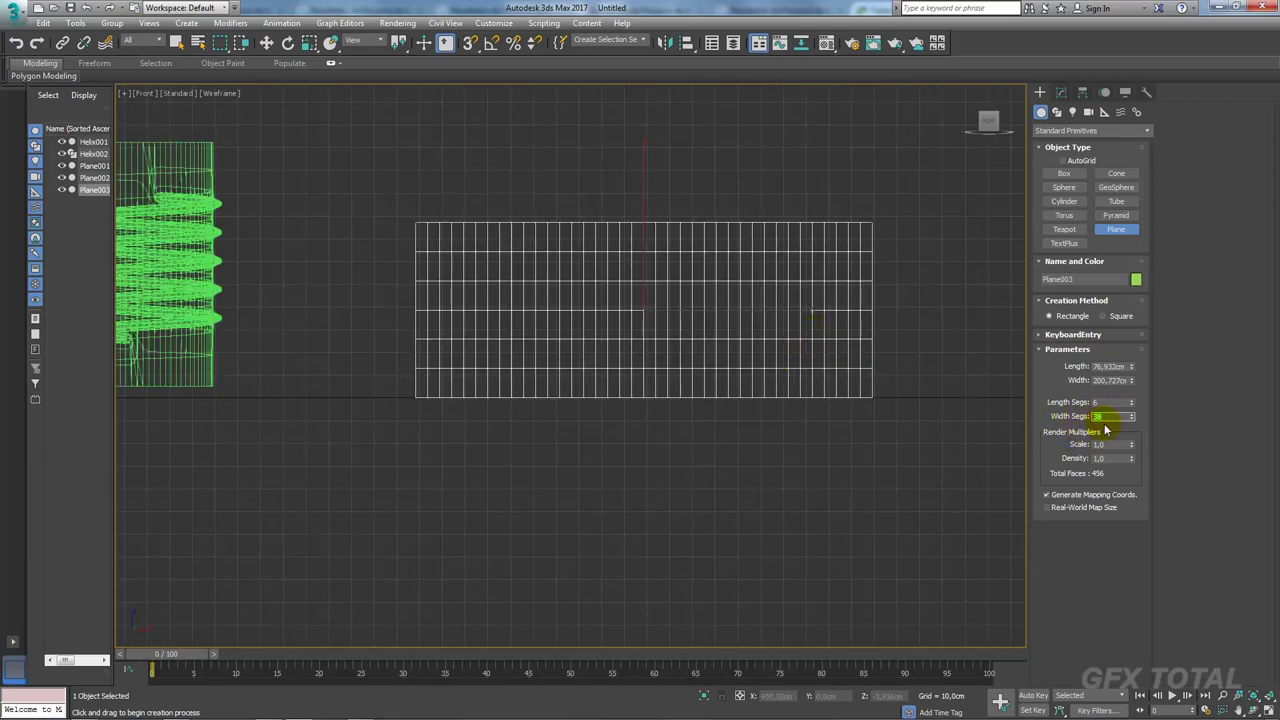
pyautogui.write('8')
pyautogui.press('Return')
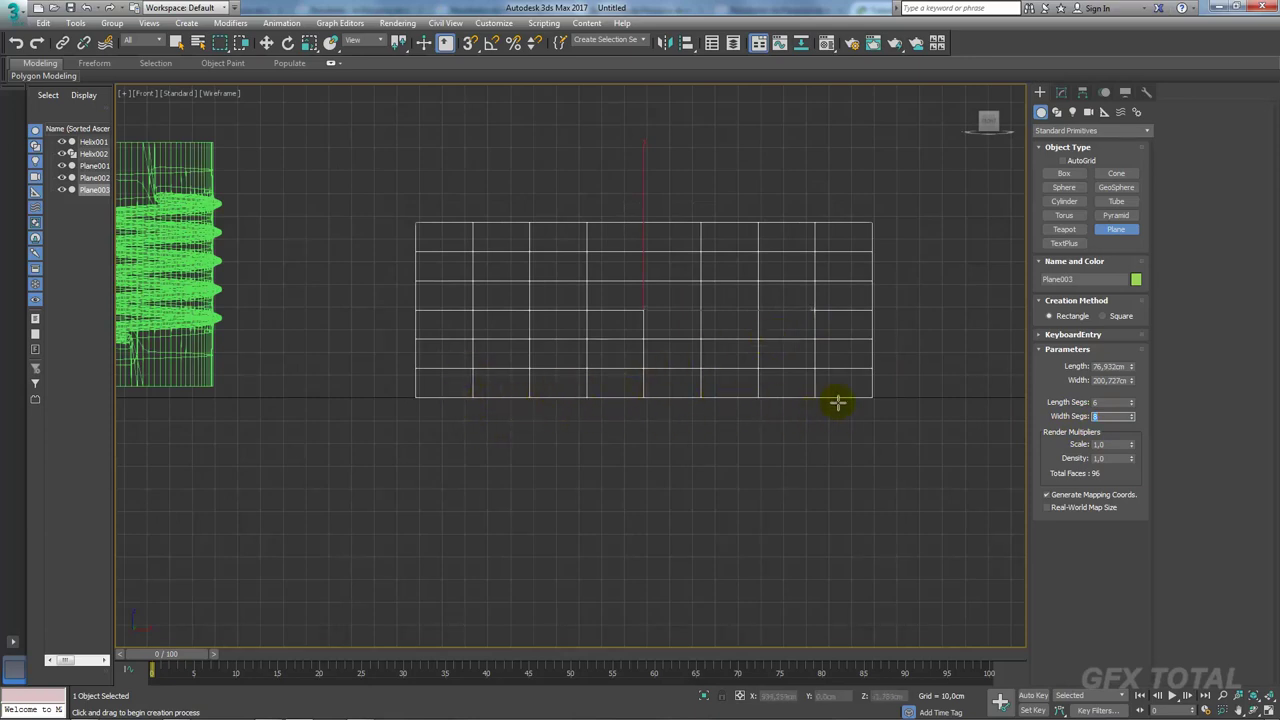
pyautogui.press('p')
pyautogui.press('z')
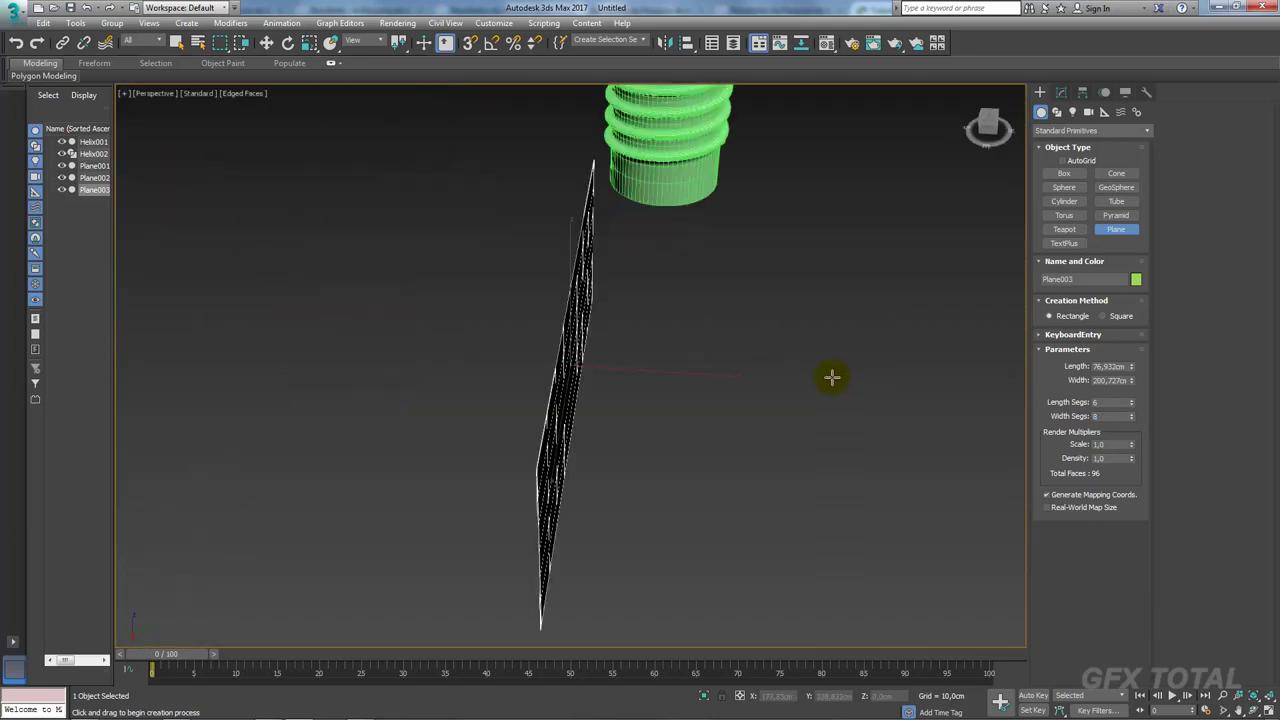
pyautogui.keyDown('alt'); pyautogui.moveTo(831, 374); pyautogui.dragTo(764, 377, button='middle'); pyautogui.keyUp('alt')
# Step: Add an FFD 2x2x2 modifier to Plane003
pyautogui.press('f')
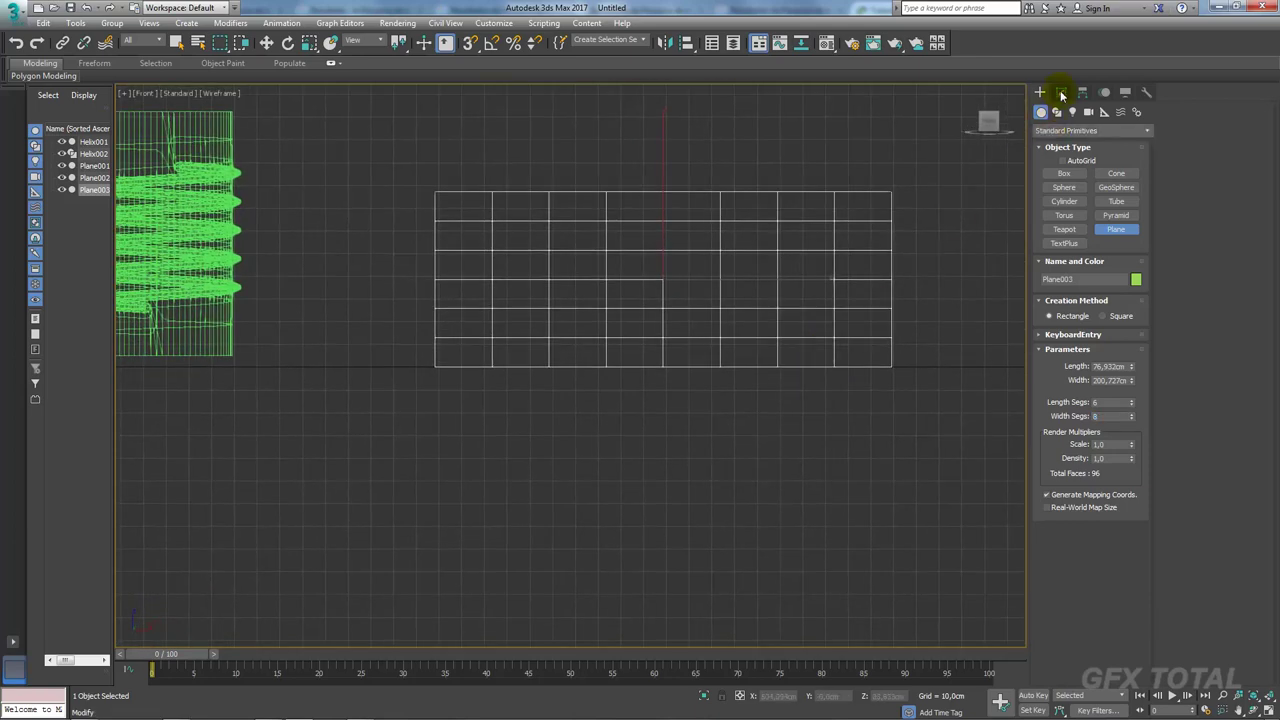
pyautogui.click(1061, 92)
pyautogui.click(1147, 132)
pyautogui.moveTo(1147, 162); pyautogui.dragTo(1153, 343)
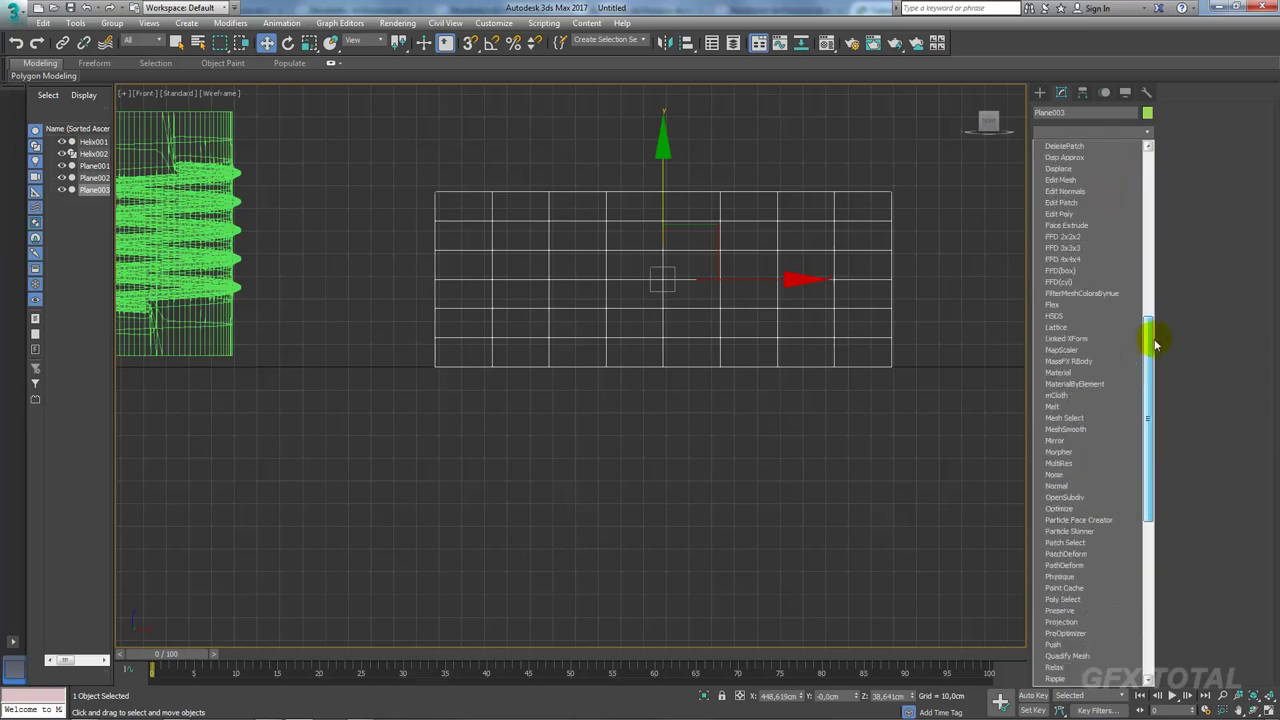
pyautogui.scroll(2, 1064, 450)
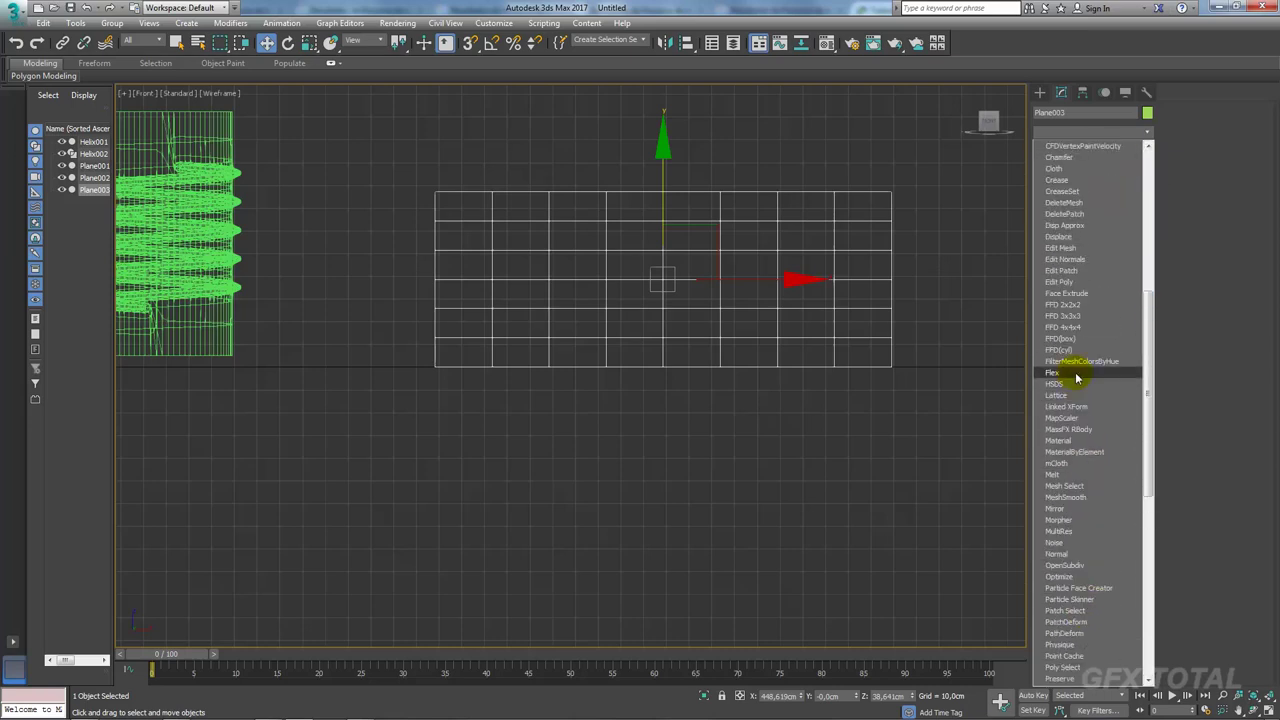
pyautogui.click(1064, 304)
# Step: Raise the right-side FFD control points with vertex snapping on, skewing the plane upward
pyautogui.click(1055, 149)
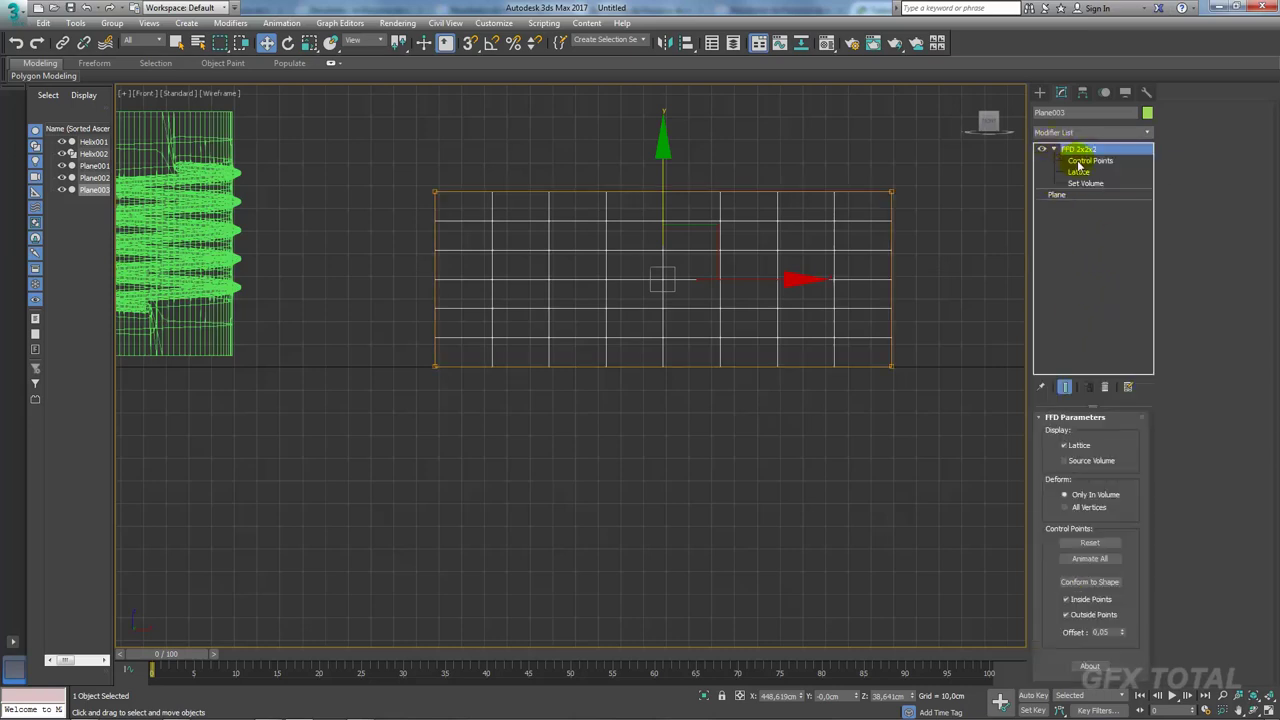
pyautogui.click(1085, 161)
pyautogui.moveTo(893, 206); pyautogui.dragTo(893, 192)
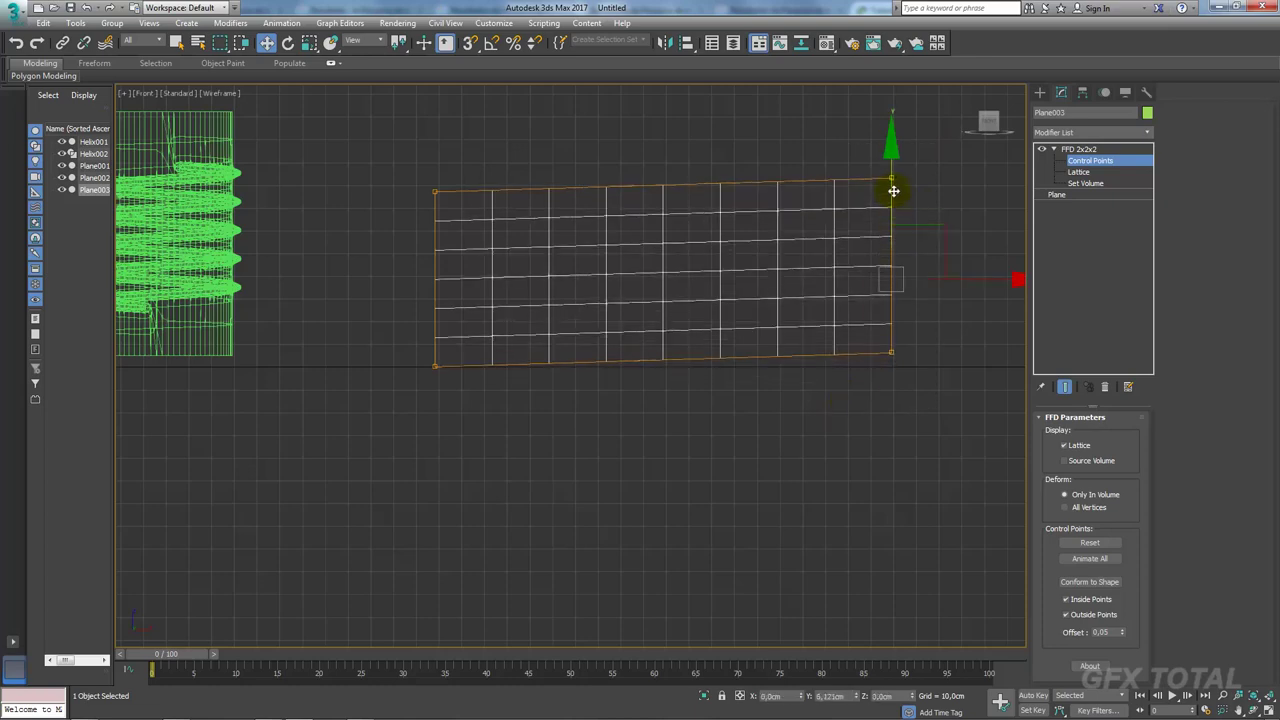
pyautogui.press('s')
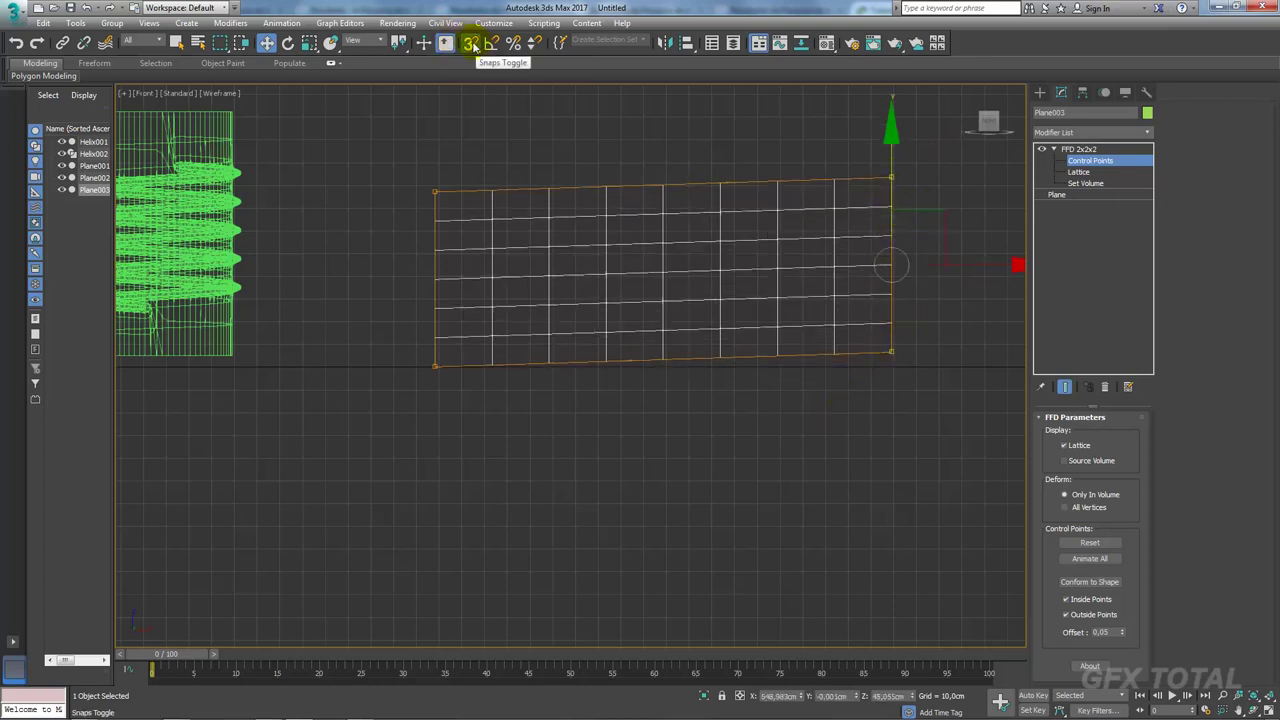
pyautogui.click(471, 46)
pyautogui.moveTo(890, 353); pyautogui.dragTo(435, 339)
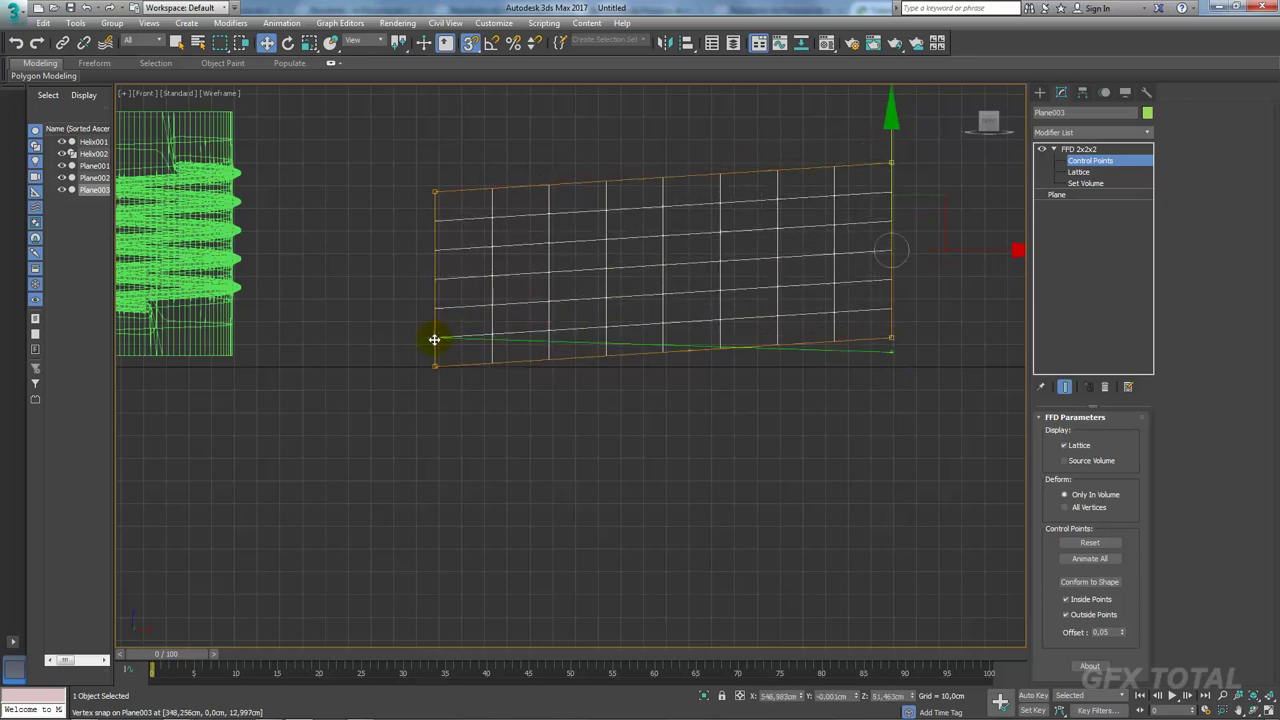
pyautogui.click(1064, 150)
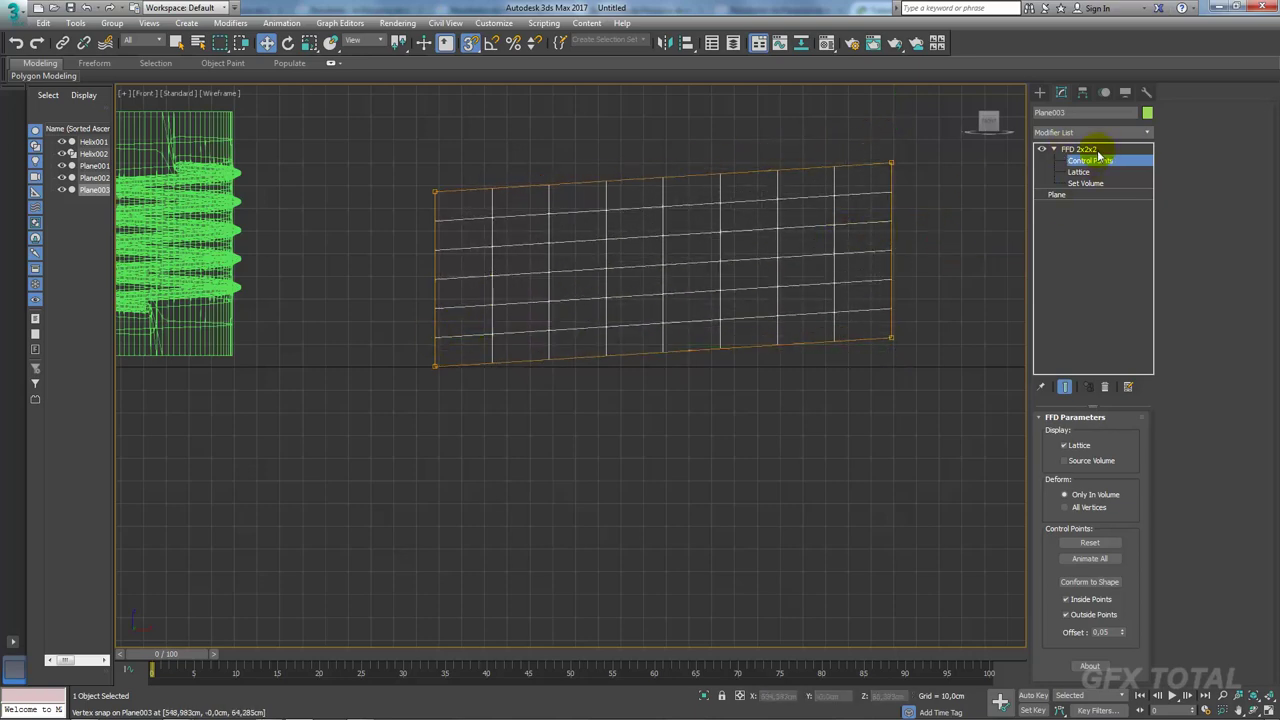
pyautogui.click(1078, 149)
pyautogui.click(1053, 149)
pyautogui.moveTo(912, 327)
pyautogui.mouseDown(button='middle')
pyautogui.moveTo(720, 277)
pyautogui.moveTo(826, 291)
pyautogui.mouseUp(button='middle')
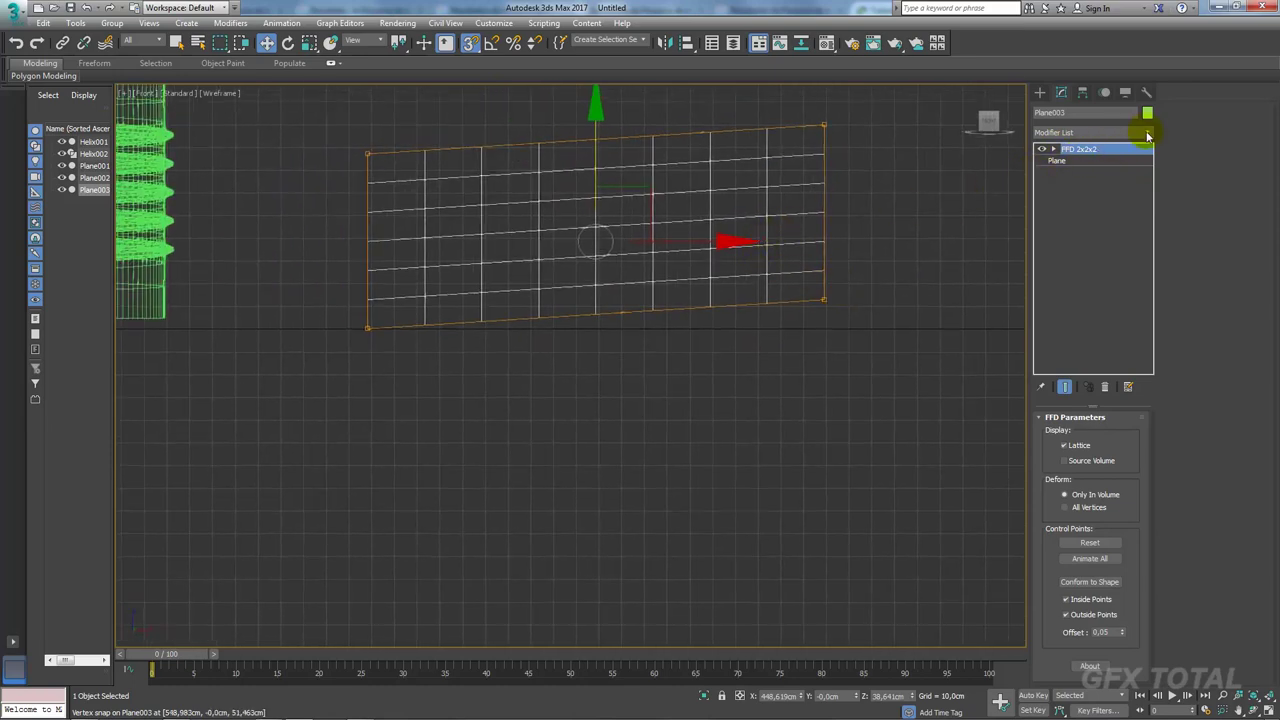
# Step: Bend Plane003 360° around the X axis and view the tube shaded with edges in Perspective
pyautogui.click(1146, 132)
pyautogui.moveTo(1149, 157); pyautogui.dragTo(1154, 251)
pyautogui.click(1058, 338)
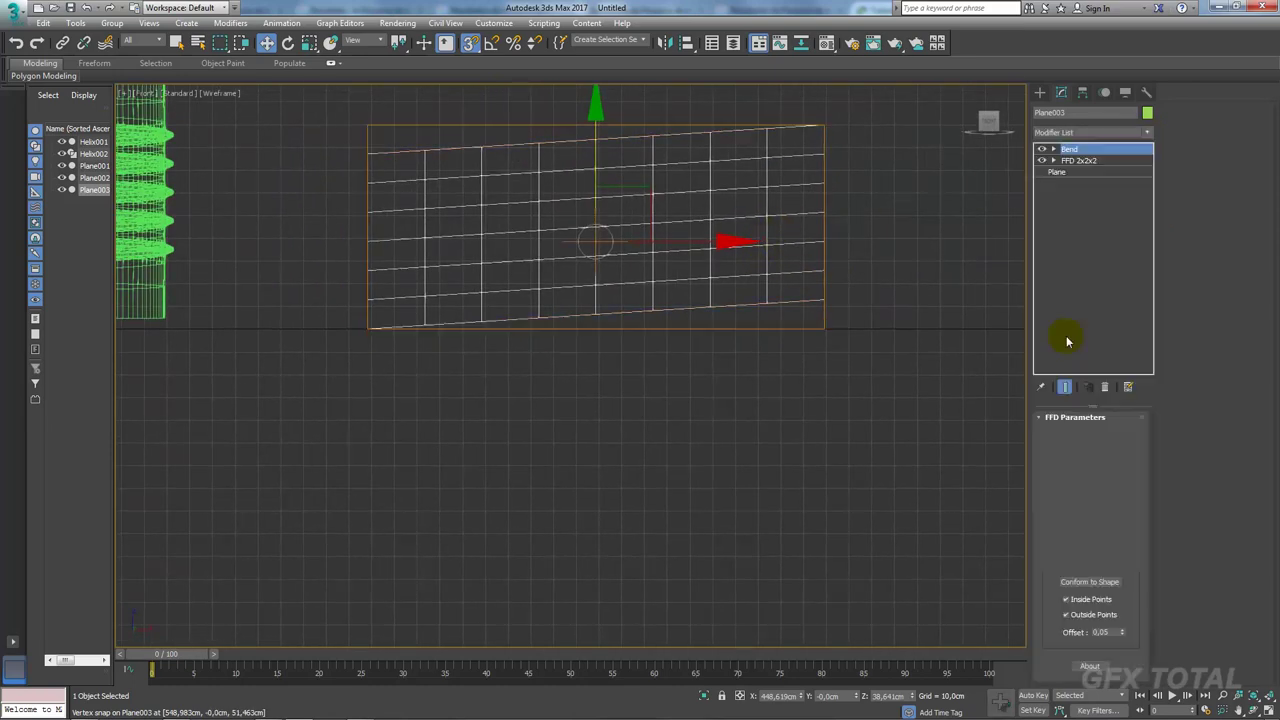
pyautogui.doubleClick(1095, 442)
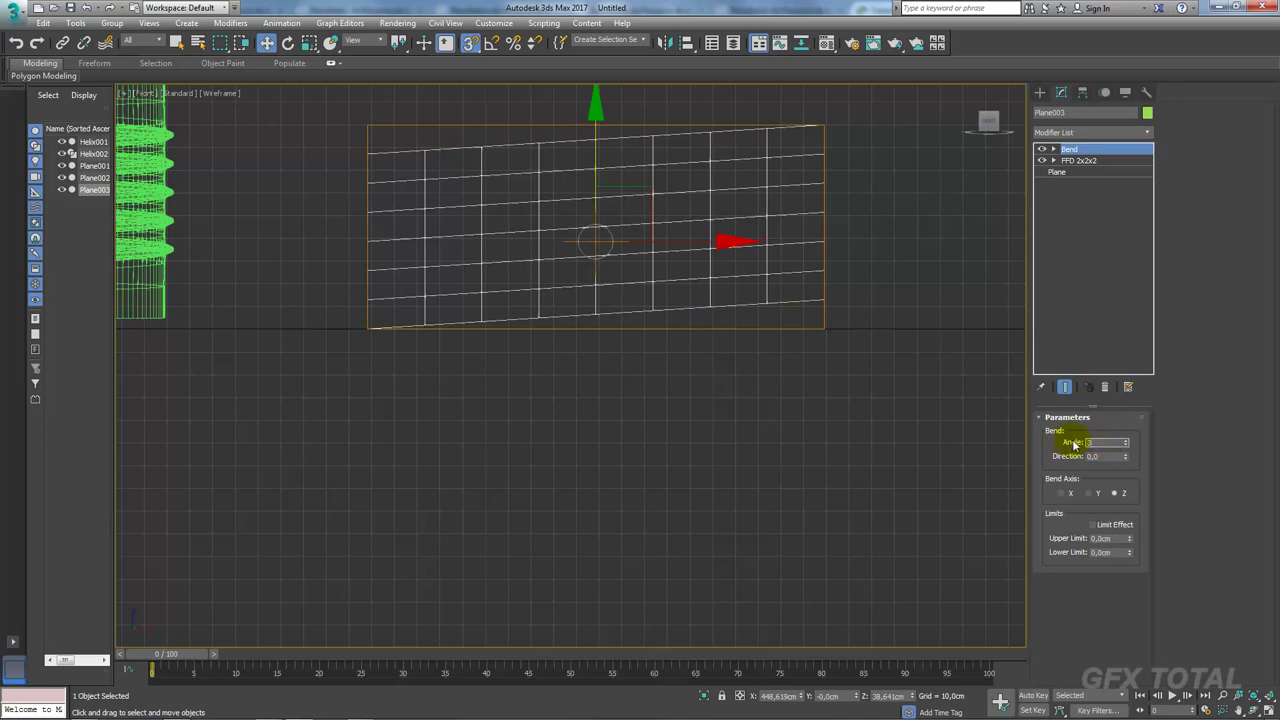
pyautogui.press('Return')
pyautogui.click(1062, 494)
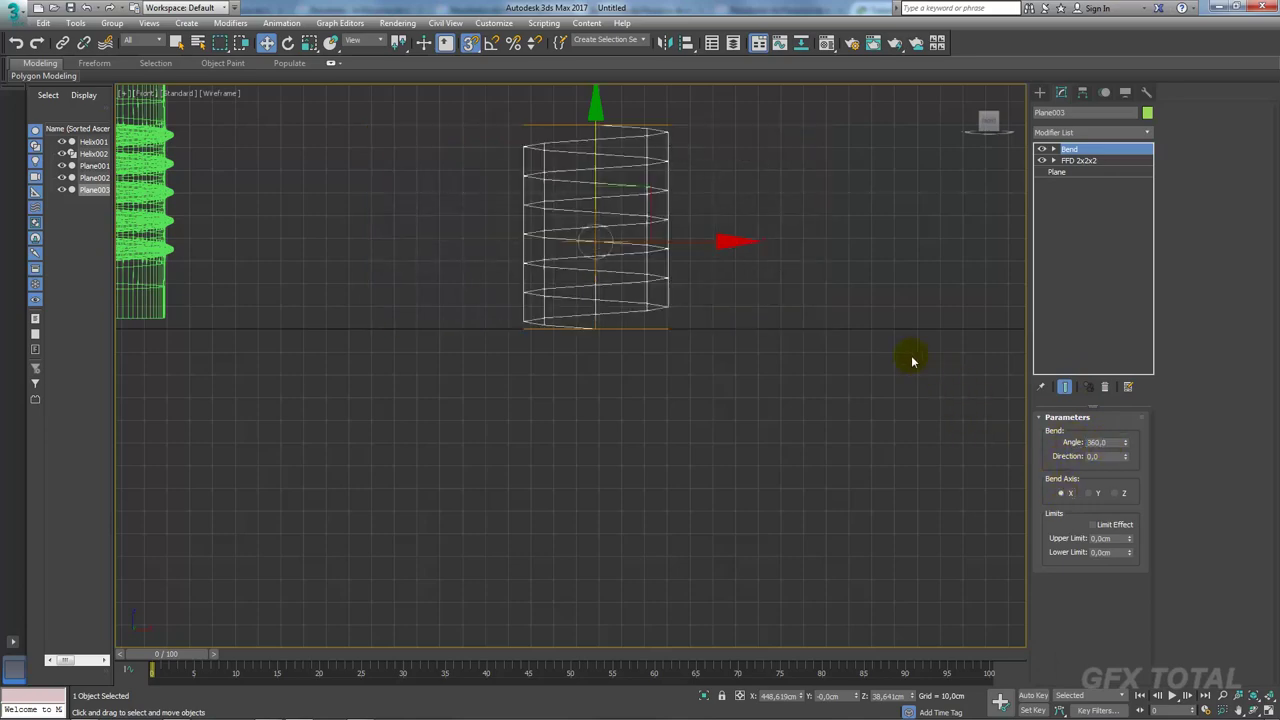
pyautogui.moveTo(909, 357)
pyautogui.keyDown('alt'); pyautogui.mouseDown(button='middle')
pyautogui.moveTo(806, 346)
pyautogui.moveTo(771, 391)
pyautogui.moveTo(665, 376)
pyautogui.moveTo(646, 323)
pyautogui.mouseUp(button='middle'); pyautogui.keyUp('alt')
pyautogui.press('p')
pyautogui.press('F3')
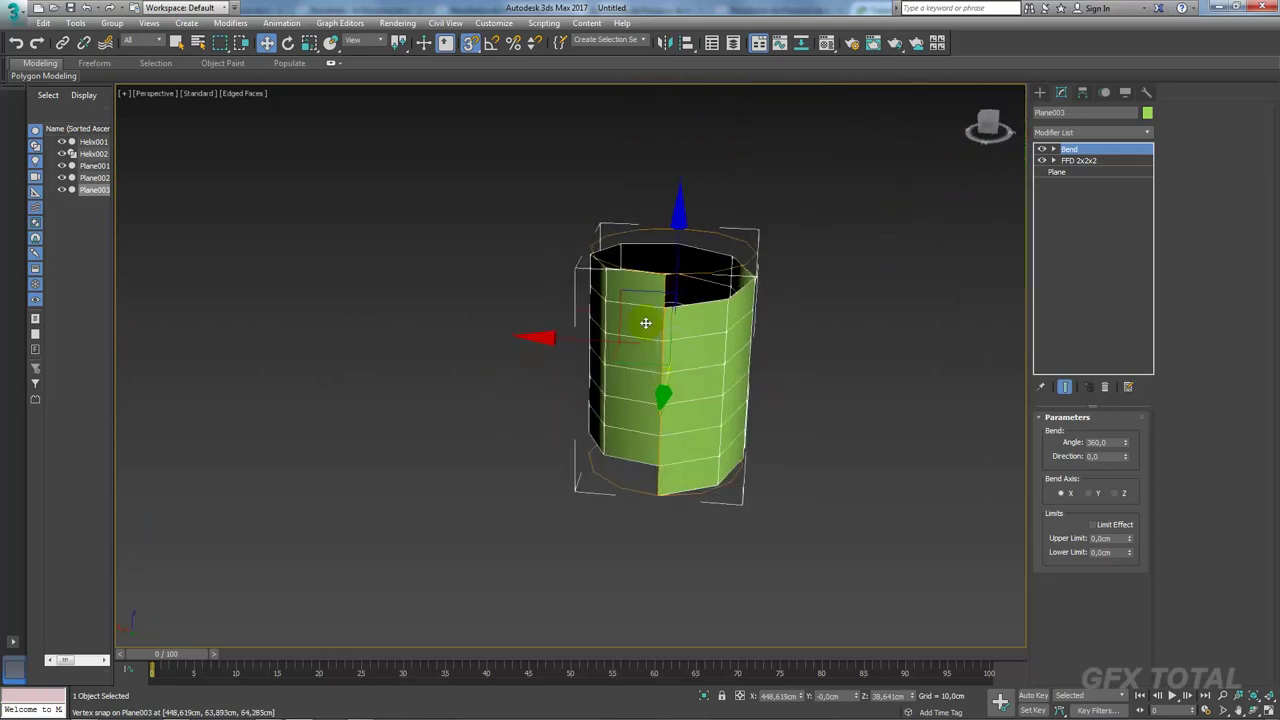
# Step: Convert the tube to Editable Poly and weld all vertices to close the seam
pyautogui.rightClick(646, 322)
pyautogui.moveTo(675, 461)
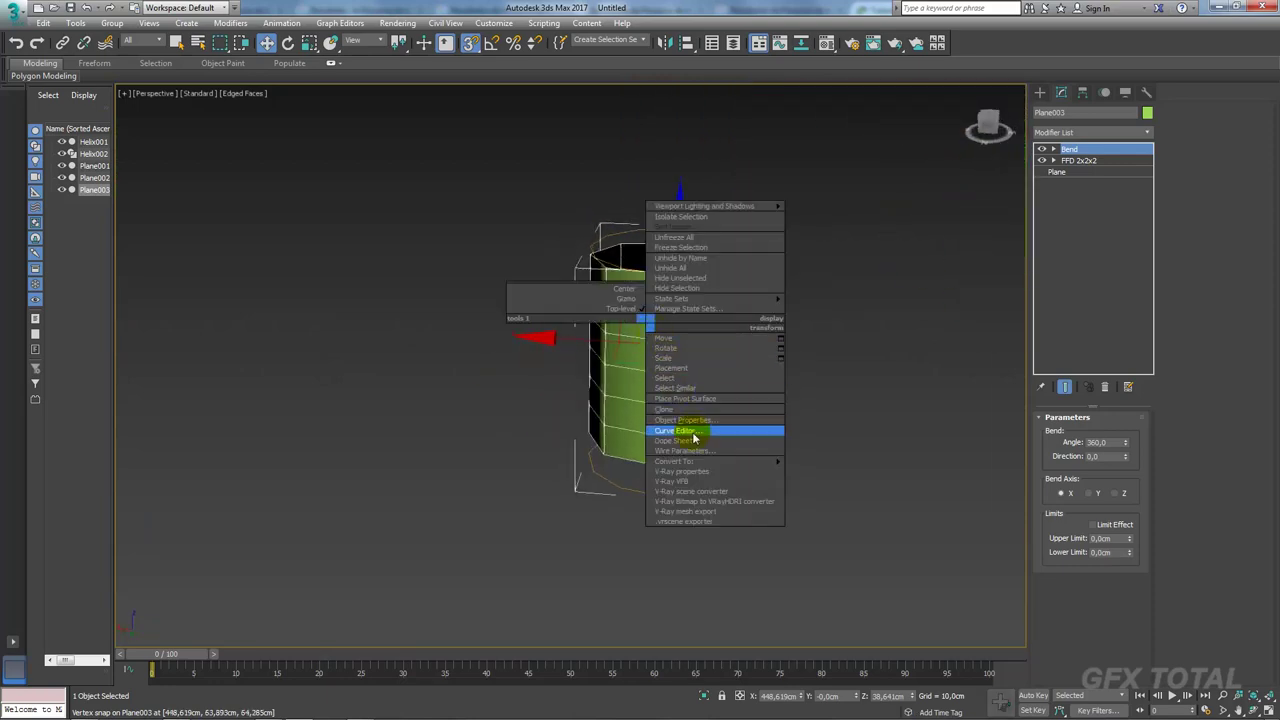
pyautogui.click(827, 476)
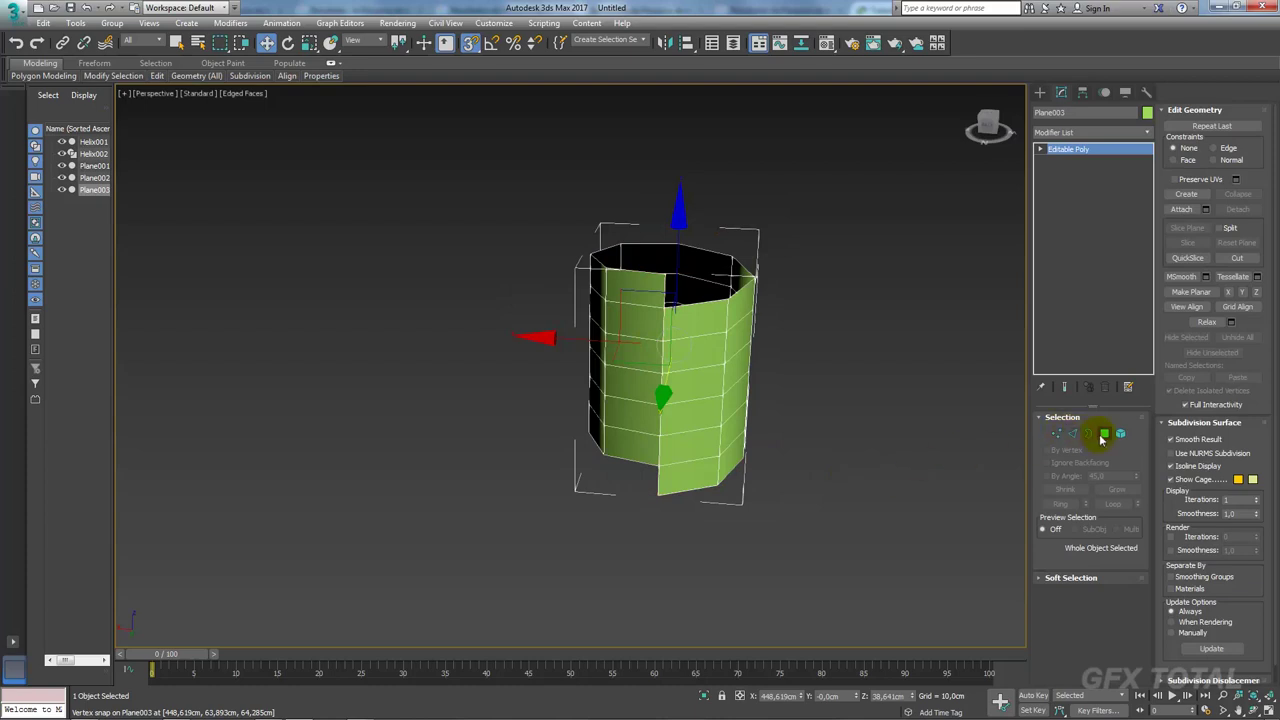
pyautogui.click(1060, 434)
pyautogui.moveTo(851, 134); pyautogui.dragTo(497, 591)
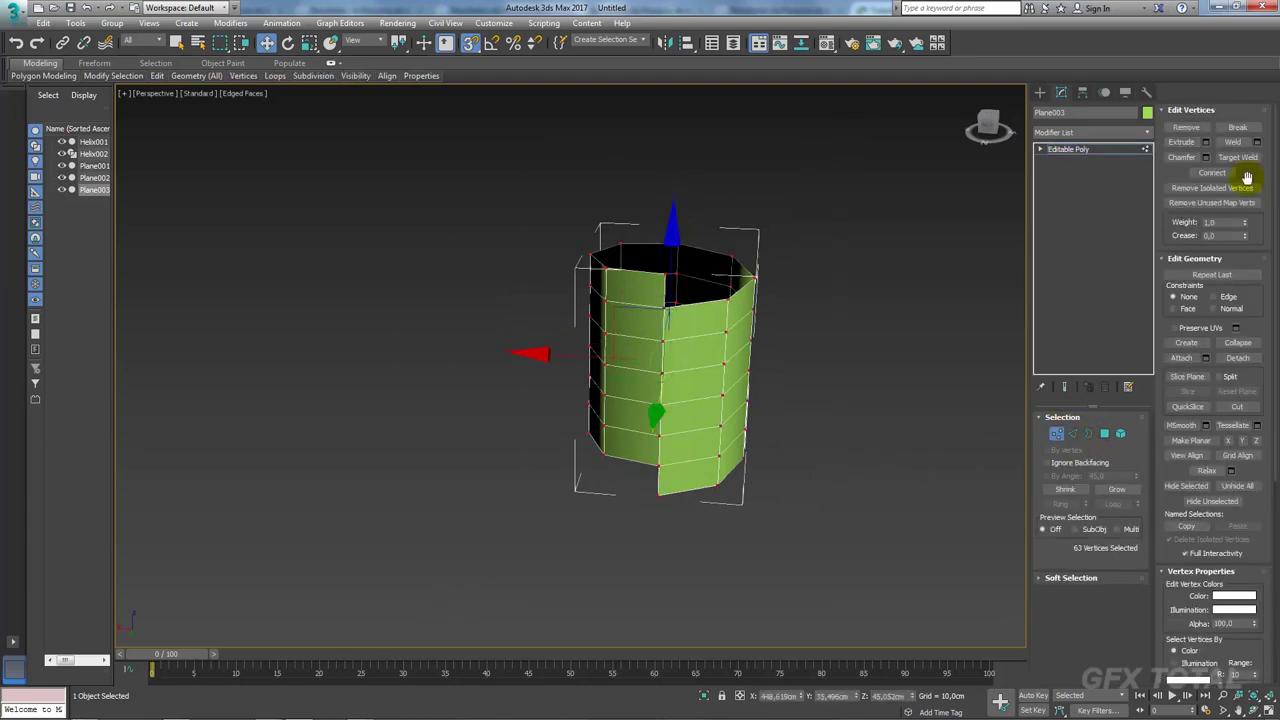
pyautogui.click(1234, 142)
# Step: Flatten the top and bottom border rims with Make Planar
pyautogui.click(1089, 434)
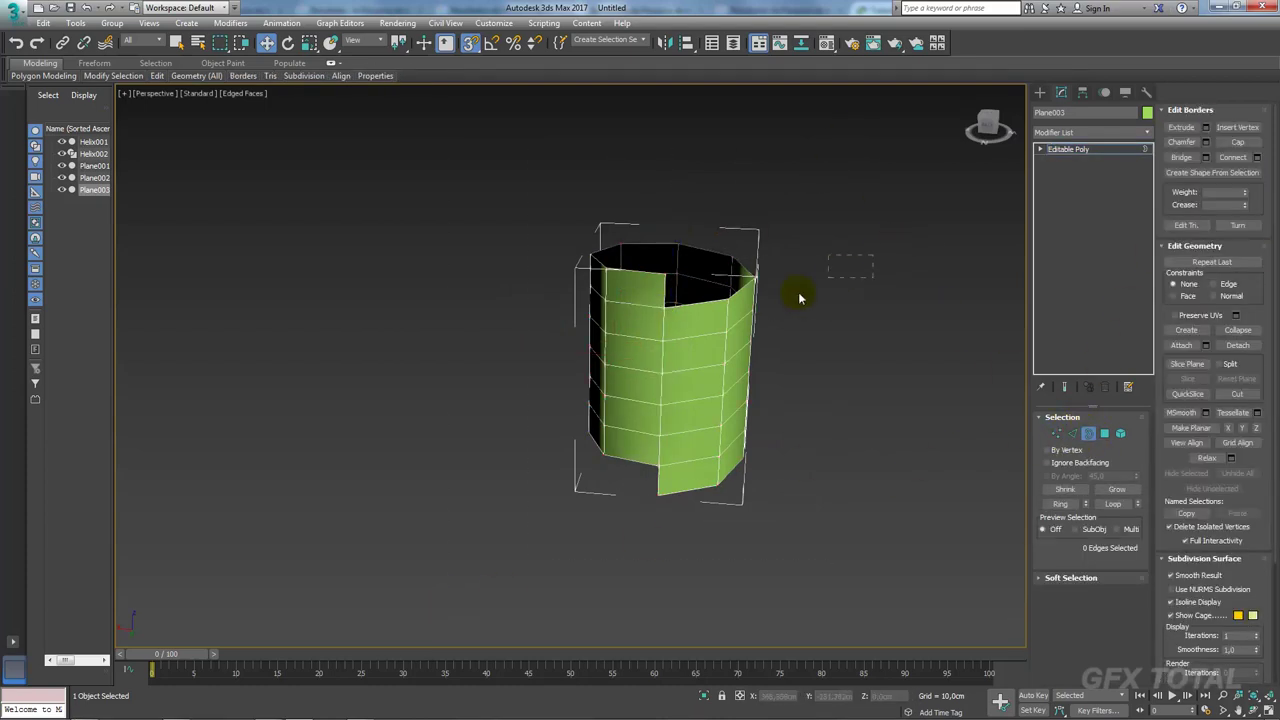
pyautogui.click(757, 270)
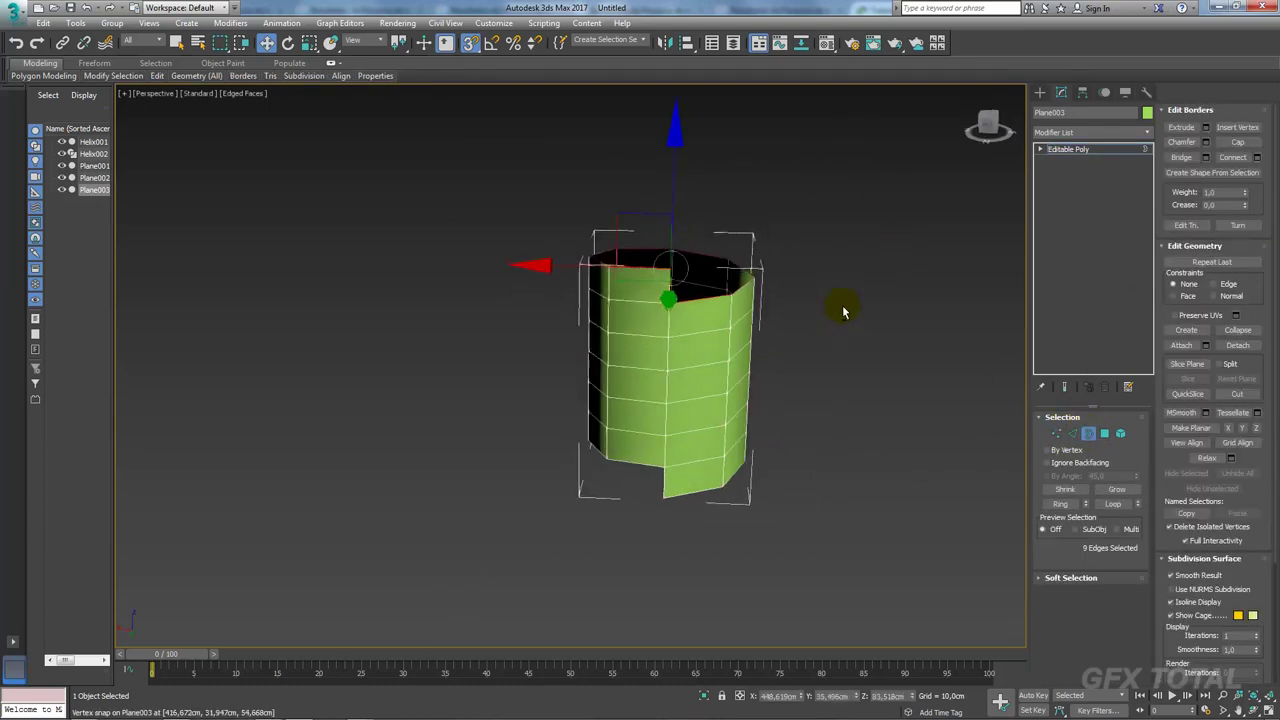
pyautogui.click(1243, 429)
pyautogui.click(677, 518)
pyautogui.click(1238, 429)
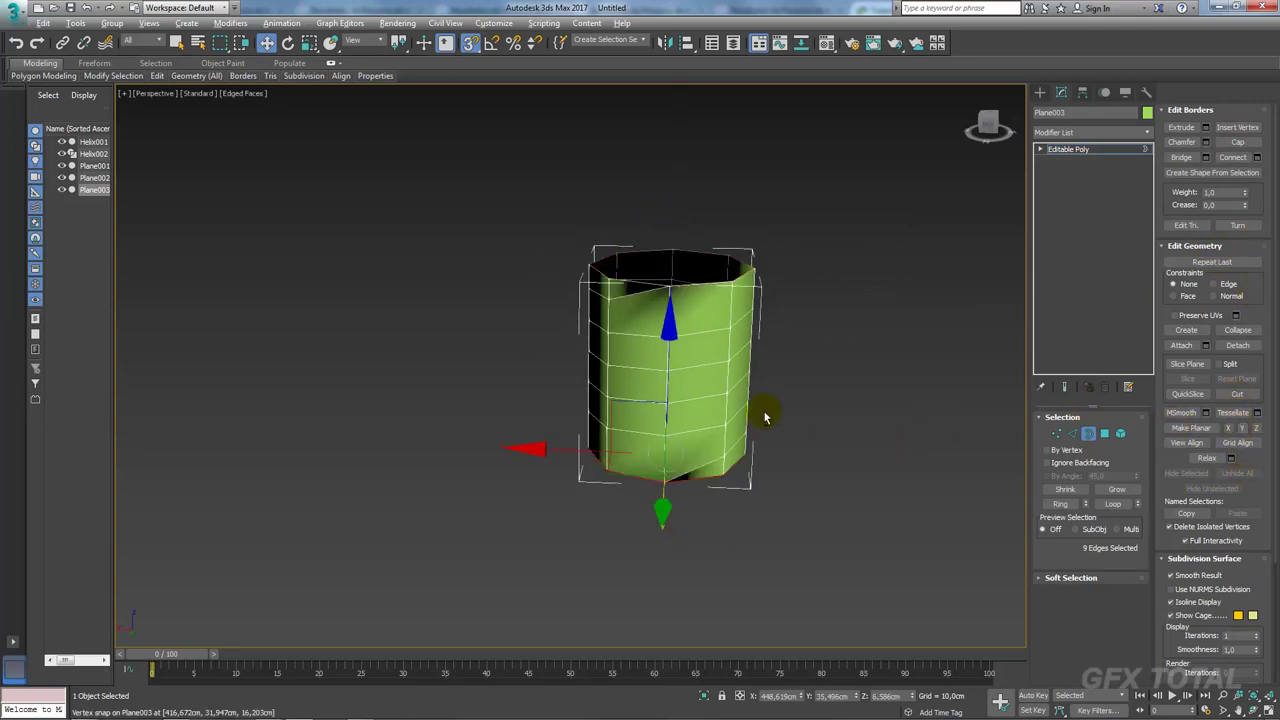
pyautogui.moveTo(764, 417)
pyautogui.keyDown('alt'); pyautogui.mouseDown(button='middle')
pyautogui.moveTo(669, 370)
pyautogui.moveTo(706, 420)
pyautogui.moveTo(735, 408)
pyautogui.mouseUp(button='middle'); pyautogui.keyUp('alt')
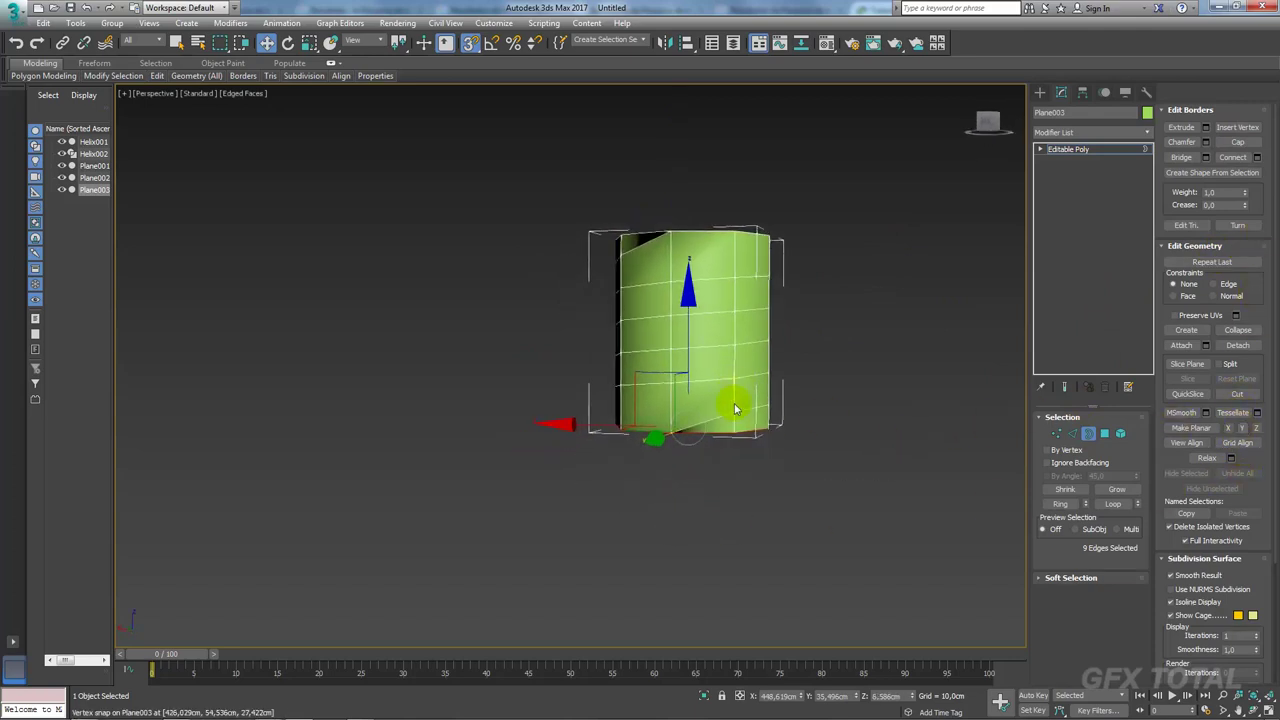
# Step: Select the horizontal edge rings with Loop, removing the vertical edges from the selection
pyautogui.click(1088, 433)
pyautogui.click(672, 426)
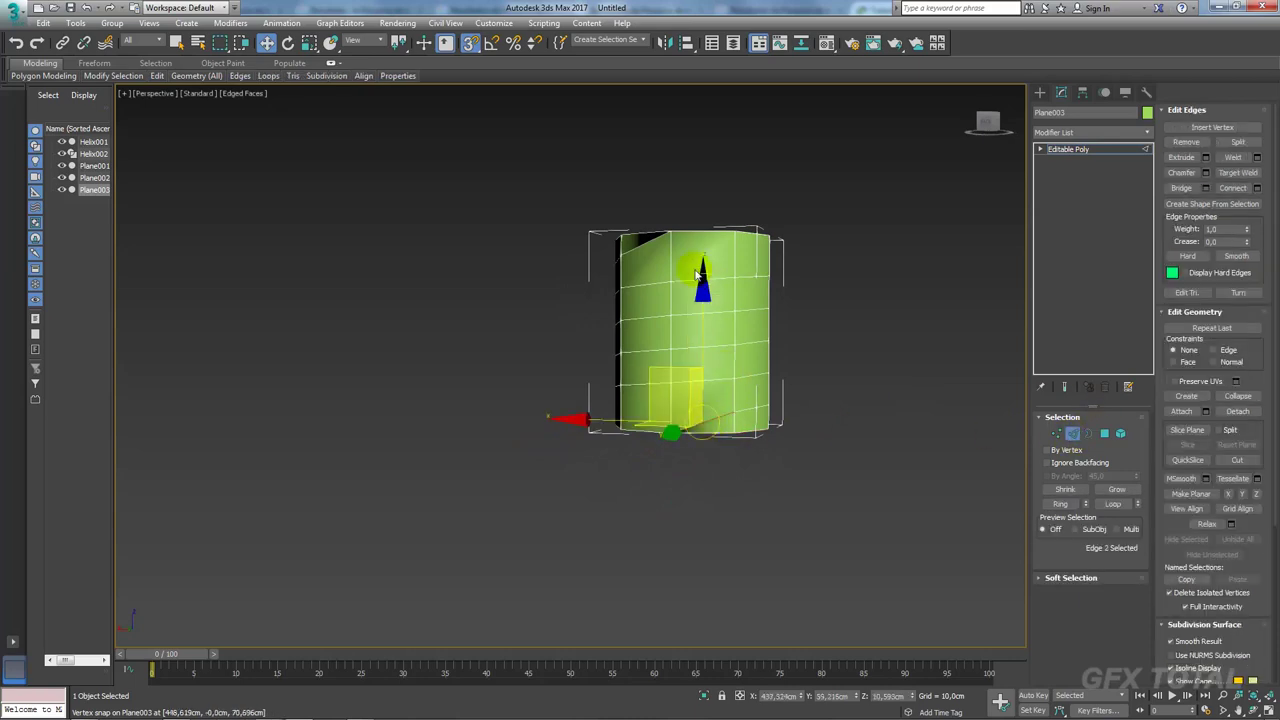
pyautogui.keyDown('ctrl'); pyautogui.click(645, 242); pyautogui.keyUp('ctrl')
pyautogui.keyDown('alt'); pyautogui.moveTo(651, 263); pyautogui.dragTo(749, 289, button='middle'); pyautogui.keyUp('alt')
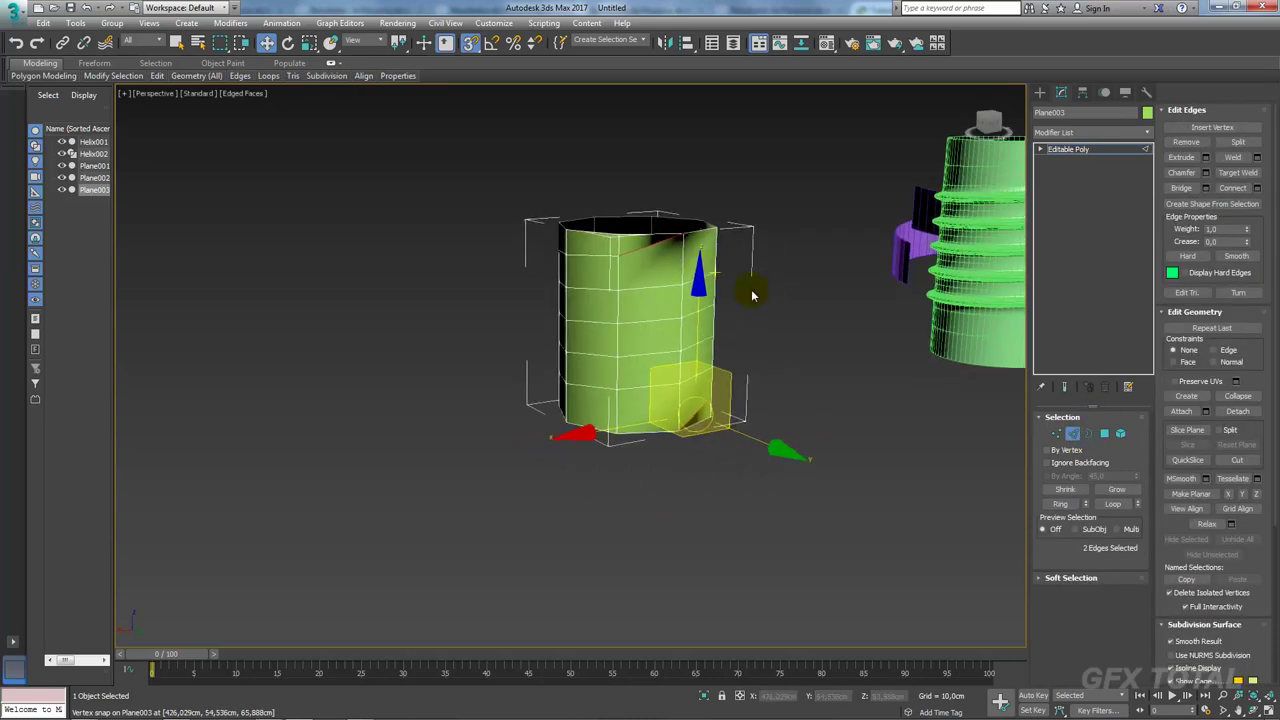
pyautogui.click(1108, 505)
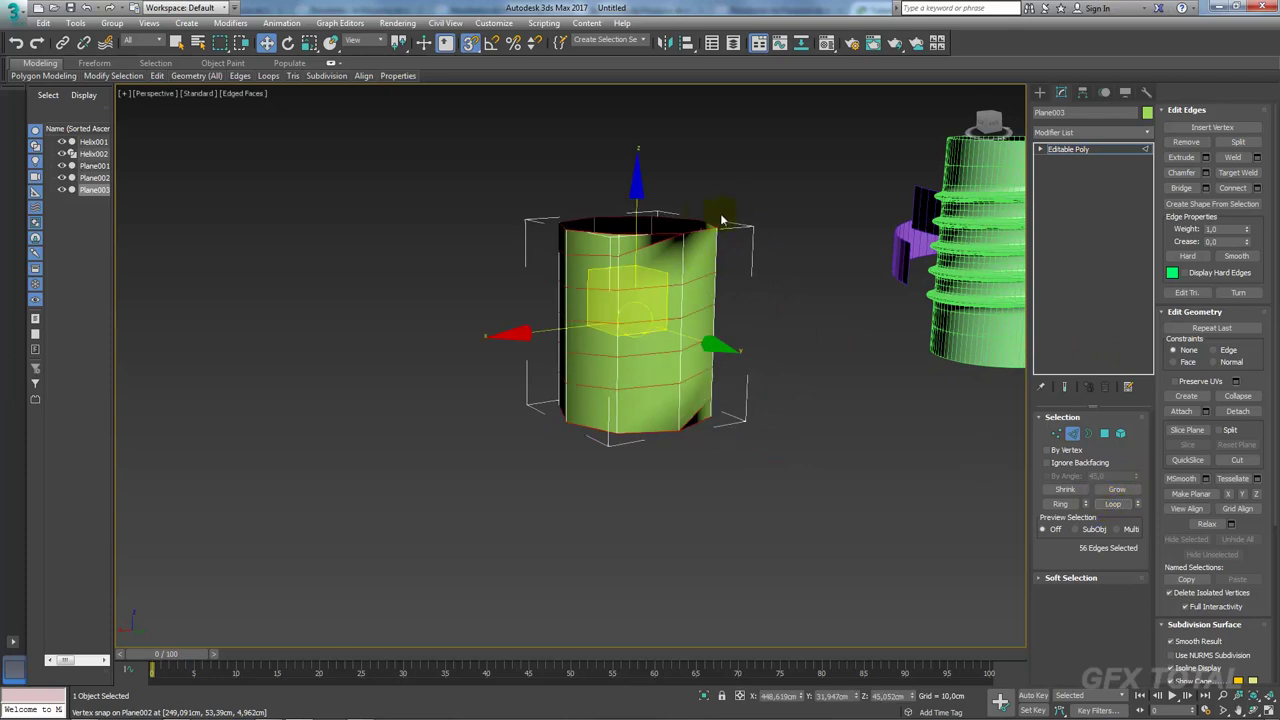
pyautogui.keyDown('alt'); pyautogui.moveTo(678, 258); pyautogui.dragTo(531, 181, button='middle'); pyautogui.keyUp('alt')
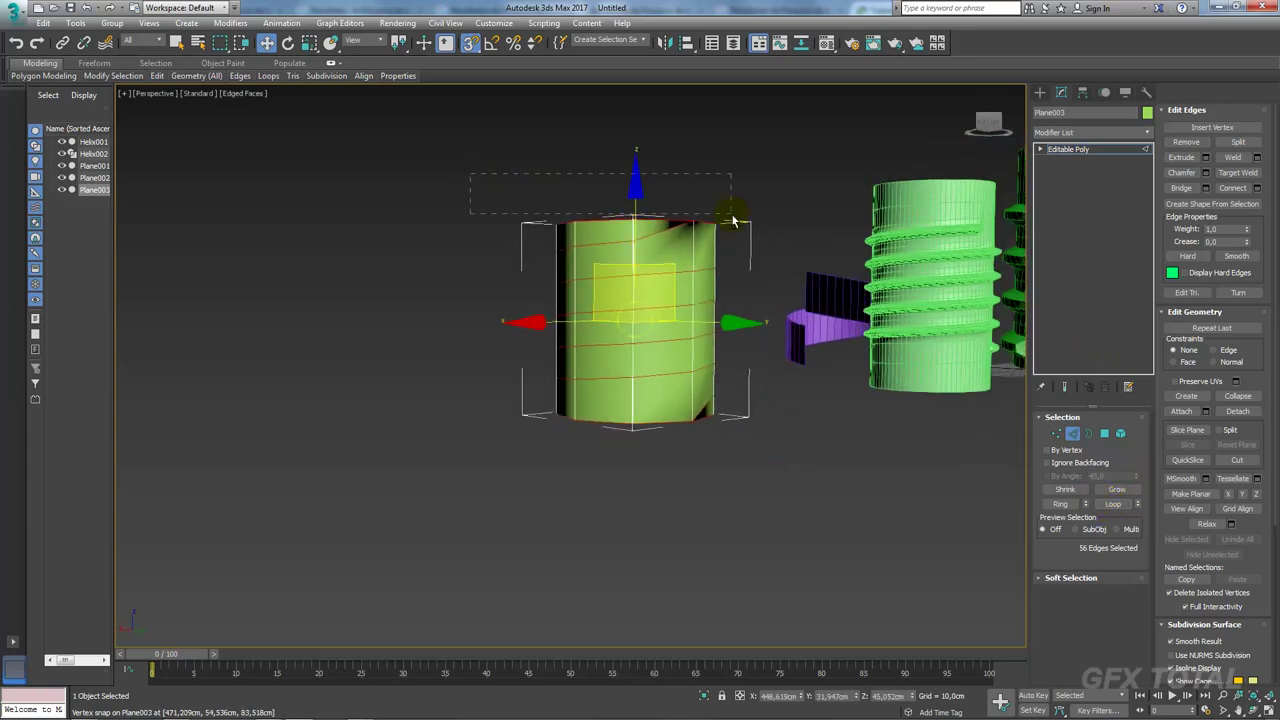
pyautogui.keyDown('alt'); pyautogui.moveTo(765, 235); pyautogui.dragTo(765, 230); pyautogui.keyUp('alt')
pyautogui.keyDown('alt'); pyautogui.moveTo(791, 423); pyautogui.dragTo(737, 440, button='middle'); pyautogui.keyUp('alt')
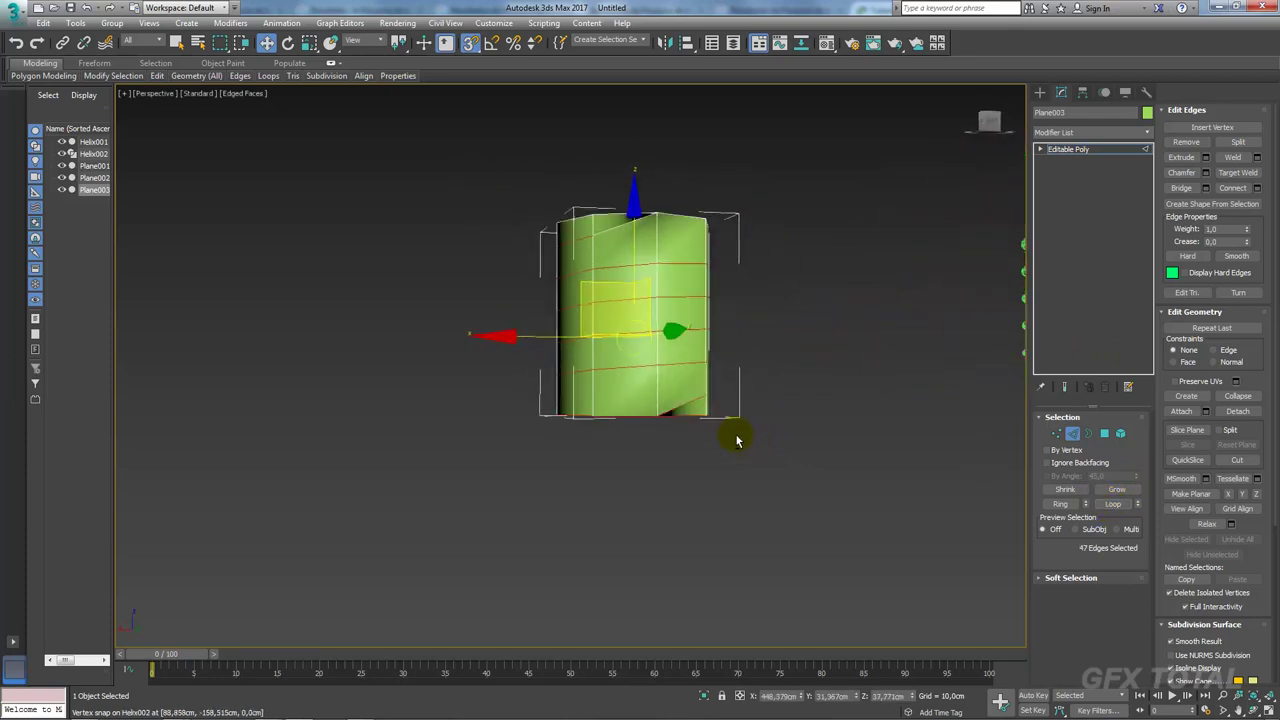
pyautogui.keyDown('alt'); pyautogui.moveTo(455, 415); pyautogui.dragTo(455, 415); pyautogui.keyUp('alt')
pyautogui.moveTo(620, 451)
pyautogui.keyDown('alt'); pyautogui.mouseDown(button='middle')
pyautogui.moveTo(607, 381)
pyautogui.moveTo(658, 423)
pyautogui.moveTo(714, 406)
pyautogui.moveTo(843, 451)
pyautogui.moveTo(900, 450)
pyautogui.mouseUp(button='middle'); pyautogui.keyUp('alt')
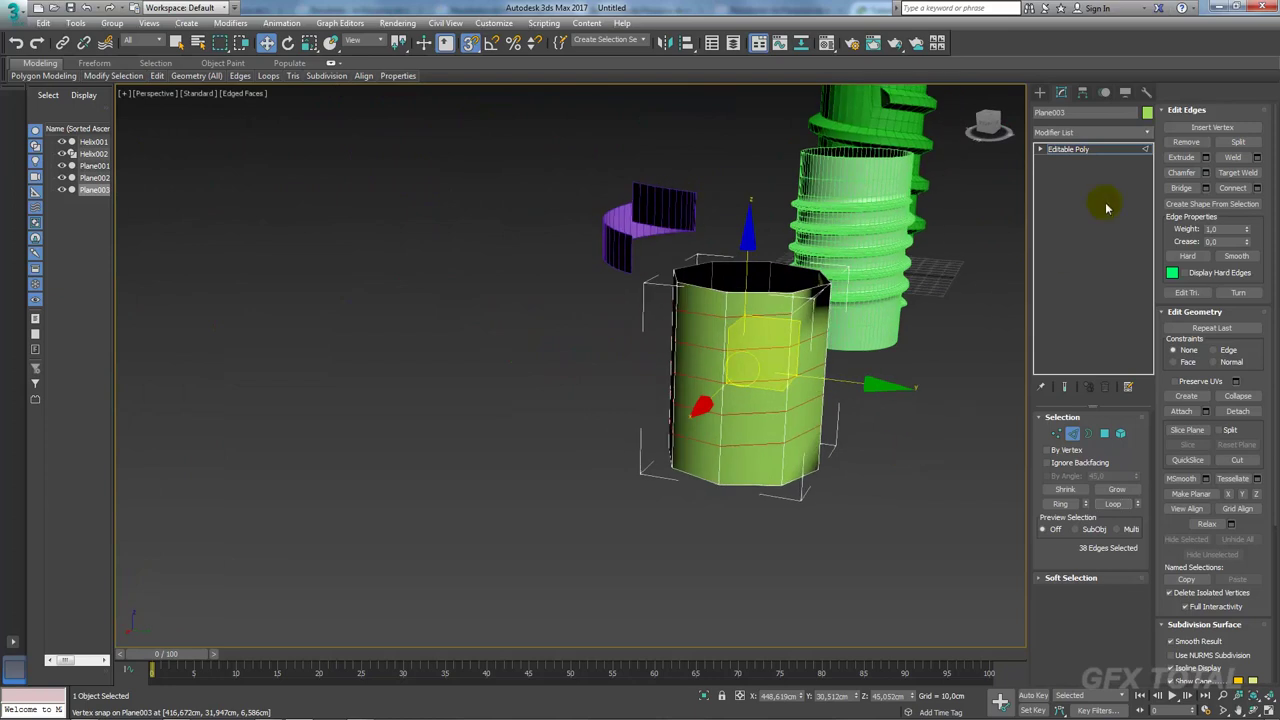
# Step: Extrude the selected edge rings outward into thread ridges
pyautogui.click(1206, 158)
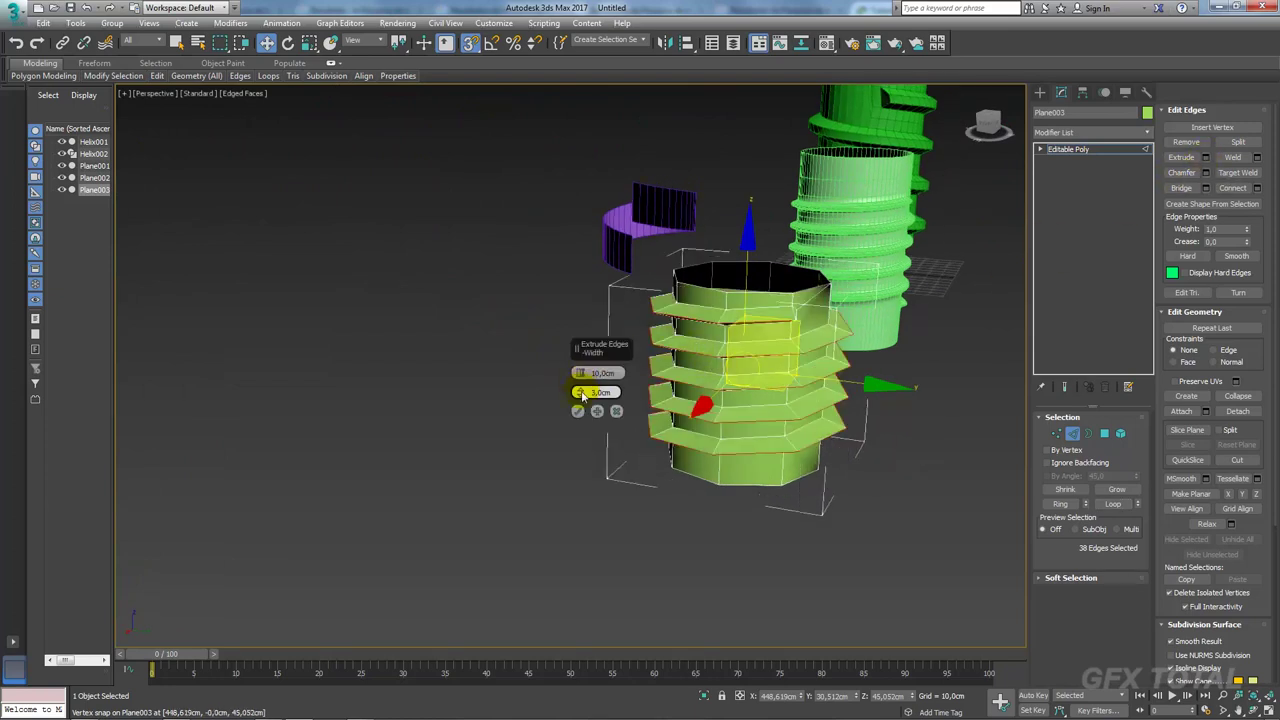
pyautogui.moveTo(580, 390); pyautogui.dragTo(580, 416)
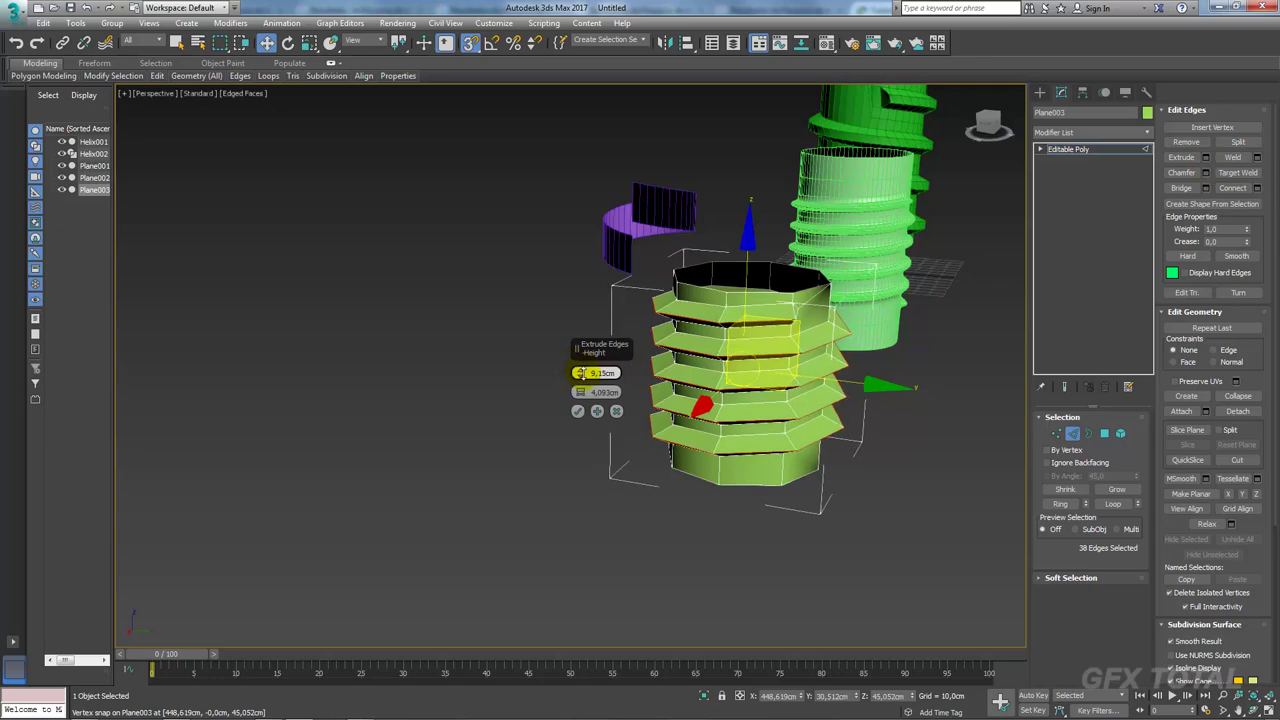
pyautogui.click(578, 411)
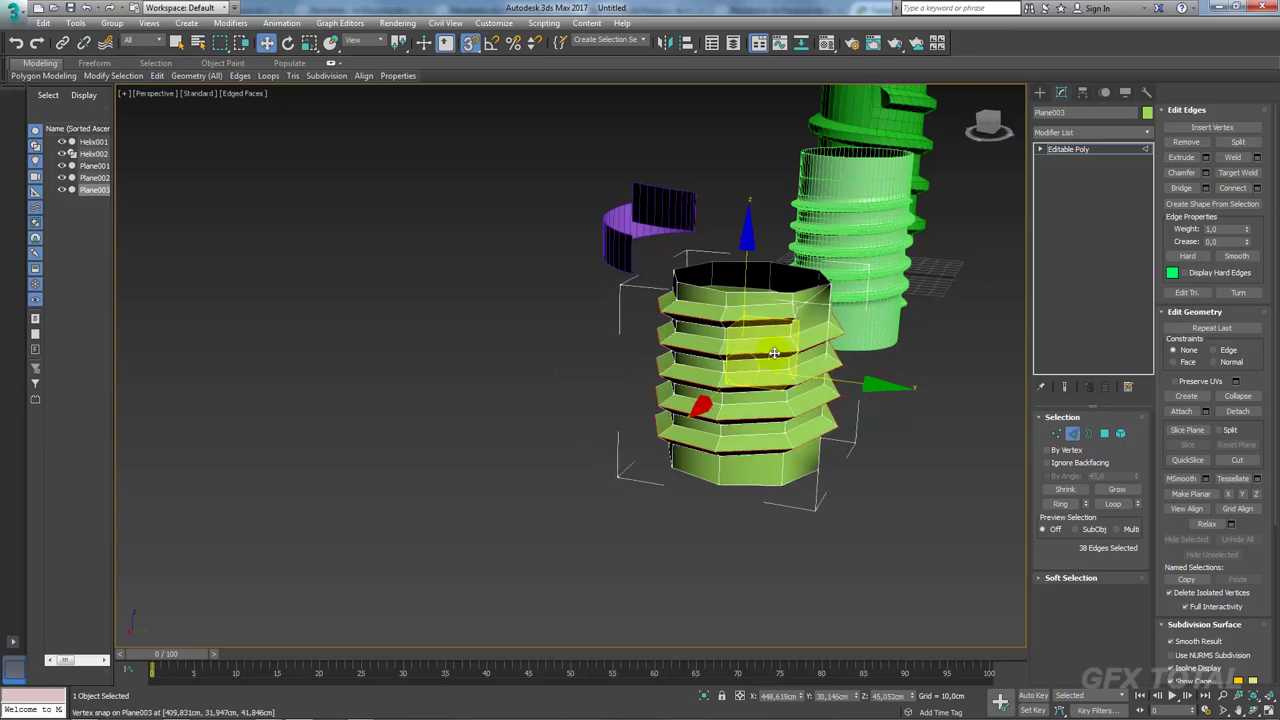
pyautogui.keyDown('alt'); pyautogui.moveTo(600, 400); pyautogui.dragTo(760, 360, button='middle'); pyautogui.keyUp('alt')
pyautogui.scroll(4, 760, 360)
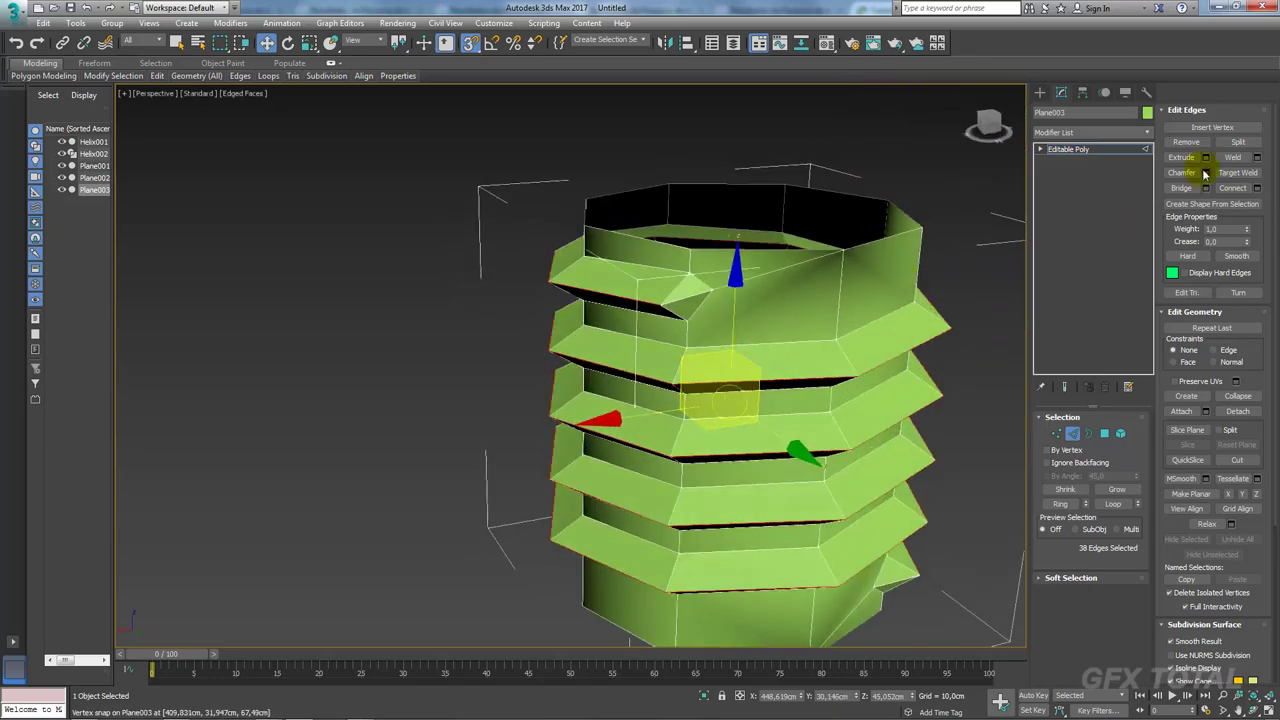
# Step: Chamfer the ridge edges at 1 cm and return to object level
pyautogui.click(1205, 172)
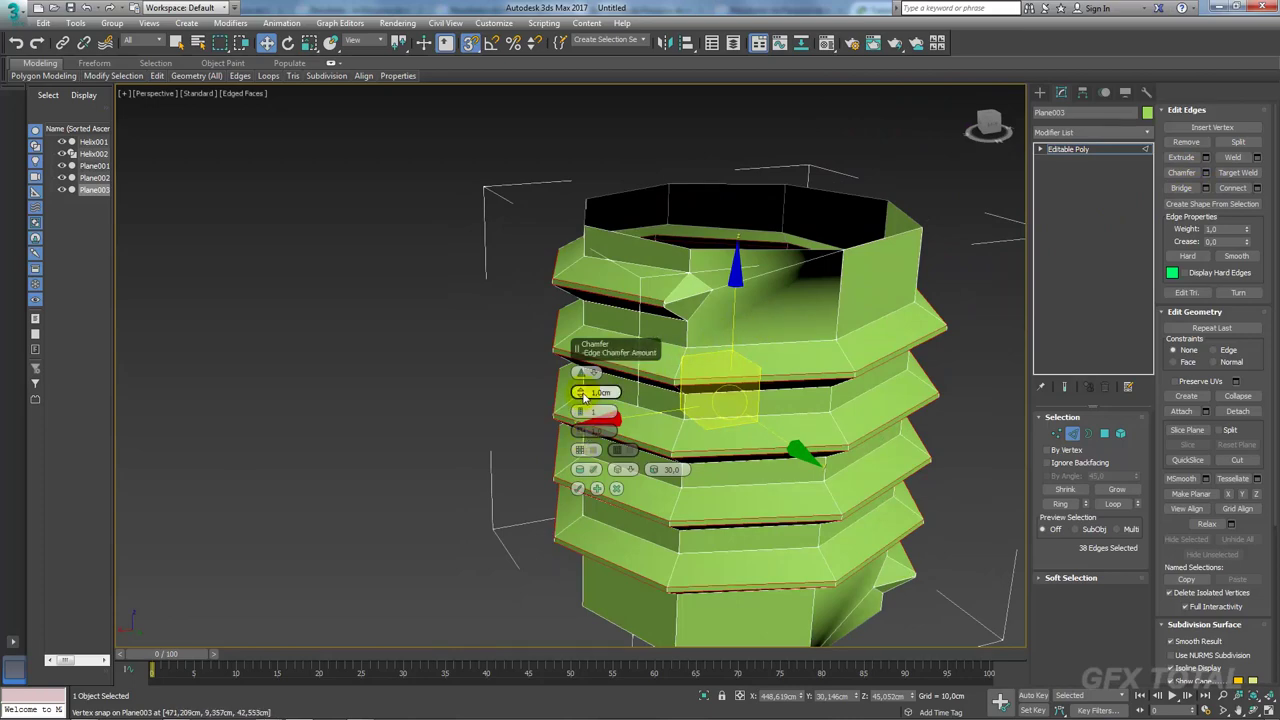
pyautogui.click(579, 488)
pyautogui.click(1058, 191)
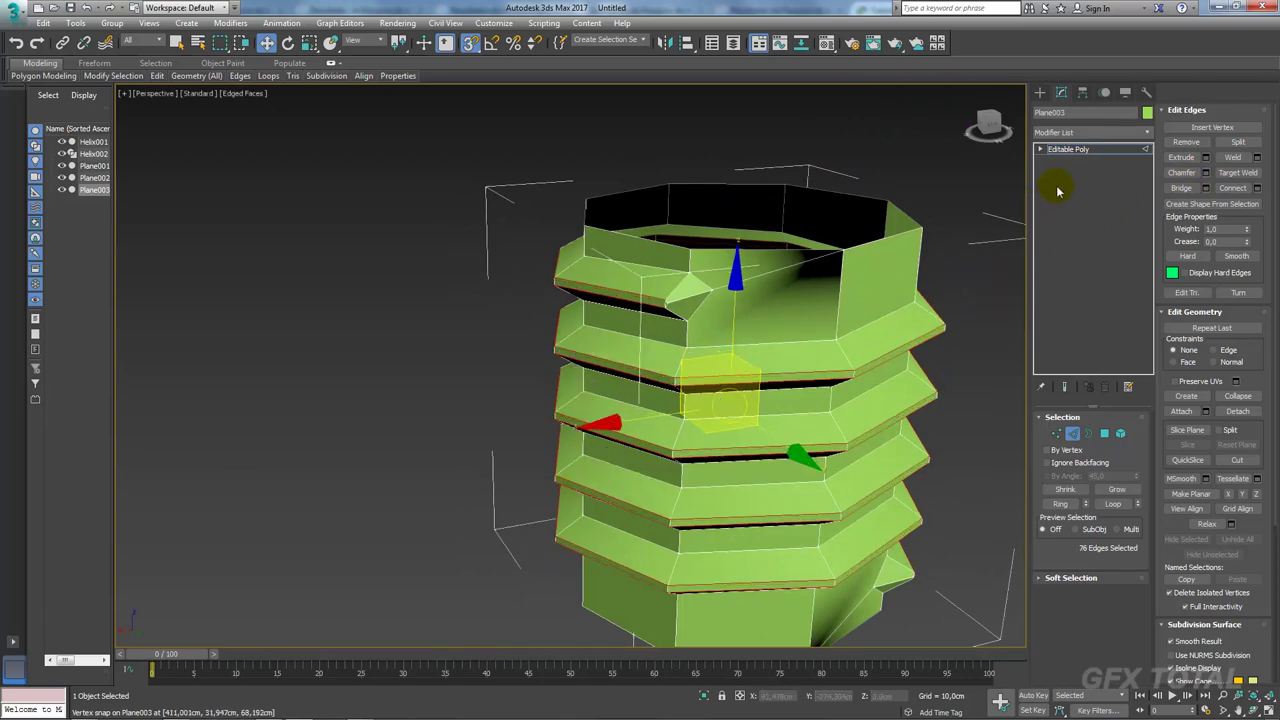
pyautogui.click(1073, 152)
pyautogui.scroll(-3, 725, 400)
pyautogui.moveTo(725, 400)
pyautogui.keyDown('alt'); pyautogui.mouseDown(button='middle')
pyautogui.moveTo(725, 326)
pyautogui.moveTo(642, 432)
pyautogui.mouseUp(button='middle'); pyautogui.keyUp('alt')
pyautogui.scroll(-3, 725, 326)
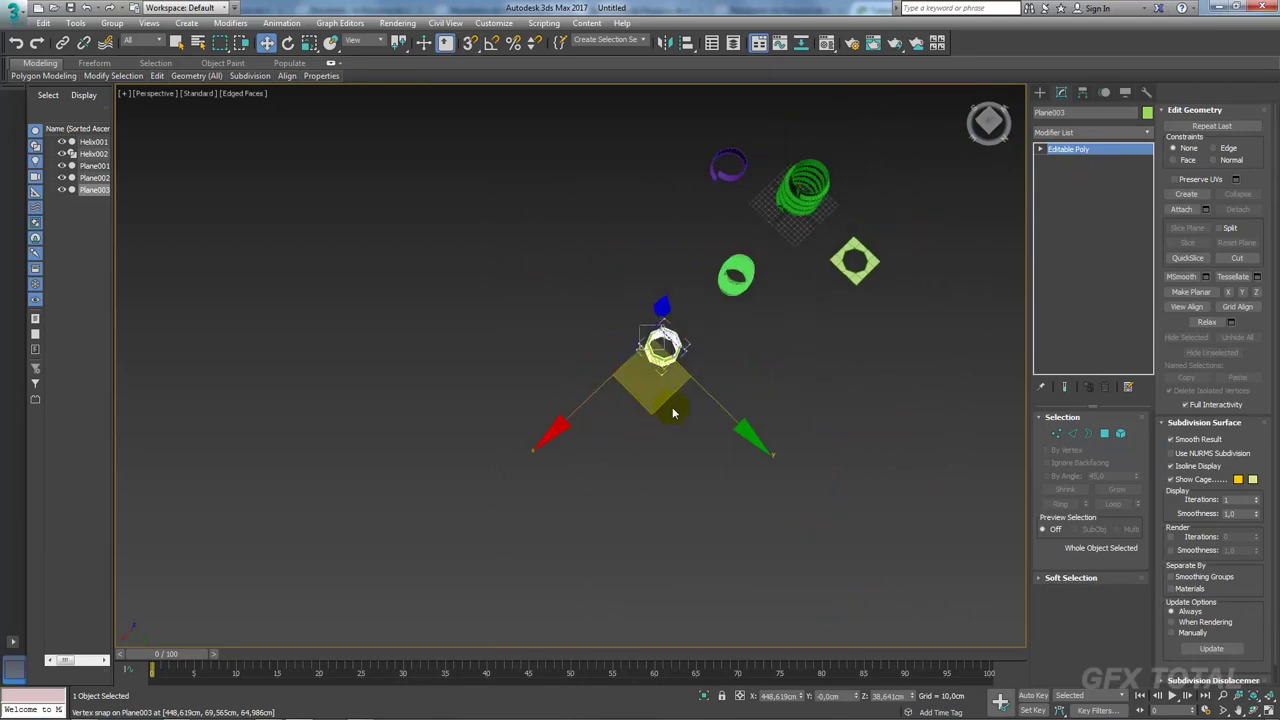
# Step: Align the threaded cylinder to the holed plane Plane001 on X and Z
pyautogui.hotkey('alt', 'a')
pyautogui.click(852, 264)
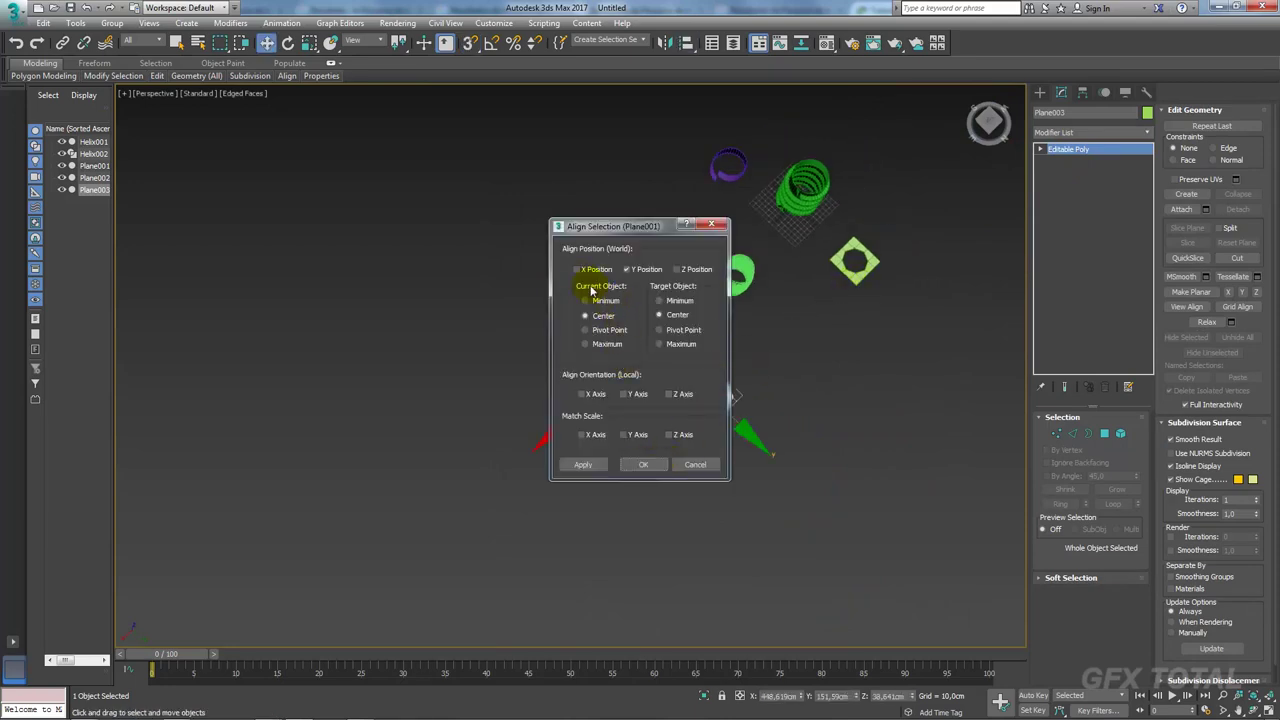
pyautogui.click(590, 272)
pyautogui.click(688, 270)
pyautogui.click(643, 464)
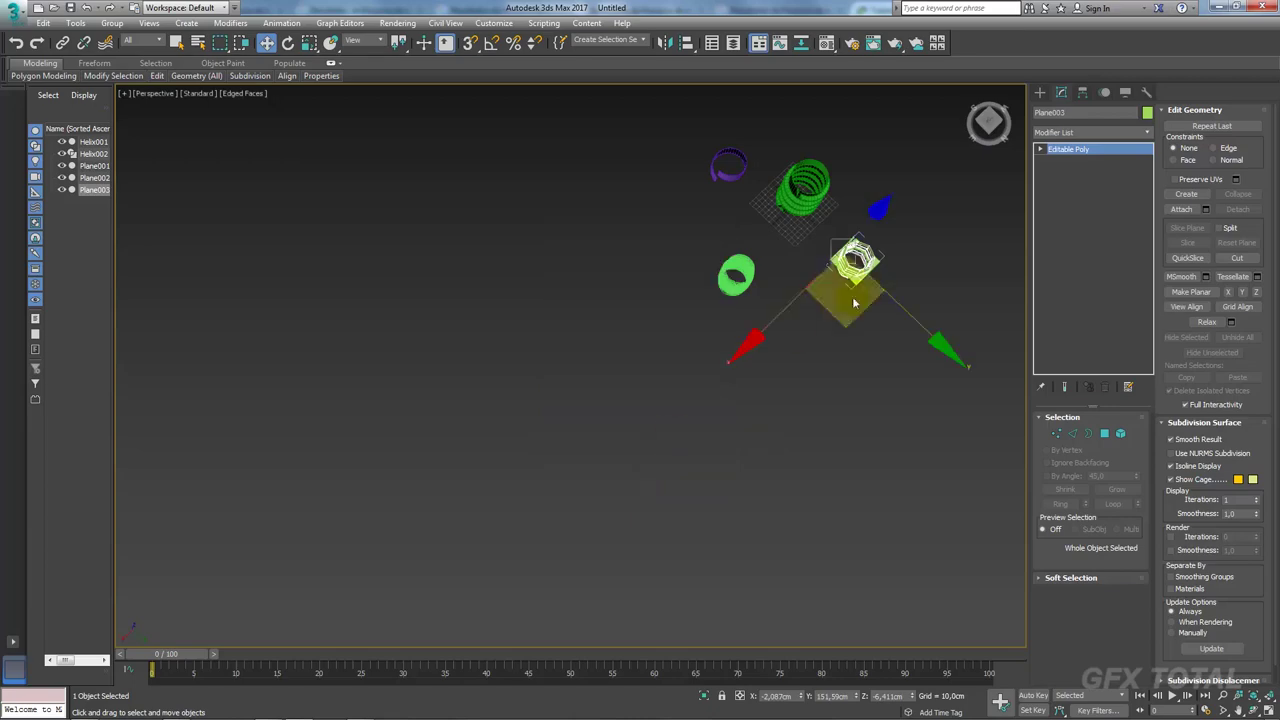
pyautogui.press('z')
pyautogui.keyDown('alt'); pyautogui.moveTo(766, 314); pyautogui.dragTo(616, 240, button='middle'); pyautogui.keyUp('alt')
pyautogui.scroll(3, 459, 281)
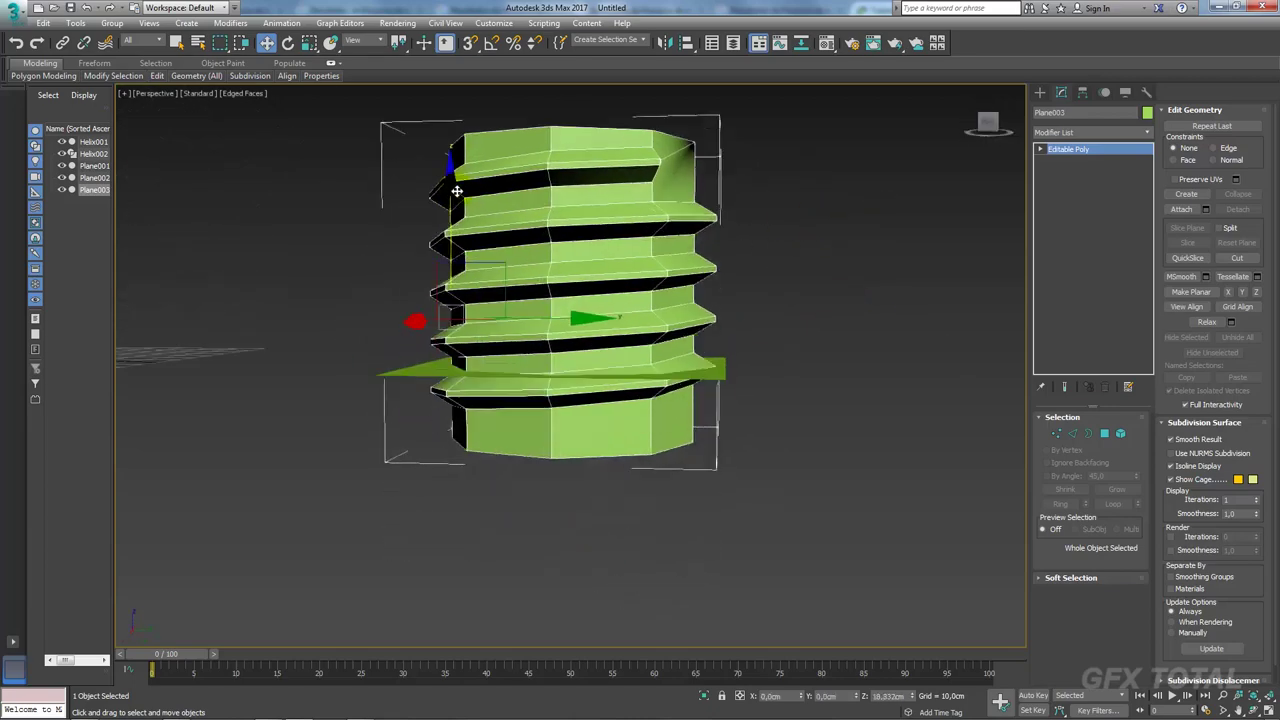
# Step: Center the cylinder's pivot on the object and scale it down to about 64%
pyautogui.press('e')
pyautogui.keyDown('alt'); pyautogui.moveTo(459, 281); pyautogui.dragTo(662, 337, button='middle'); pyautogui.keyUp('alt')
pyautogui.press('r')
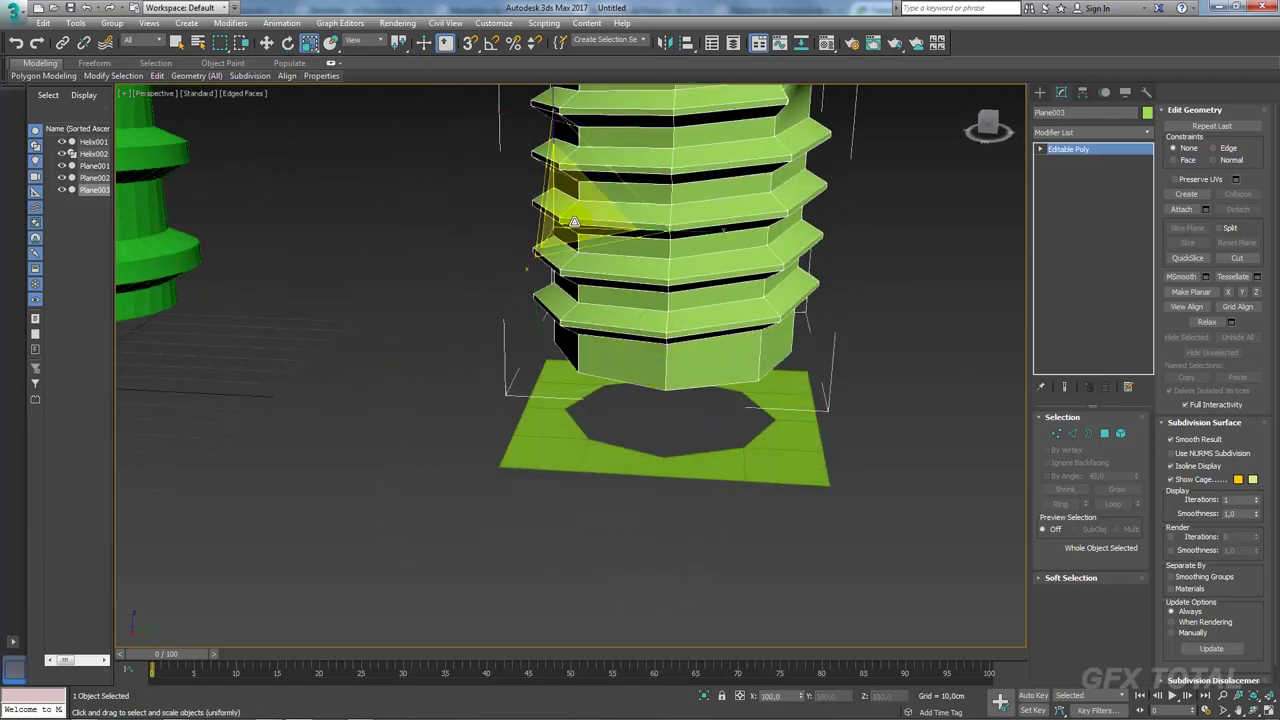
pyautogui.click(1082, 94)
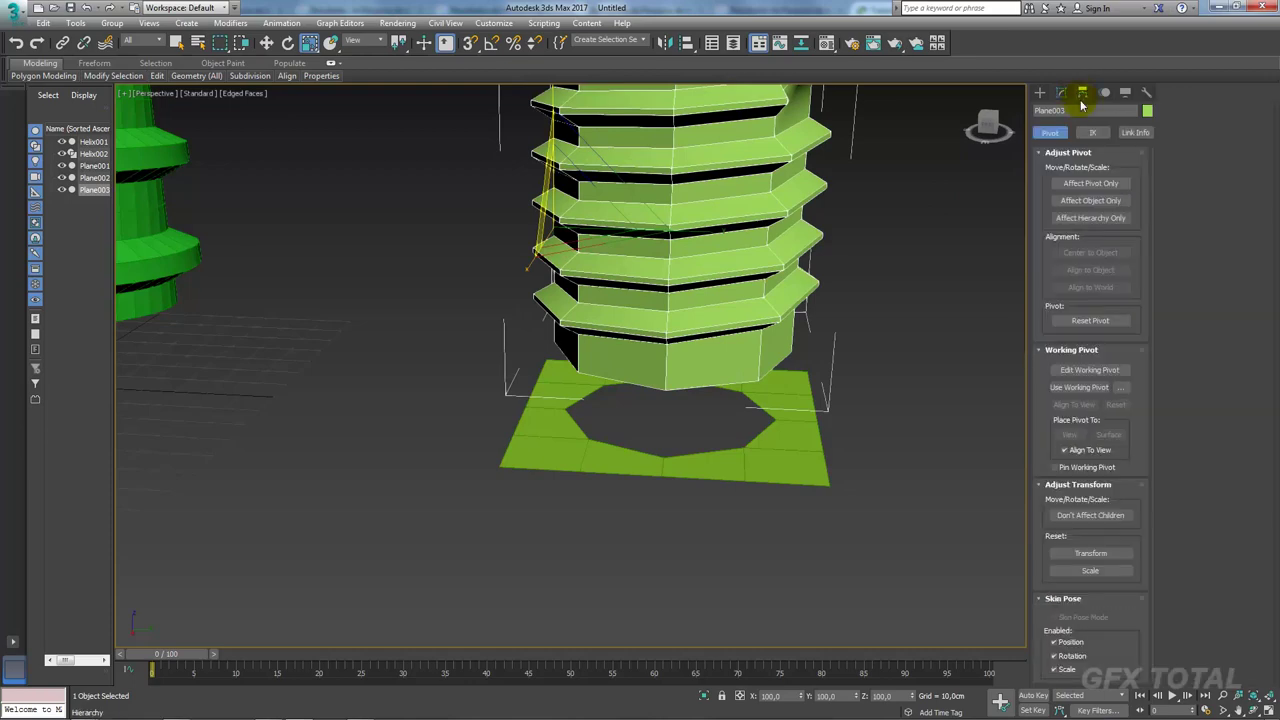
pyautogui.click(1090, 183)
pyautogui.click(1090, 252)
pyautogui.click(1090, 183)
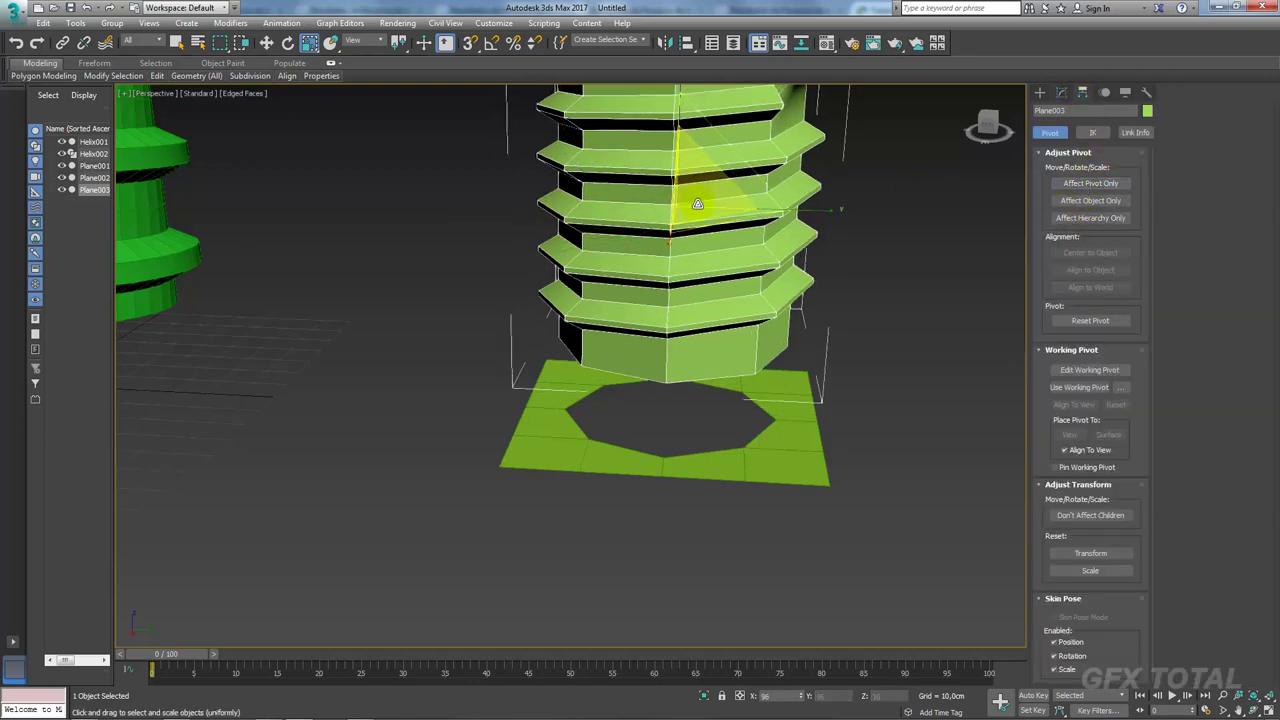
pyautogui.moveTo(696, 217); pyautogui.dragTo(690, 260)
pyautogui.keyDown('alt'); pyautogui.moveTo(690, 260); pyautogui.dragTo(786, 300, button='middle'); pyautogui.keyUp('alt')
# Step: Attach the holed plane to the cylinder as one object
pyautogui.click(1061, 92)
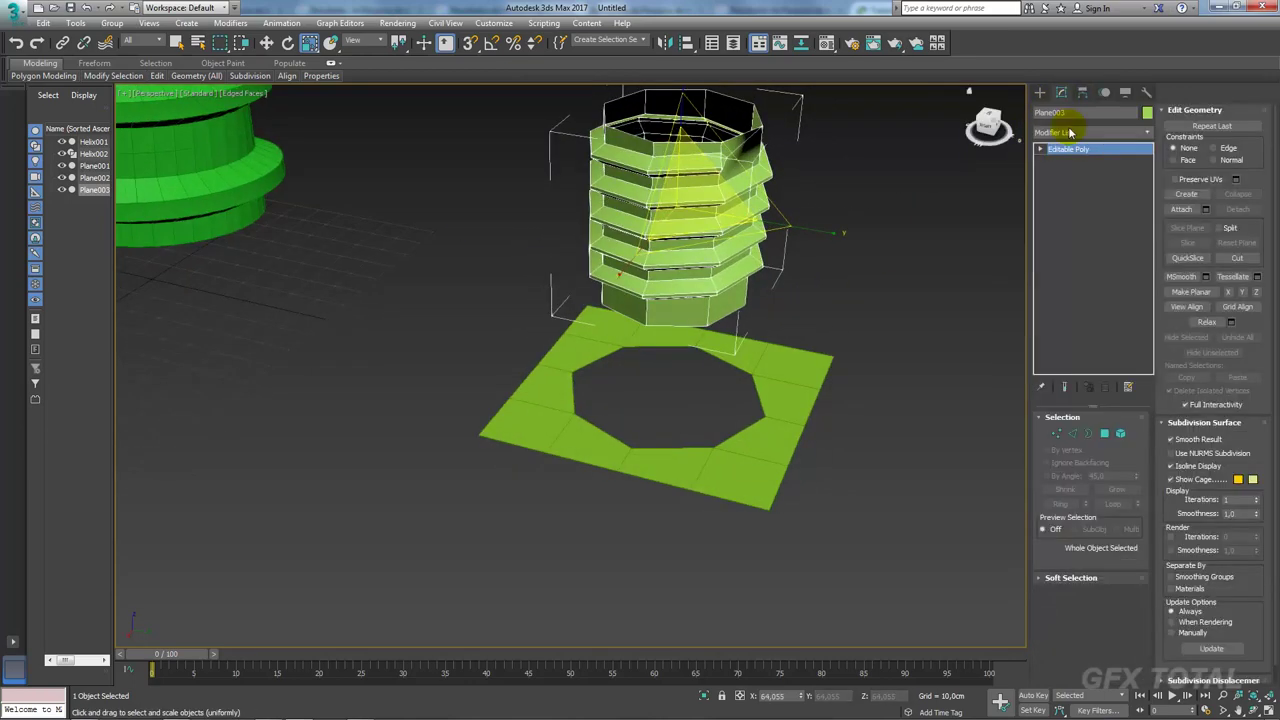
pyautogui.click(1181, 209)
pyautogui.click(786, 374)
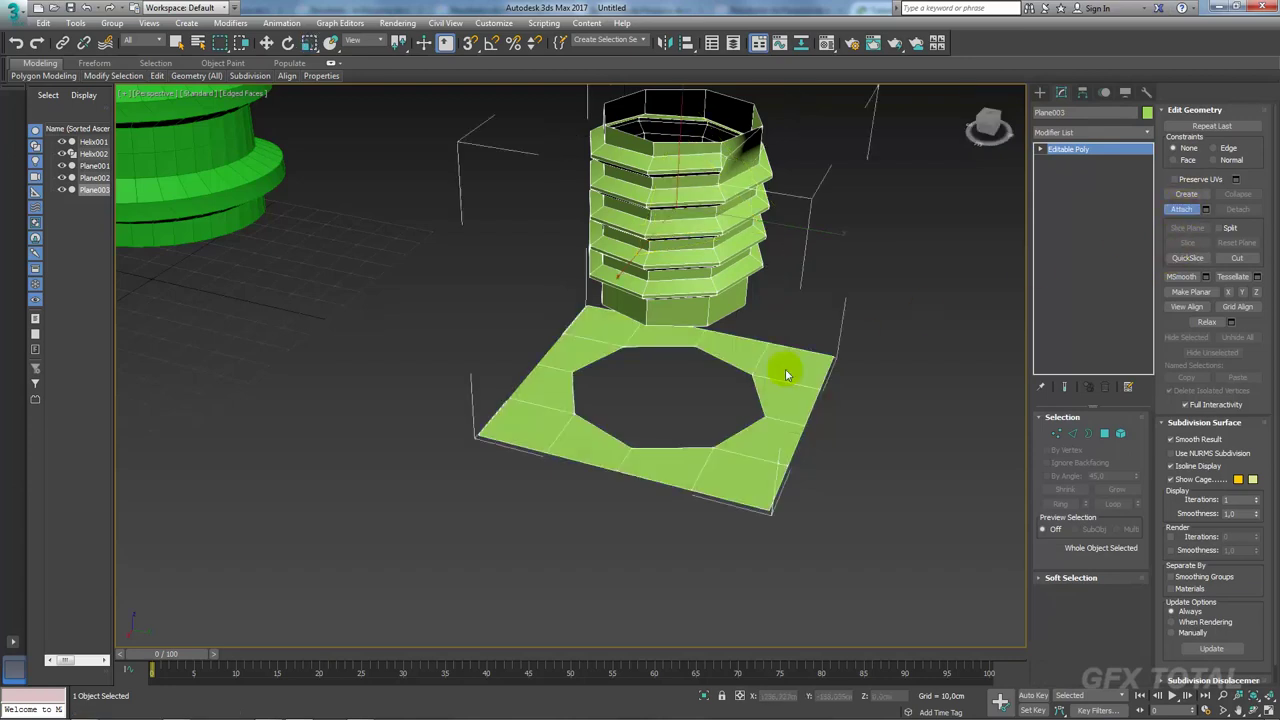
pyautogui.click(1088, 433)
pyautogui.click(722, 330)
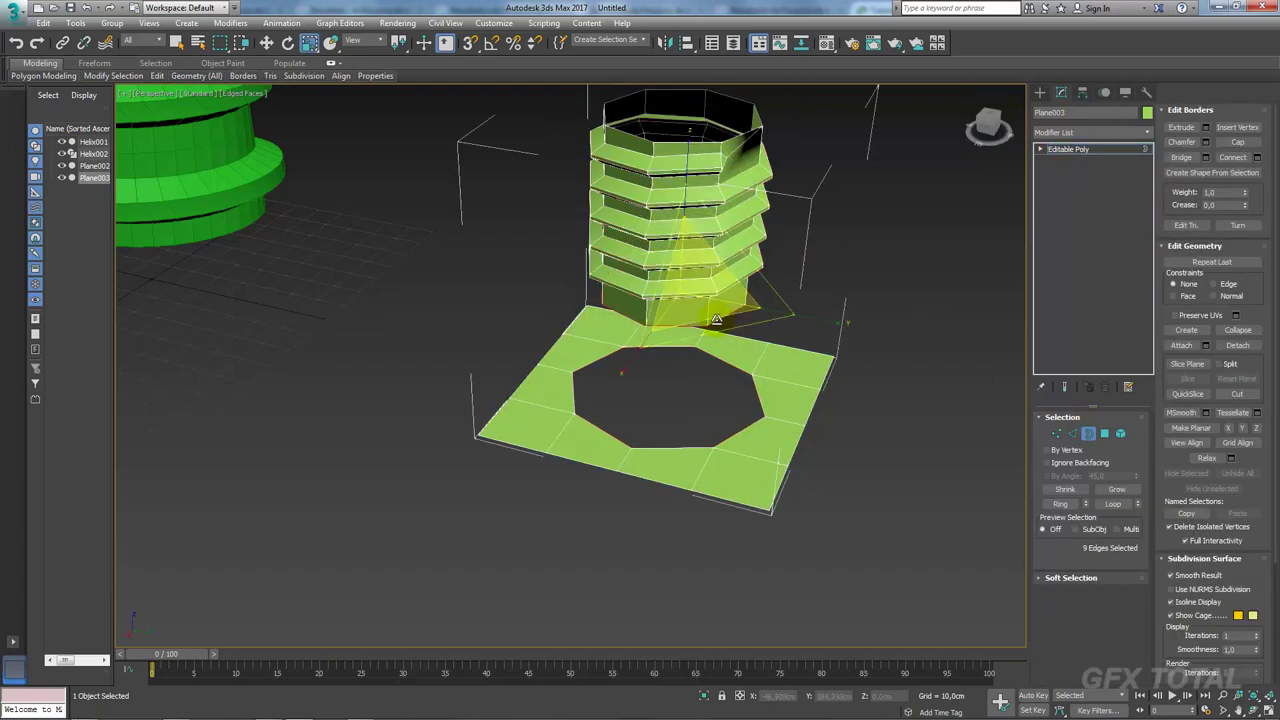
pyautogui.keyDown('ctrl'); pyautogui.click(742, 370); pyautogui.keyUp('ctrl')
pyautogui.click(1181, 157)
pyautogui.moveTo(640, 330)
pyautogui.keyDown('alt'); pyautogui.mouseDown(button='middle')
pyautogui.moveTo(808, 343)
pyautogui.moveTo(801, 329)
pyautogui.moveTo(623, 277)
pyautogui.moveTo(757, 372)
pyautogui.moveTo(609, 363)
pyautogui.mouseUp(button='middle'); pyautogui.keyUp('alt')
pyautogui.moveTo(586, 309)
pyautogui.keyDown('alt'); pyautogui.mouseDown(button='middle')
pyautogui.moveTo(737, 409)
pyautogui.moveTo(755, 405)
pyautogui.moveTo(677, 358)
pyautogui.mouseUp(button='middle'); pyautogui.keyUp('alt')
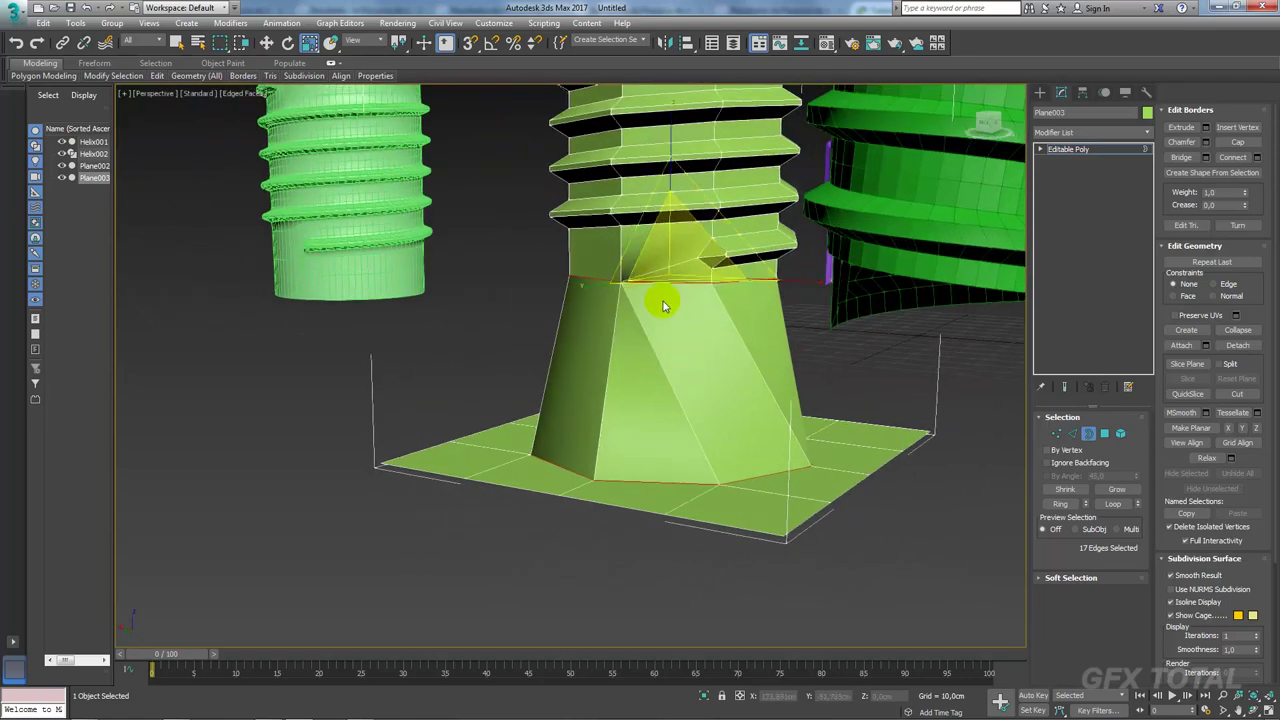
pyautogui.hotkey('ctrl', 'z')
pyautogui.hotkey('ctrl', 'z')
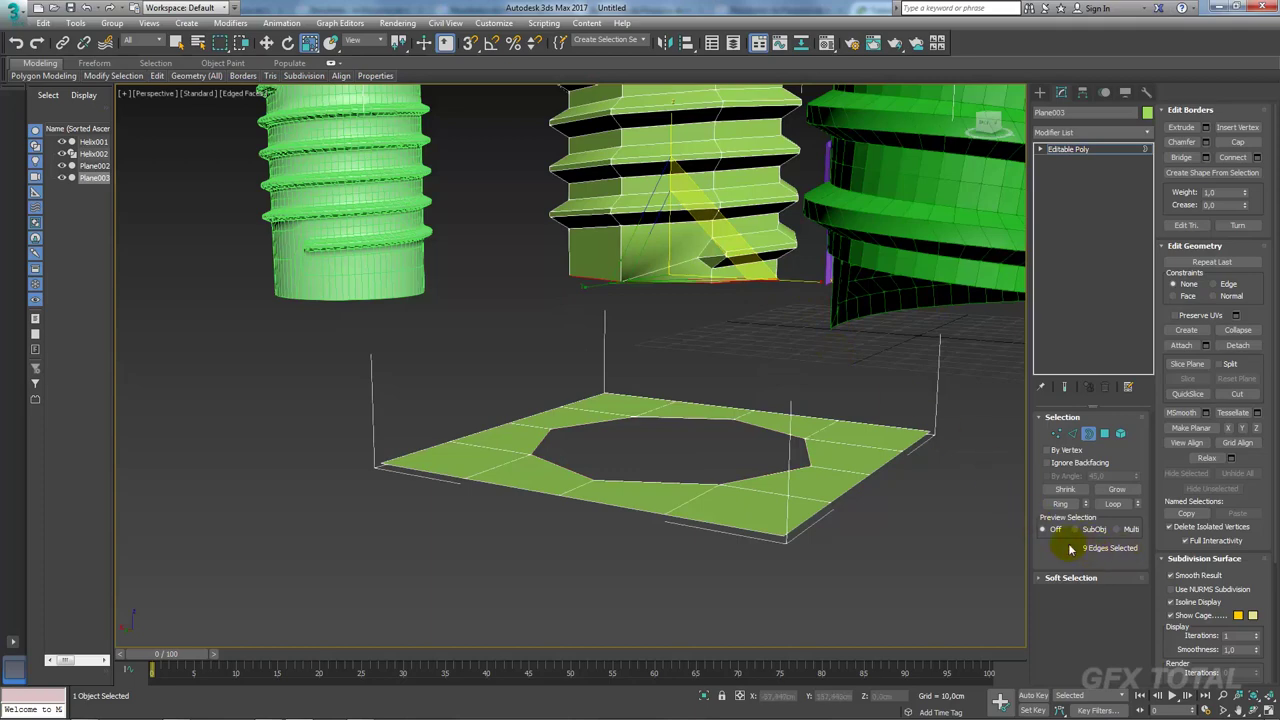
pyautogui.keyDown('alt'); pyautogui.moveTo(1015, 530); pyautogui.dragTo(997, 494, button='middle'); pyautogui.keyUp('alt')
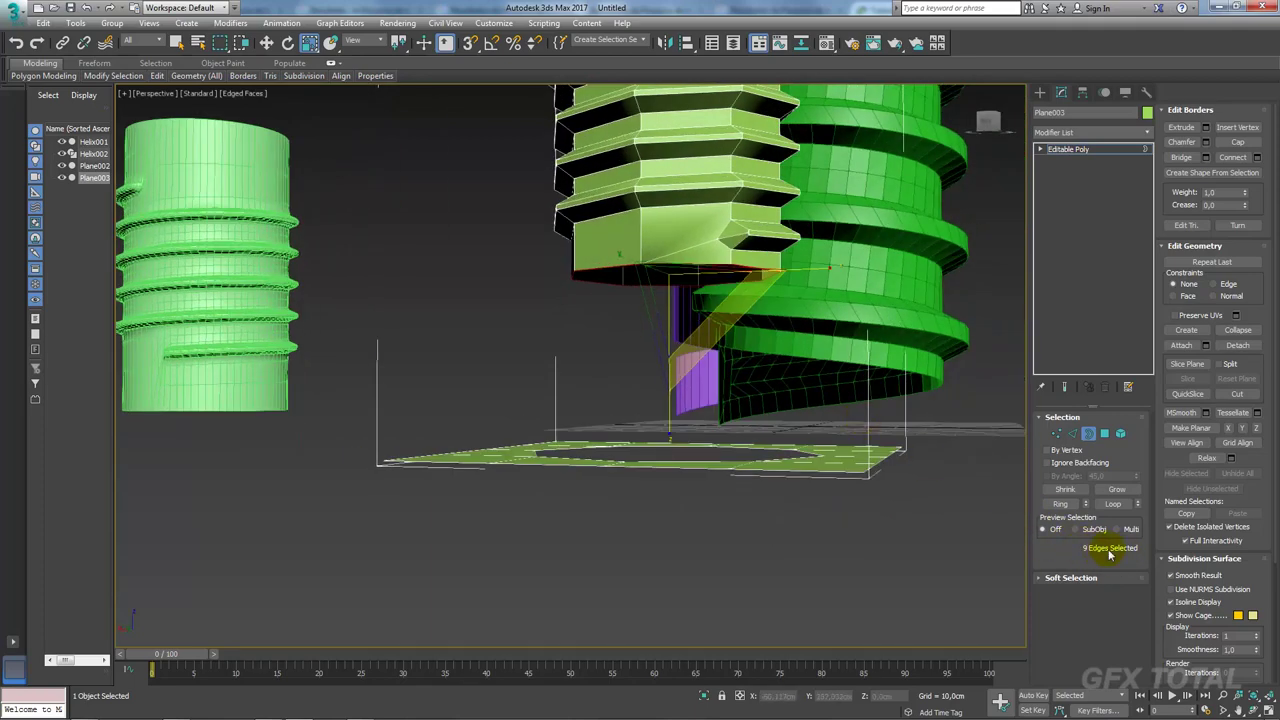
pyautogui.keyDown('alt'); pyautogui.moveTo(748, 342); pyautogui.dragTo(686, 286, button='middle'); pyautogui.keyUp('alt')
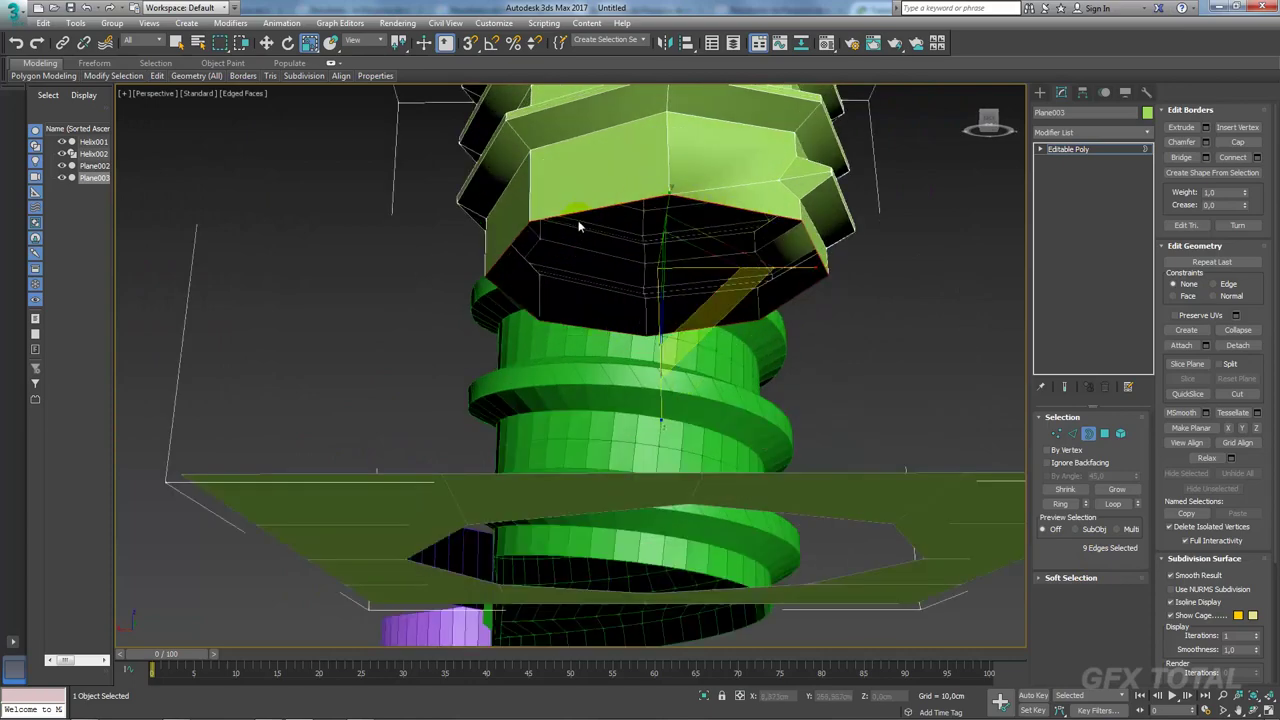
pyautogui.click(1112, 538)
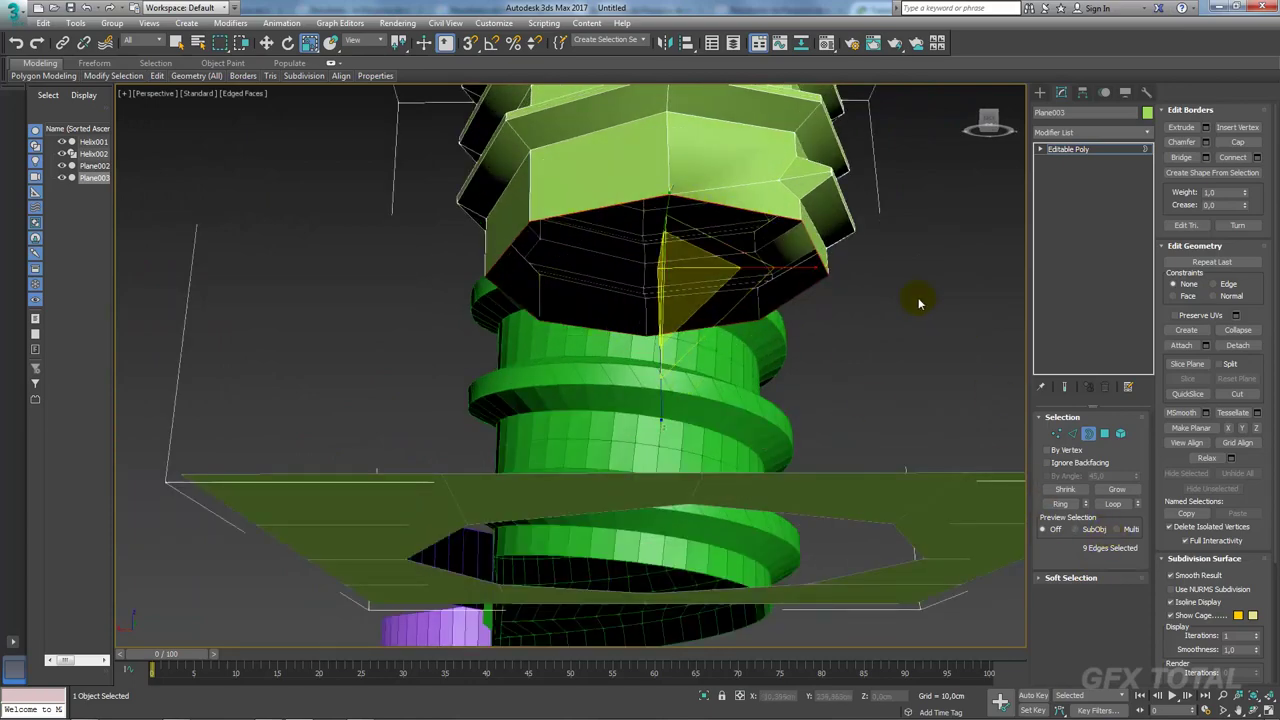
pyautogui.keyDown('alt'); pyautogui.moveTo(918, 302); pyautogui.dragTo(993, 345, button='middle'); pyautogui.keyUp('alt')
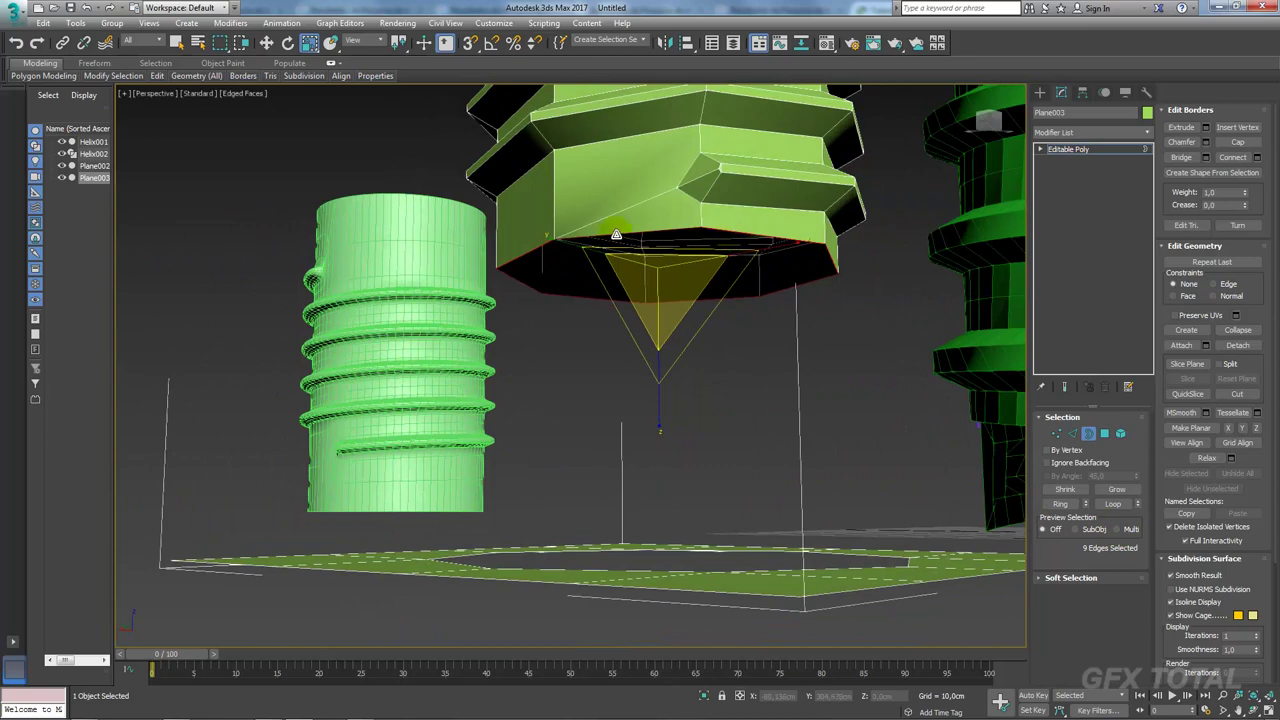
# Step: Move the misplaced vertices on the column's lower edge into position
pyautogui.click(1057, 433)
pyautogui.keyDown('alt'); pyautogui.moveTo(633, 237); pyautogui.dragTo(600, 240, button='middle'); pyautogui.keyUp('alt')
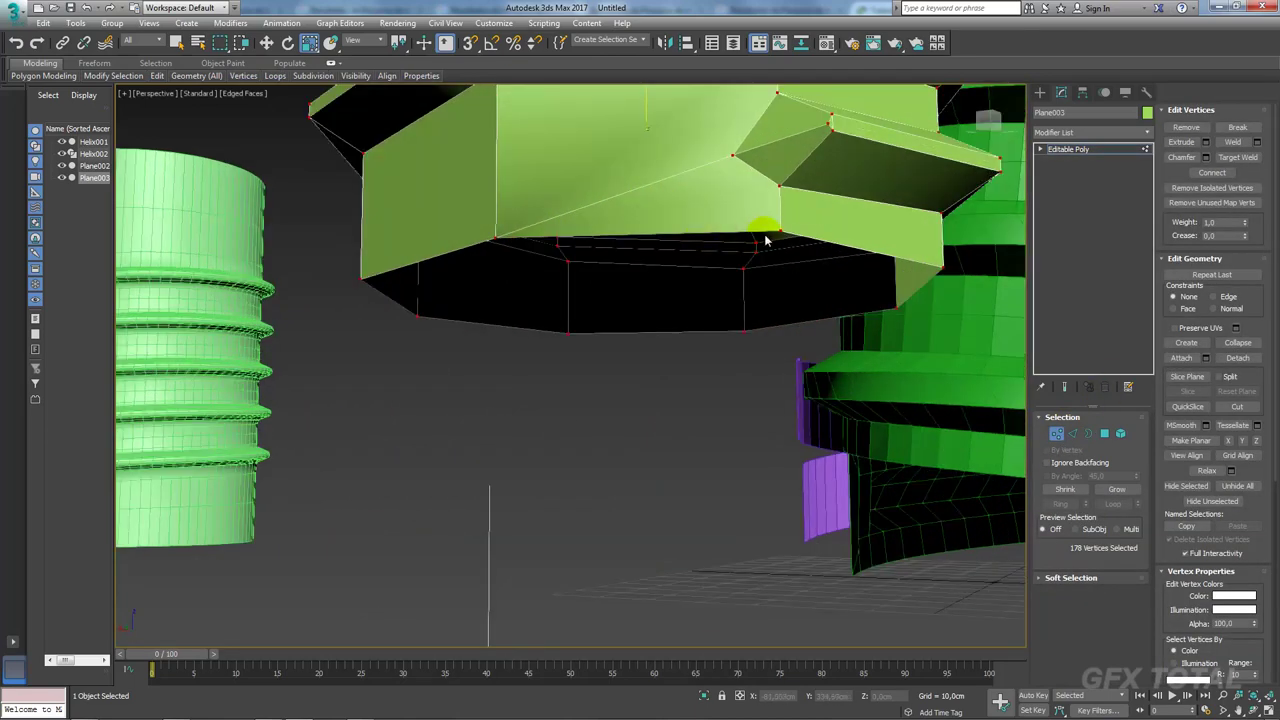
pyautogui.click(778, 232)
pyautogui.press('w')
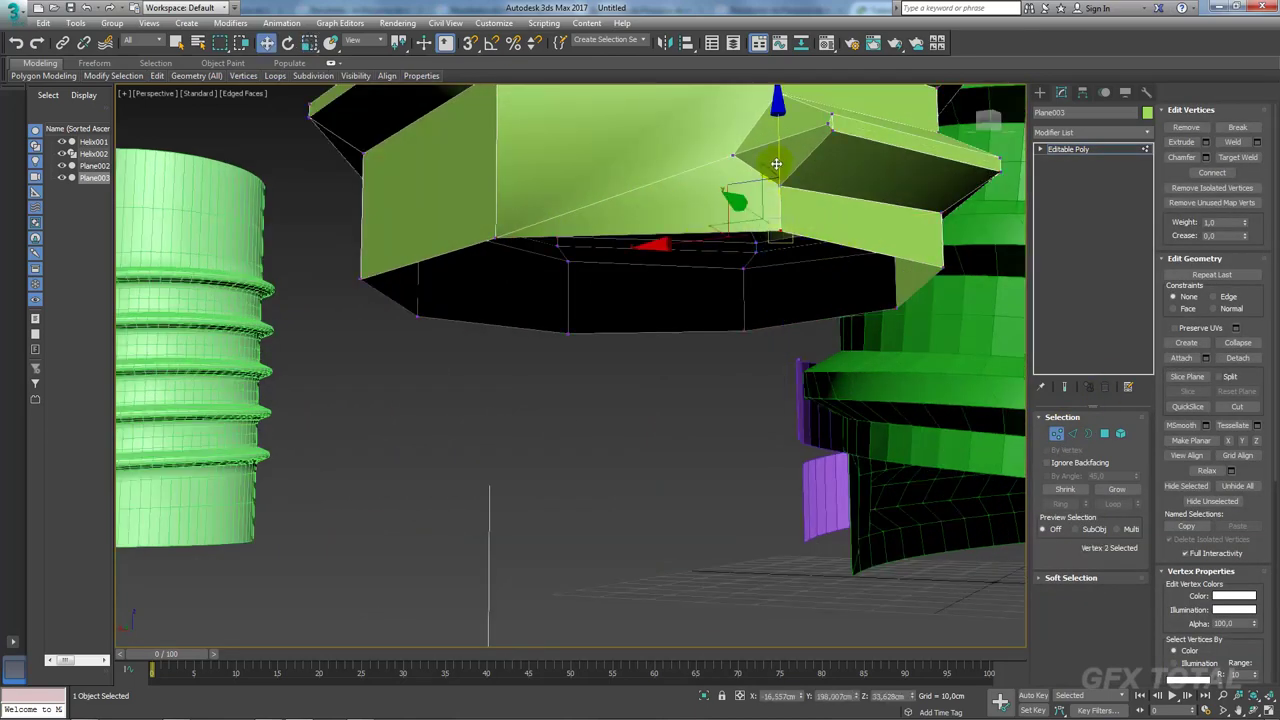
pyautogui.moveTo(780, 229)
pyautogui.mouseDown()
pyautogui.moveTo(485, 241)
pyautogui.moveTo(500, 190)
pyautogui.mouseUp()
pyautogui.click(494, 237)
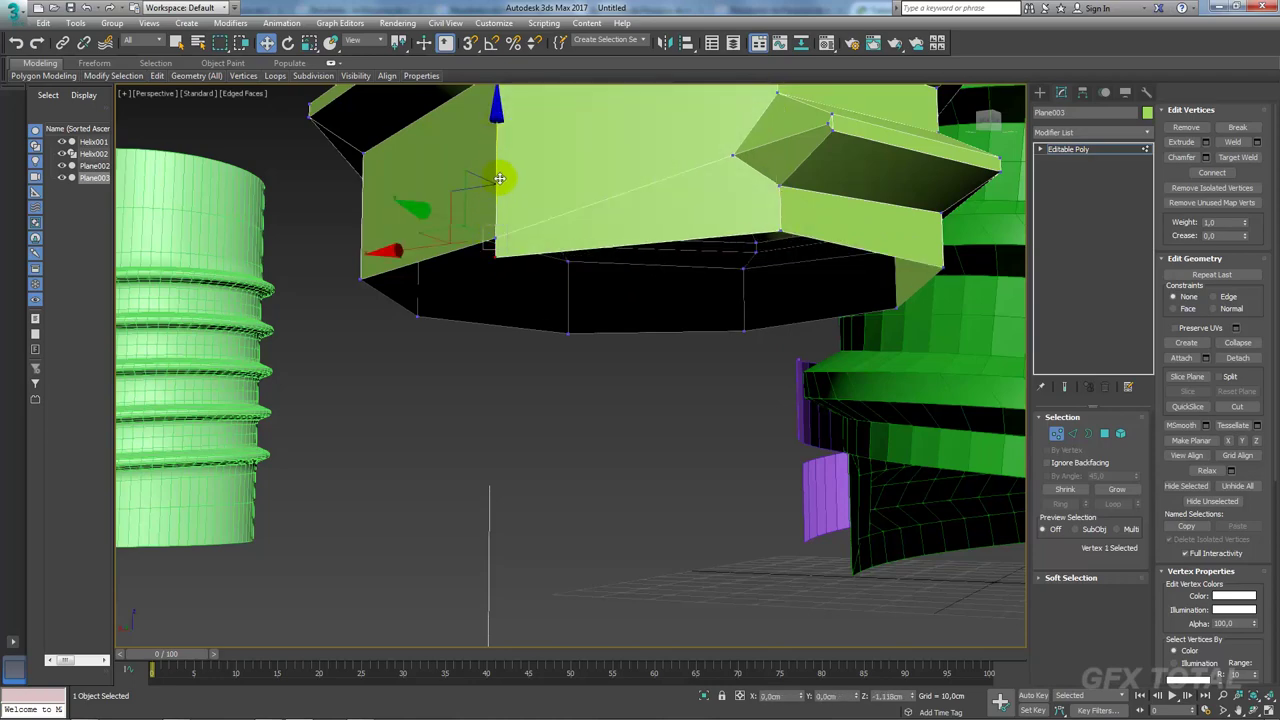
pyautogui.keyDown('alt'); pyautogui.moveTo(500, 190); pyautogui.dragTo(511, 270, button='middle'); pyautogui.keyUp('alt')
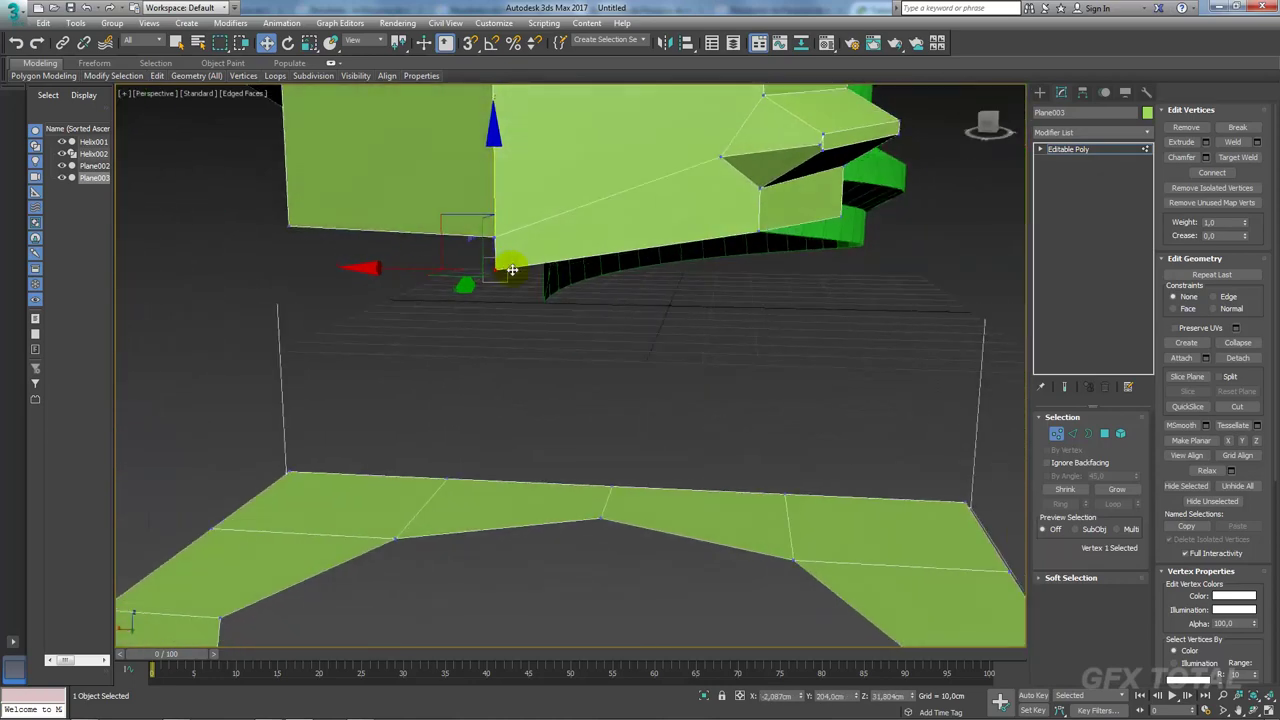
# Step: Target Weld the lower vertex into its neighbouring vertex
pyautogui.click(1240, 157)
pyautogui.click(492, 237)
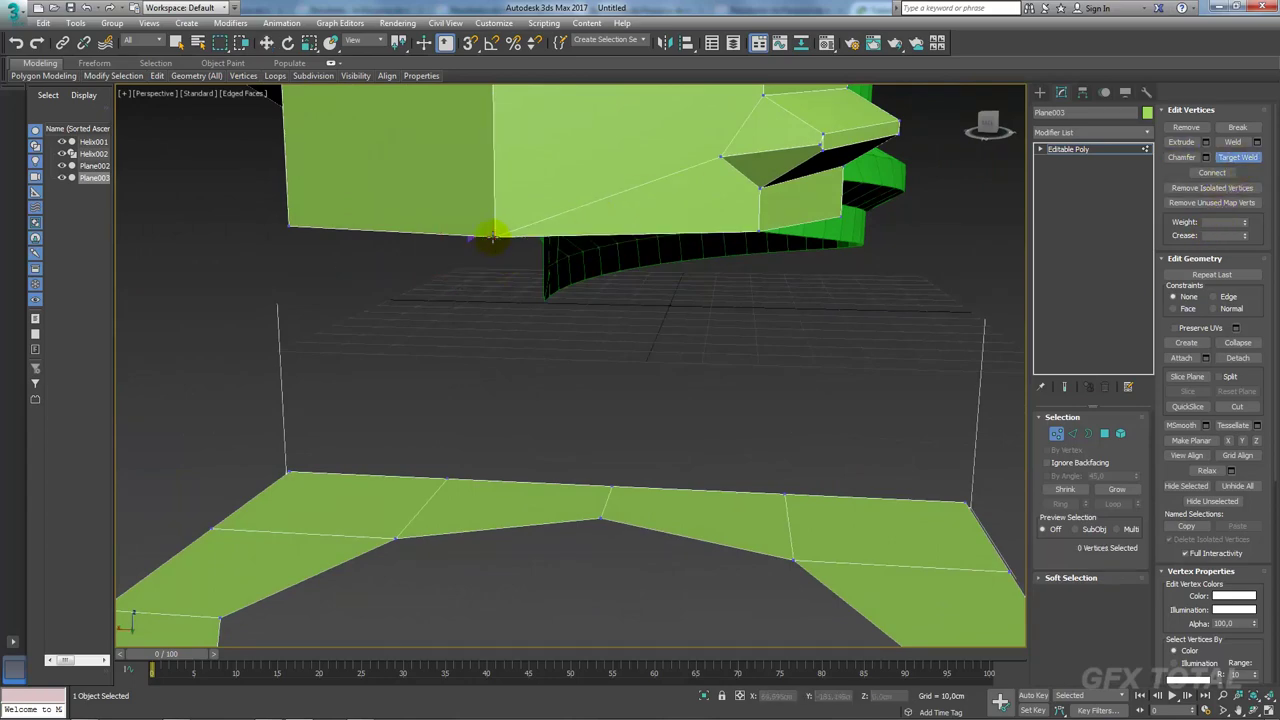
pyautogui.rightClick(522, 273)
pyautogui.scroll(-4, 838, 357)
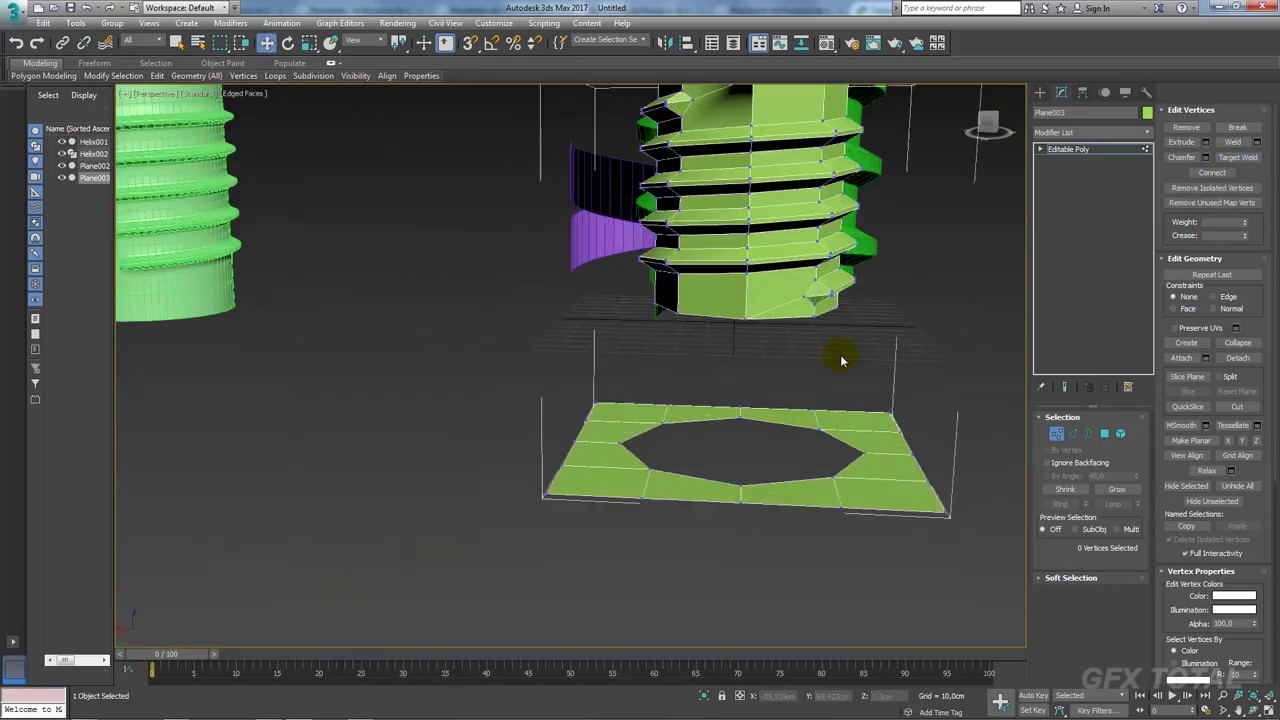
# Step: Bridge the column's bottom border to the plane's octagonal hole, forming a flared collar
pyautogui.click(1088, 433)
pyautogui.click(762, 321)
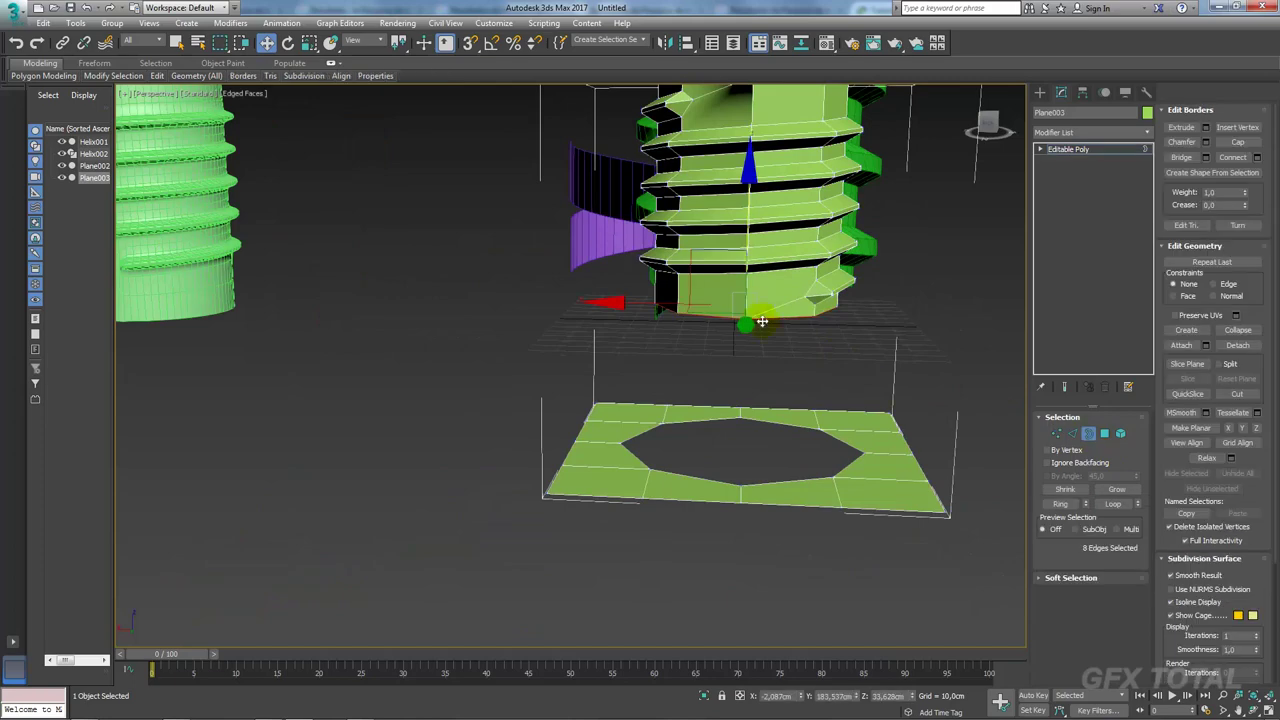
pyautogui.keyDown('ctrl'); pyautogui.click(840, 437); pyautogui.keyUp('ctrl')
pyautogui.click(1180, 158)
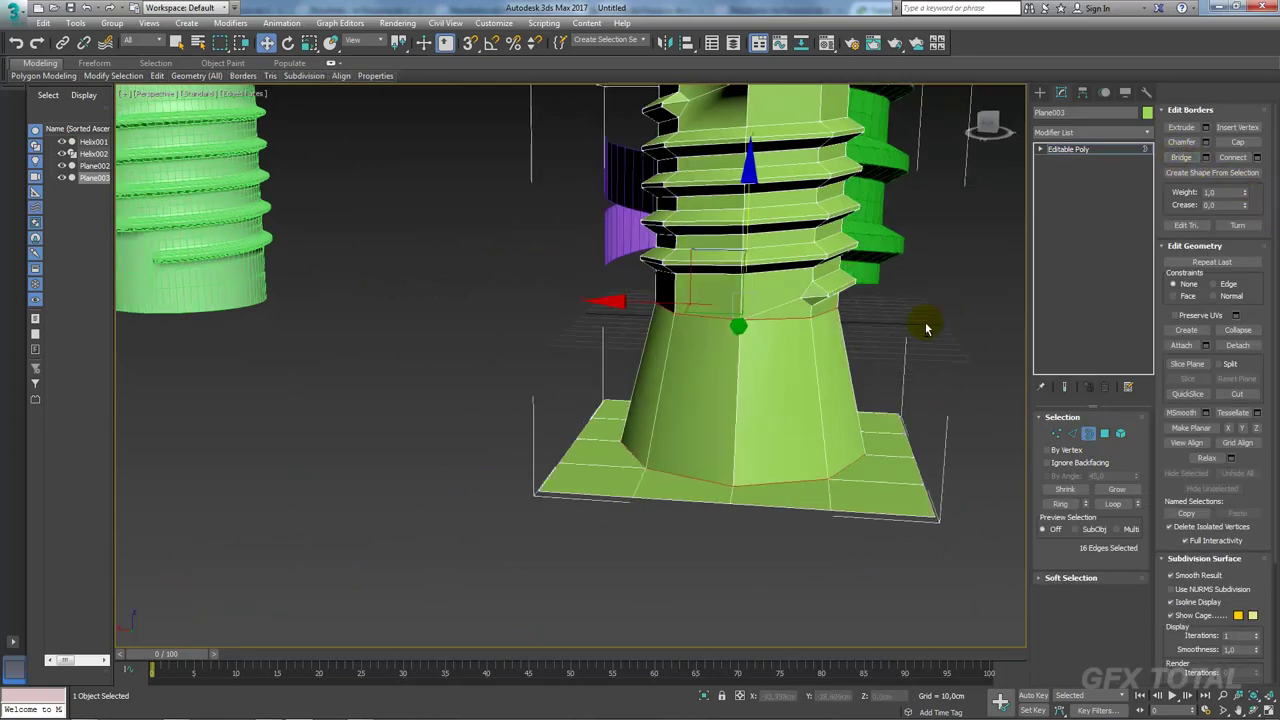
pyautogui.moveTo(929, 323)
pyautogui.keyDown('alt'); pyautogui.mouseDown(button='middle')
pyautogui.moveTo(834, 314)
pyautogui.moveTo(851, 320)
pyautogui.moveTo(758, 402)
pyautogui.moveTo(834, 298)
pyautogui.moveTo(740, 254)
pyautogui.moveTo(714, 262)
pyautogui.mouseUp(button='middle'); pyautogui.keyUp('alt')
# Step: Shrink the column's top border and Collapse it to close the opening
pyautogui.click(745, 258)
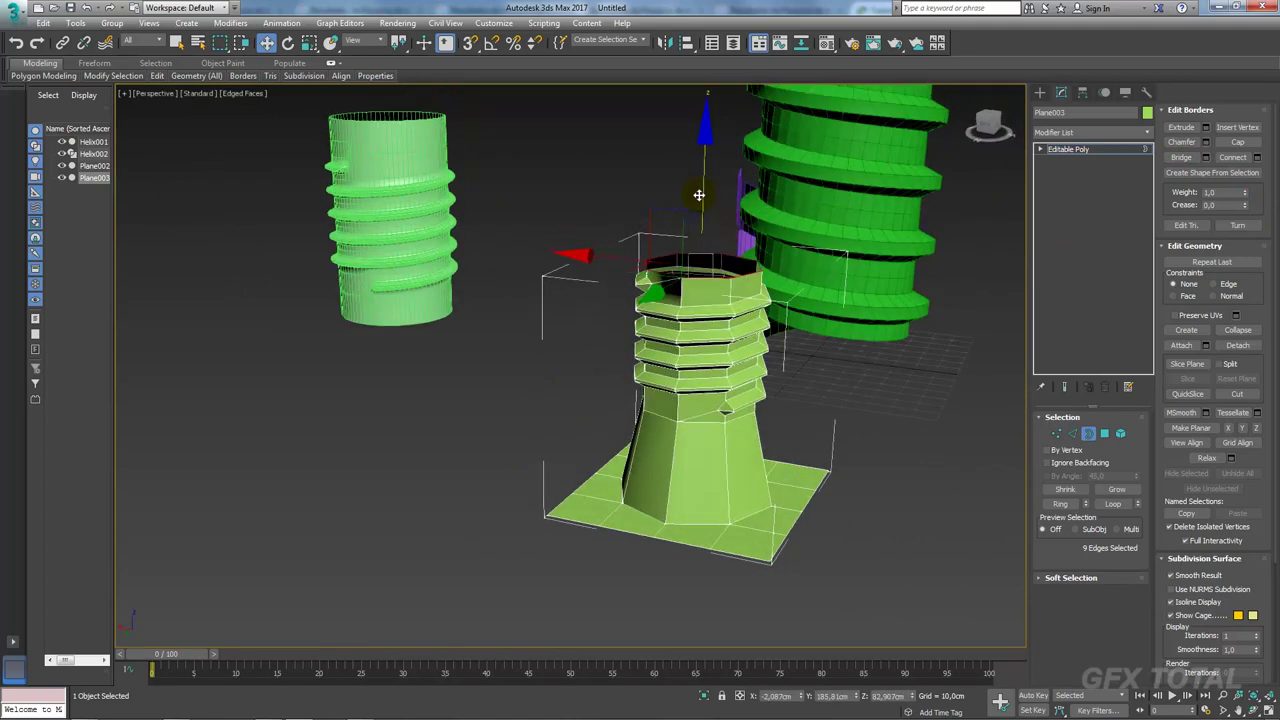
pyautogui.press('r')
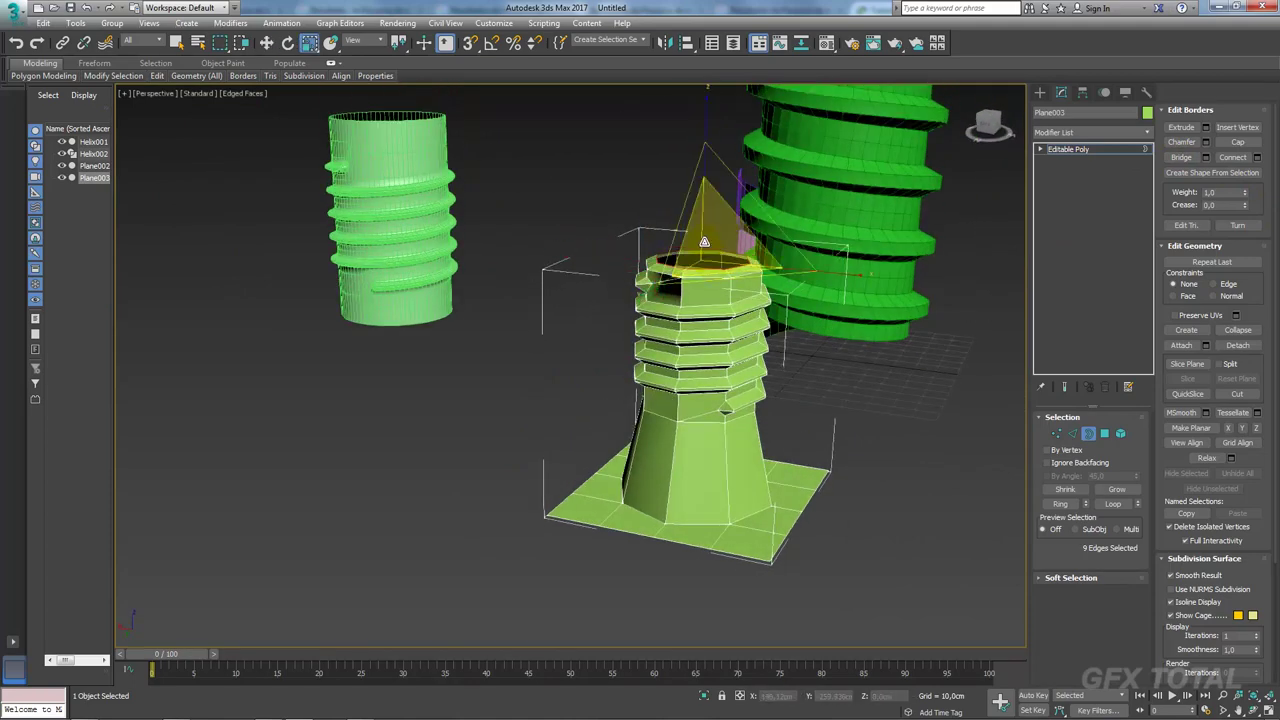
pyautogui.moveTo(704, 242); pyautogui.dragTo(700, 258)
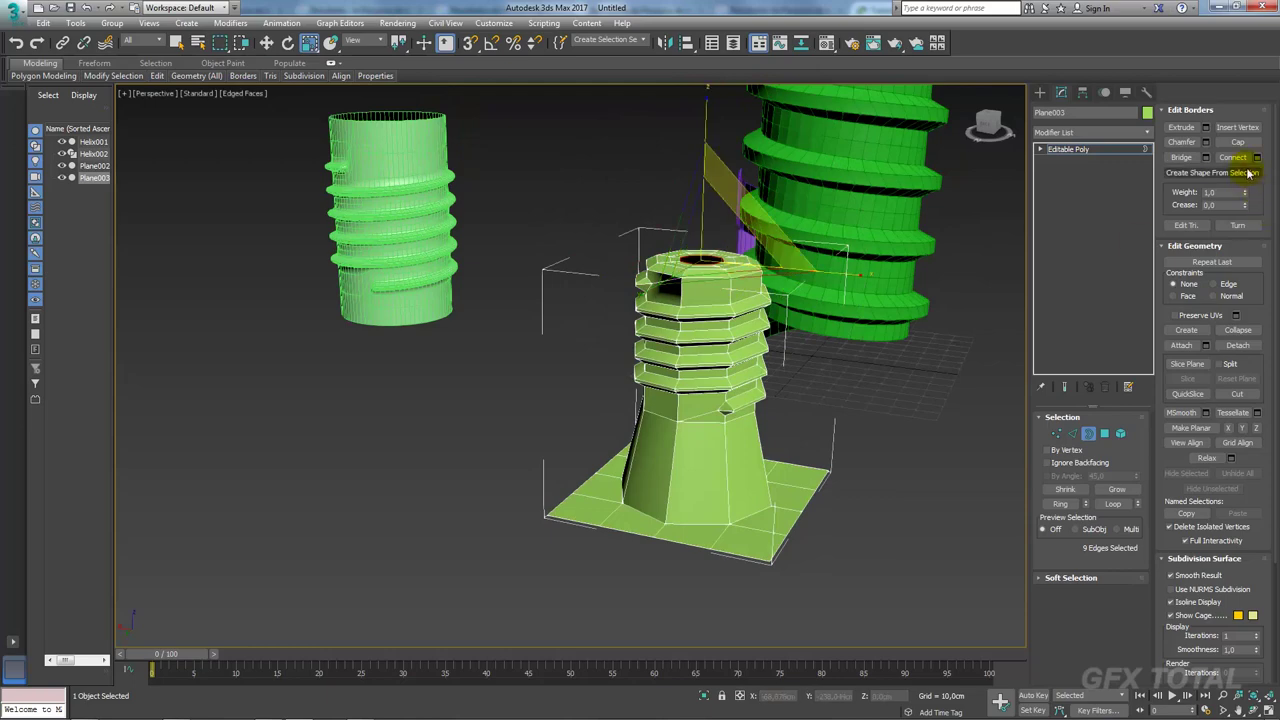
pyautogui.click(1236, 331)
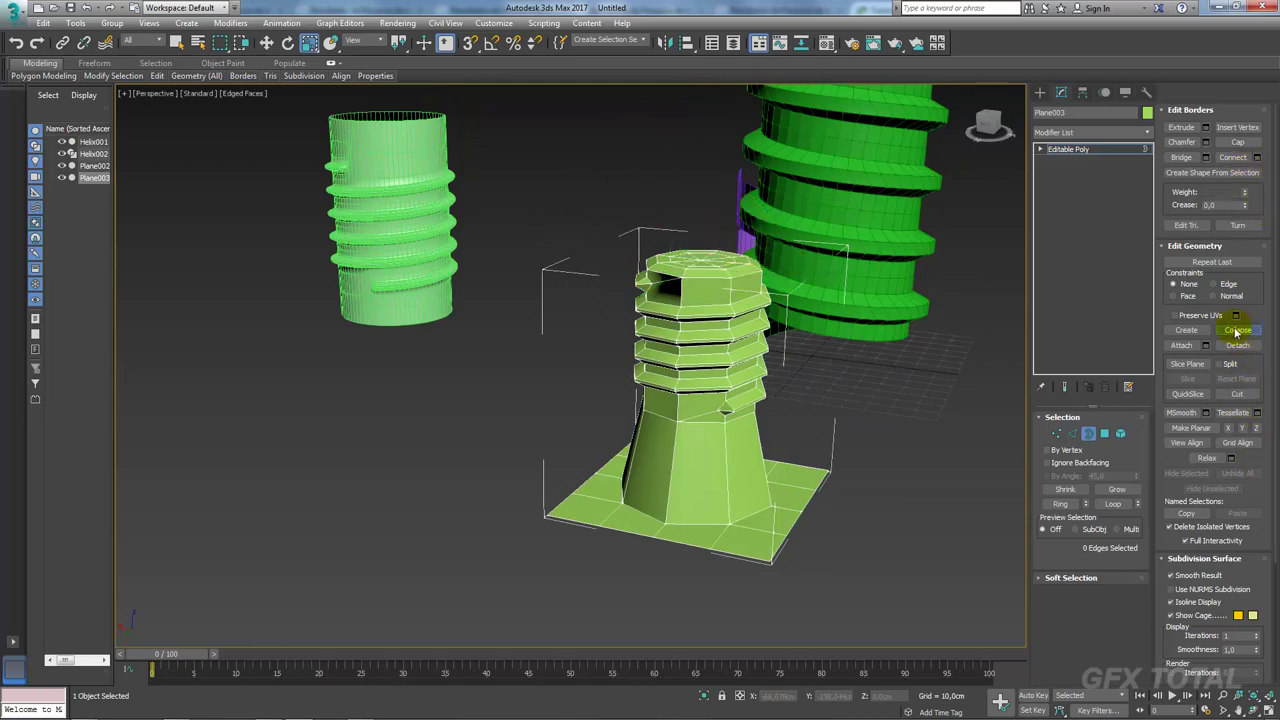
pyautogui.click(1073, 150)
pyautogui.click(1146, 132)
# Step: Apply TurboSmooth to the tower and raise Iterations to 3
pyautogui.scroll(-5, 1145, 286)
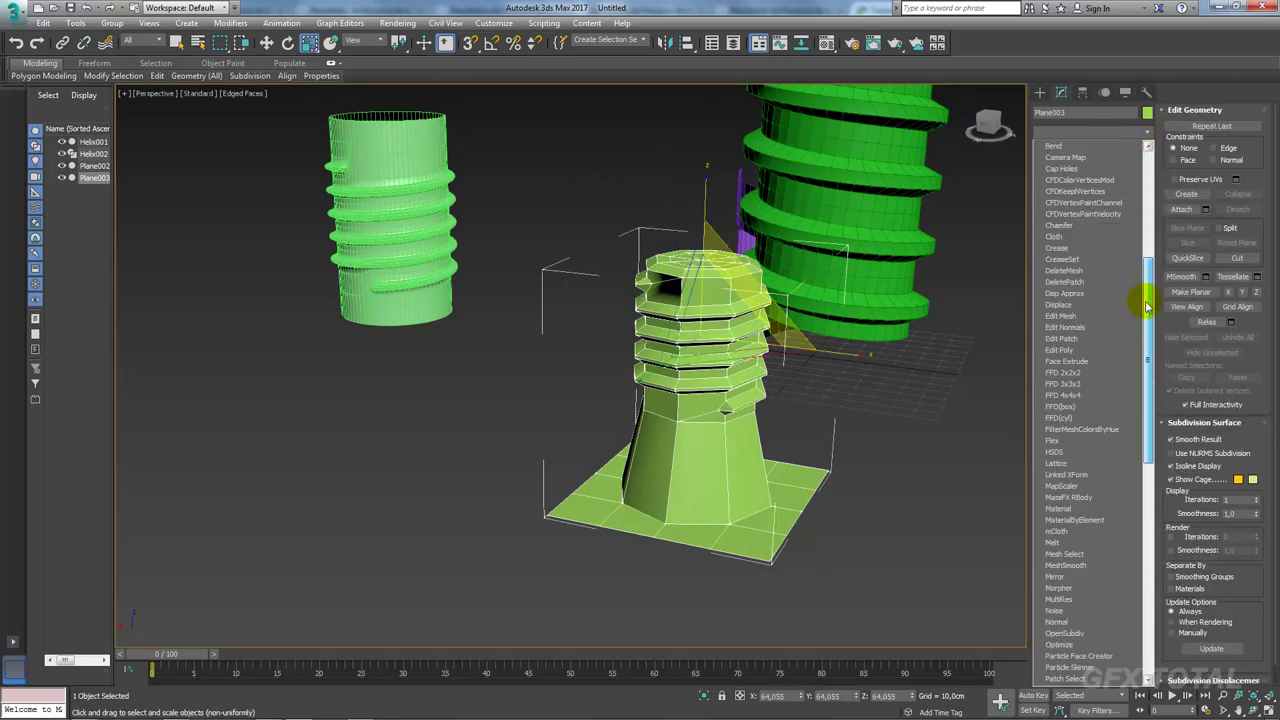
pyautogui.scroll(-5, 1130, 541)
pyautogui.click(1066, 508)
pyautogui.click(944, 456)
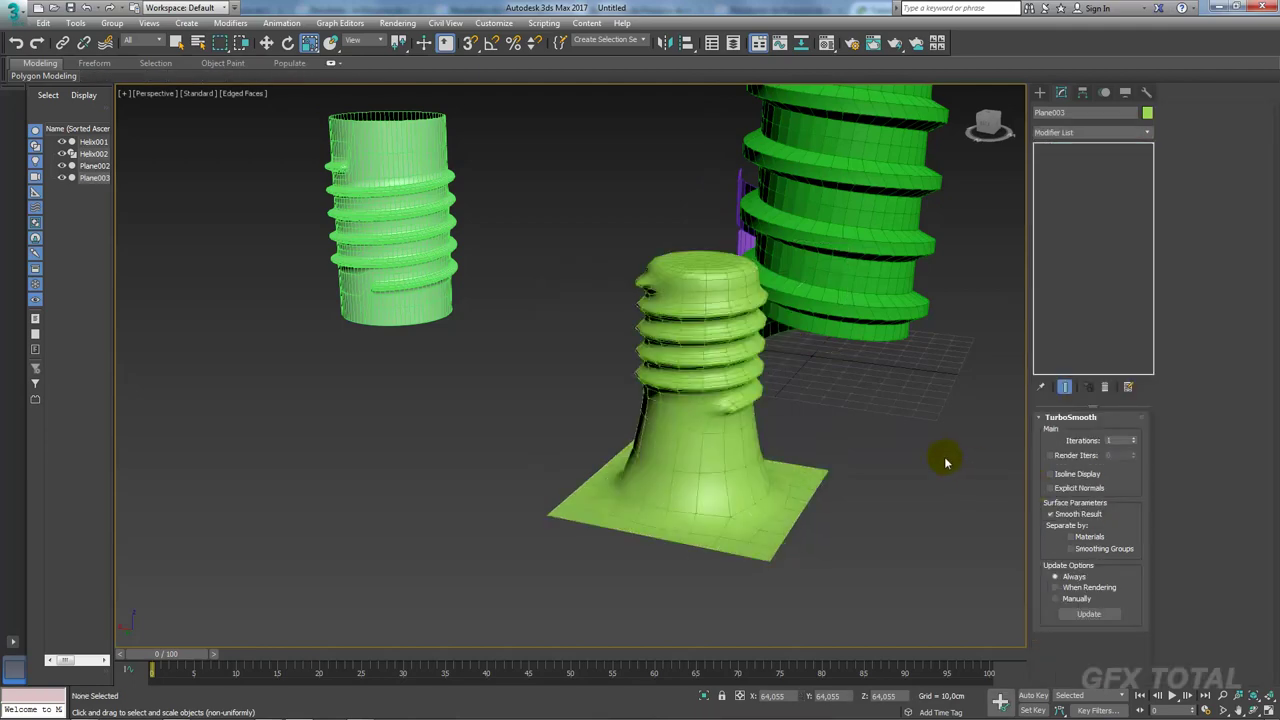
pyautogui.press('F4')
pyautogui.click(731, 443)
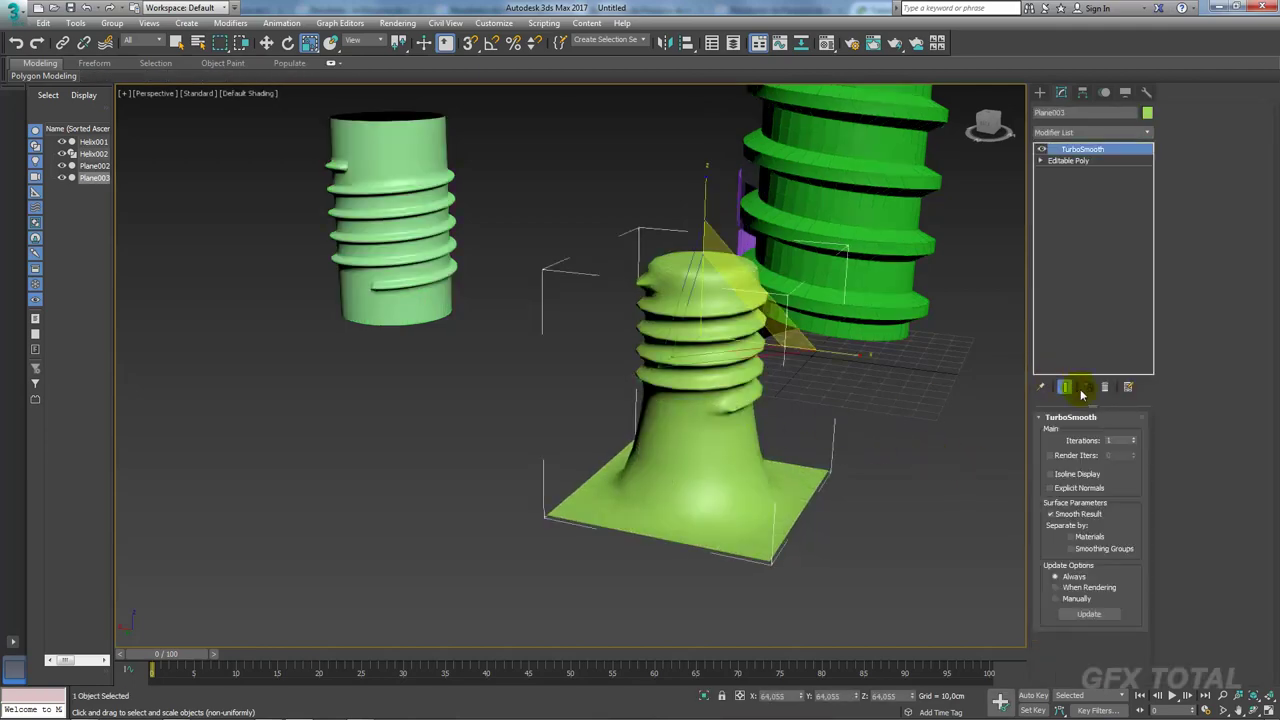
pyautogui.click(1133, 439)
# Step: Turn on Isoline Display and orbit around to review the smoothed flared post
pyautogui.moveTo(969, 446)
pyautogui.keyDown('alt'); pyautogui.mouseDown(button='middle')
pyautogui.moveTo(820, 506)
pyautogui.moveTo(900, 517)
pyautogui.moveTo(891, 466)
pyautogui.moveTo(828, 403)
pyautogui.mouseUp(button='middle'); pyautogui.keyUp('alt')
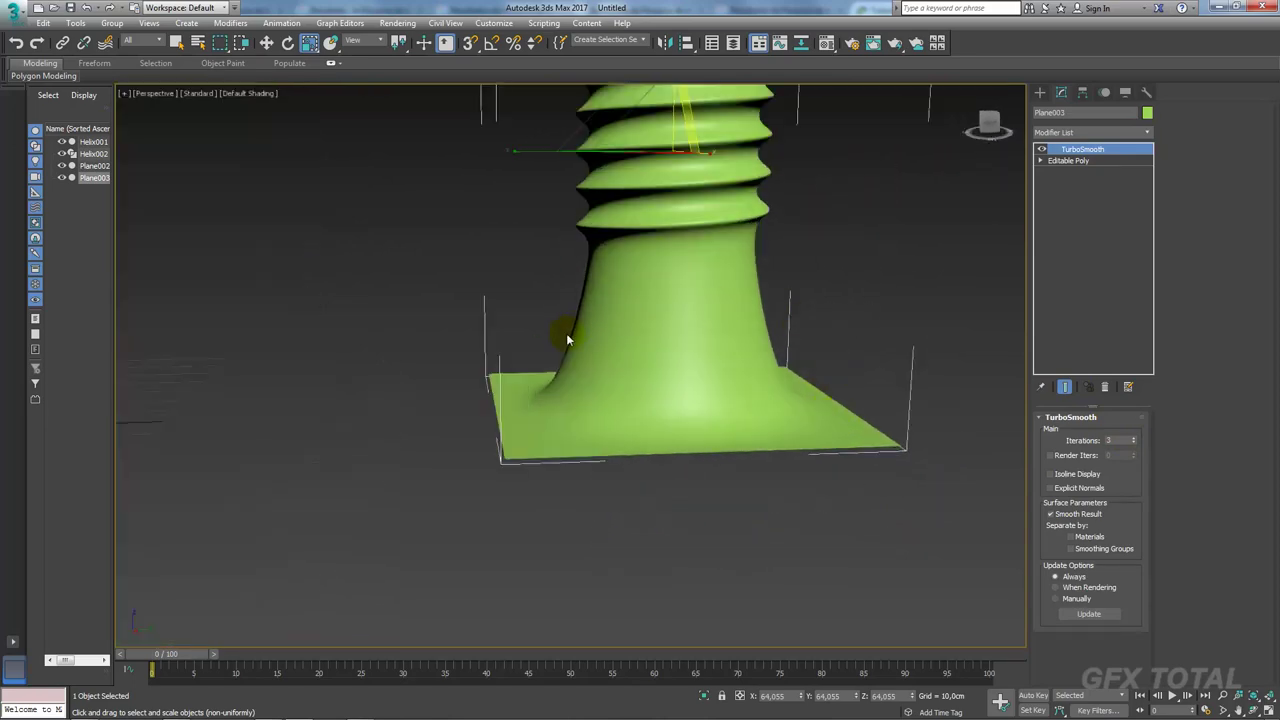
pyautogui.press('F4')
pyautogui.click(1073, 478)
pyautogui.scroll(-5, 880, 440)
pyautogui.moveTo(880, 440)
pyautogui.keyDown('alt'); pyautogui.mouseDown(button='middle')
pyautogui.moveTo(814, 523)
pyautogui.moveTo(826, 580)
pyautogui.moveTo(777, 563)
pyautogui.moveTo(640, 357)
pyautogui.moveTo(686, 434)
pyautogui.moveTo(700, 386)
pyautogui.mouseUp(button='middle'); pyautogui.keyUp('alt')
pyautogui.scroll(5, 826, 417)
pyautogui.moveTo(826, 417)
pyautogui.keyDown('alt'); pyautogui.mouseDown(button='middle')
pyautogui.moveTo(908, 406)
pyautogui.moveTo(923, 429)
pyautogui.mouseUp(button='middle'); pyautogui.keyUp('alt')
pyautogui.scroll(-5, 810, 428)
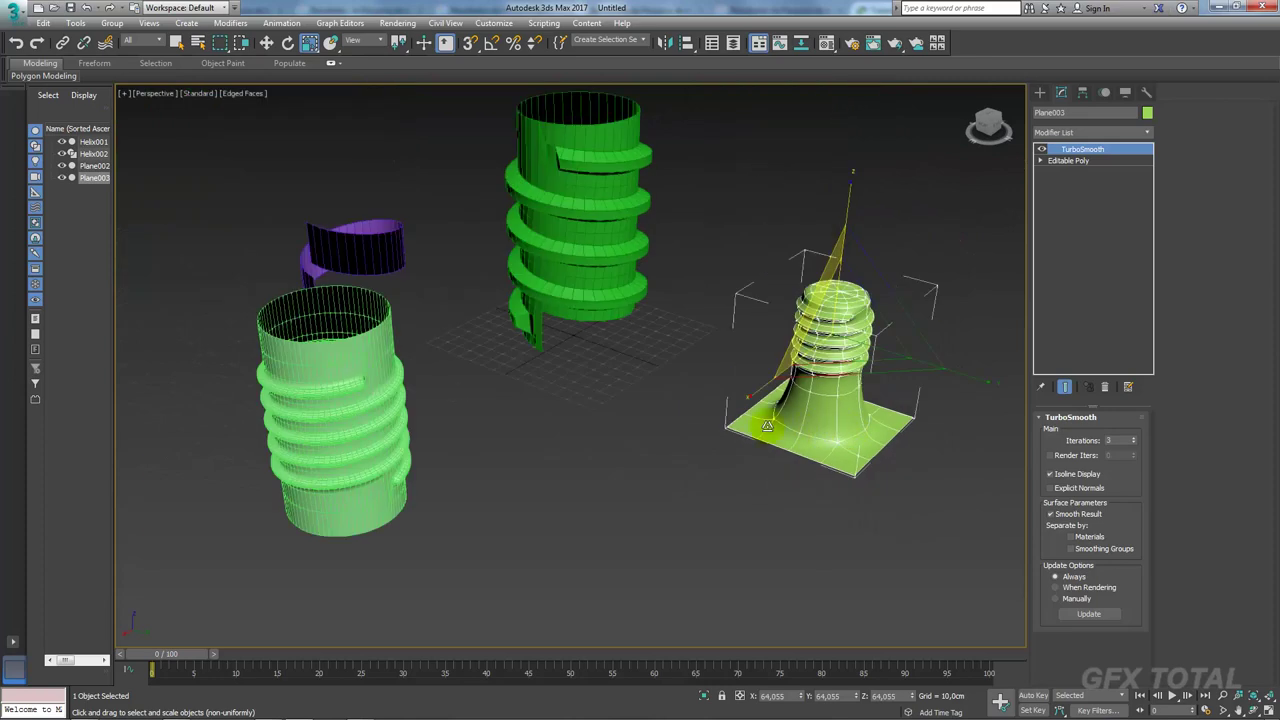